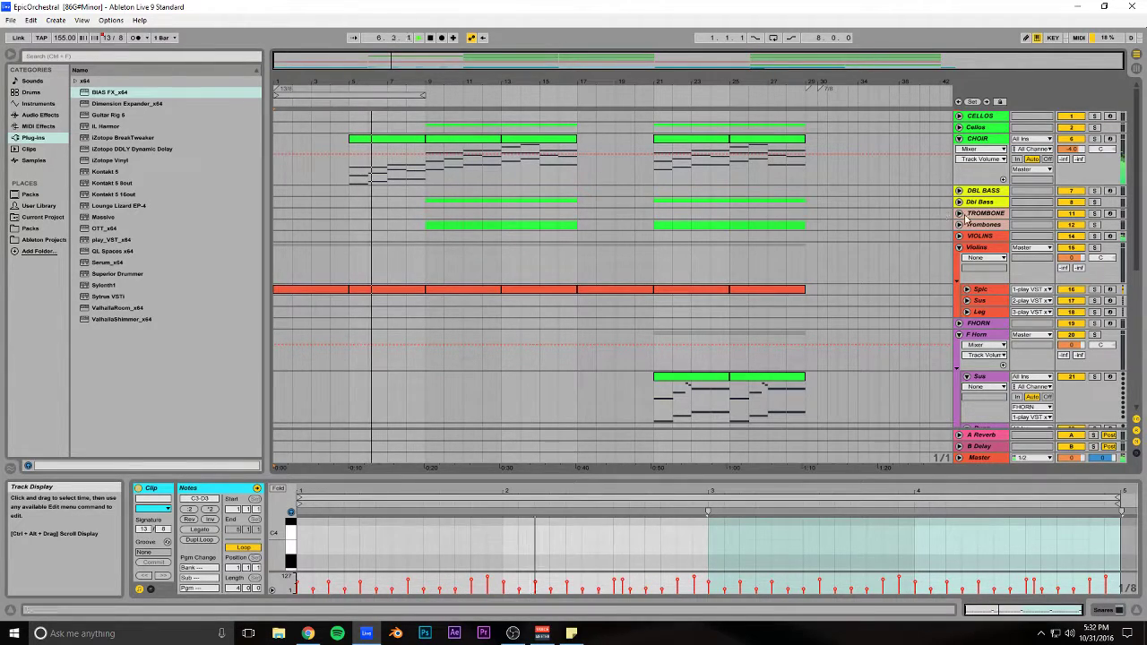
Step: Unfold the Trombones group and copy its Sus clip from bar 9 to bar 5
left_click(959, 224)
left_click_drag(466, 269, 402, 276)
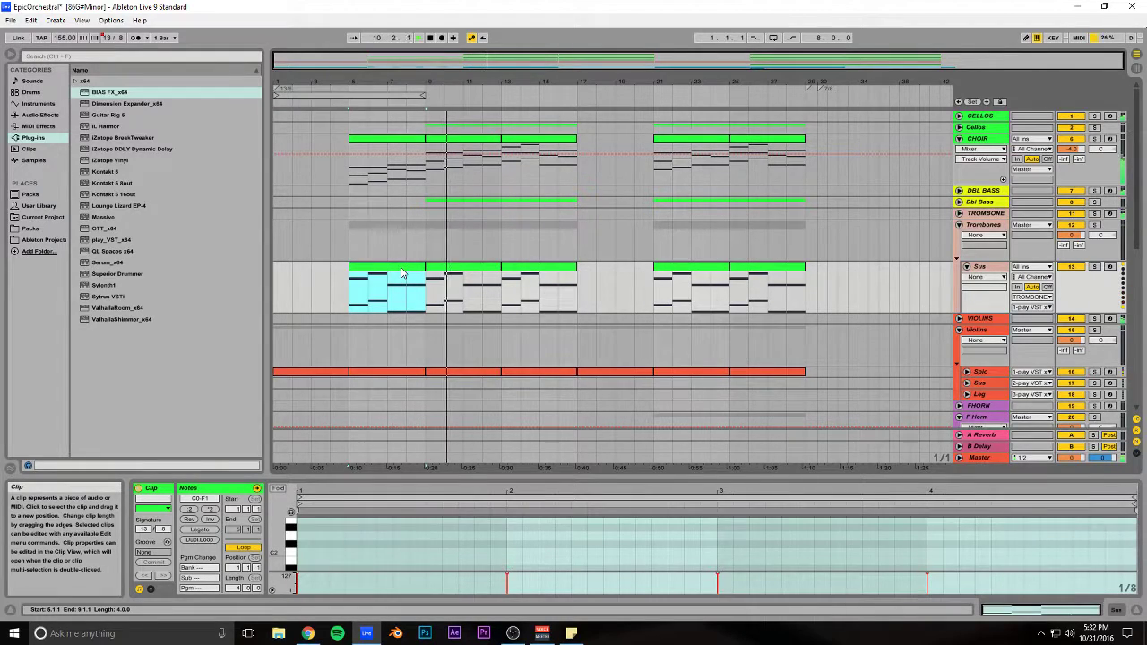
Step: Review the arrangement during playback, from the choir and trombone tracks through to the percussion group
scroll(431, 285, "down", 3)
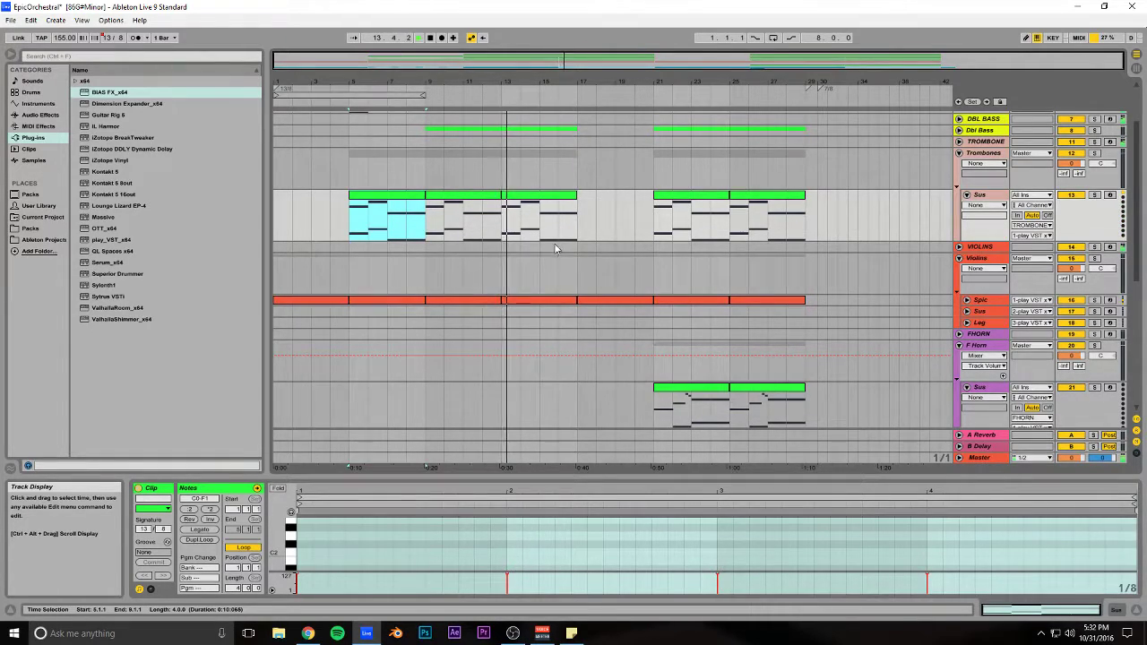
scroll(552, 244, "up", 3)
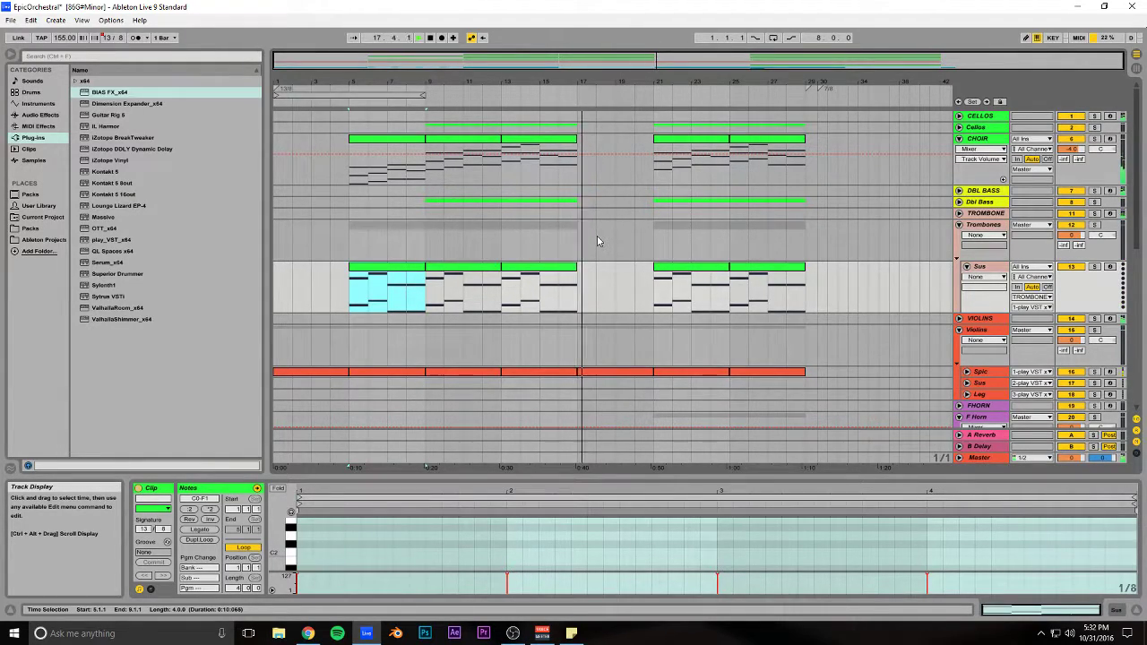
scroll(596, 235, "down", 5)
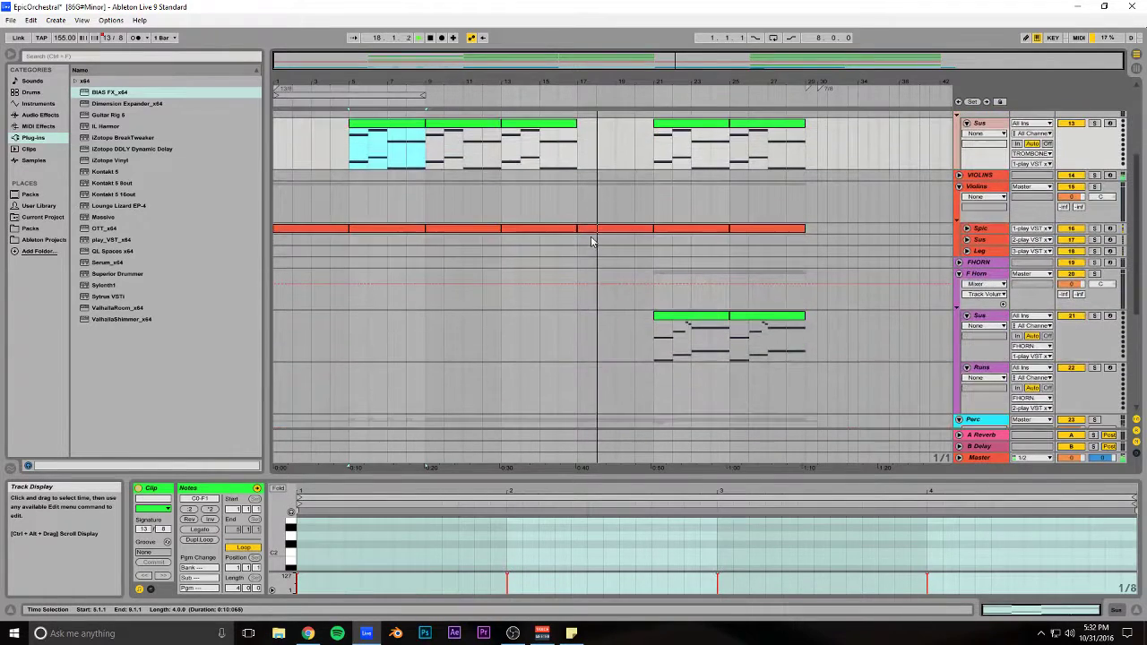
scroll(579, 242, "down", 2)
scroll(533, 240, "down", 4)
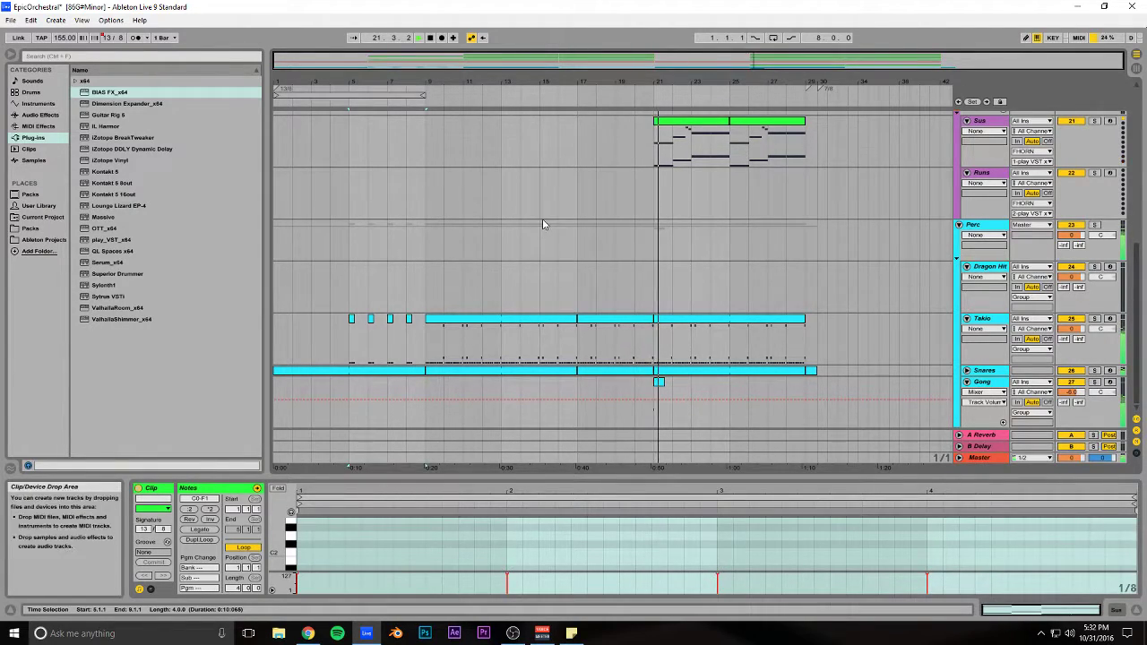
scroll(566, 227, "up", 2)
scroll(607, 238, "up", 4)
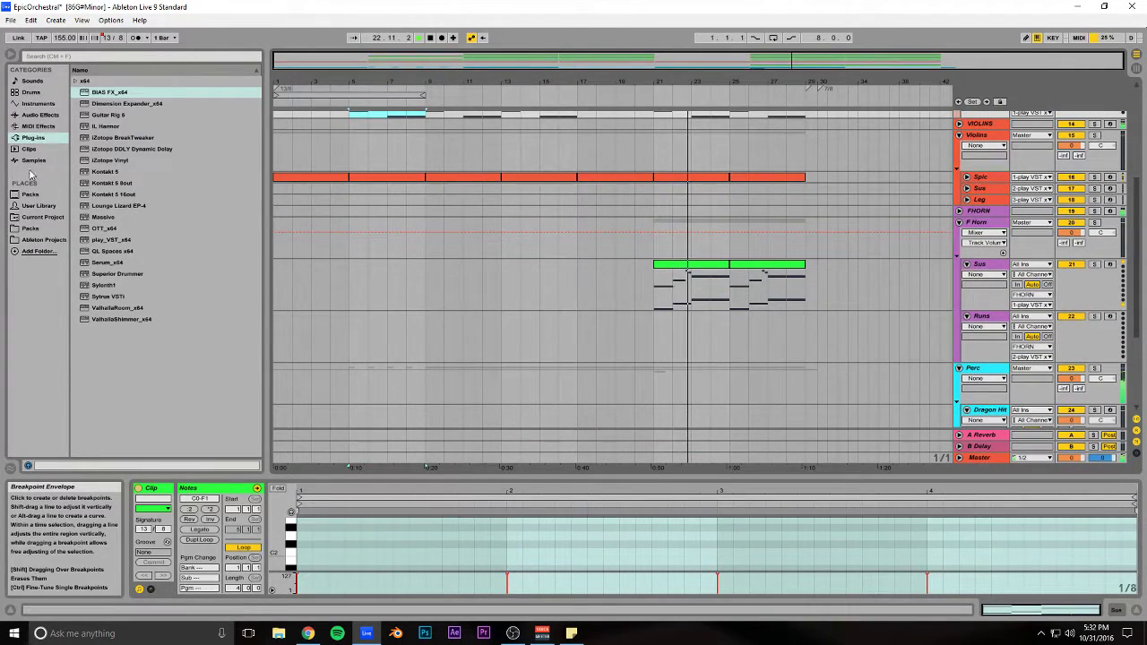
Step: Show the user Packs folder in the browser and inspect the French horn Sus clips at bars 21 and 25
left_click(43, 230)
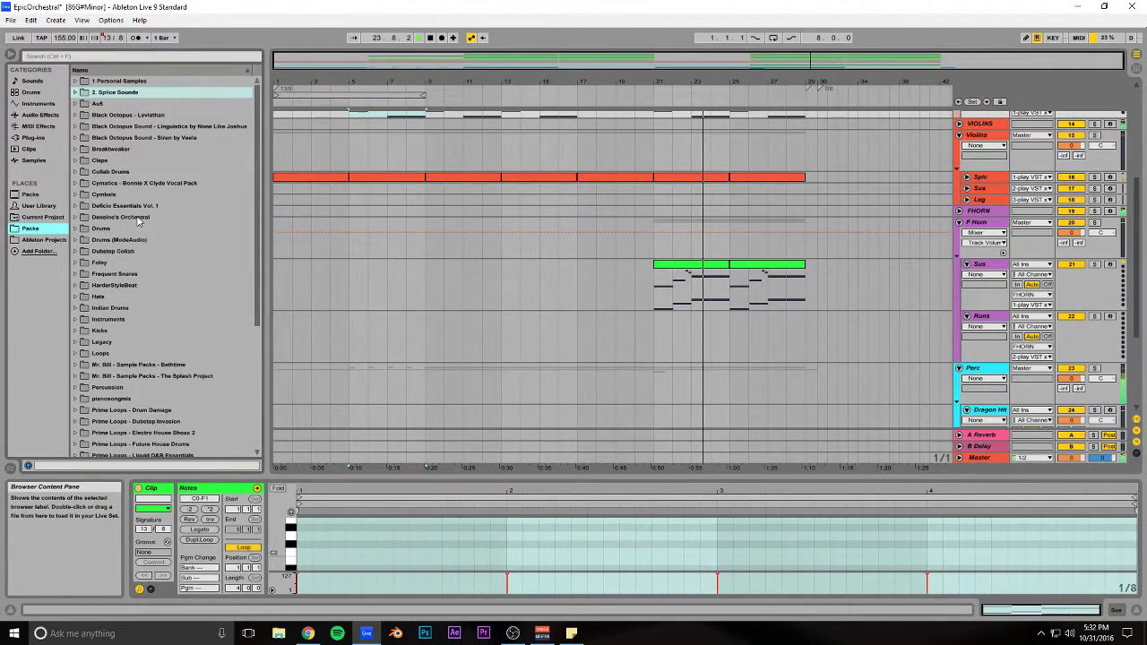
scroll(573, 239, "up", 1)
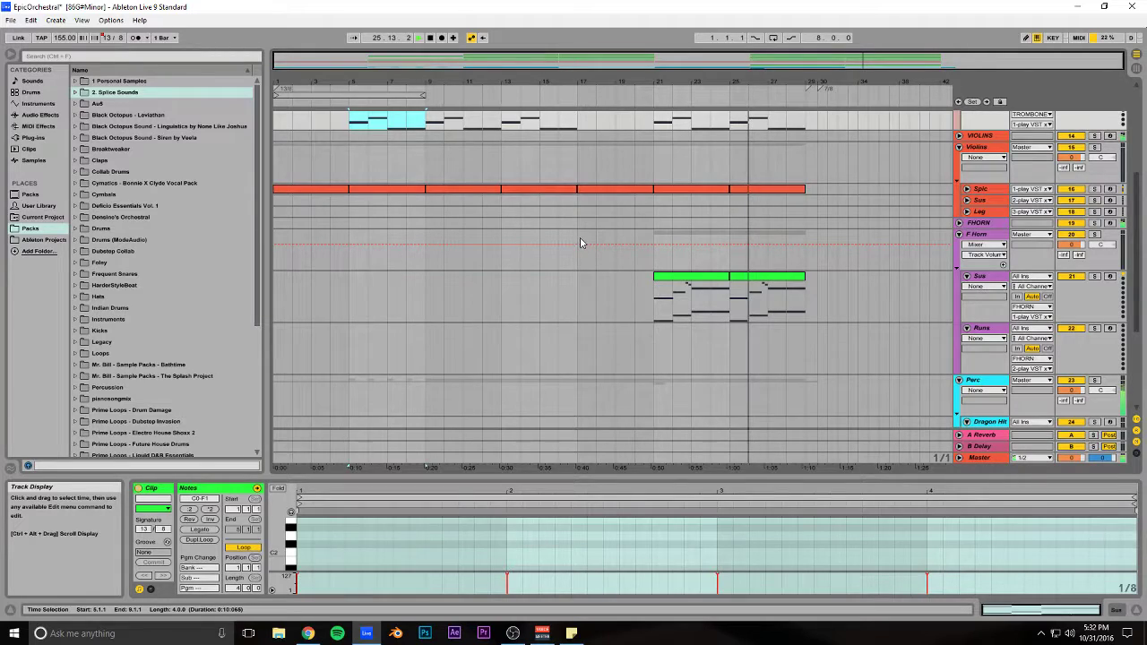
left_click(693, 278)
left_click(748, 277)
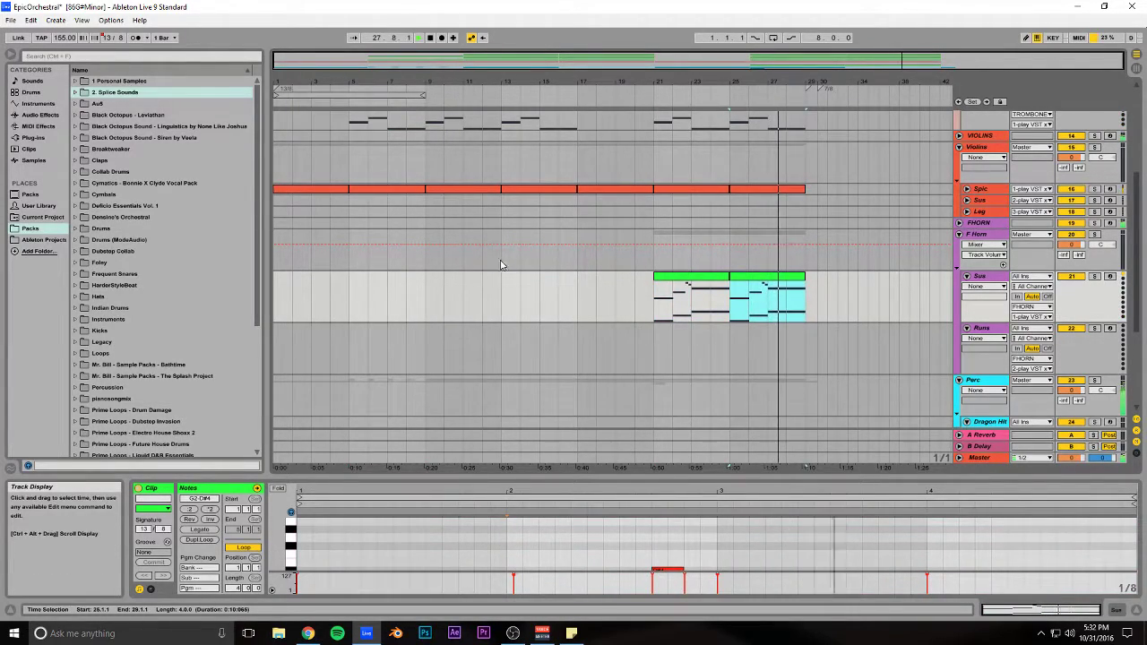
scroll(594, 273, "up", 4)
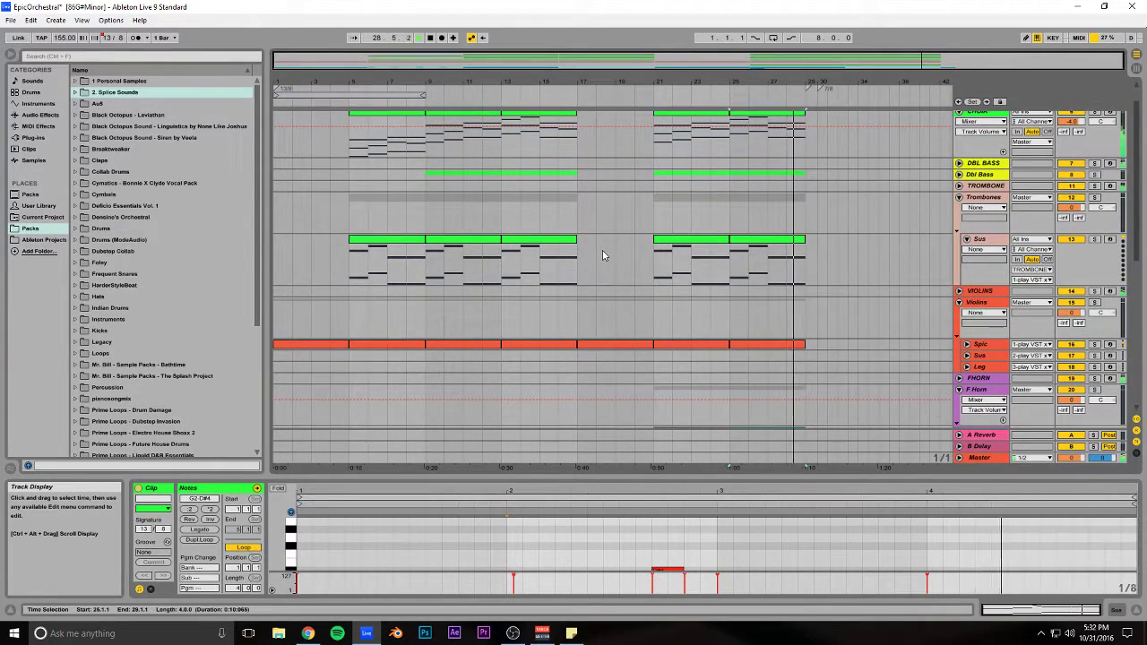
scroll(602, 250, "up", 2)
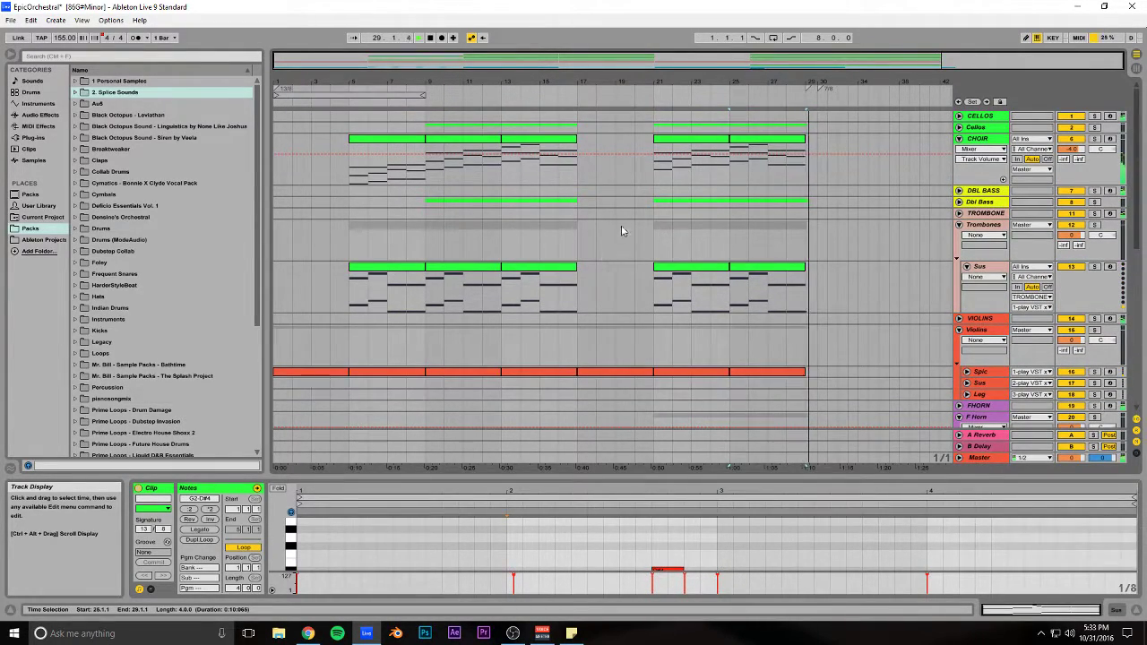
scroll(625, 225, "down", 10)
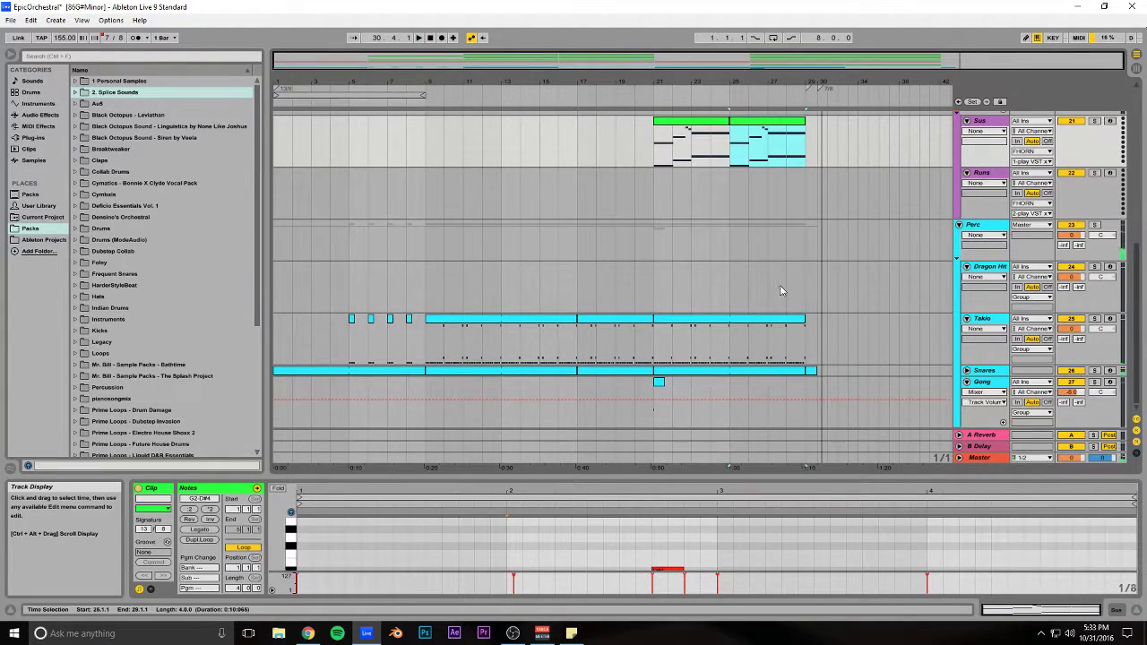
Step: Play from bar 28 with the Snares track soloed and open its bar 29 clip in an enlarged note editor
left_click(780, 290)
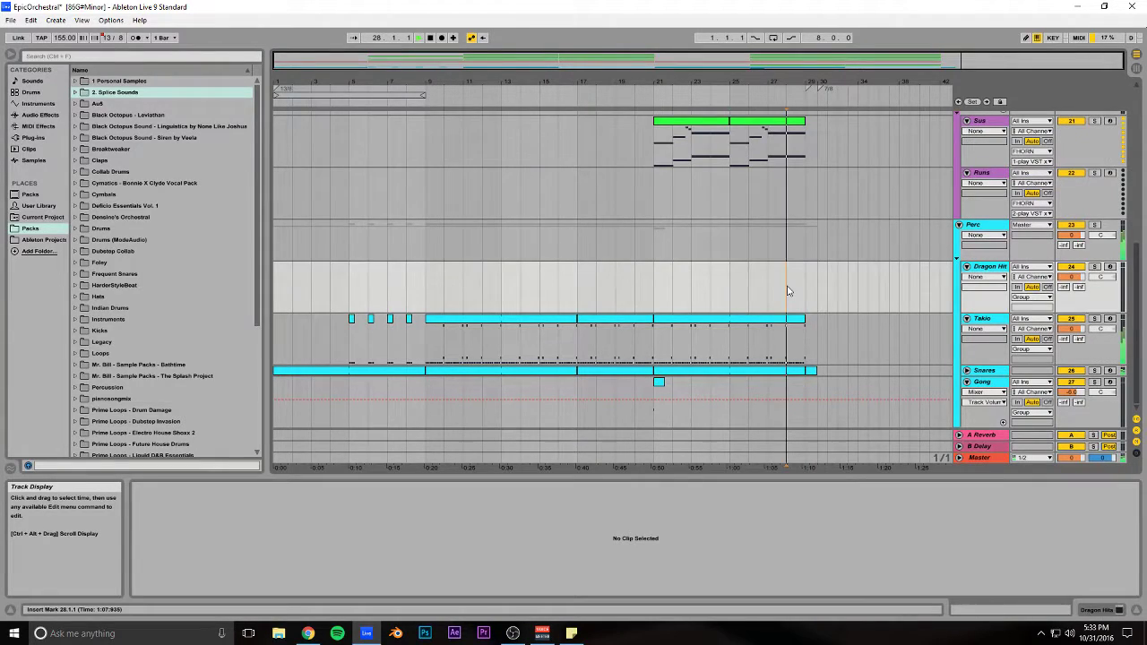
left_click(1093, 371)
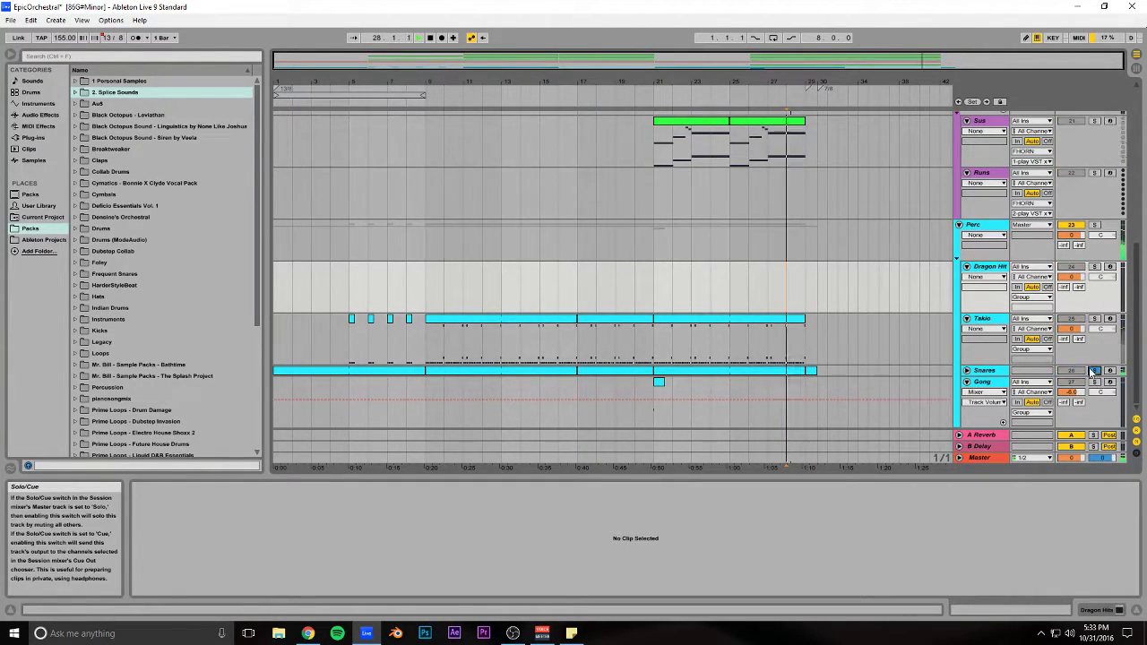
left_click(811, 371)
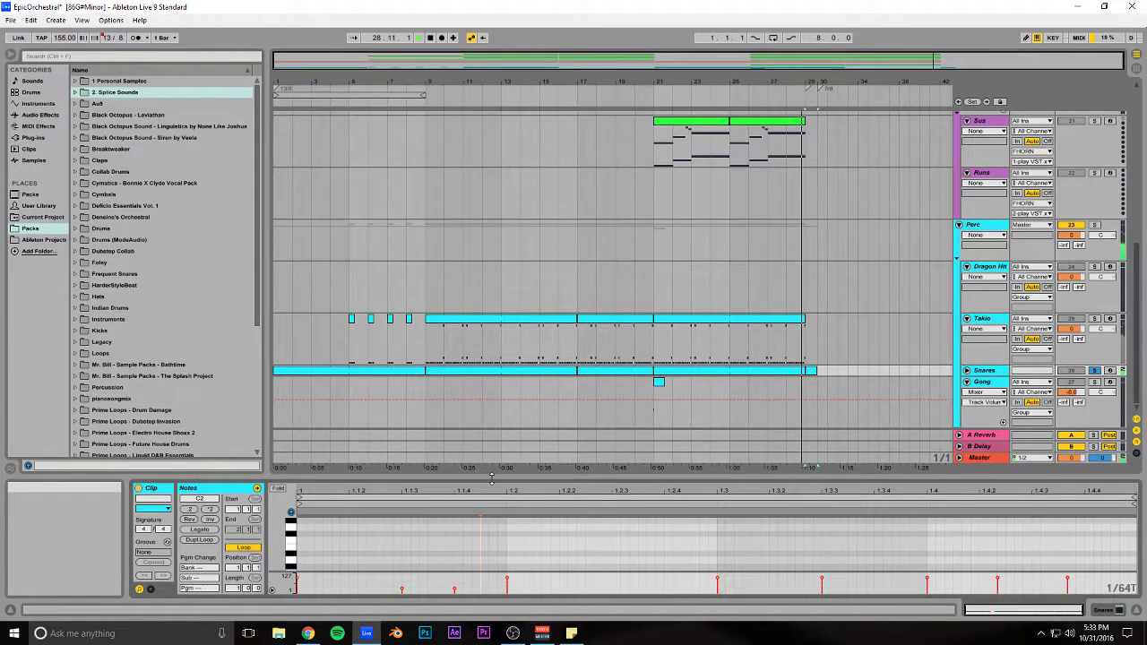
left_click_drag(491, 480, 491, 273)
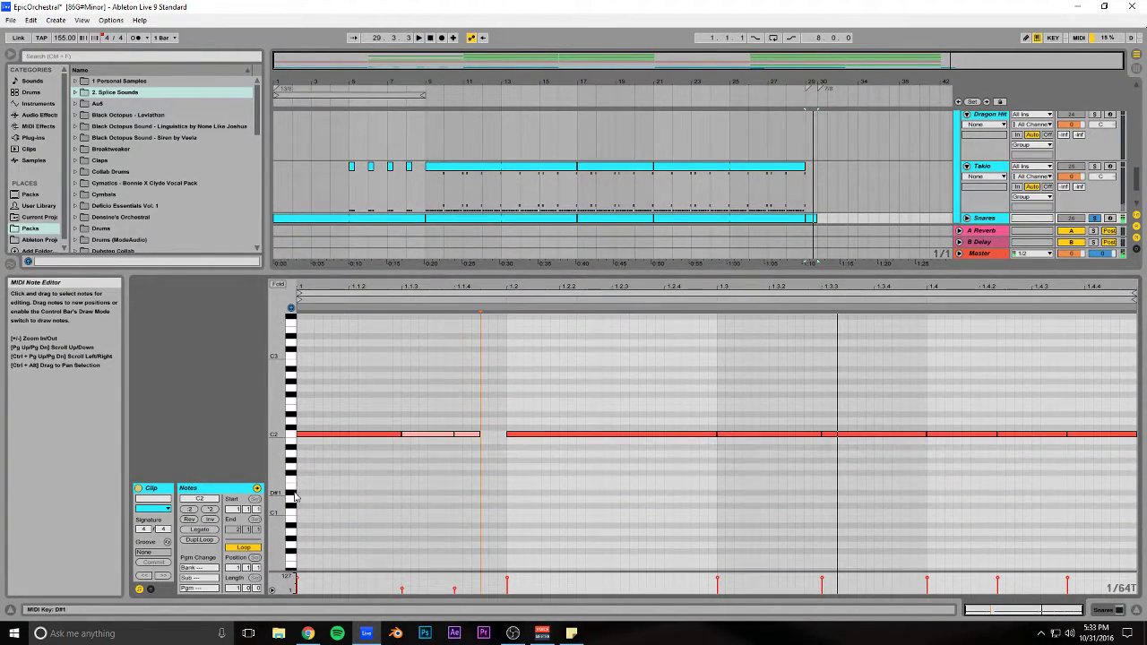
Step: Transpose all notes in the Snares clip at bar 29 down one octave to C1
scroll(292, 524, "down", 3)
left_click_drag(293, 528, 296, 453)
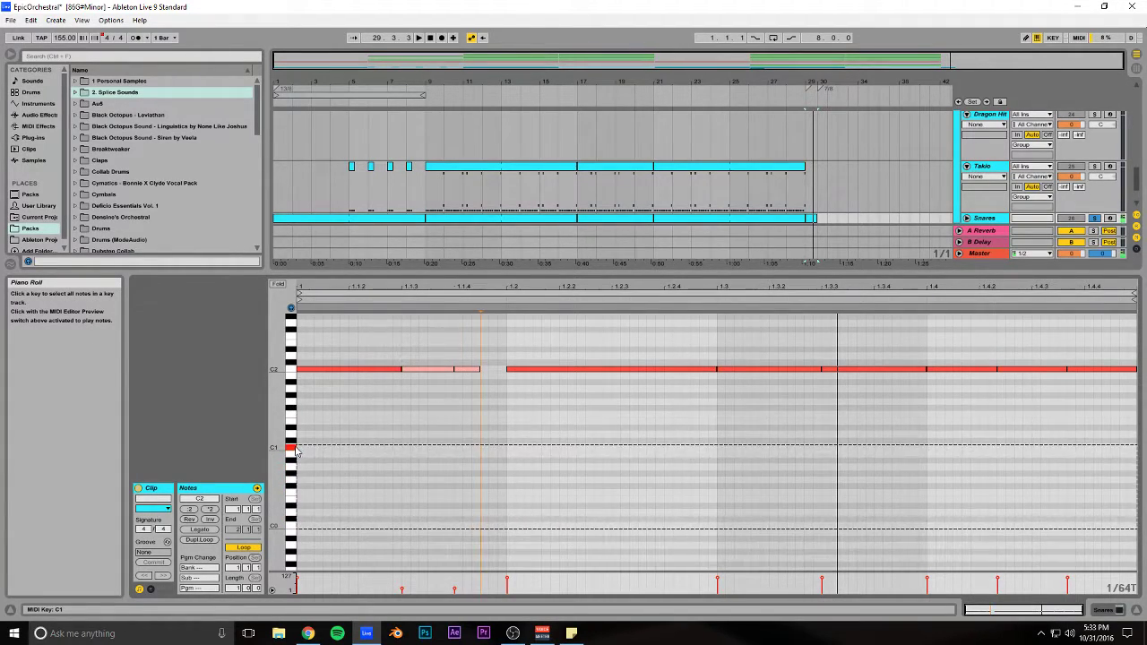
left_click_drag(309, 342, 1111, 385)
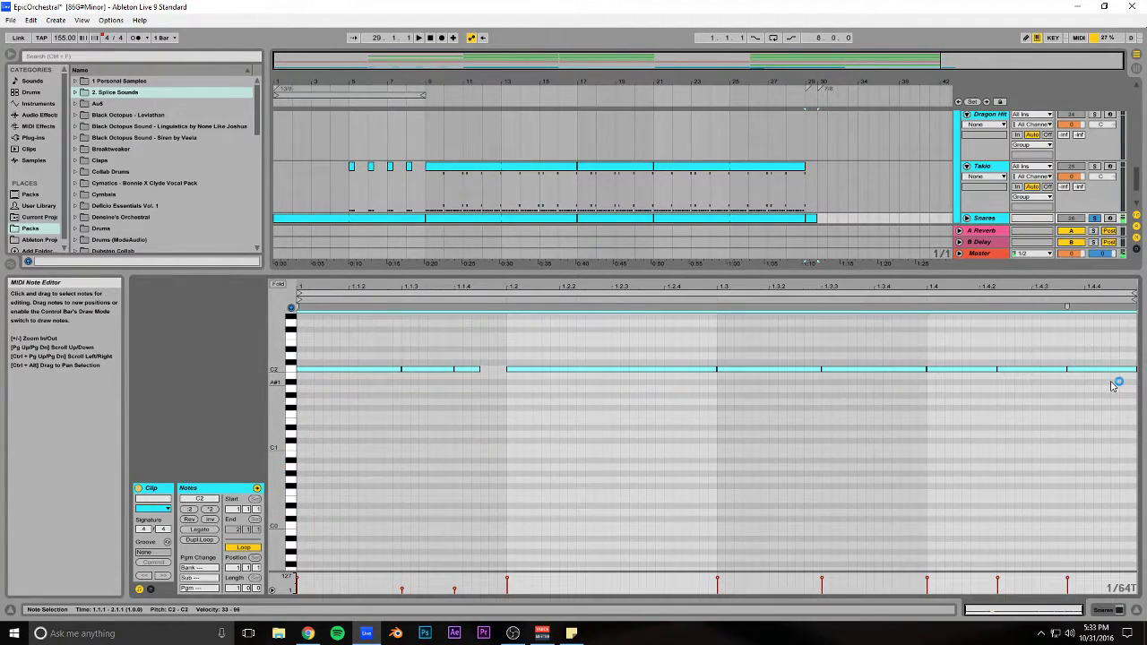
key("shift+Down")
key("space")
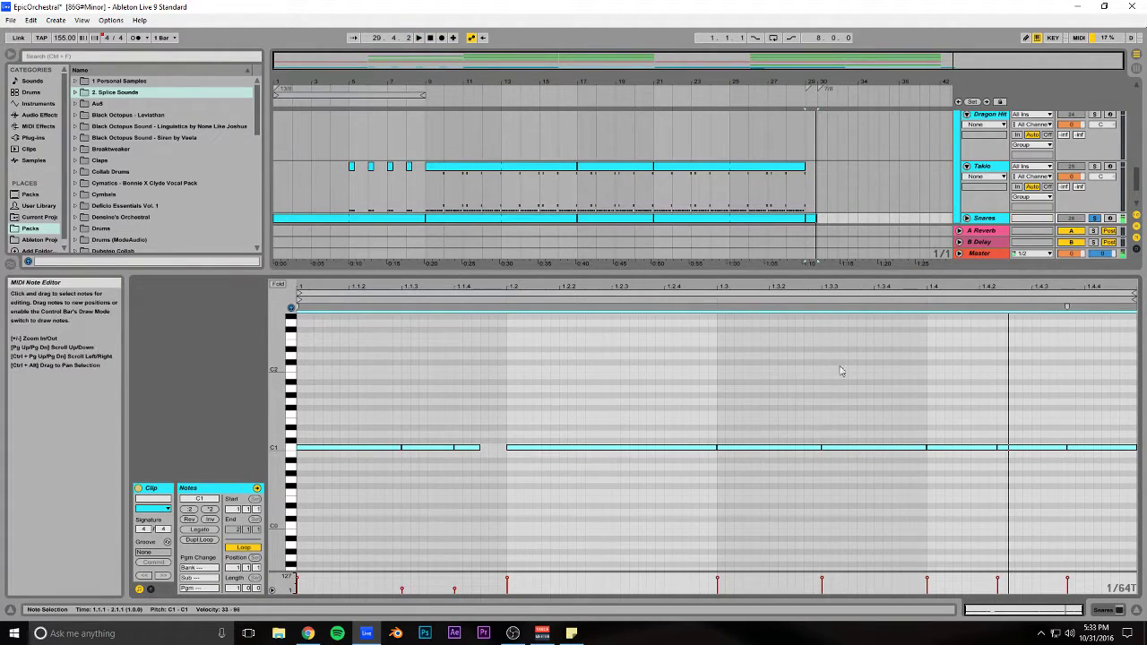
Step: Solo the Snares track again and listen to the transition from bar 28 into the bar 29 clip
left_click(806, 203)
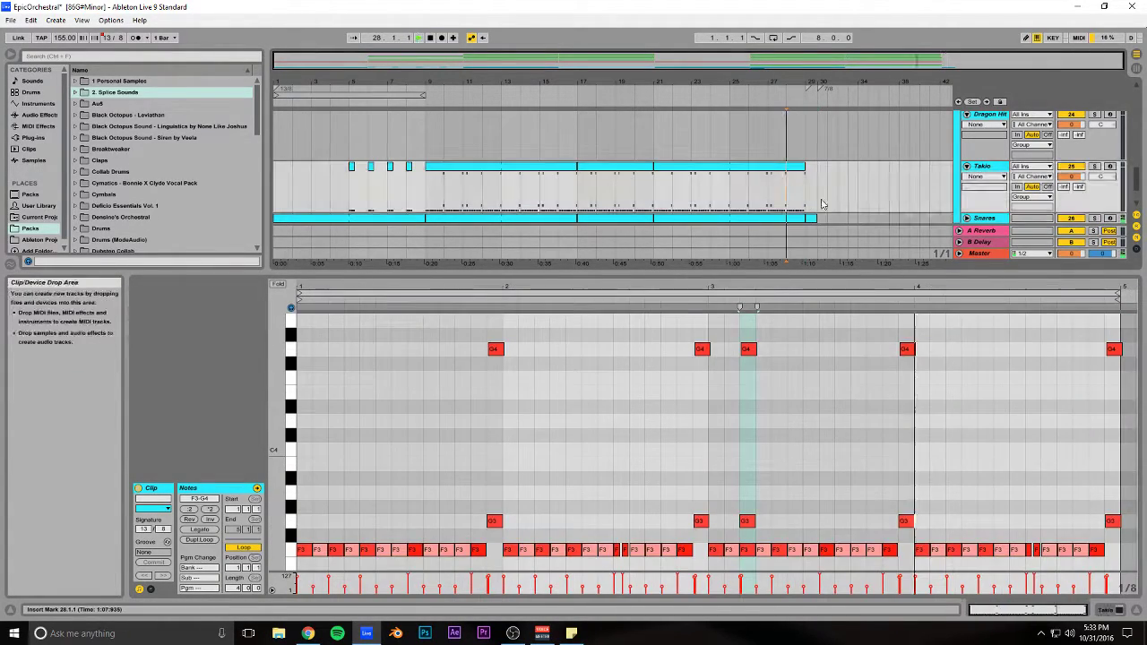
left_click(1095, 219)
key("space")
scroll(635, 417, "down", 4)
scroll(635, 413, "up", 5)
scroll(633, 412, "down", 2)
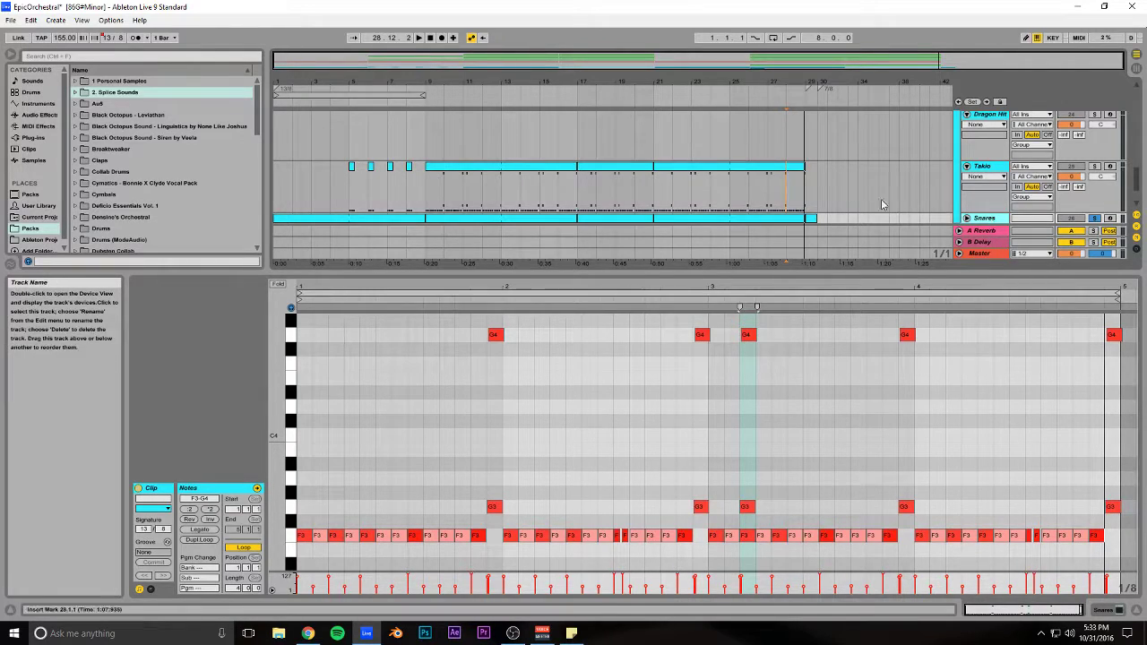
scroll(837, 179, "down", 2)
key("space")
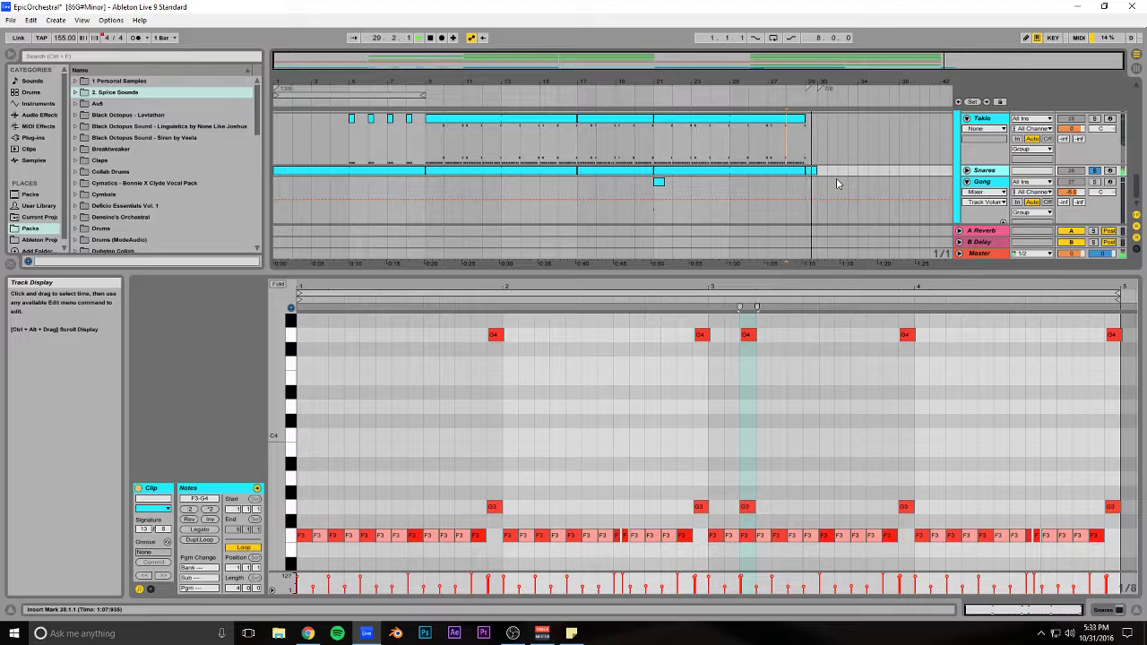
key("space")
Step: Try other pitches for all notes in the Snares clip at bar 29, ending on D1
left_click(812, 171)
left_click_drag(334, 436, 1107, 494)
key("Up")
key("Up")
key("Up")
key("Up")
key("Up")
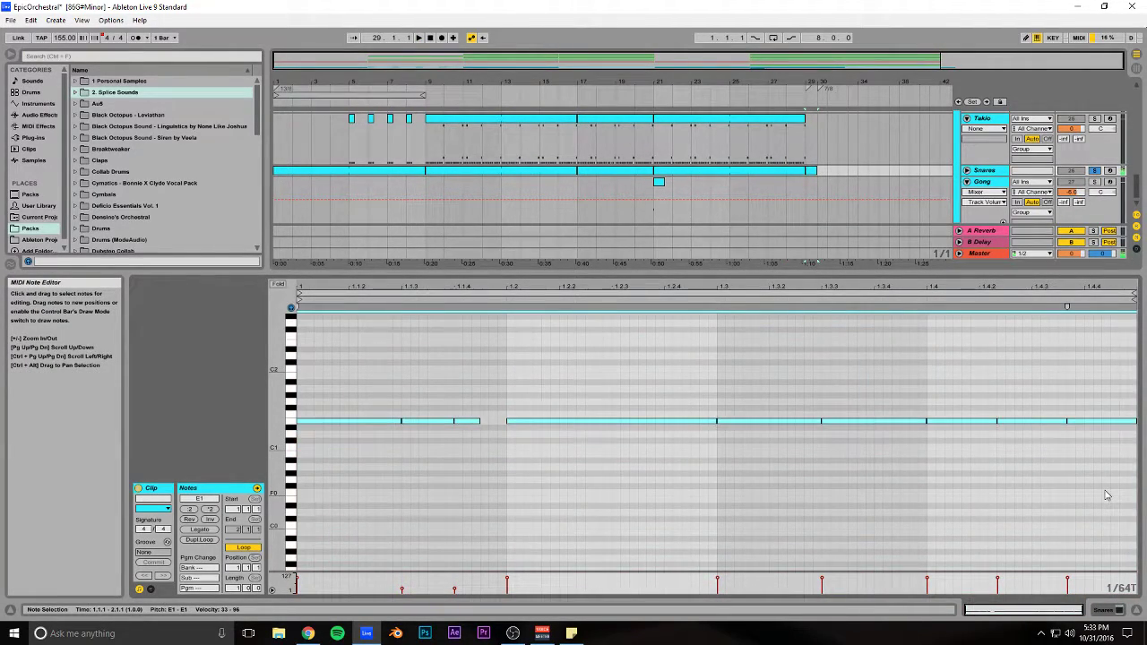
key("Down")
key("Down")
key("Down")
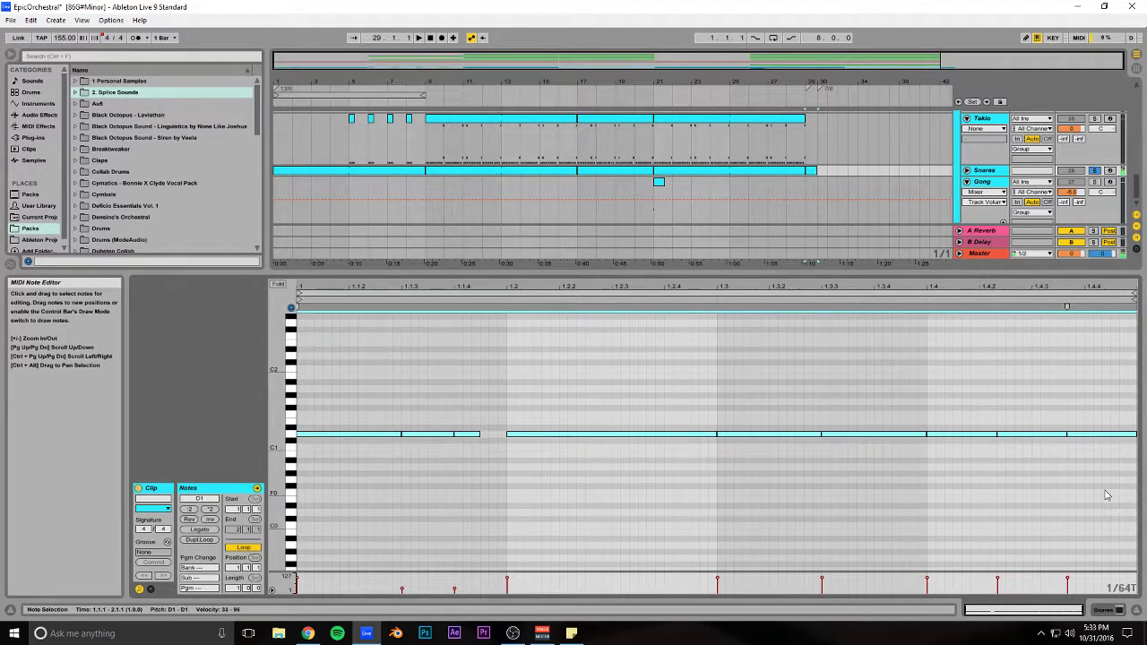
Step: Check the note pitches of the Snares clip starting at bar 21 and fold the Gong track
left_click(789, 168)
left_click(787, 173)
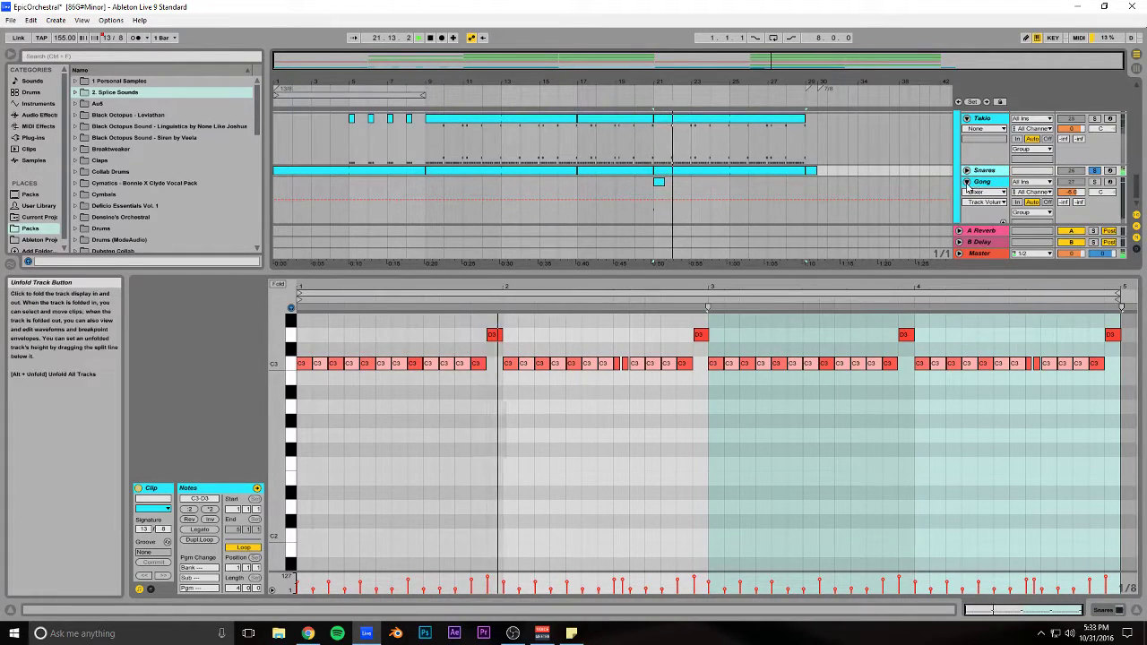
left_click(967, 182)
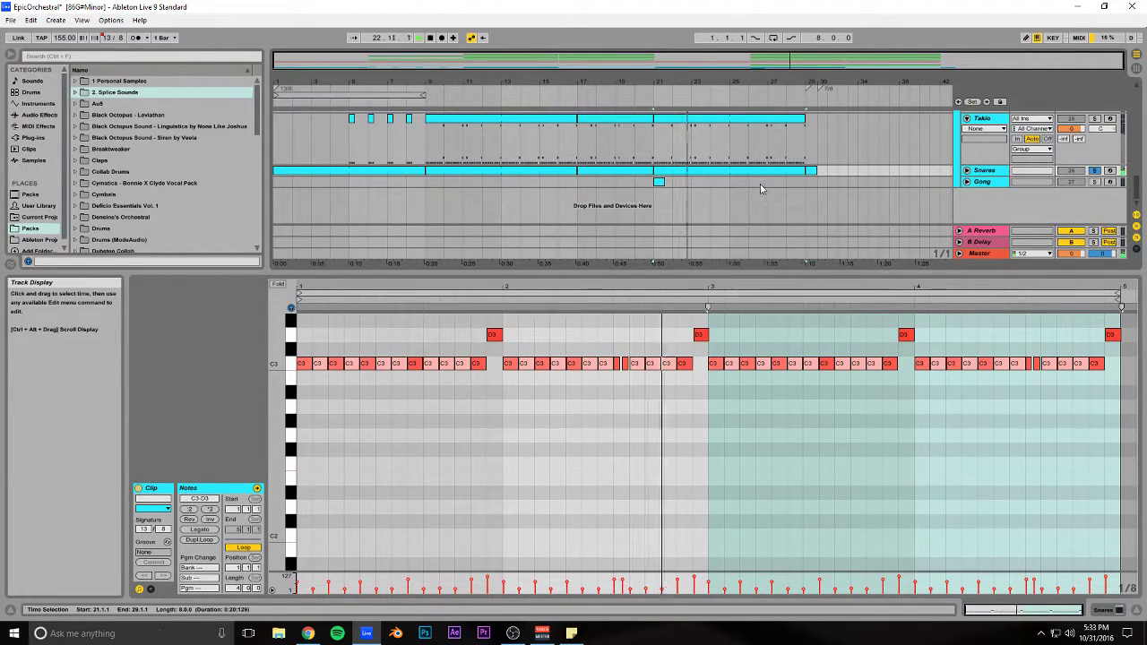
scroll(729, 345, "up", 2)
key("space")
Step: Transpose all notes in the Snares clip at bar 29 up to C3 and play the clip
left_click(811, 170)
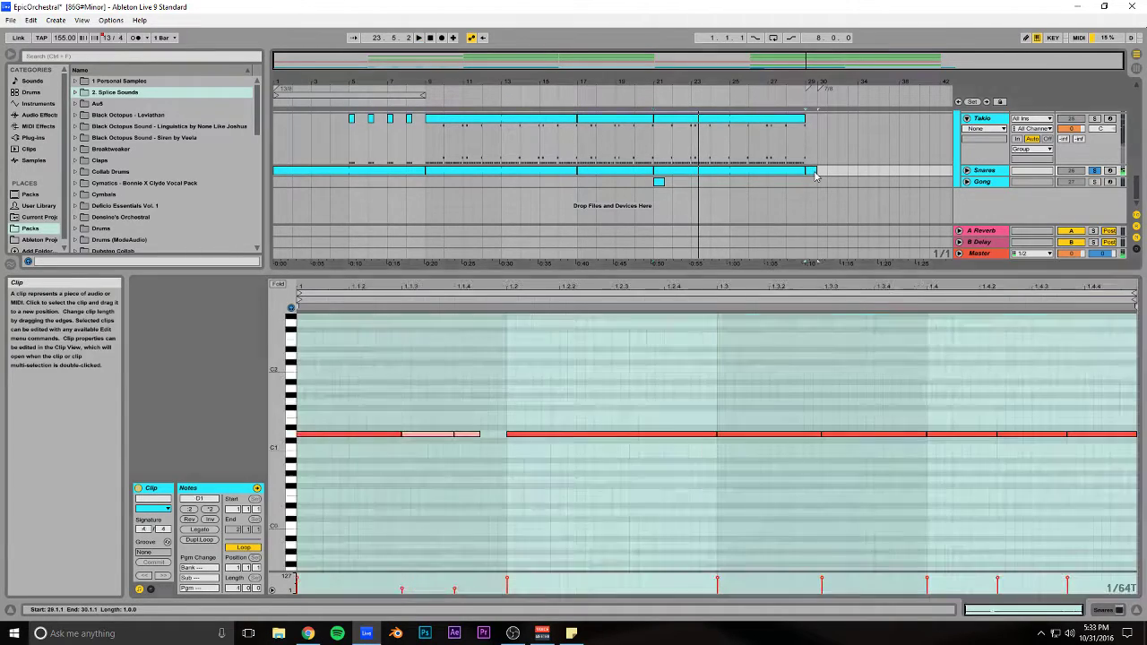
left_click_drag(322, 406, 1140, 480)
key("shift+Up")
key("shift+Up")
key("Down")
key("space")
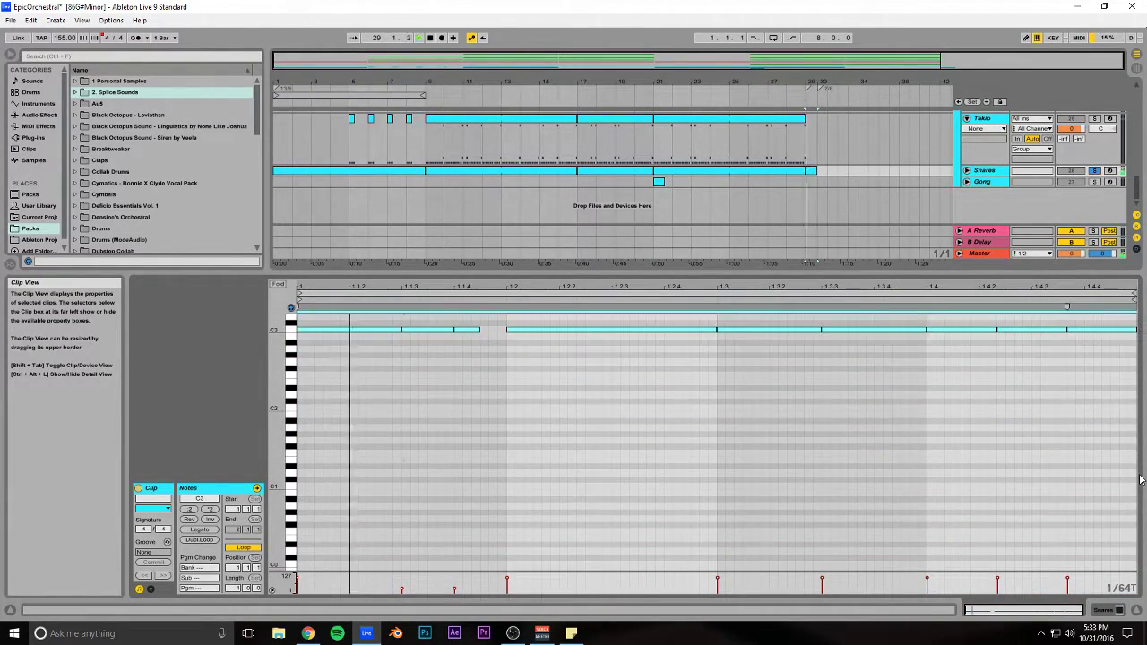
Step: Shrink the note editor, turn off the Snares solo, and play the full mix around bars 20 and 21
left_click_drag(796, 276, 795, 515)
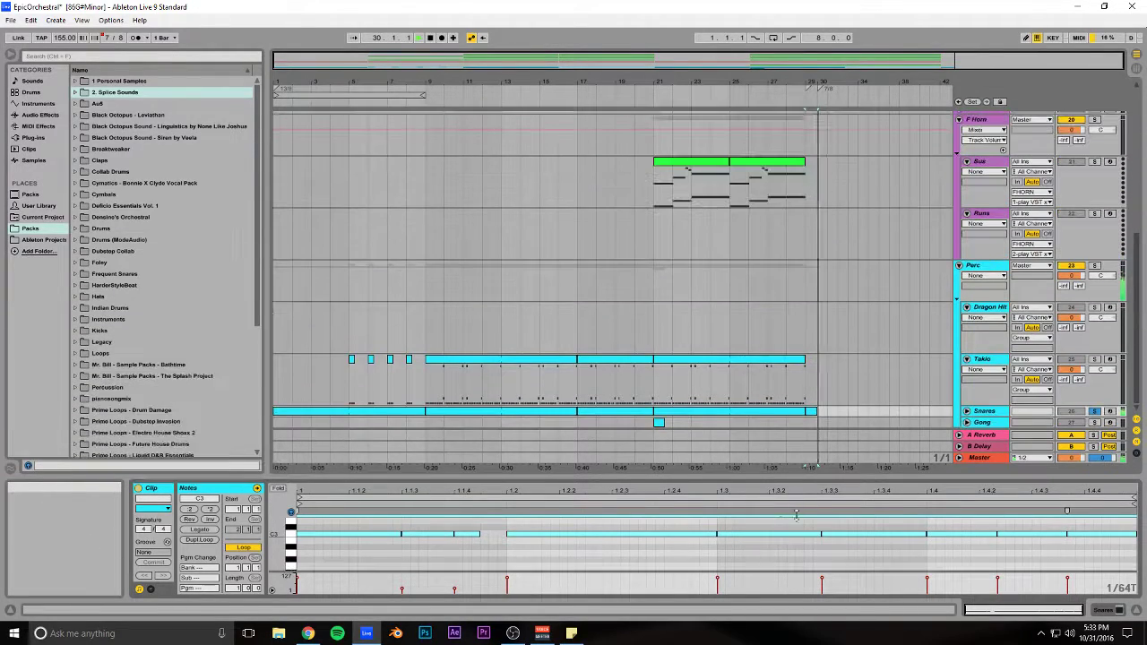
left_click(788, 340)
key("space")
left_click(652, 236)
key("space")
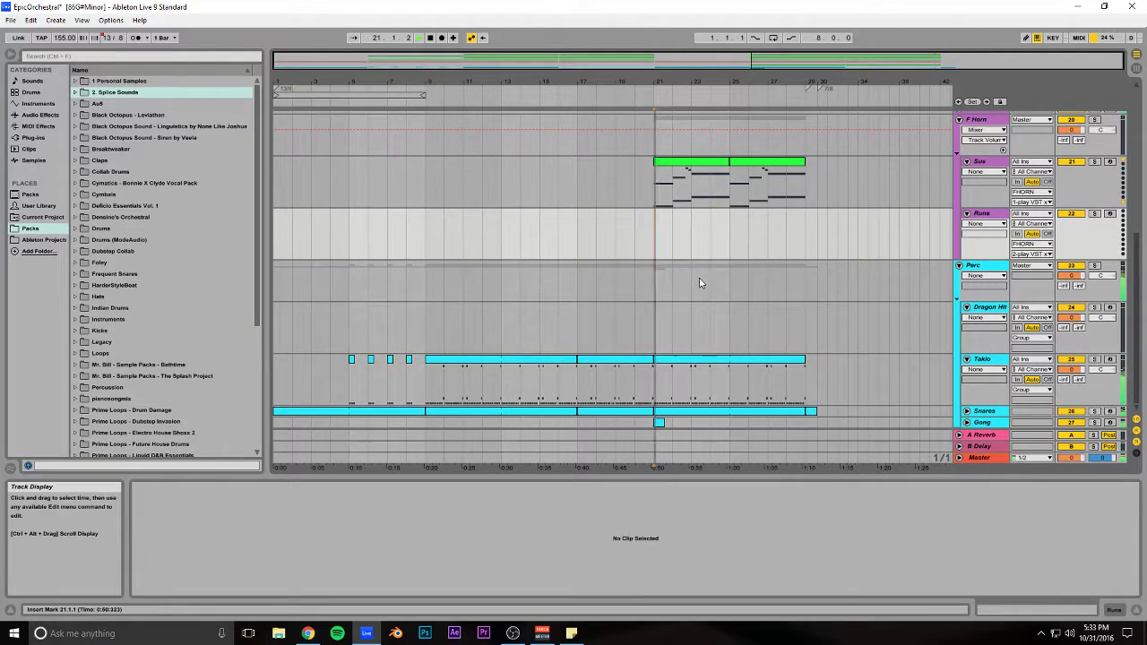
scroll(698, 285, "up", 3)
scroll(680, 285, "down", 2)
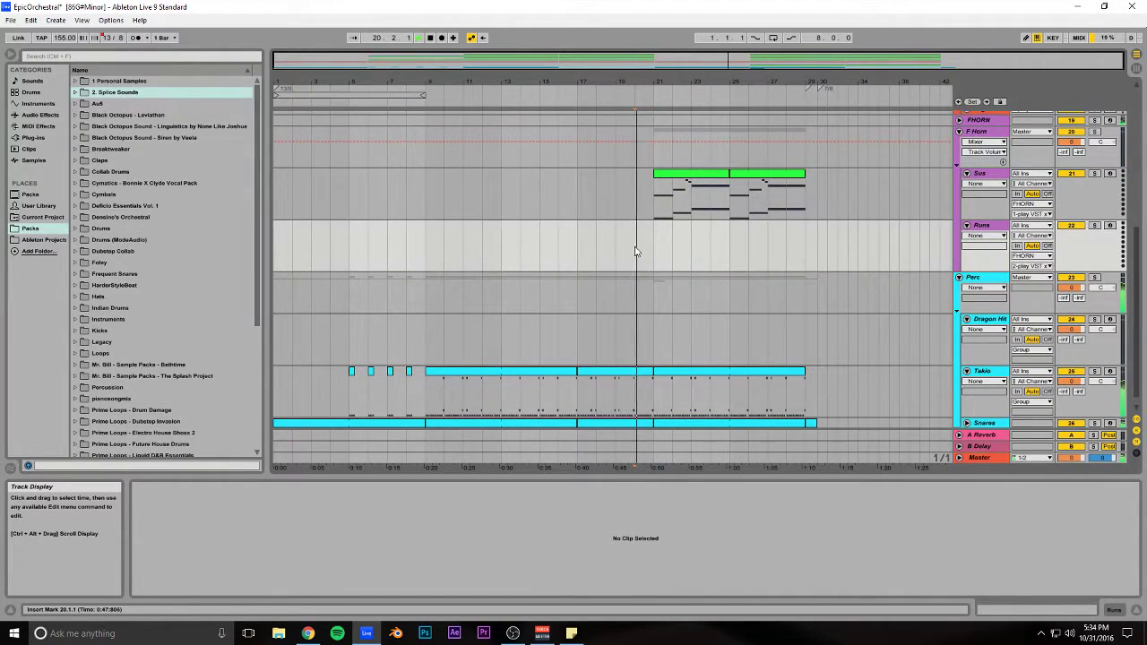
Step: Split the trombone Sus clip at bar 22 and copy its one-bar piece from bar 21 to bars 19 and 20
scroll(642, 248, "up", 10)
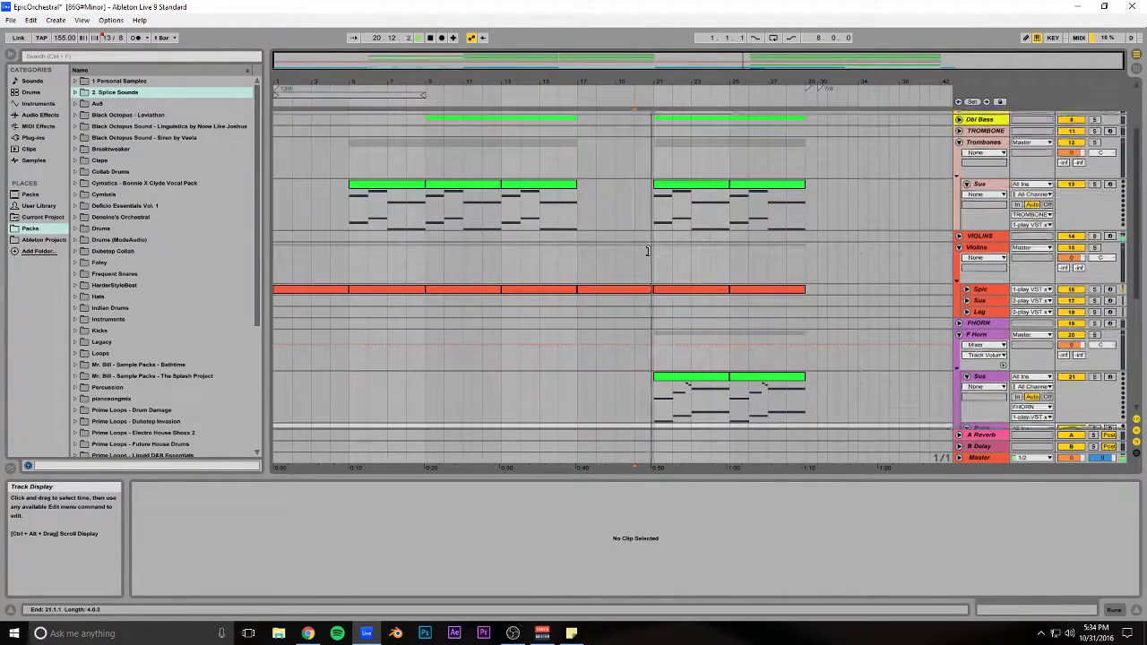
left_click(685, 261)
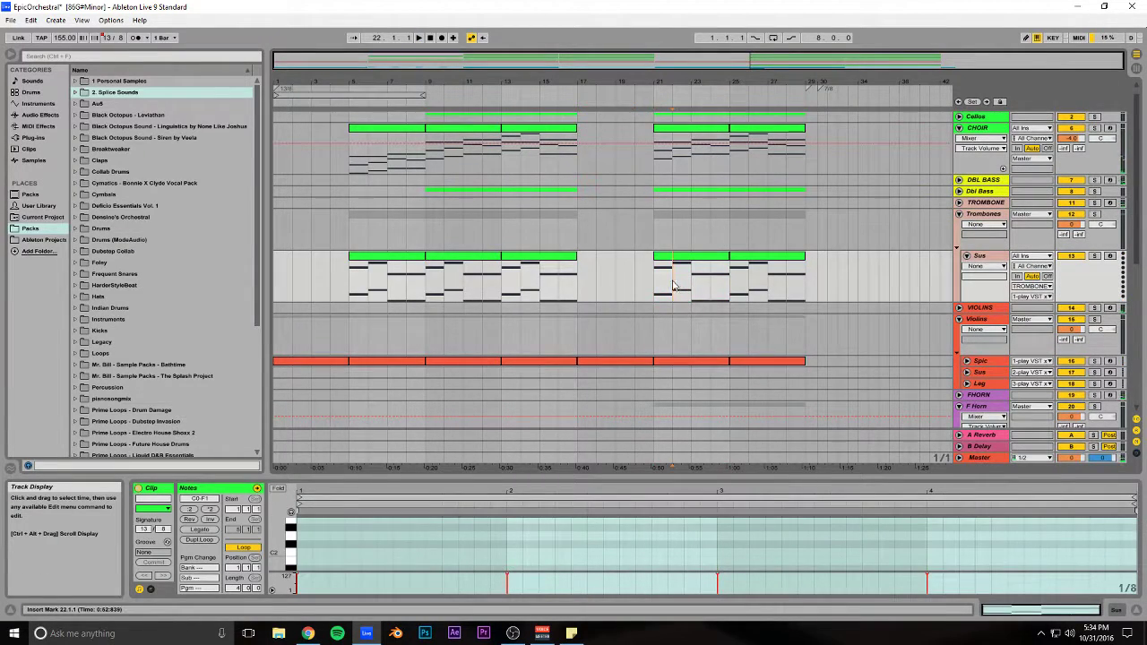
left_click(664, 261)
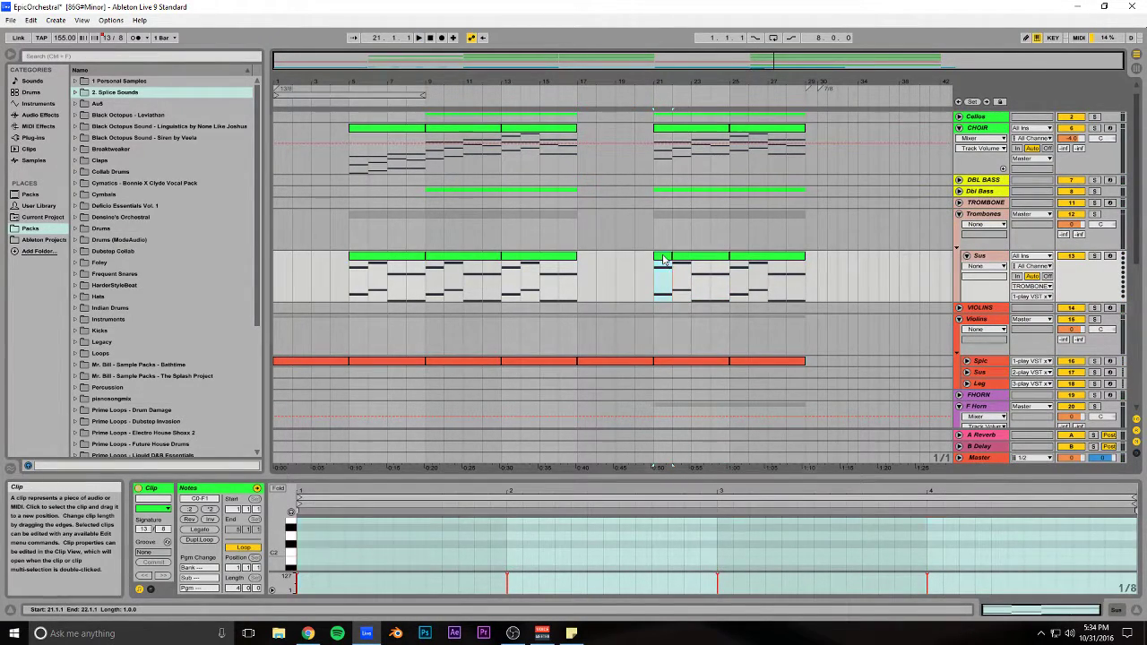
left_click_drag(664, 261, 635, 258)
scroll(665, 260, "down", 1)
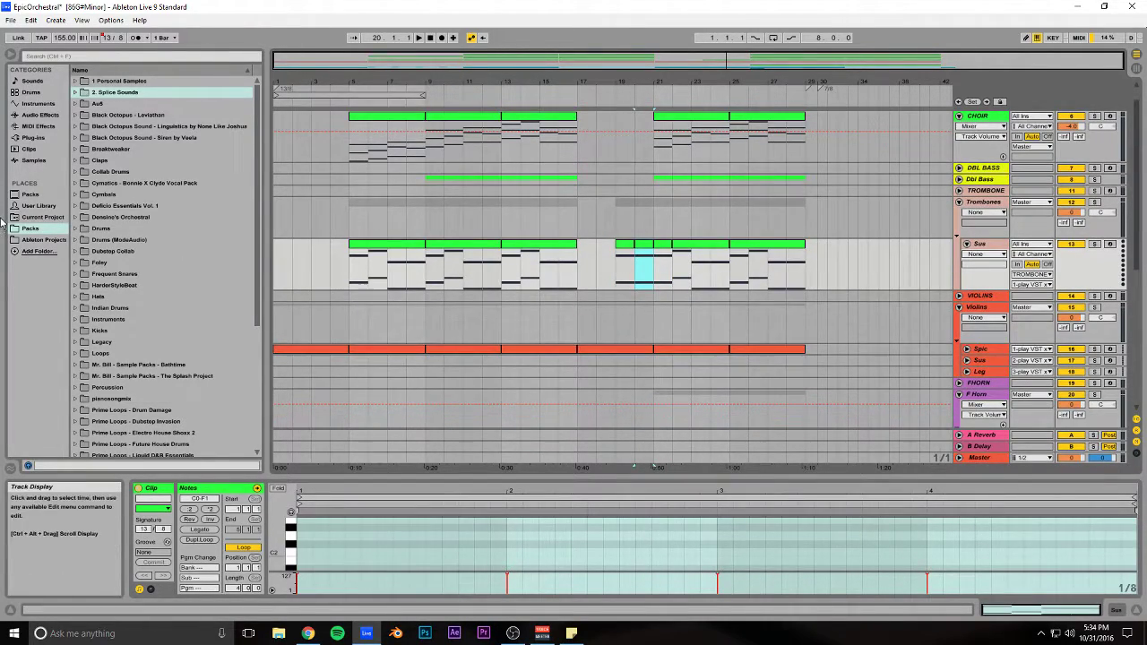
left_click(34, 138)
left_click(43, 117)
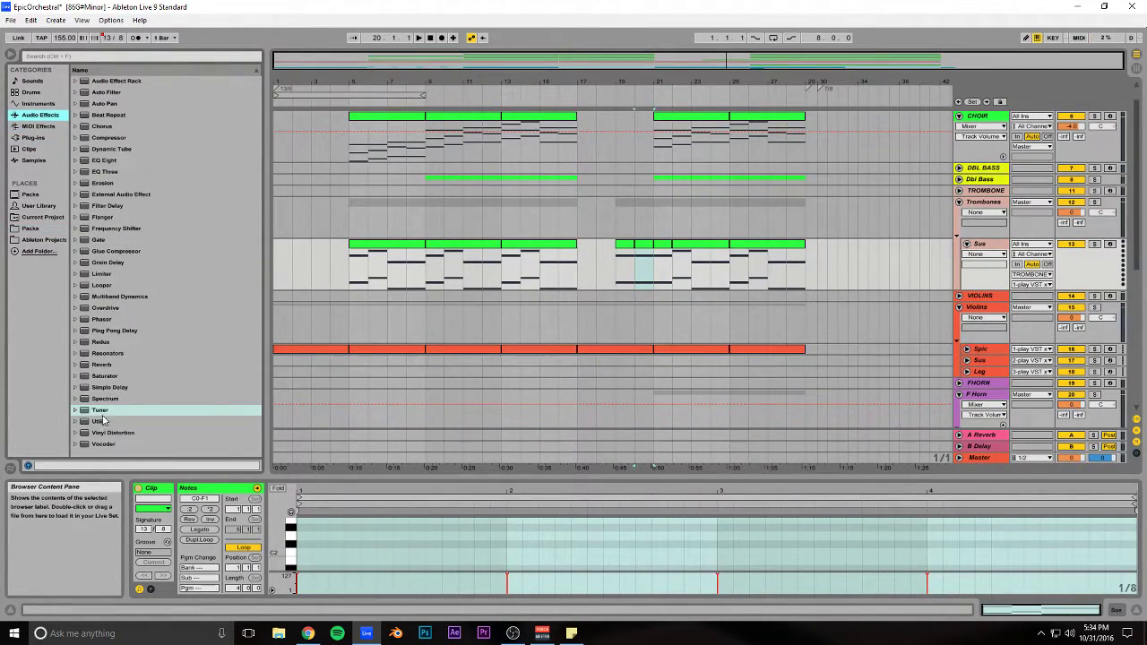
left_click_drag(103, 420, 133, 421)
left_click_drag(674, 285, 674, 285)
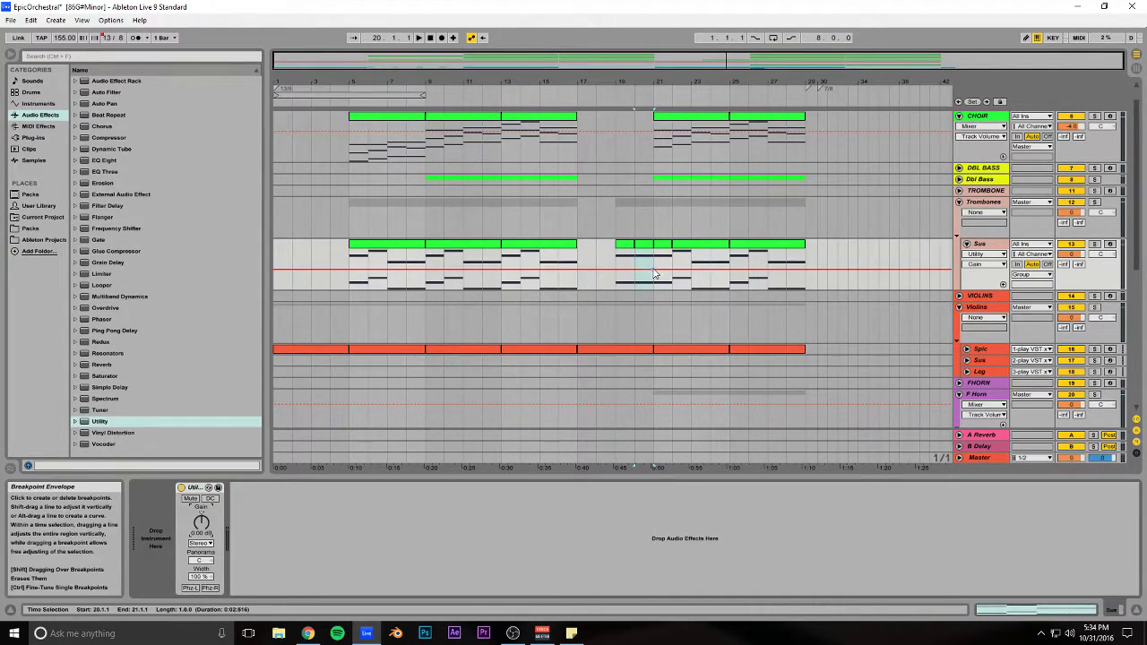
key("space")
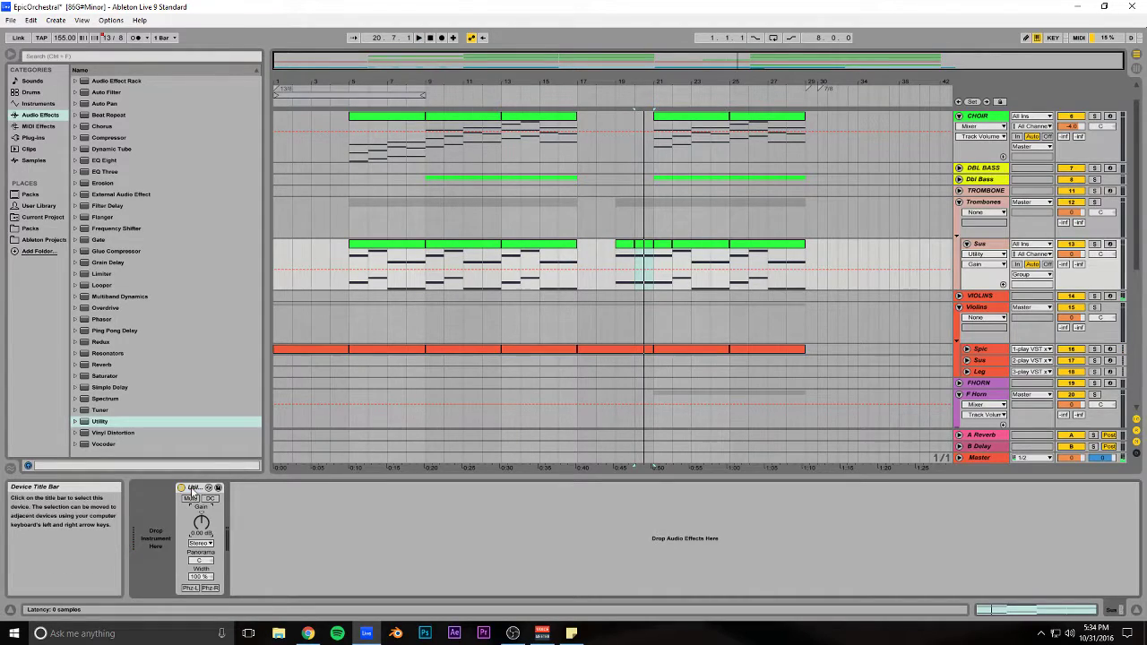
key("Delete")
Step: Undo the trombone Sus split and its one-bar copies at bars 19 and 20, and play from bar 21
left_click(655, 244)
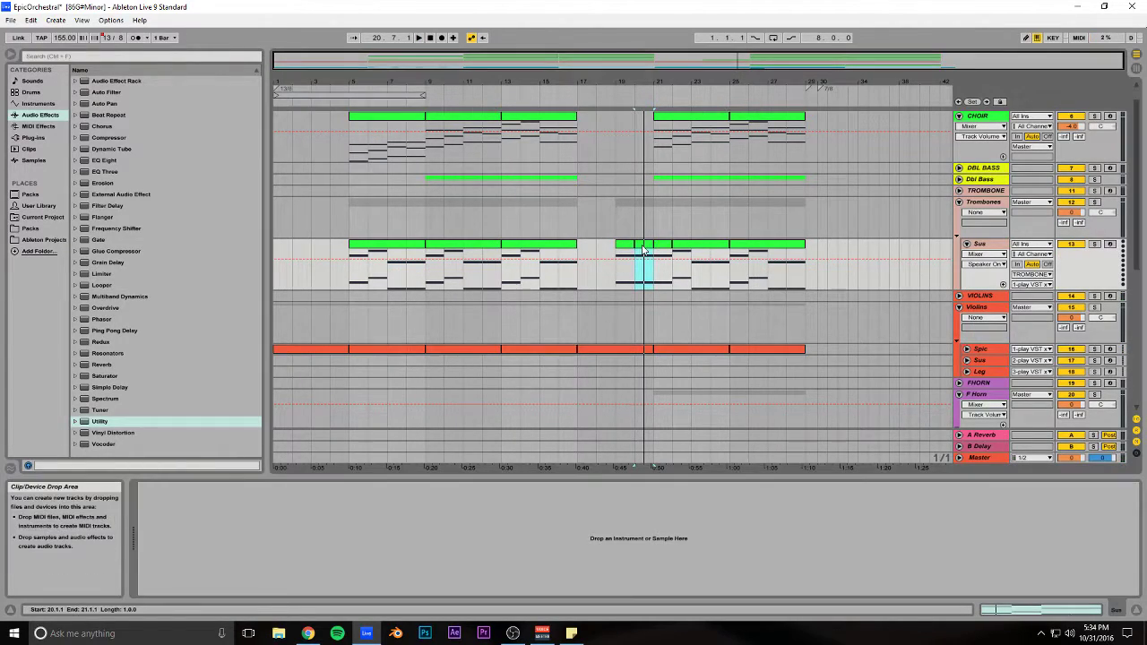
left_click_drag(630, 243, 667, 253)
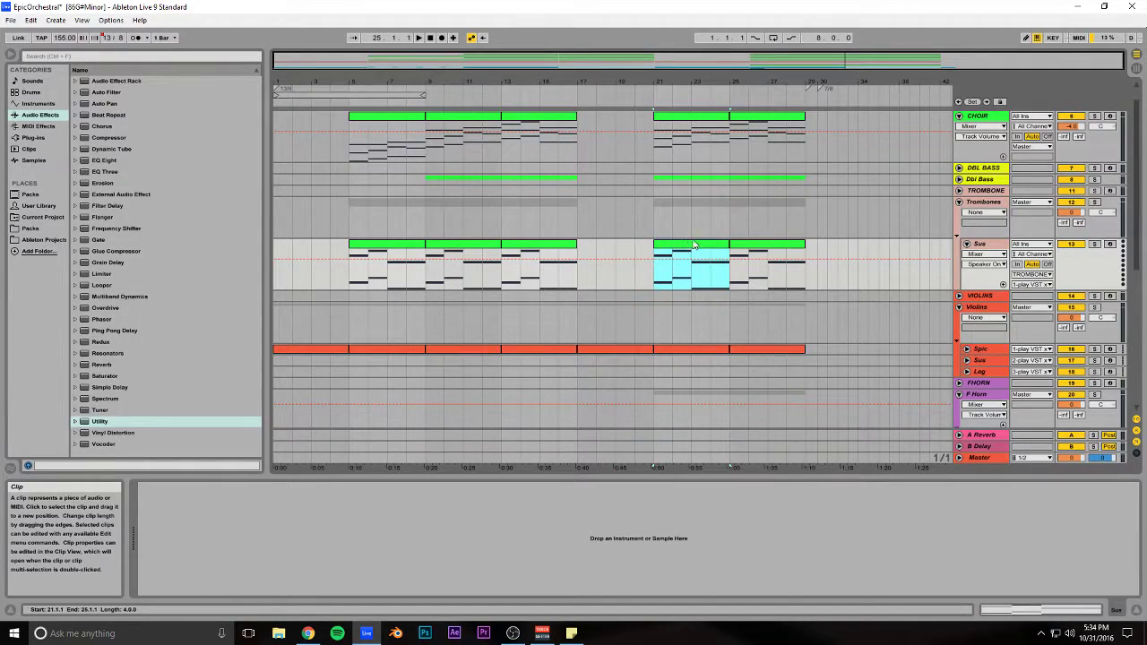
left_click(657, 226)
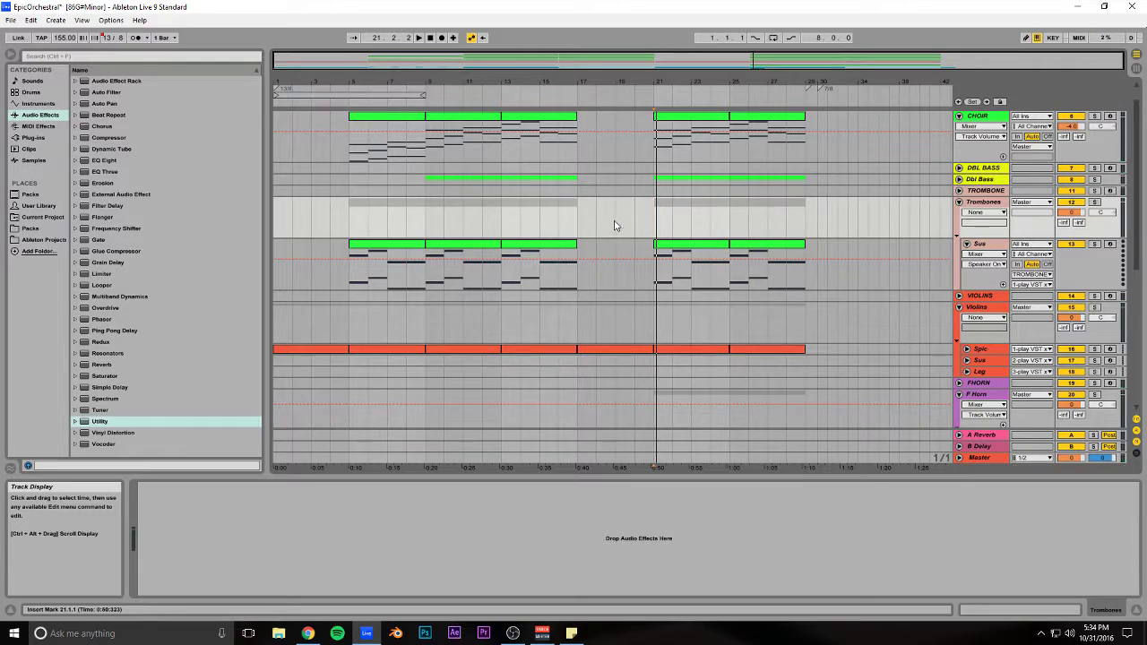
scroll(614, 226, "up", 1)
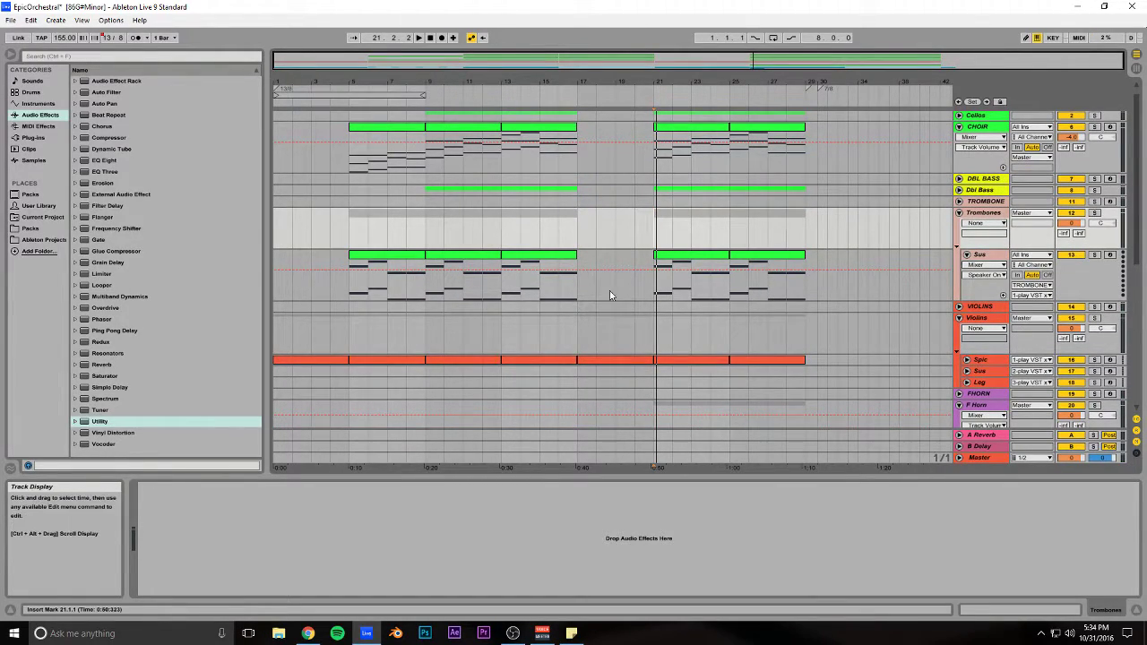
Step: Load the Utility effect on the TROMBONE instrument track and restore the one-bar Sus clips at bars 19 and 20
left_click_drag(100, 421, 956, 222)
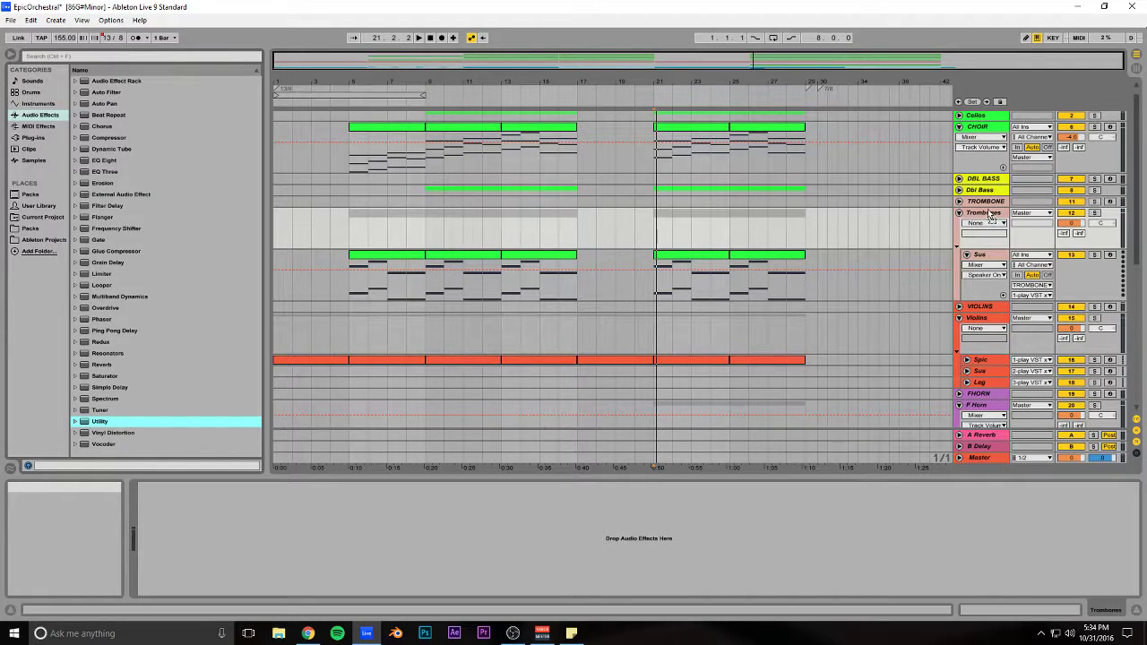
left_click_drag(656, 281, 637, 261)
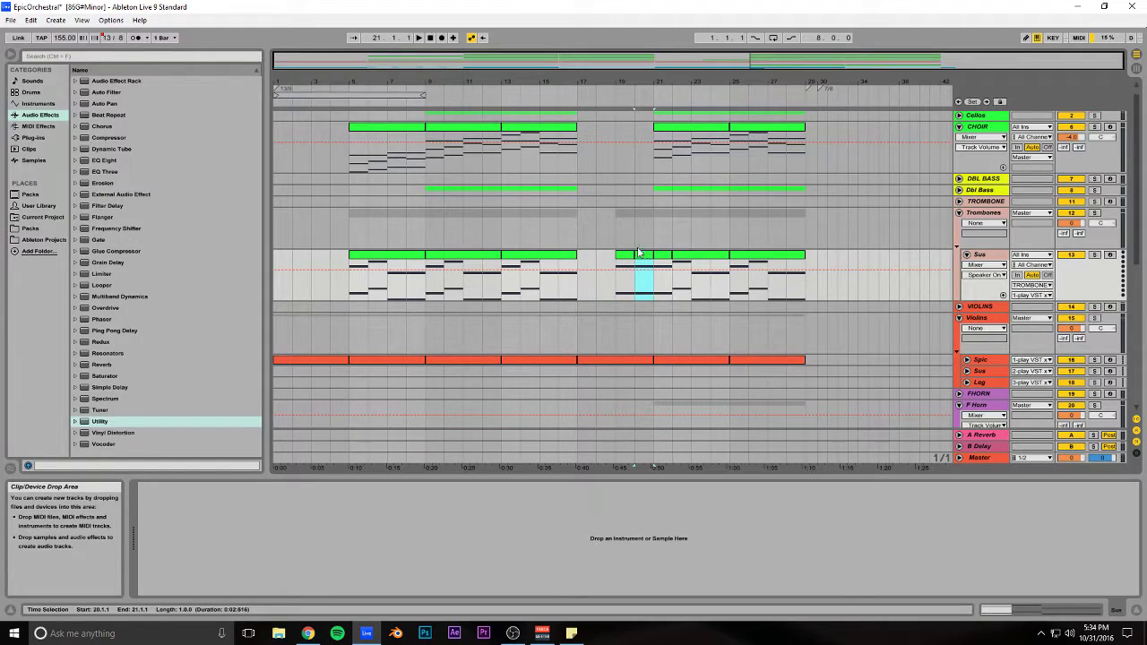
Step: Unfold the TROMBONE track and automate its Utility Gain to dip at bar 19 and rise back to full level by bar 21
left_click(959, 201)
left_click(988, 206)
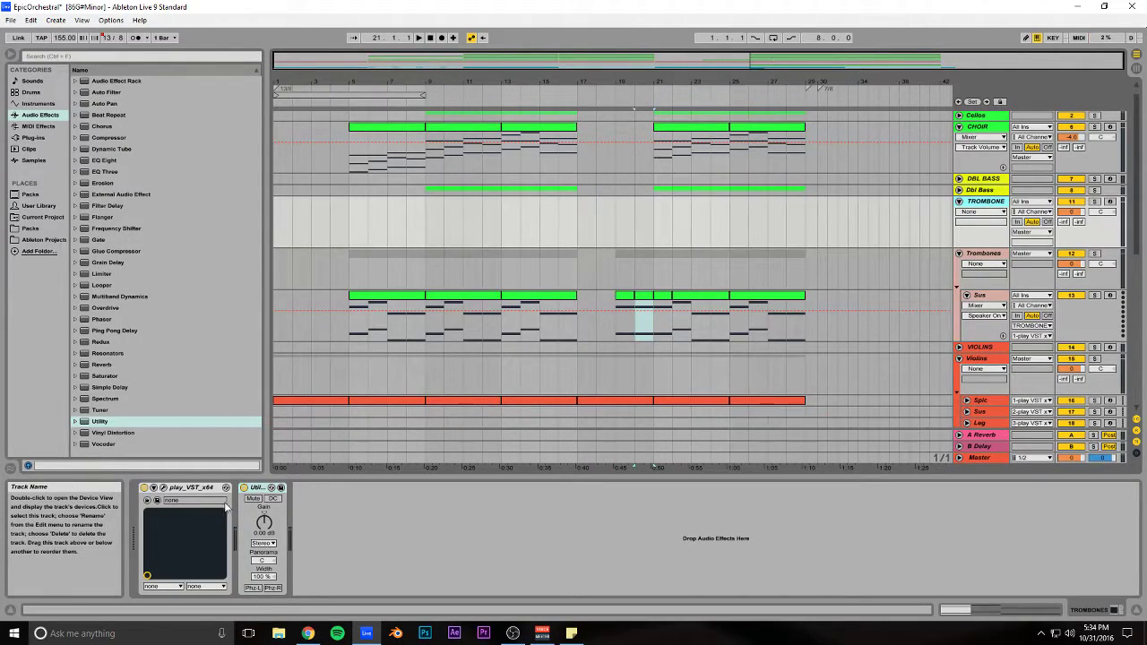
left_click(263, 523)
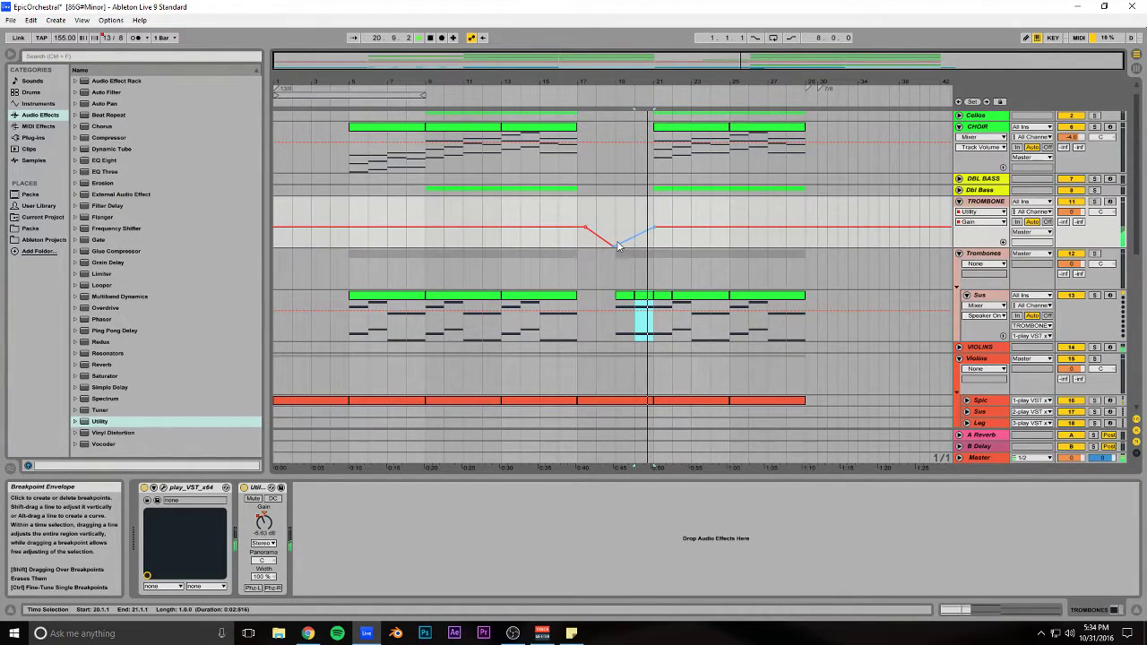
Step: Audition the TROMBONE swell in solo, and replay it in the full mix from bar 20
left_click(1094, 203)
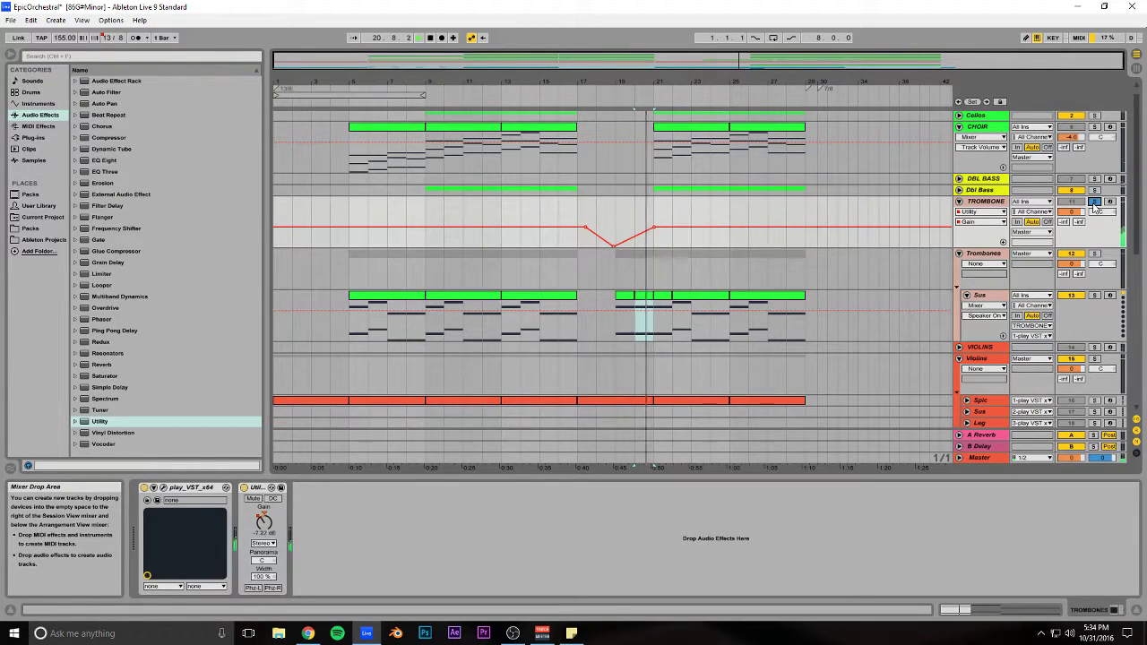
left_click(1094, 205)
key("space")
key("space")
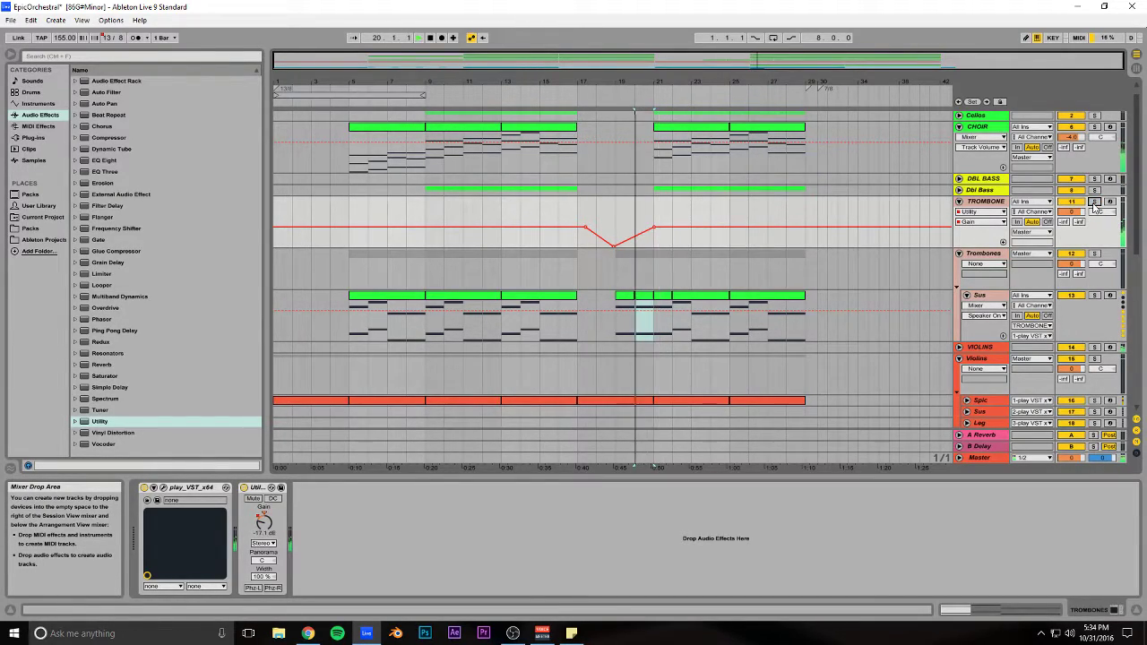
Step: Unfold the Dbl Bass Sus track, split its clip at bar 22, and copy the one-bar piece from bar 21 to bars 19 and 20
scroll(832, 256, "up", 1)
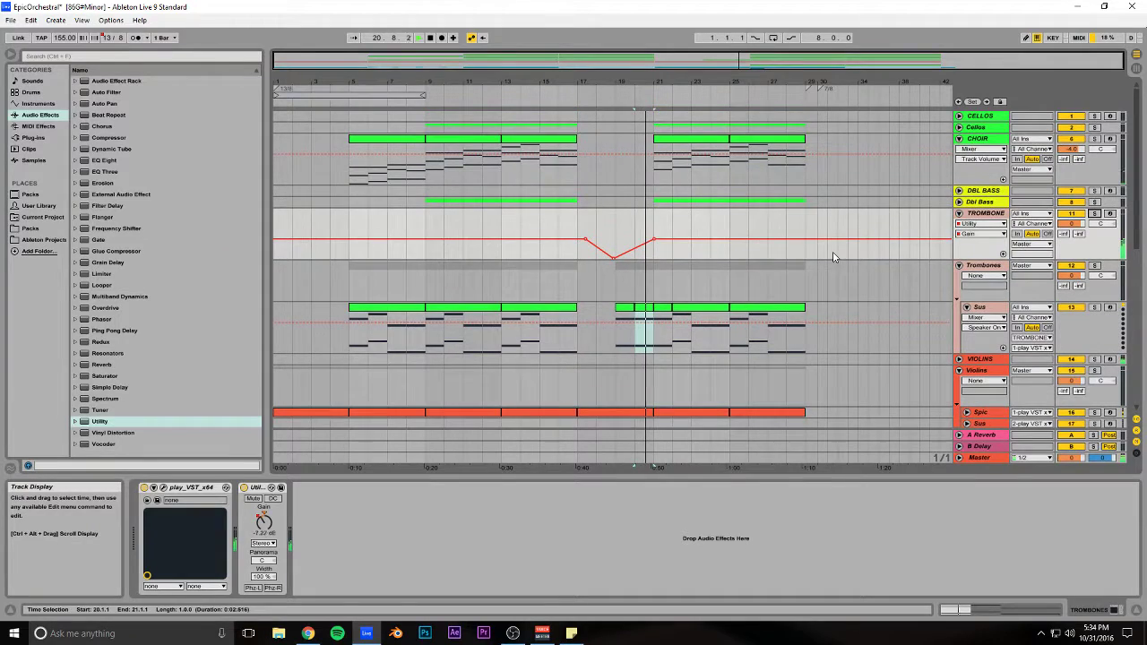
left_click(959, 203)
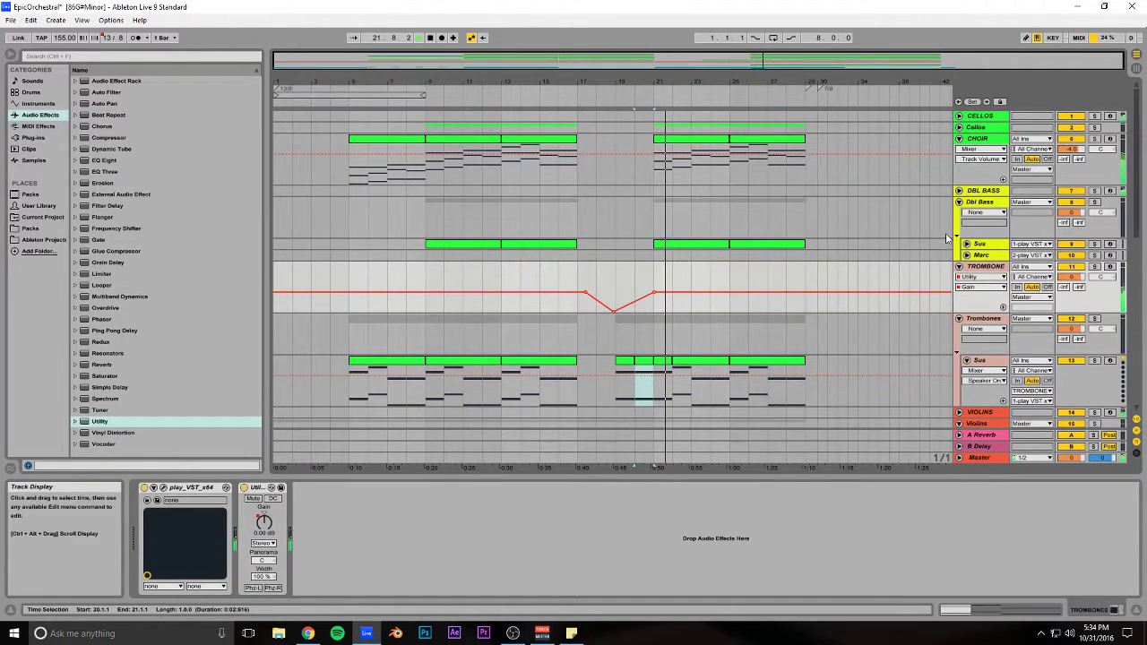
left_click(966, 245)
left_click(671, 256)
key("space")
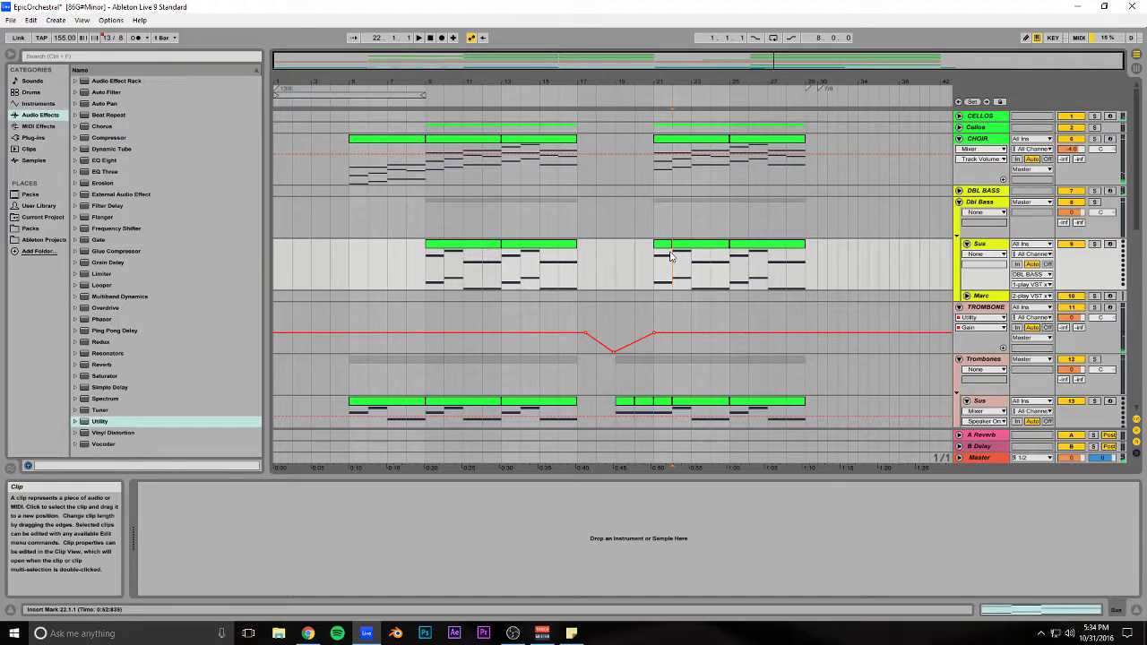
key("ctrl+d")
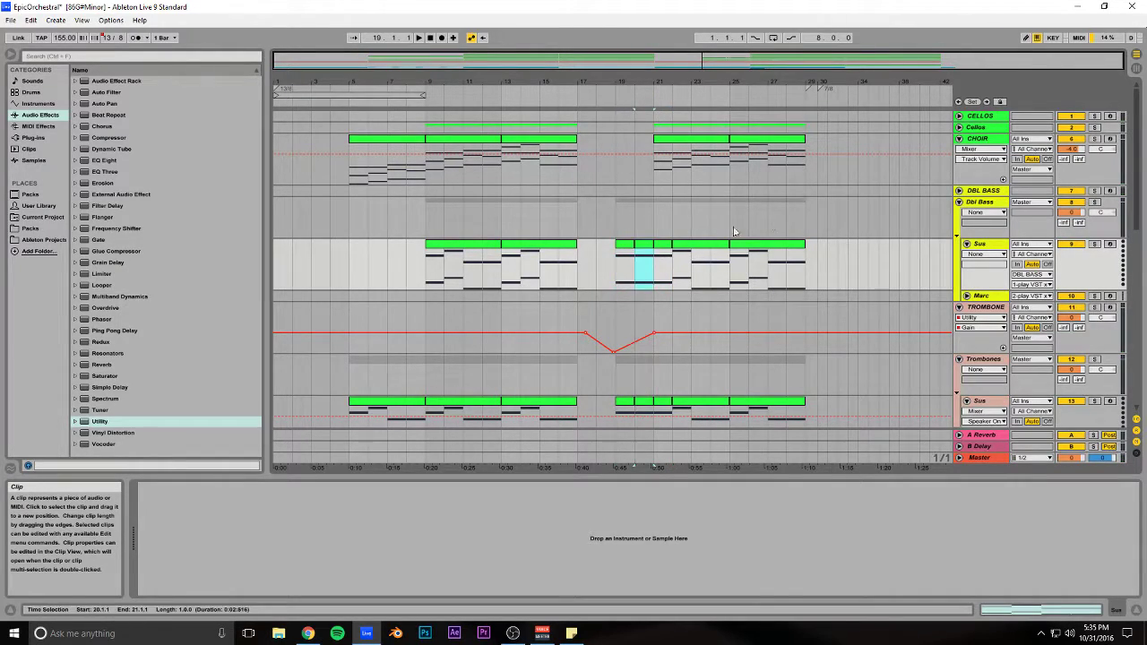
Step: Load Utility on the DBL BASS track and automate its Gain to dip just before bar 19 and return by bar 21
left_click_drag(102, 423, 784, 257)
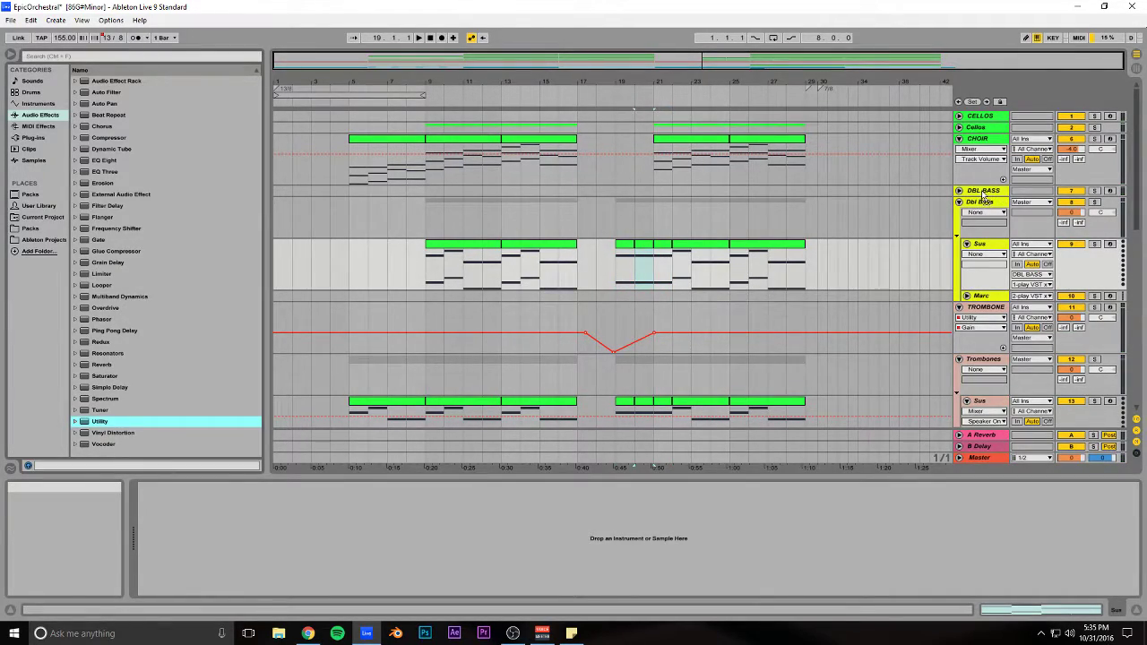
left_click_drag(983, 195, 983, 193)
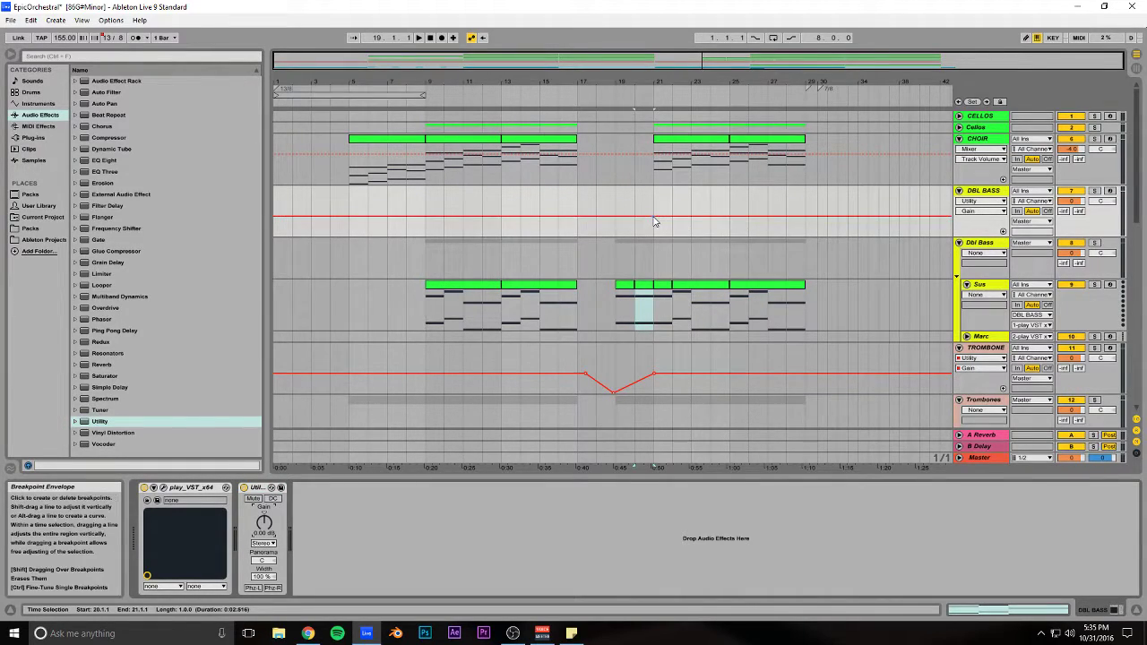
left_click(653, 217)
key("space")
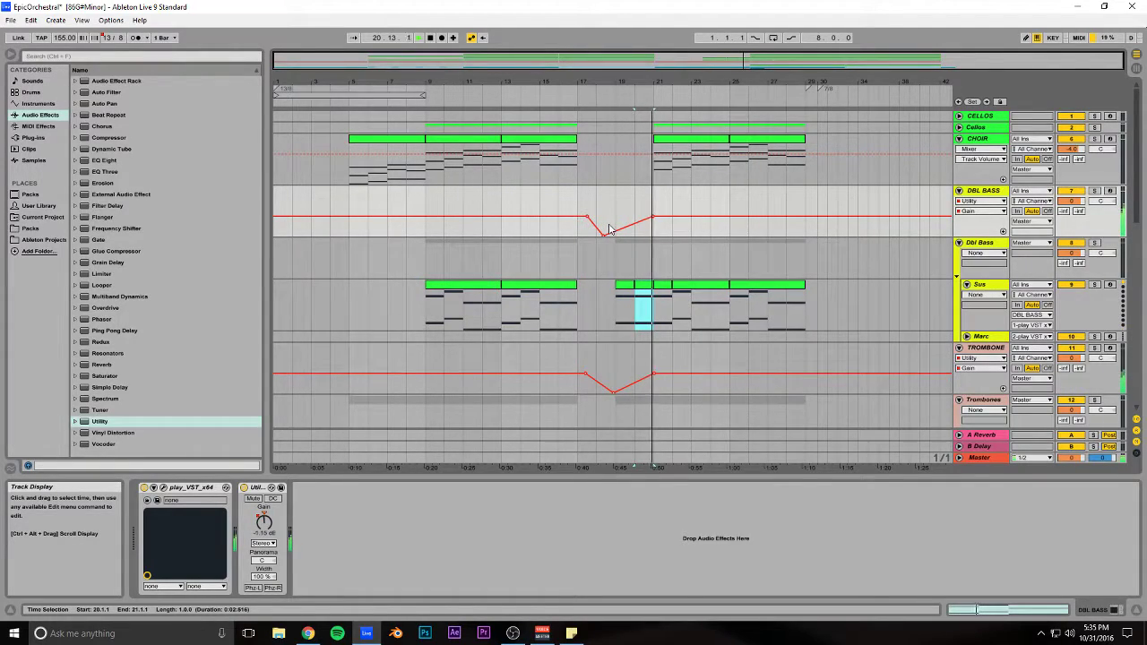
Step: Play the arrangement from bar 21 to its end while reviewing the French horn, violin, trombone and percussion tracks
scroll(631, 251, "down", 6)
scroll(637, 258, "down", 8)
left_click_drag(659, 61, 652, 135)
left_click_drag(976, 133, 835, 131)
scroll(483, 254, "up", 10)
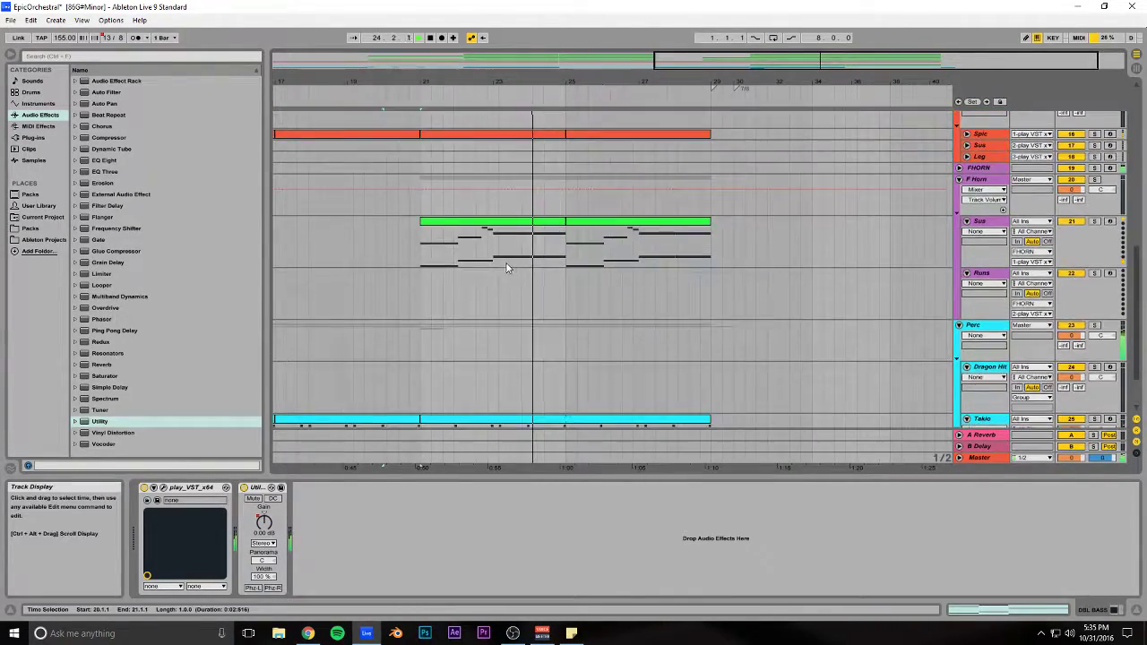
scroll(484, 261, "down", 10)
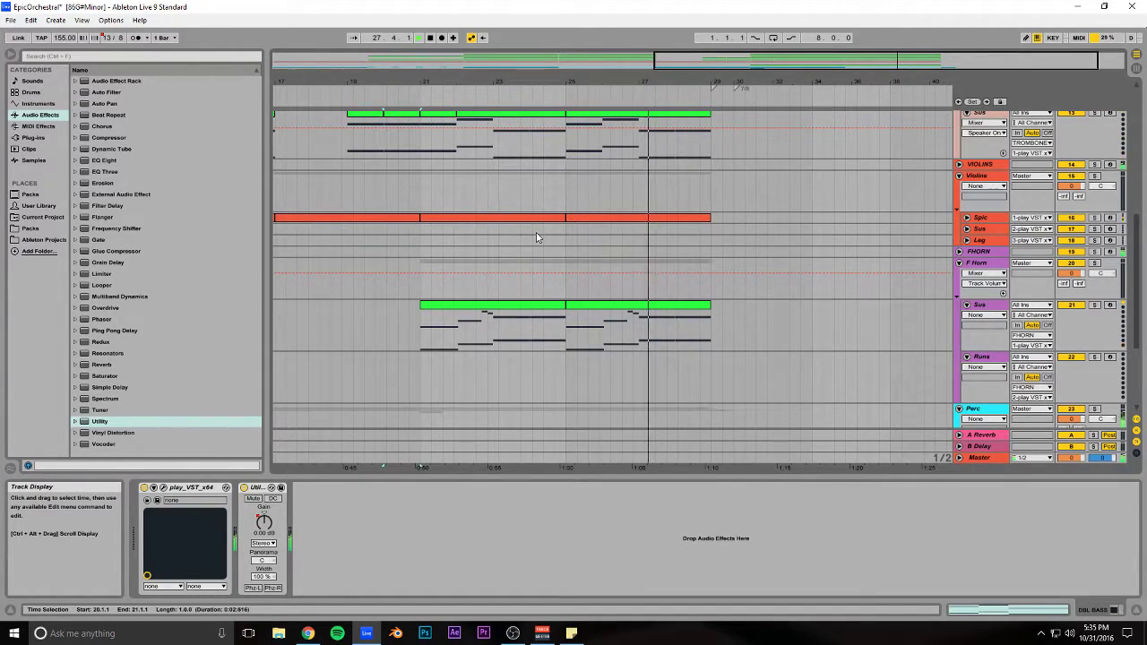
scroll(537, 238, "up", 4)
scroll(536, 237, "down", 2)
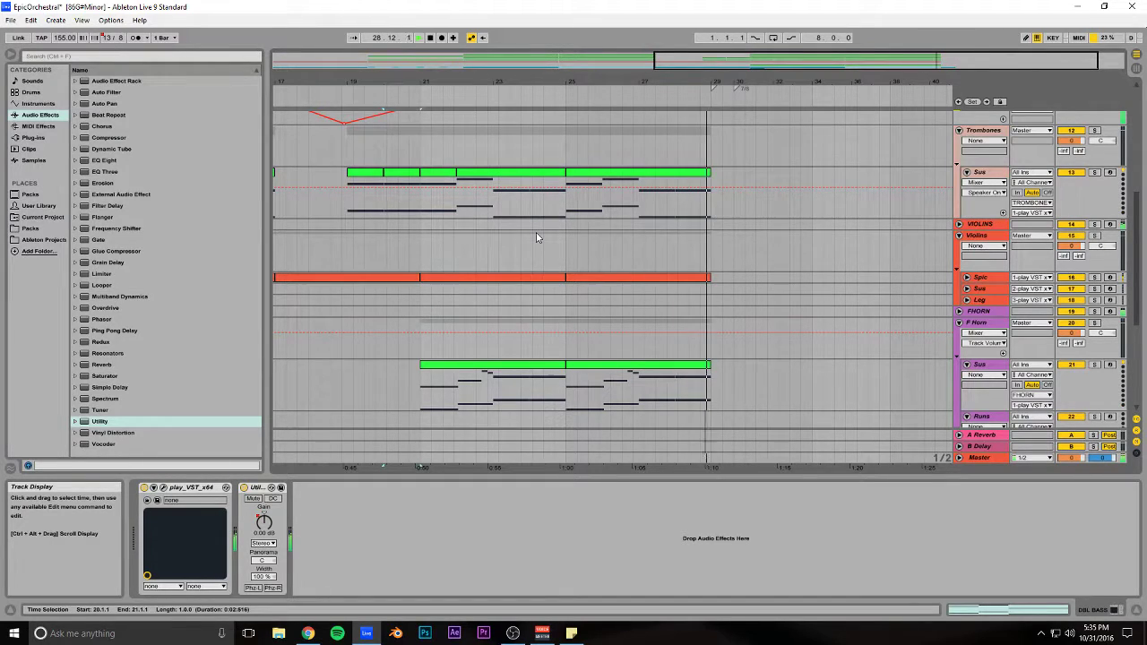
scroll(862, 323, "down", 6)
scroll(861, 331, "down", 2)
scroll(861, 331, "up", 8)
Step: Insert a MIDI track below the violin Leg track and load the play_VST_x64 instrument on it
left_click(984, 324)
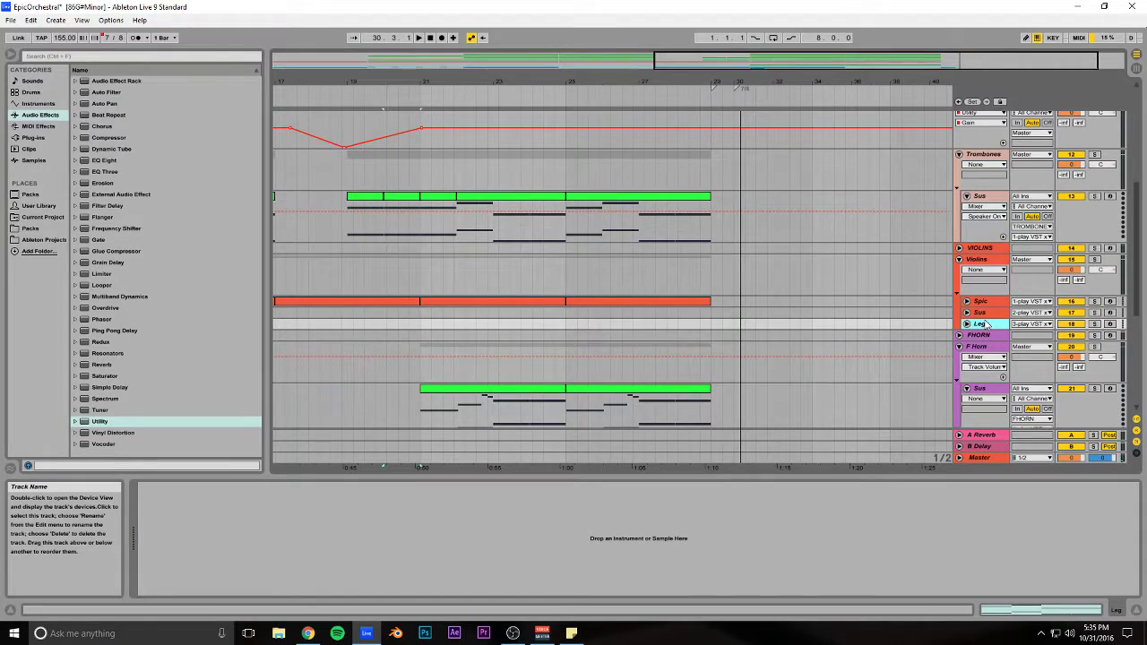
key("ctrl+shift+t")
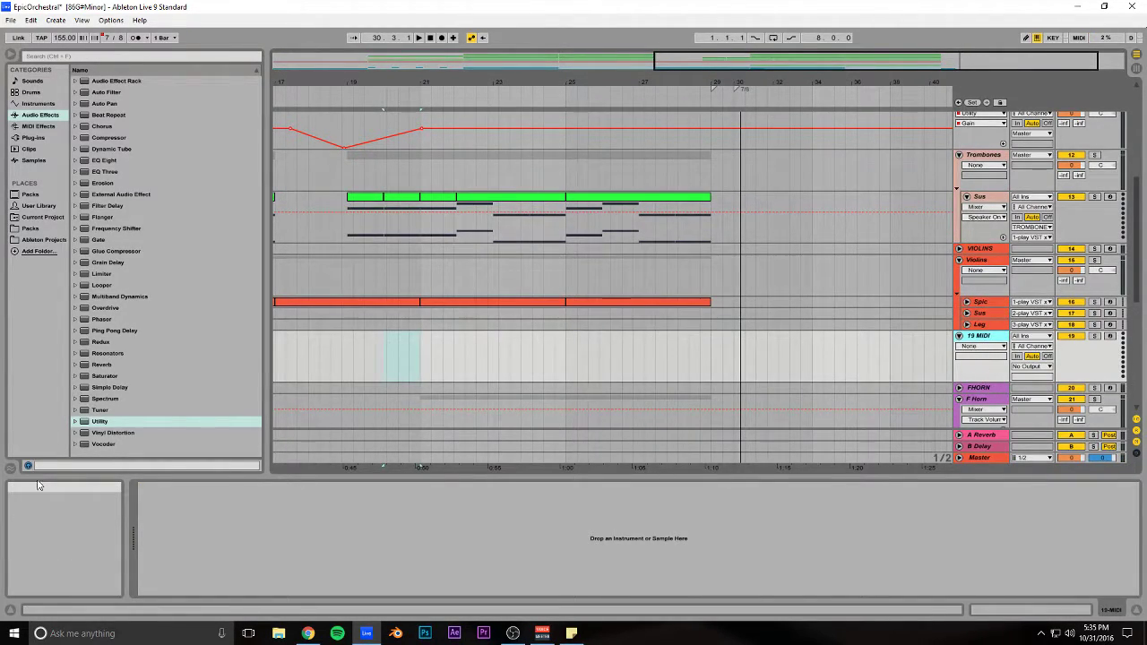
left_click(34, 138)
left_click(113, 239)
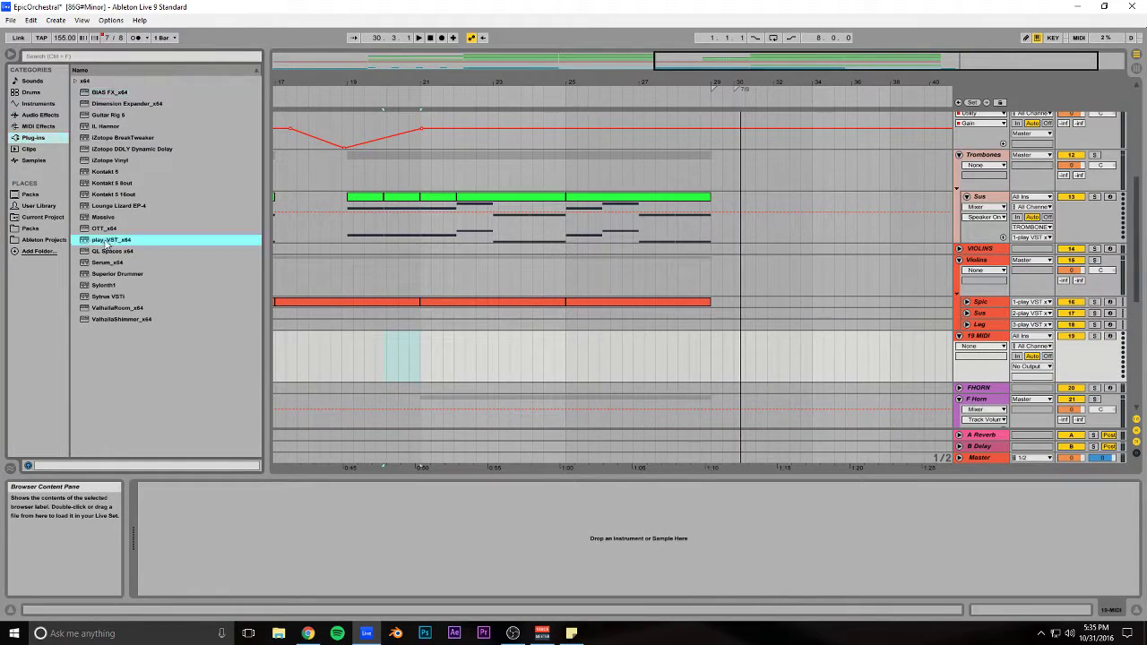
left_click_drag(988, 338, 987, 337)
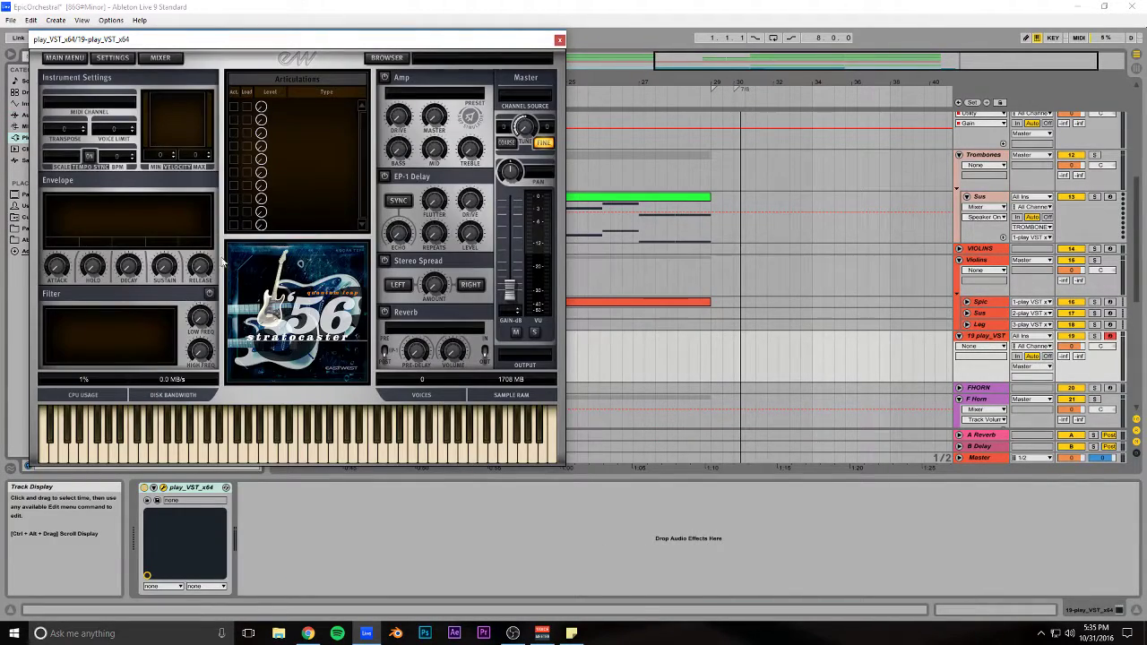
Step: Load Marimba.ewi from the Keyboard Mallet Instr folder of the EW Goliath library into the new instrument
left_click(387, 61)
scroll(81, 347, "up", 1)
scroll(89, 333, "up", 1)
scroll(94, 315, "down", 1)
left_click(63, 259)
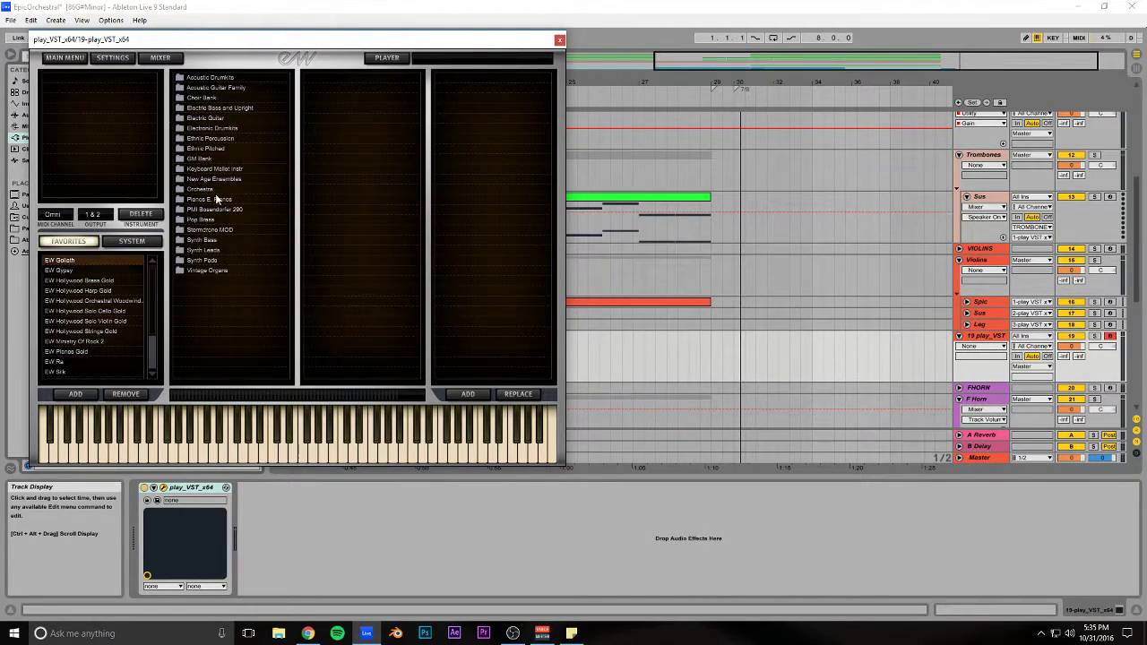
left_click(219, 168)
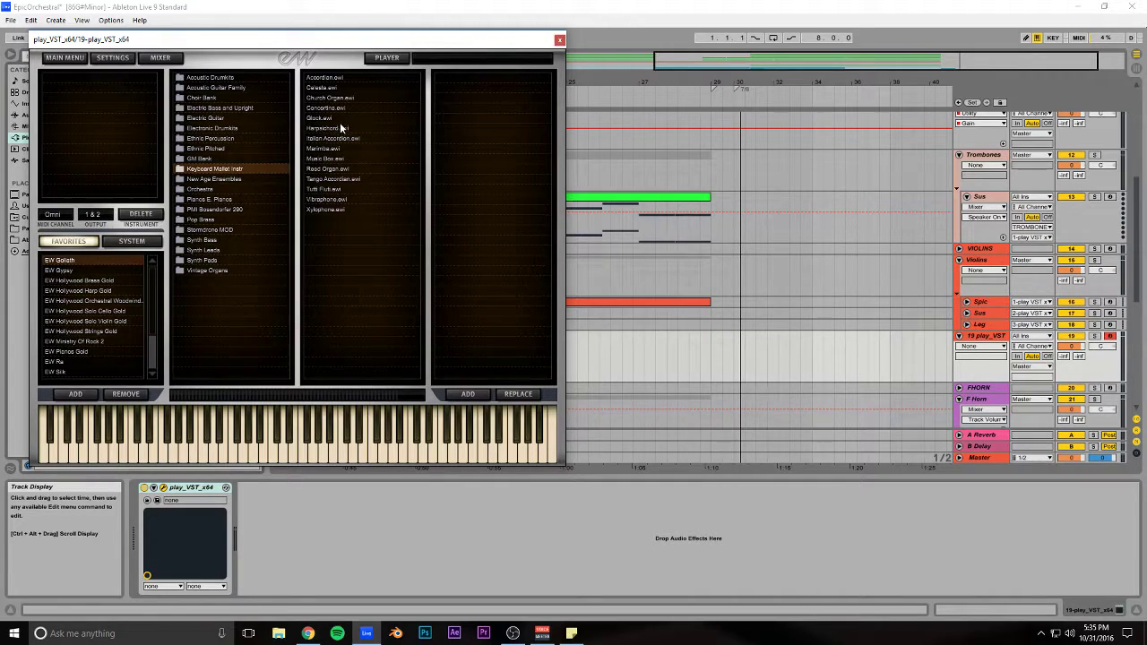
double_click(334, 148)
Step: Close the instrument window, rename the new track Marimba and disarm its recording
left_click(559, 41)
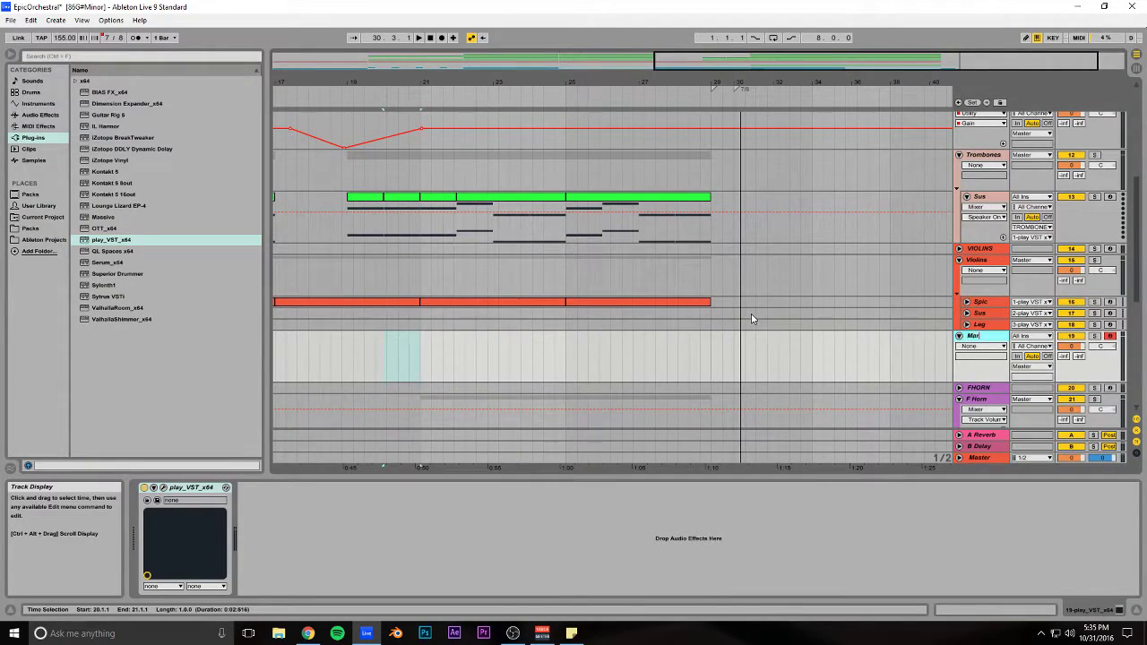
left_click(1109, 337)
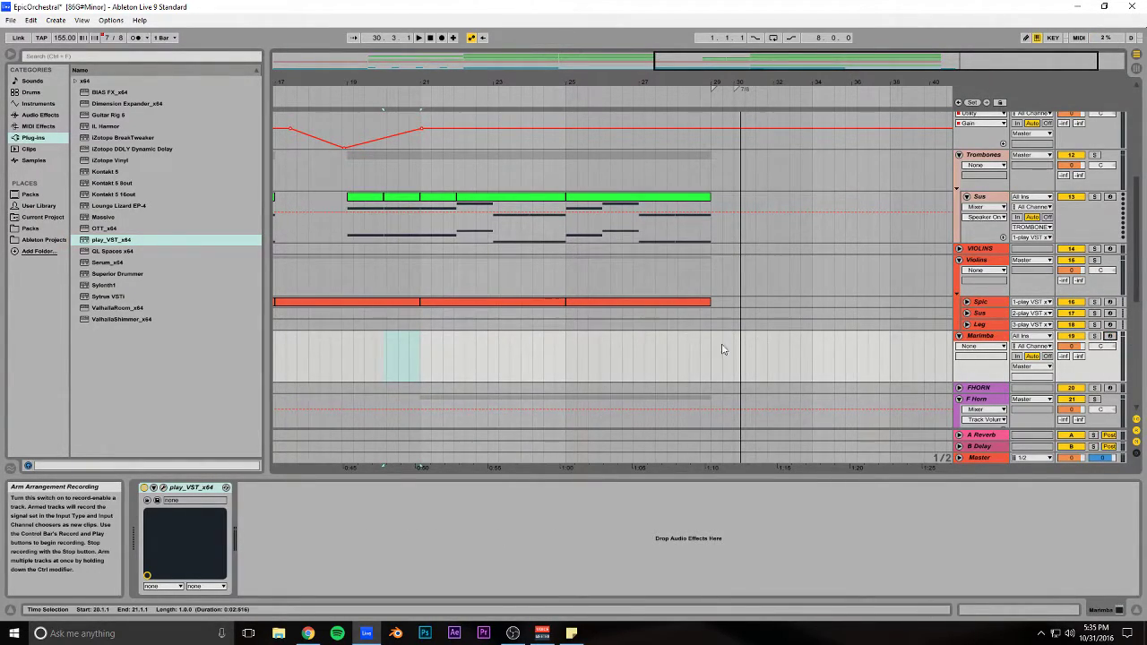
Step: Copy all violin Spic clips spanning bars 1 to 29 onto the Marimba track and play from the start while adjusting its volume
left_click_drag(774, 82, 681, 102)
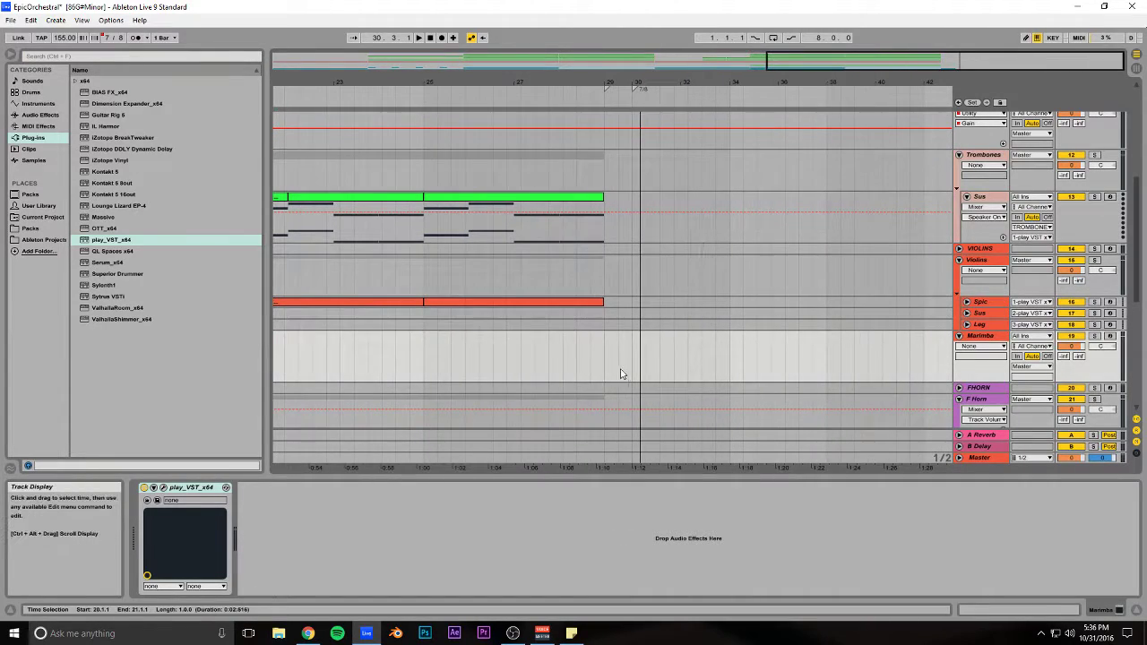
left_click_drag(850, 81, 849, 45)
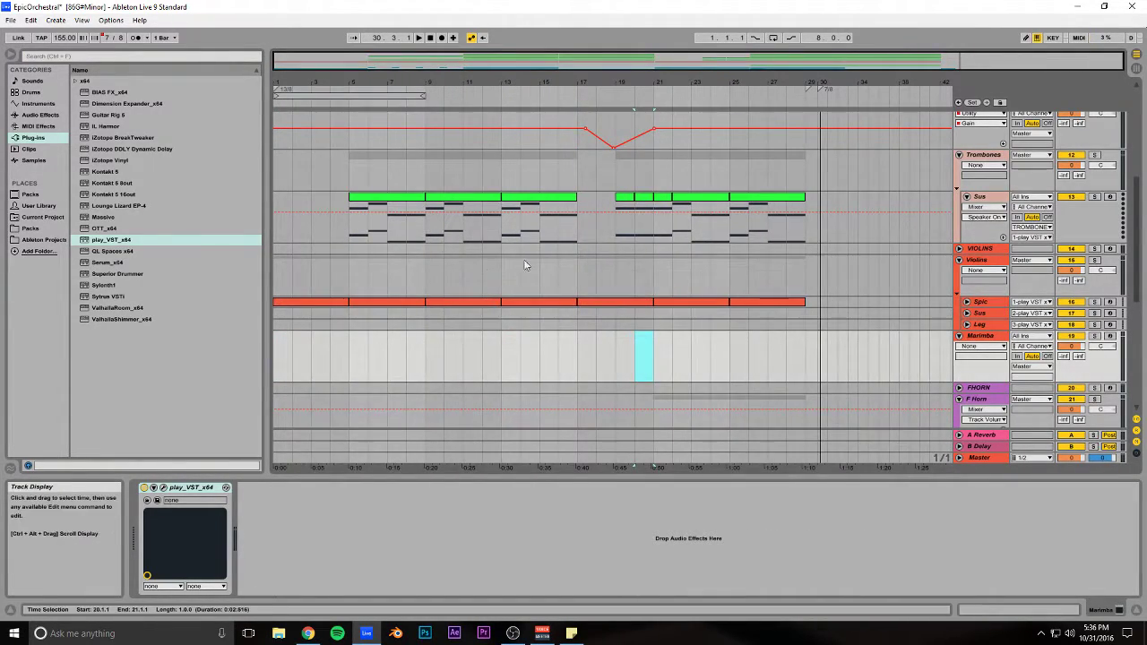
scroll(617, 247, "down", 2)
left_click(315, 247)
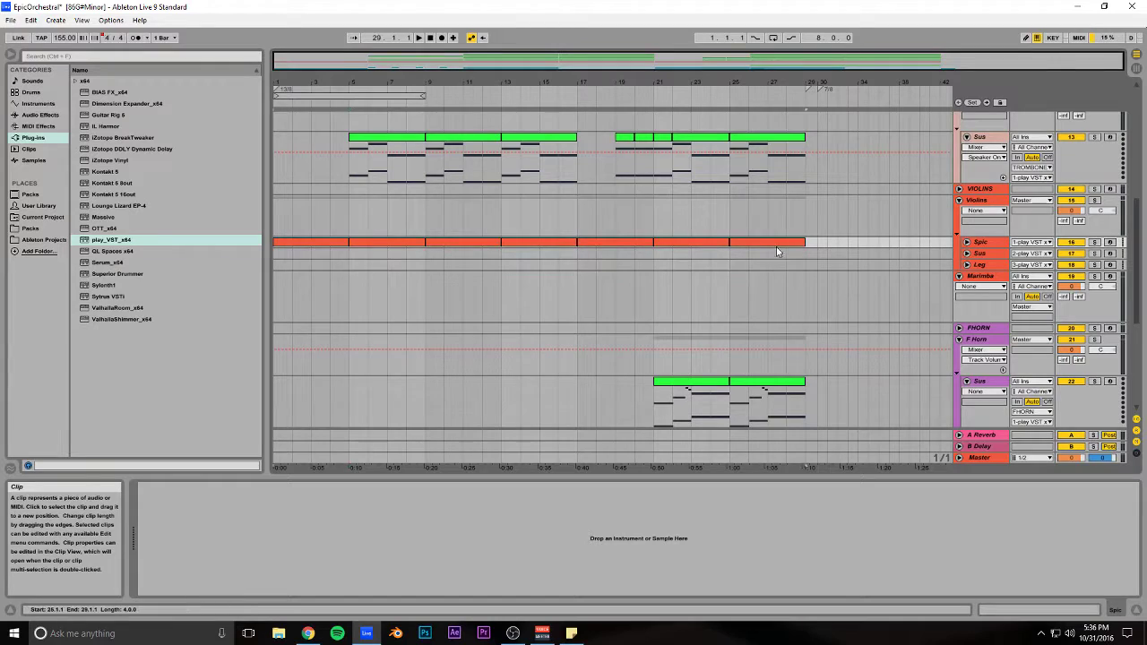
left_click_drag(774, 237, 768, 292)
key("space")
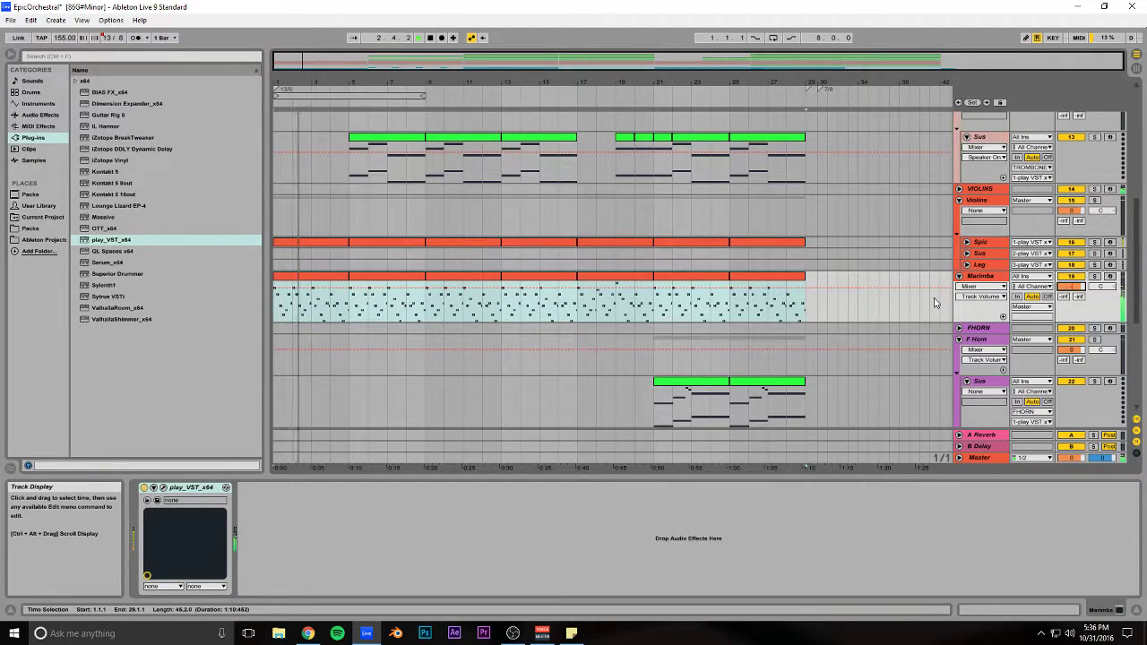
Step: Open the first Marimba clip in the note editor and transpose all its notes down an octave
scroll(435, 206, "down", 4)
scroll(428, 235, "up", 2)
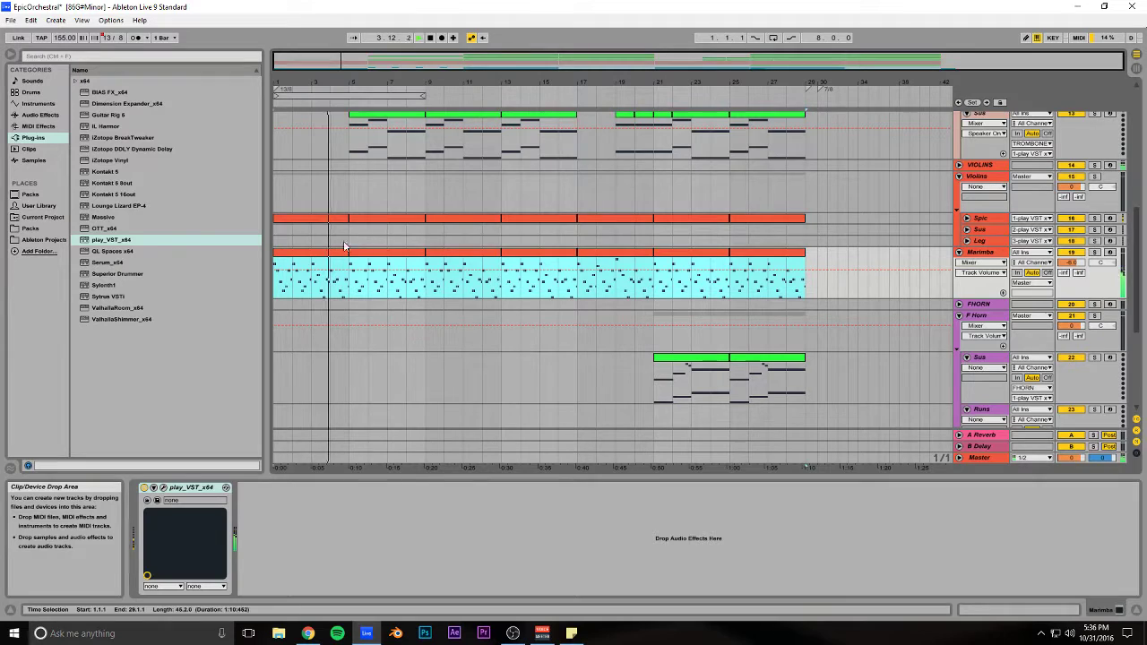
double_click(535, 264)
left_click_drag(405, 478, 430, 230)
left_click_drag(1105, 327, 511, 494)
key("ctrl+a")
key("shift+Down")
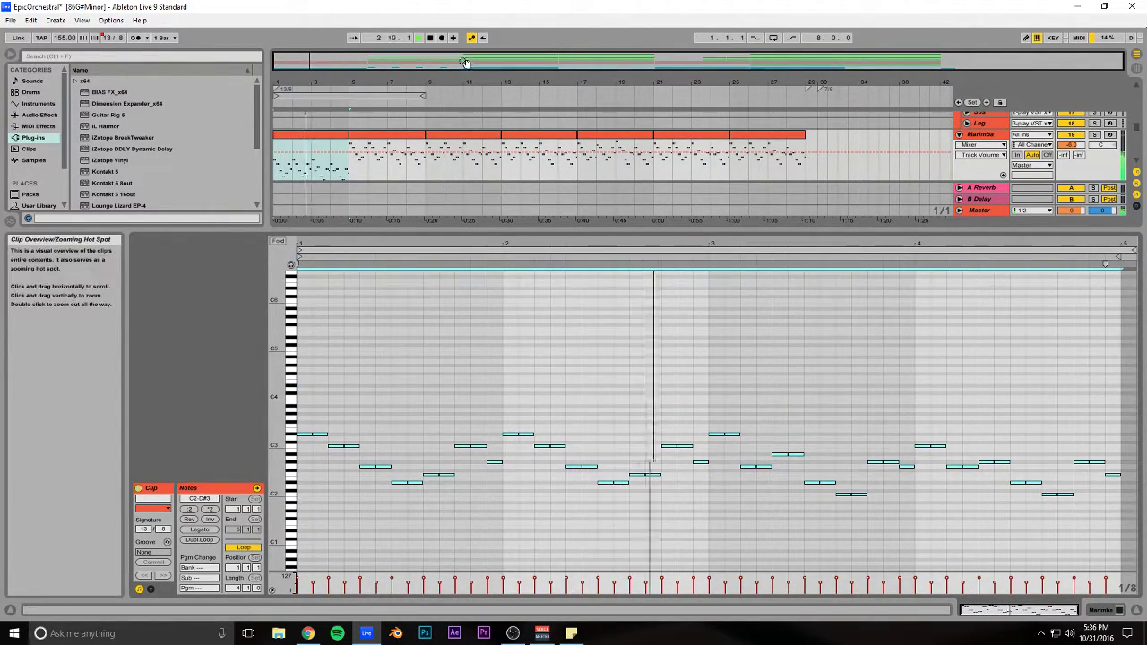
Step: Delete the first Marimba clip so the part starts at bar 5
left_click(326, 141)
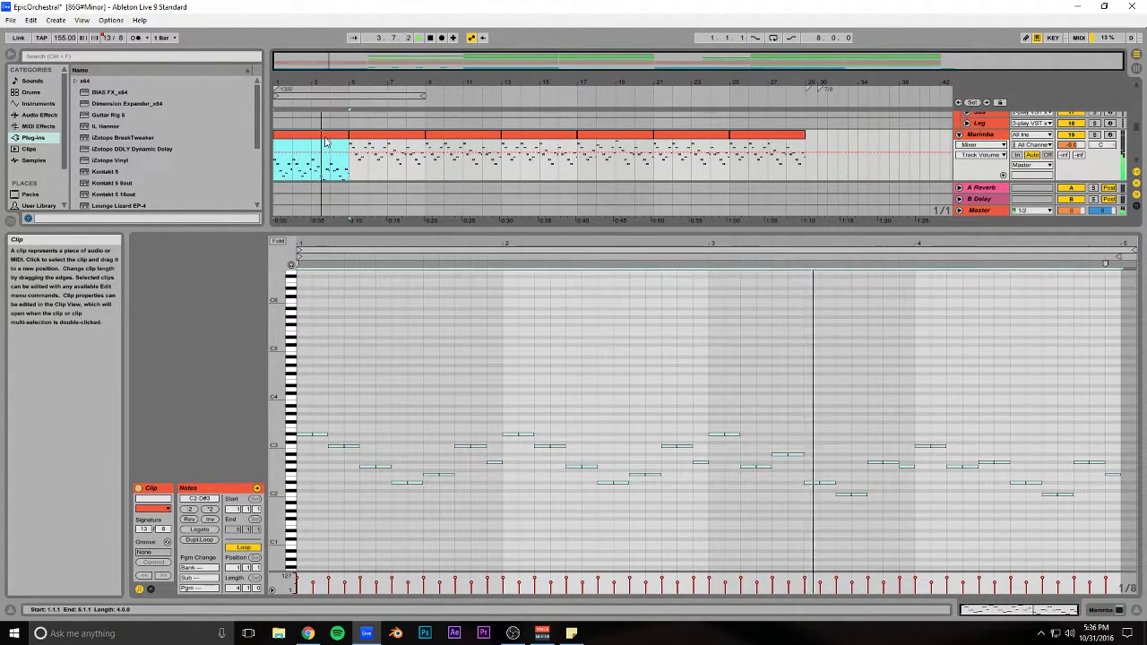
key("Delete")
scroll(503, 166, "up", 1)
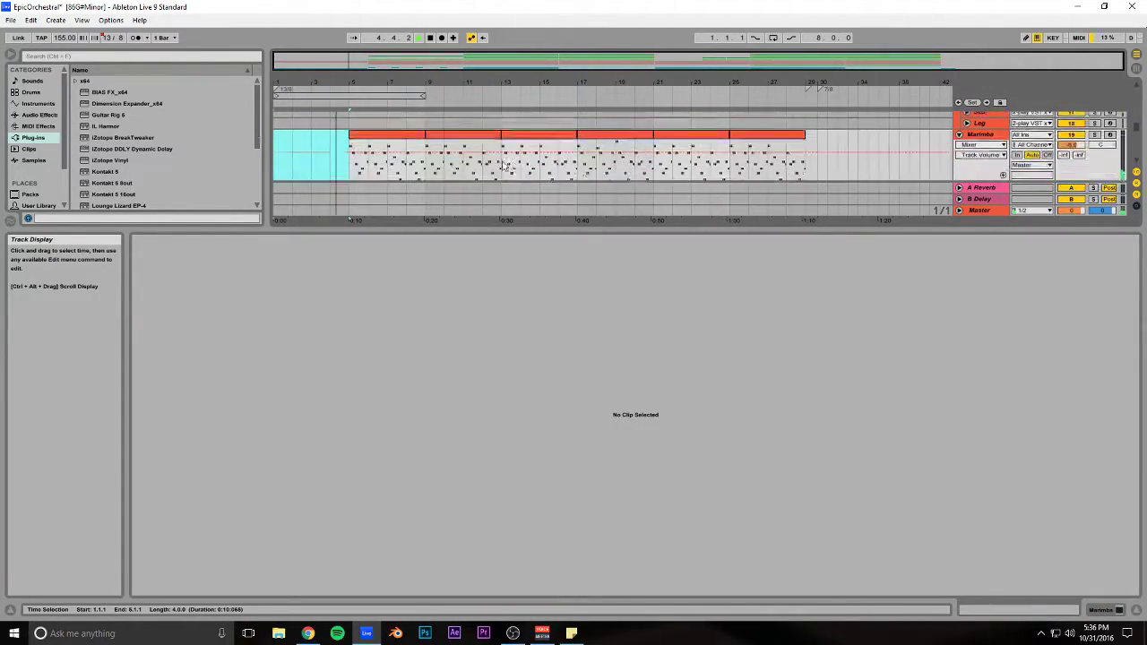
Step: Set the Marimba track's A-Reverb send to about -12 dB while it is soloed, and unsolo it
left_click_drag(582, 228, 597, 405)
scroll(430, 295, "up", 1)
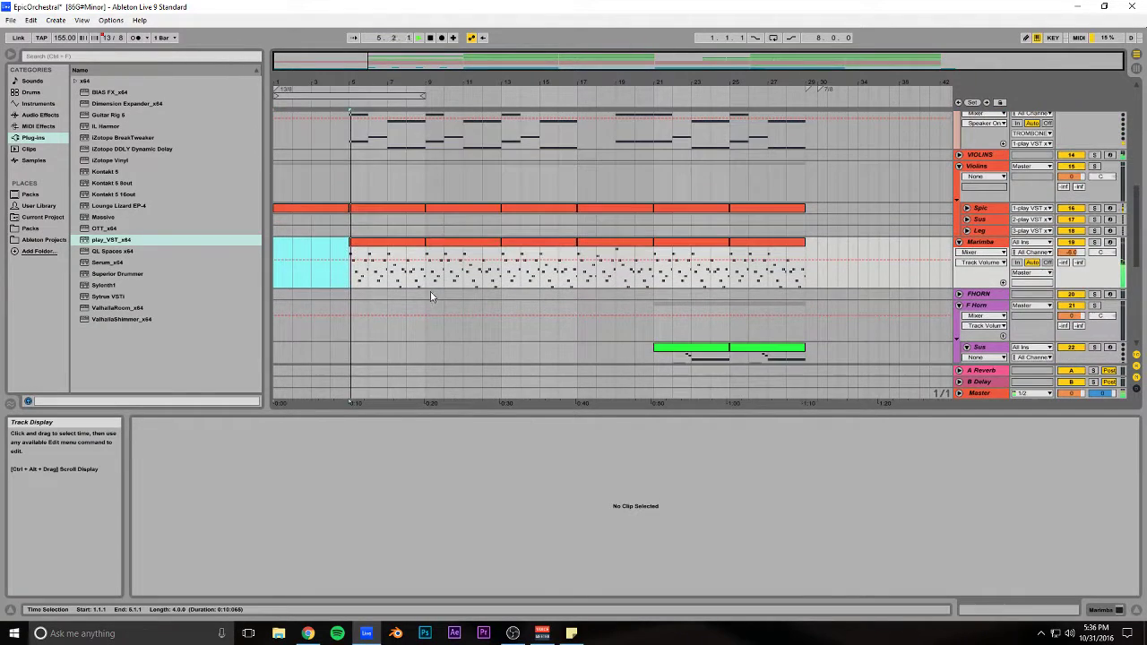
scroll(415, 283, "up", 2)
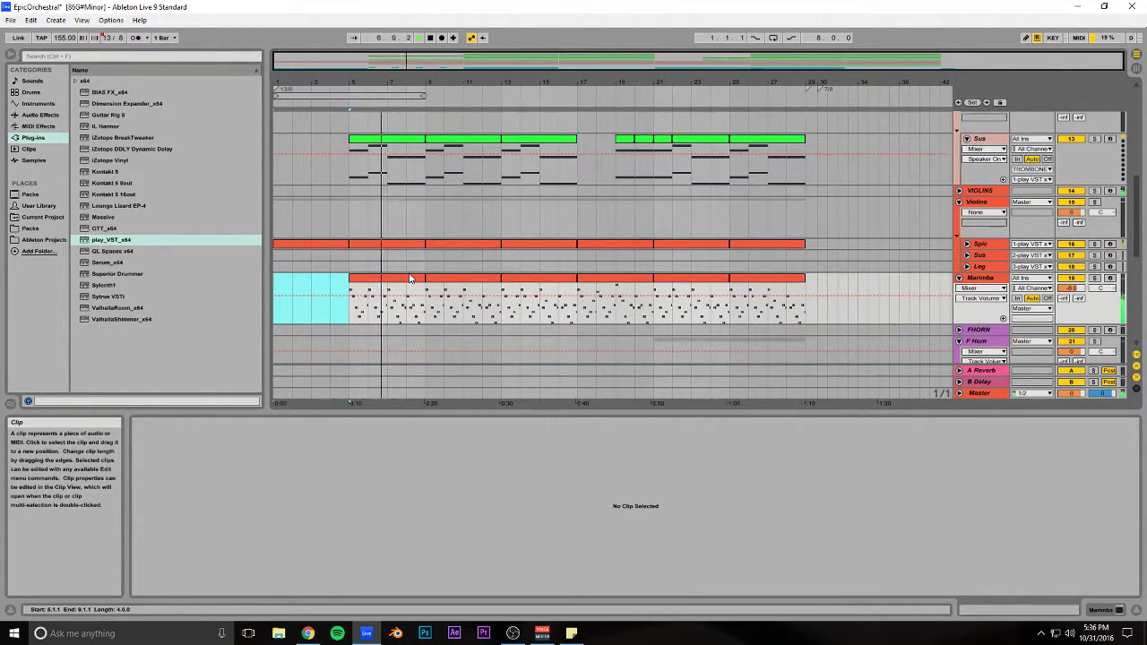
left_click(1095, 279)
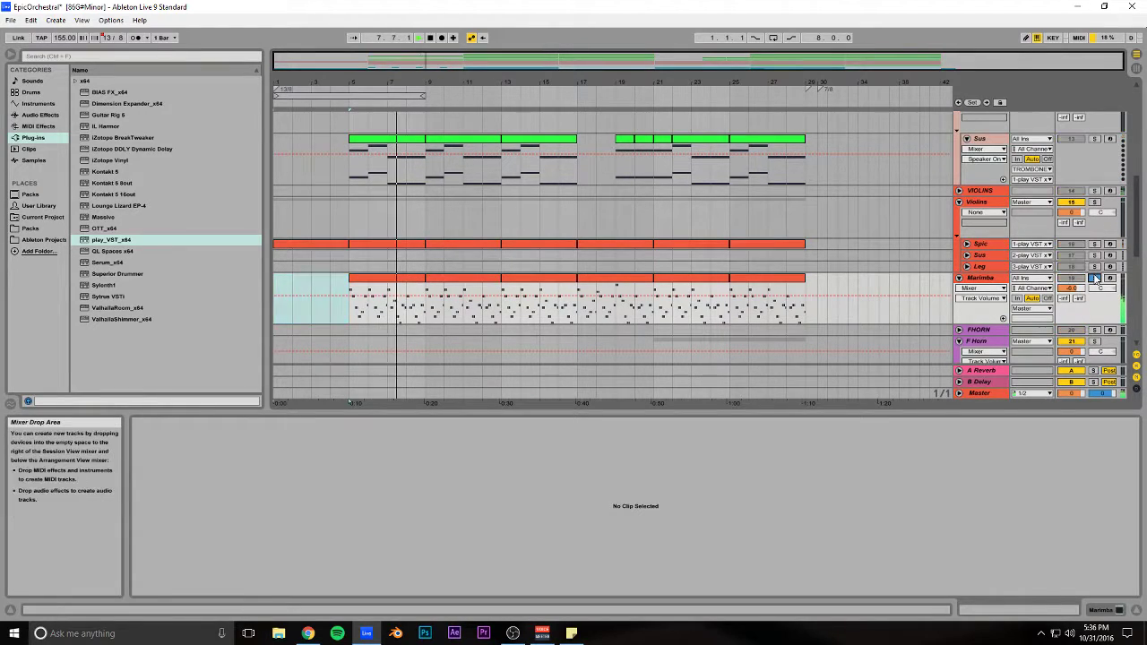
left_click(1065, 299)
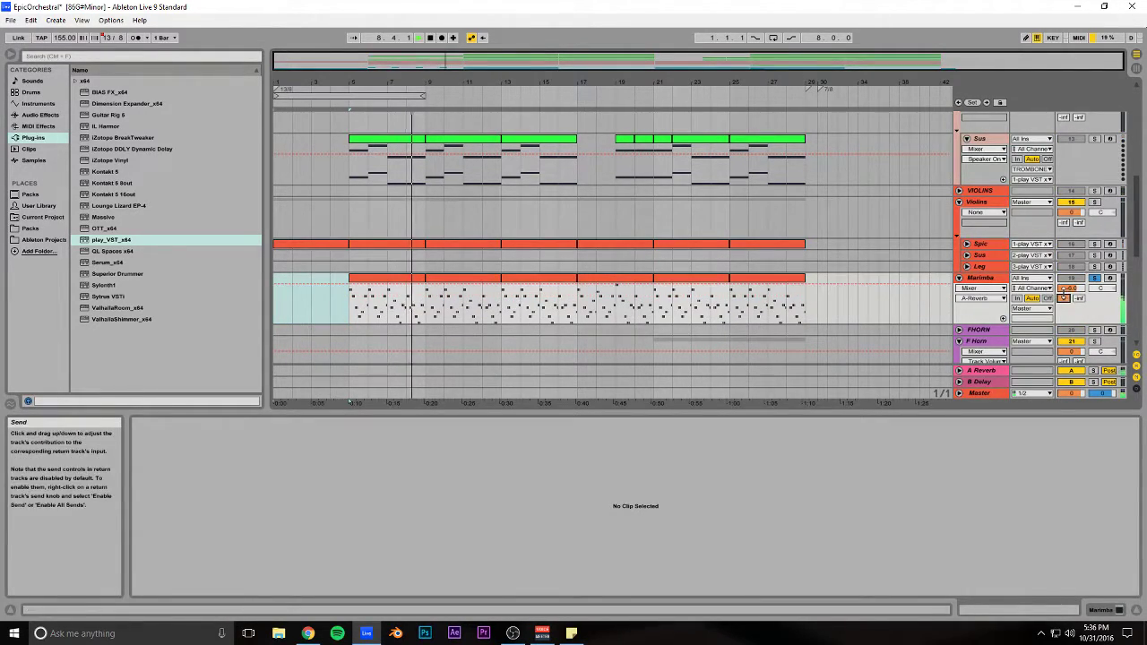
left_click_drag(1065, 299, 1065, 322)
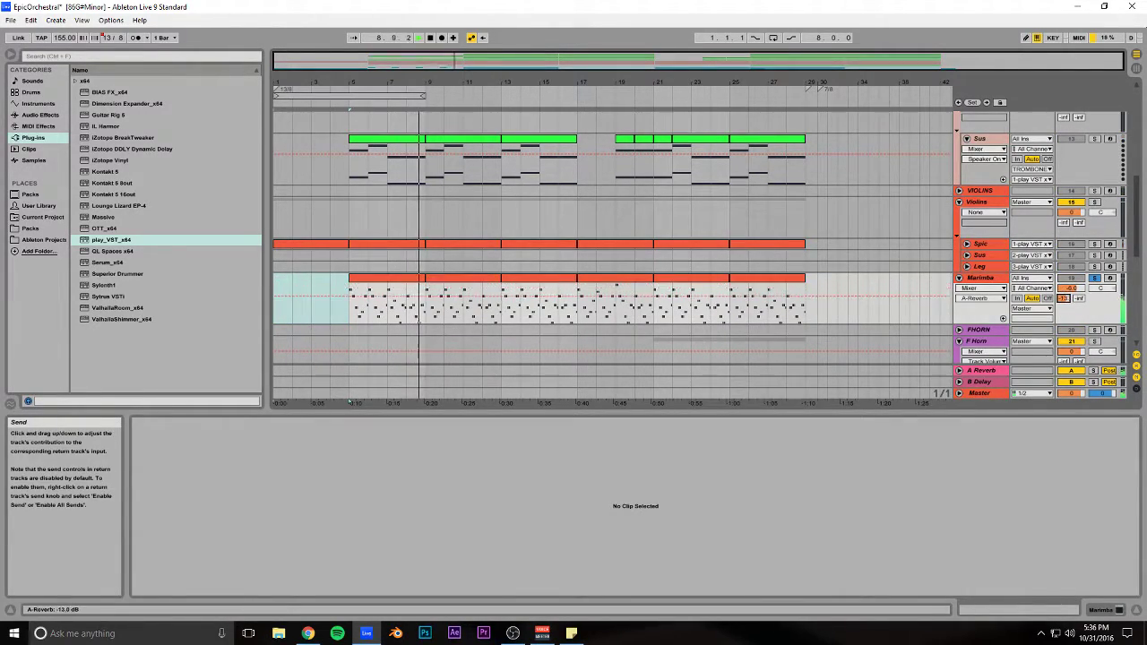
left_click(1095, 280)
left_click(983, 279)
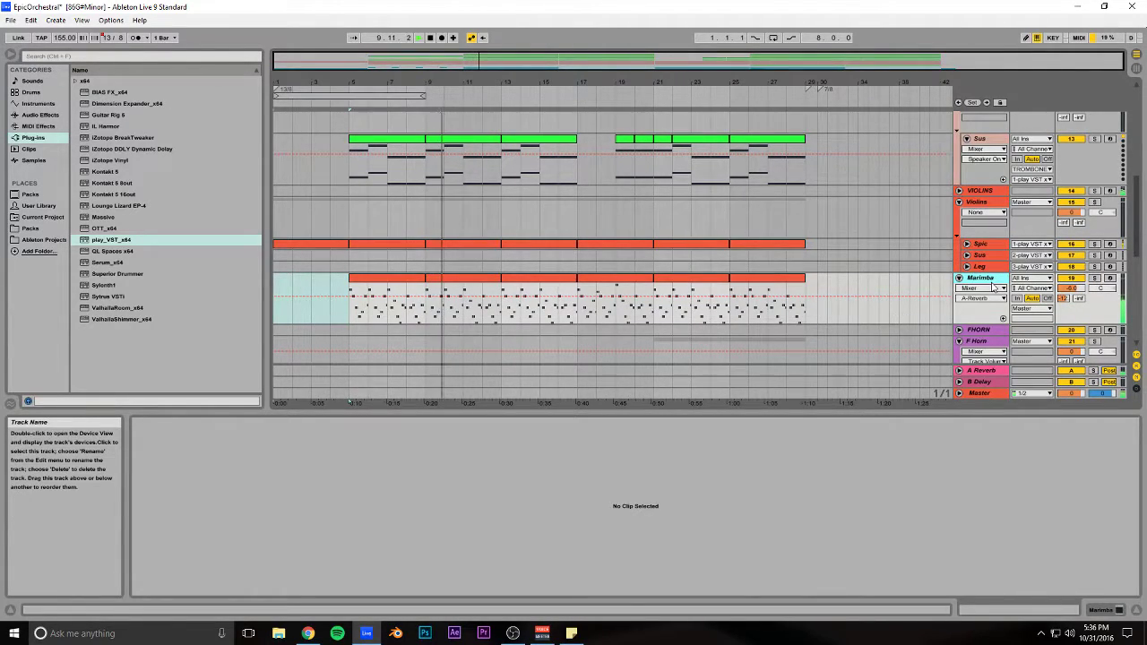
Step: Listen to the arrangement with the marimba while reviewing the trombone, violin and Marimba tracks
scroll(552, 261, "up", 3)
scroll(552, 261, "down", 2)
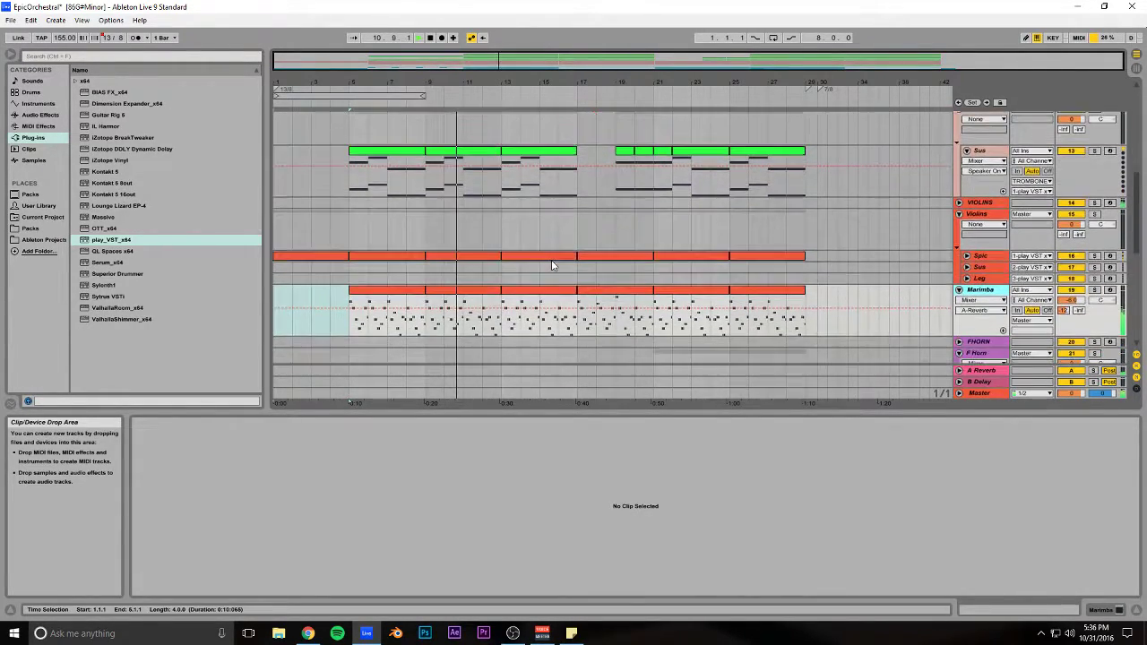
scroll(564, 265, "up", 1)
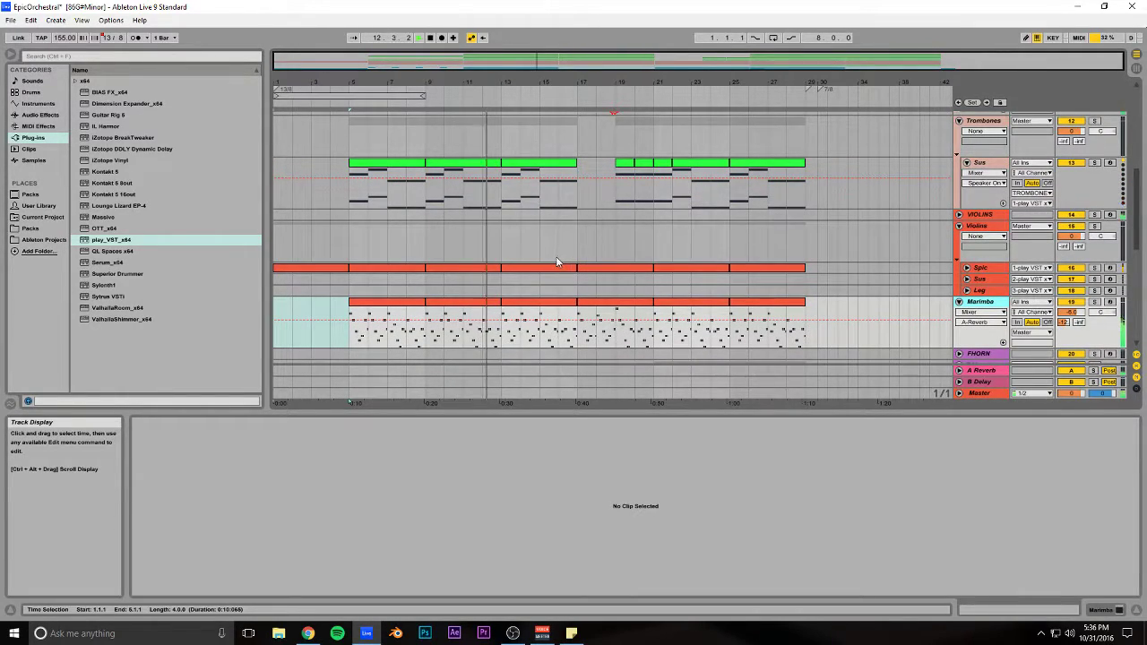
scroll(555, 260, "up", 4)
scroll(550, 260, "down", 1)
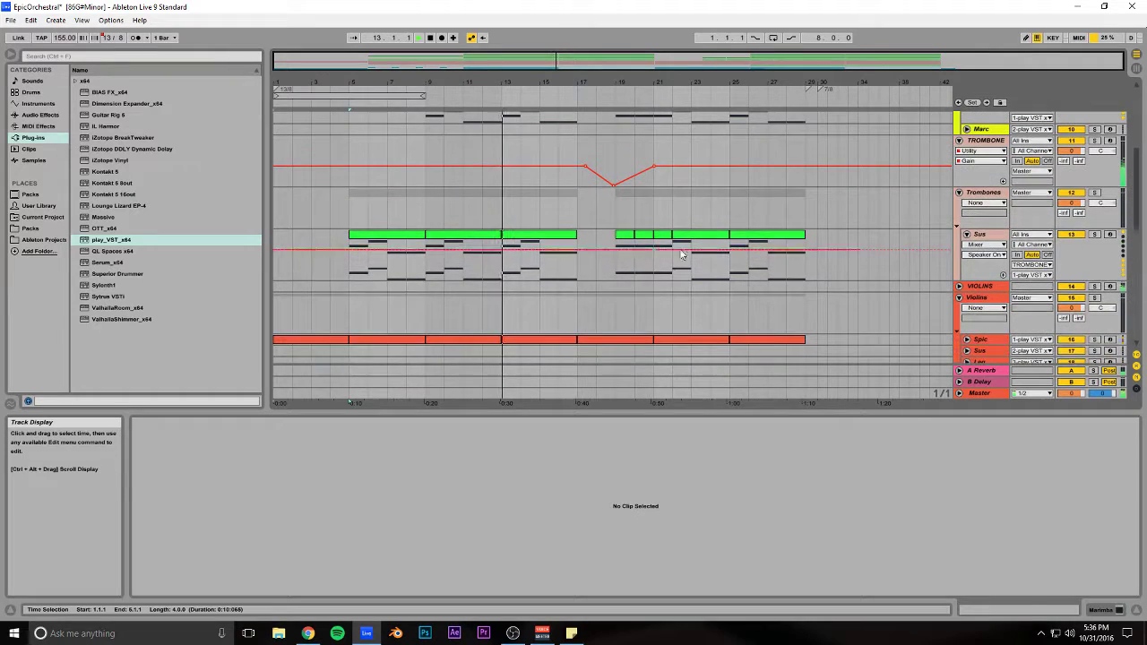
scroll(813, 245, "down", 3)
key("alt+Tab")
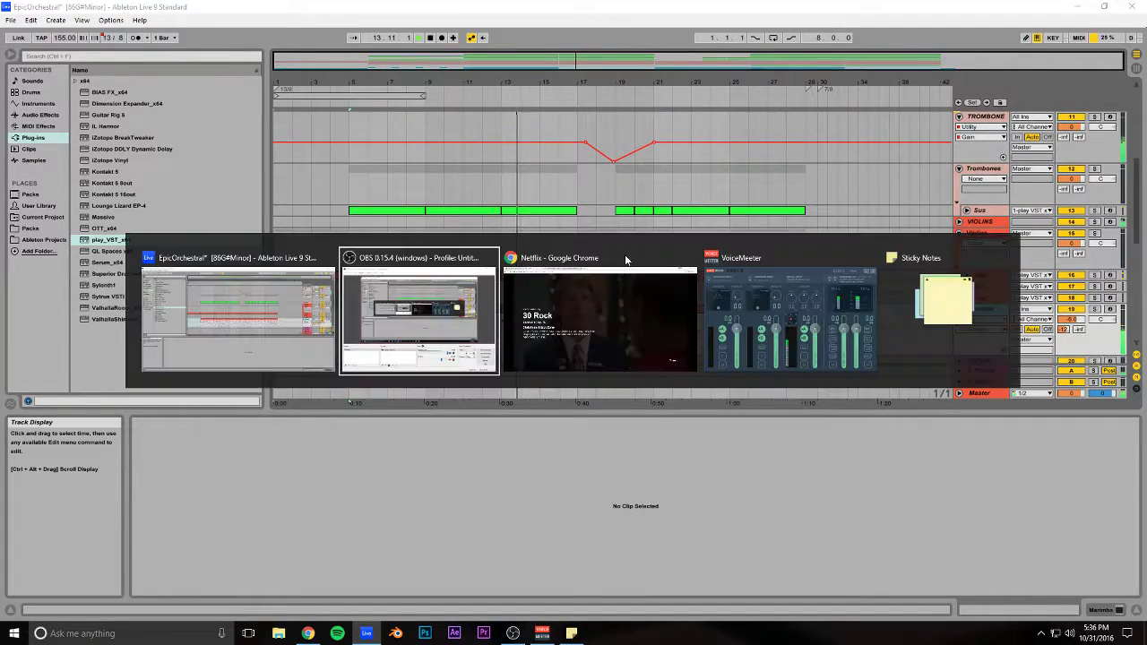
key("alt+Tab")
scroll(621, 254, "down", 1)
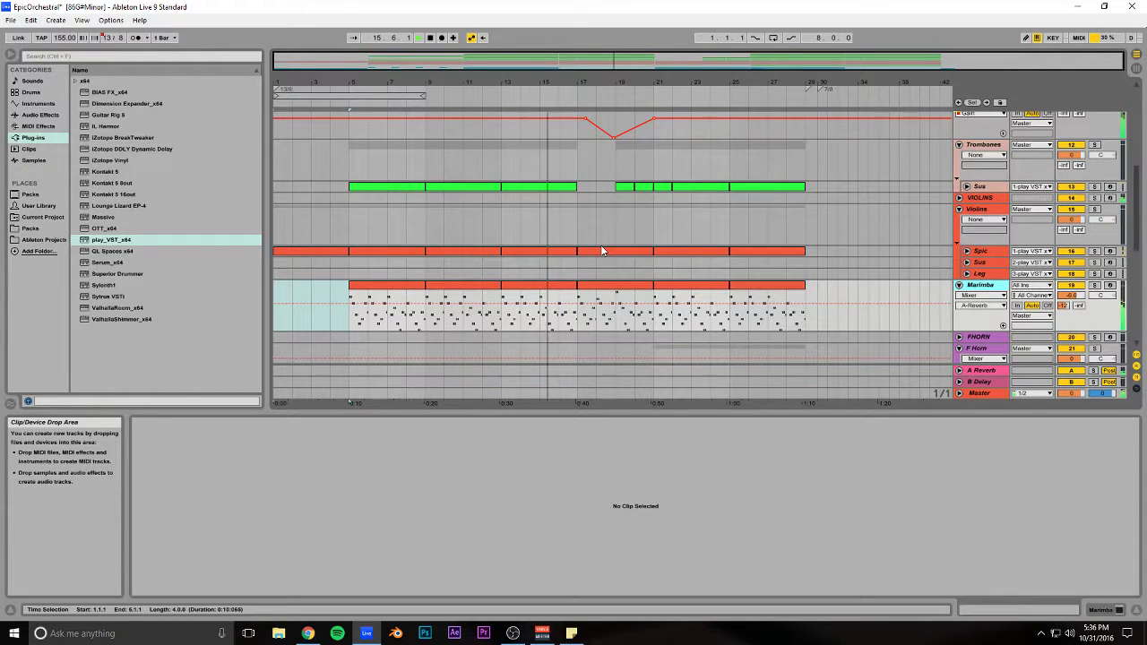
scroll(600, 248, "down", 1)
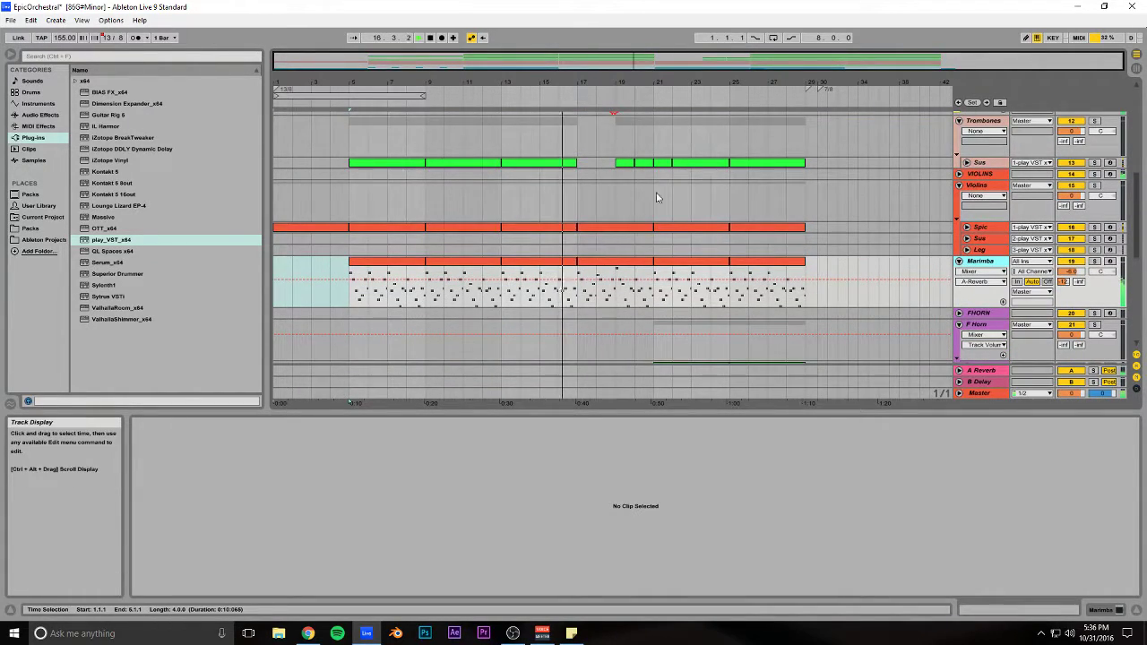
Step: Insert an empty MIDI clip from bar 29 to 30 on the Marimba track and open it in an enlarged note editor
left_click_drag(725, 65, 742, 273)
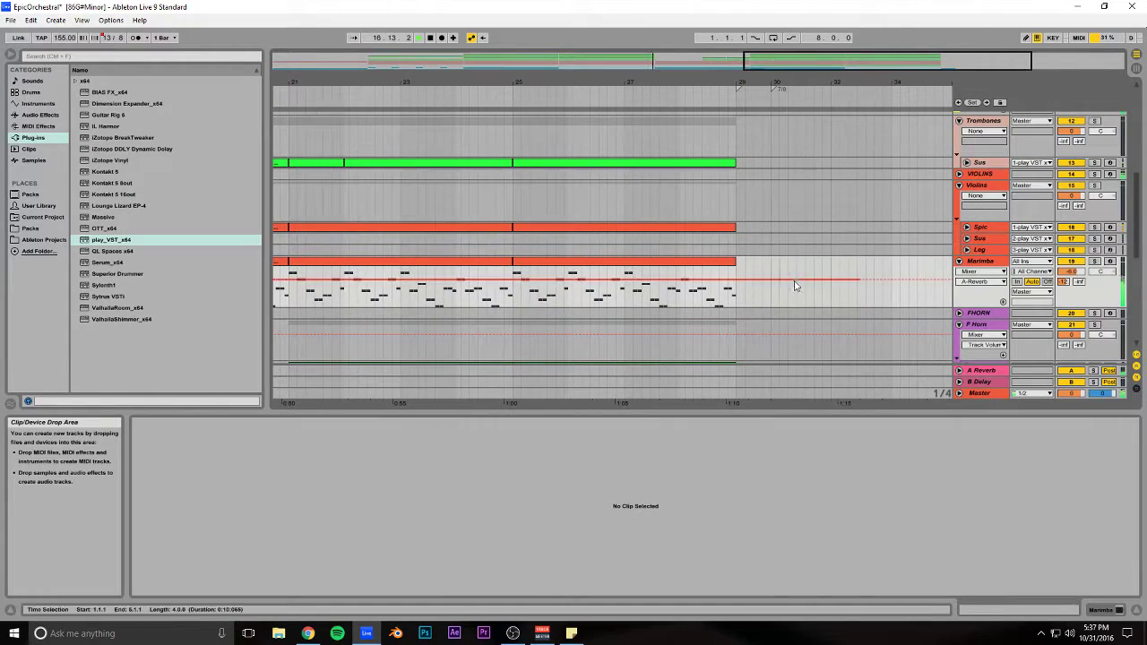
left_click(738, 271)
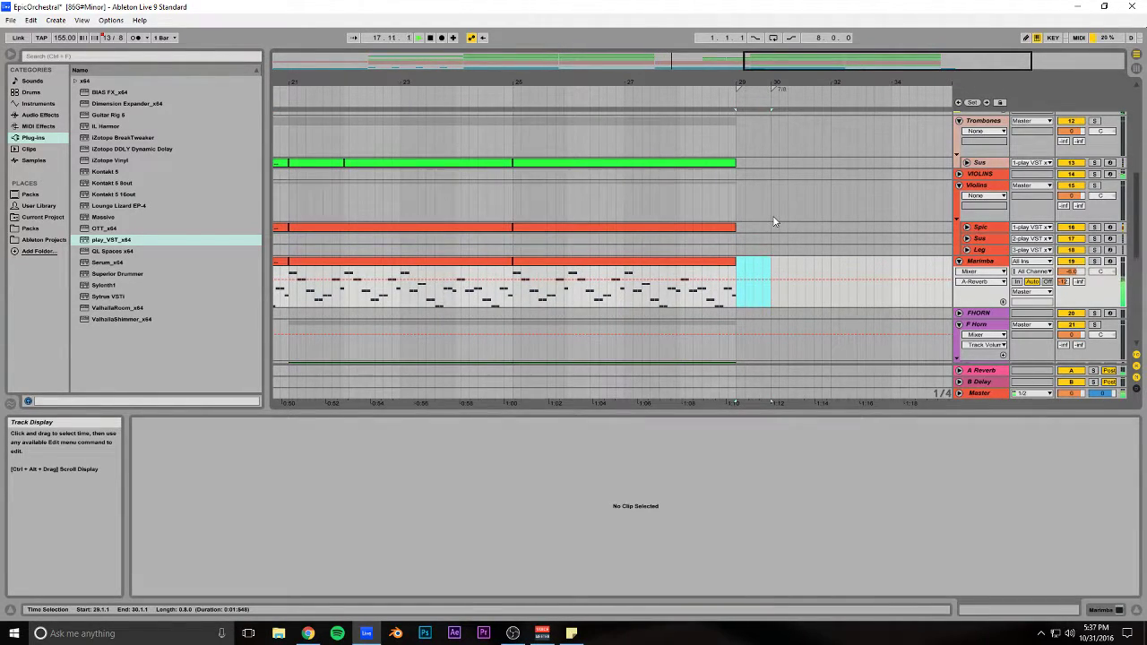
key("ctrl+shift+m")
double_click(751, 266)
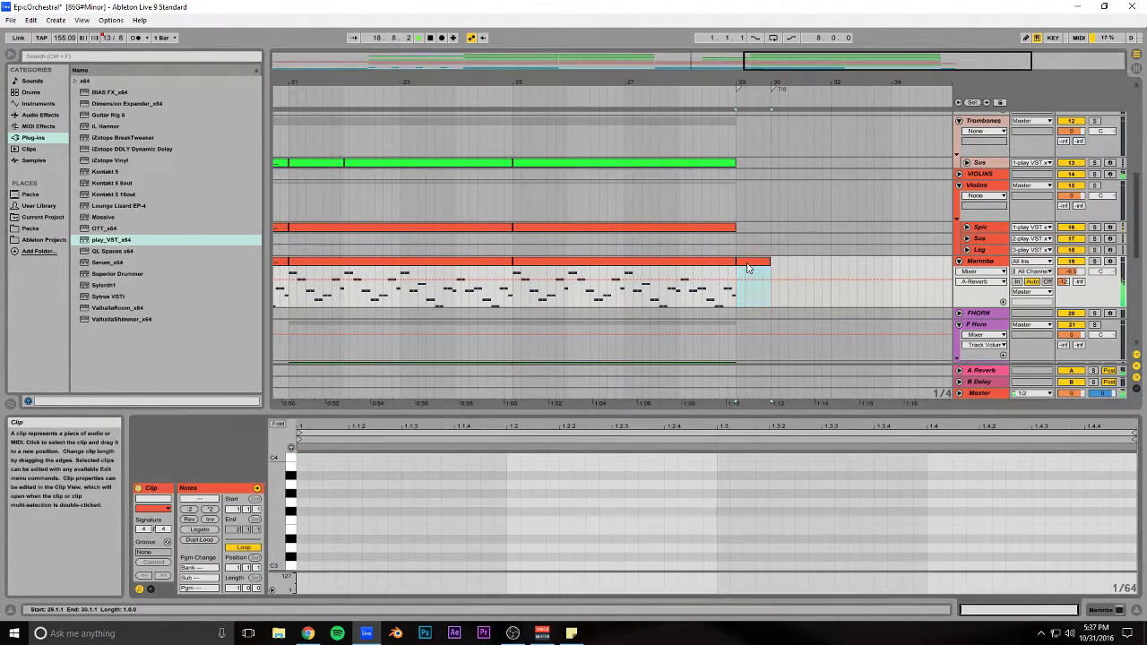
left_click_drag(487, 412, 475, 283)
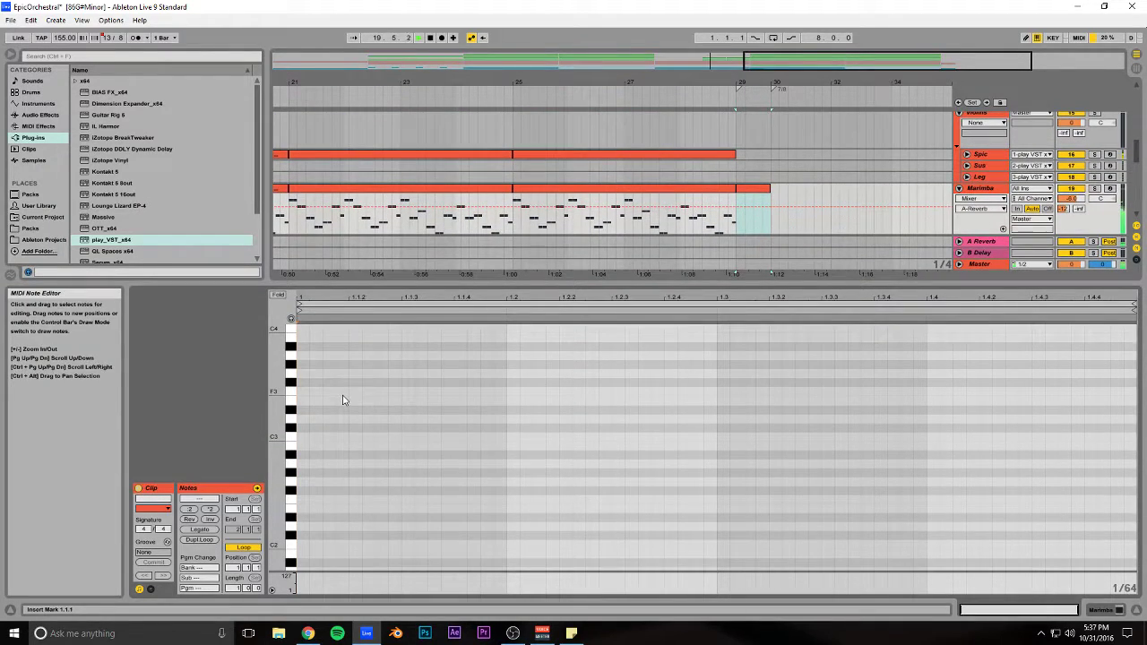
Step: Enter C4 and A#3 across the first beat of the clip, followed by four shorter G3 notes filling the second beat
double_click(300, 330)
left_click_drag(314, 334, 349, 383)
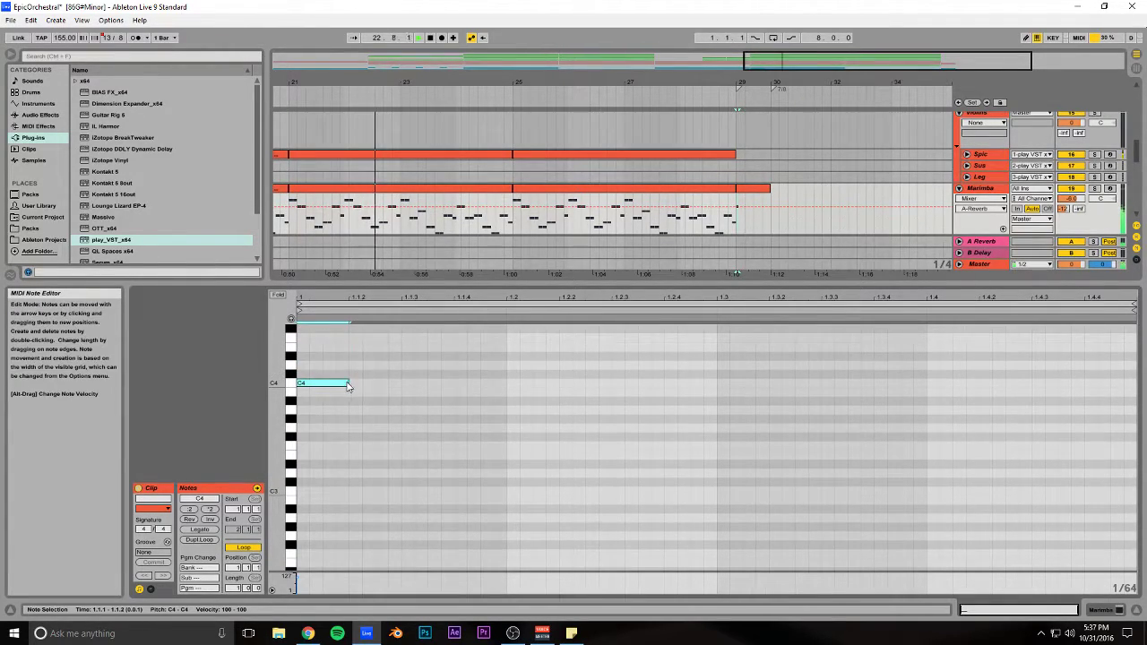
left_click_drag(348, 383, 559, 430)
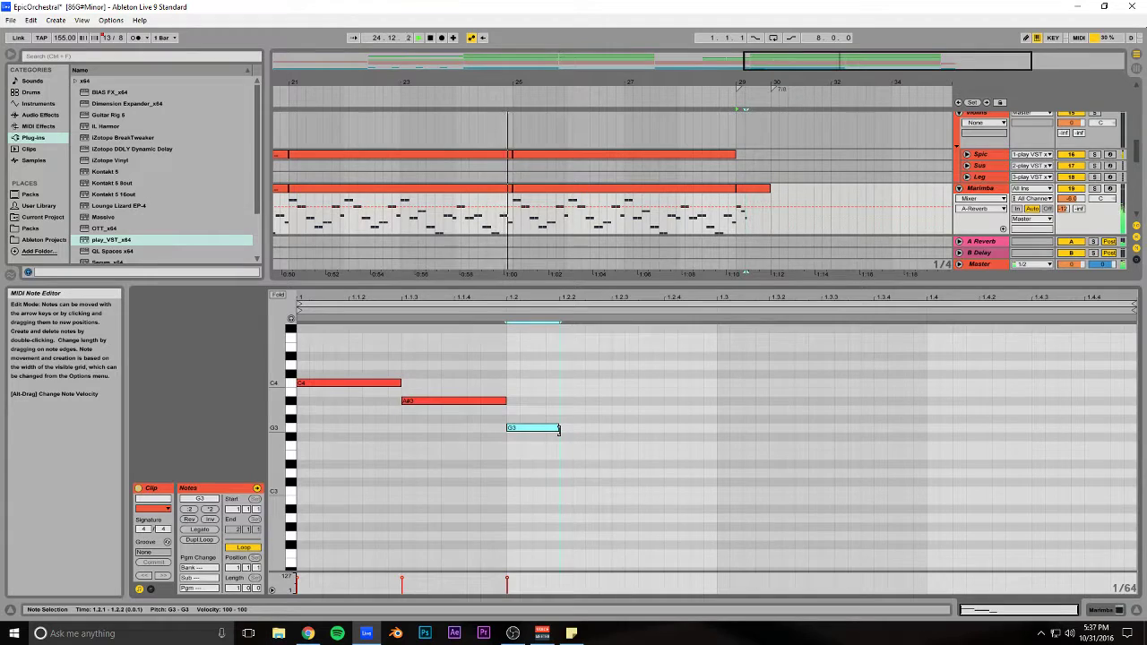
key("ctrl+d")
key("ctrl+d")
key("ctrl+d")
Step: Continue the melody with two G#3 notes and a short C4 on the third beat, and a long F3 on the fourth
key("ctrl+d")
key("Up")
key("Up")
key("Down")
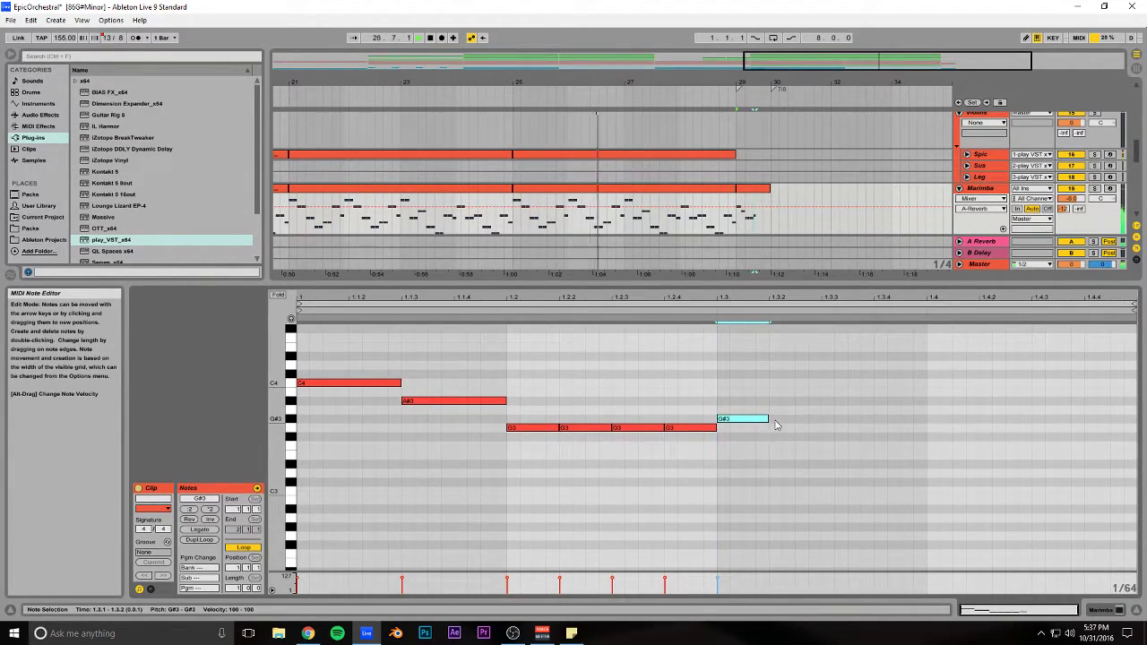
key("shift+Right")
key("ctrl+d")
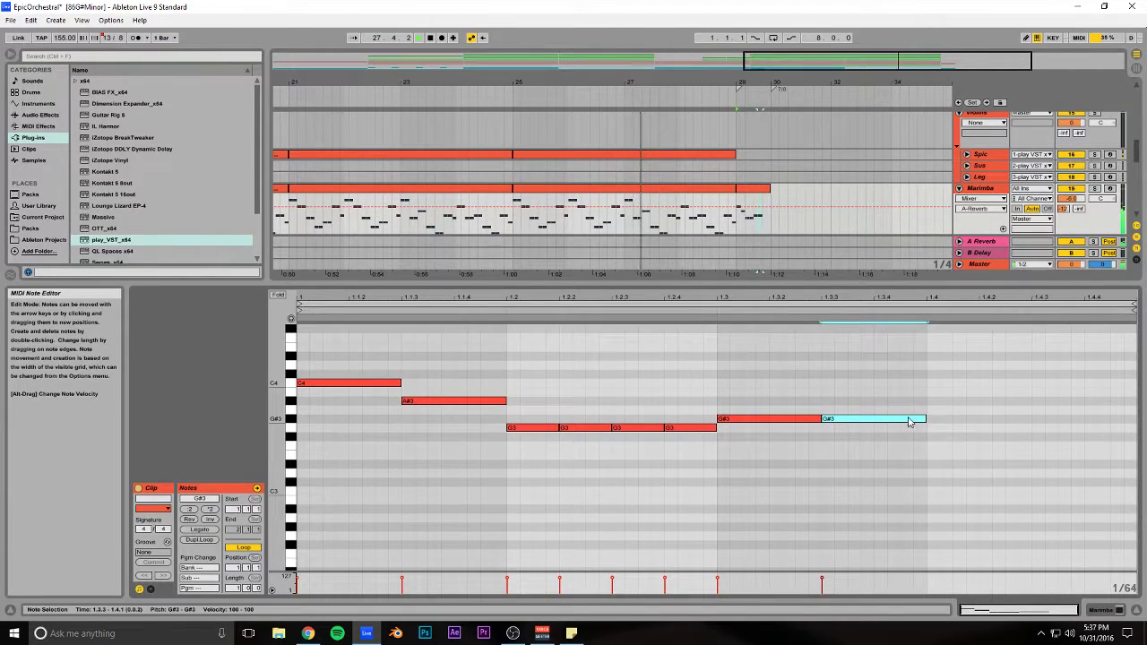
left_click_drag(924, 417, 1136, 445)
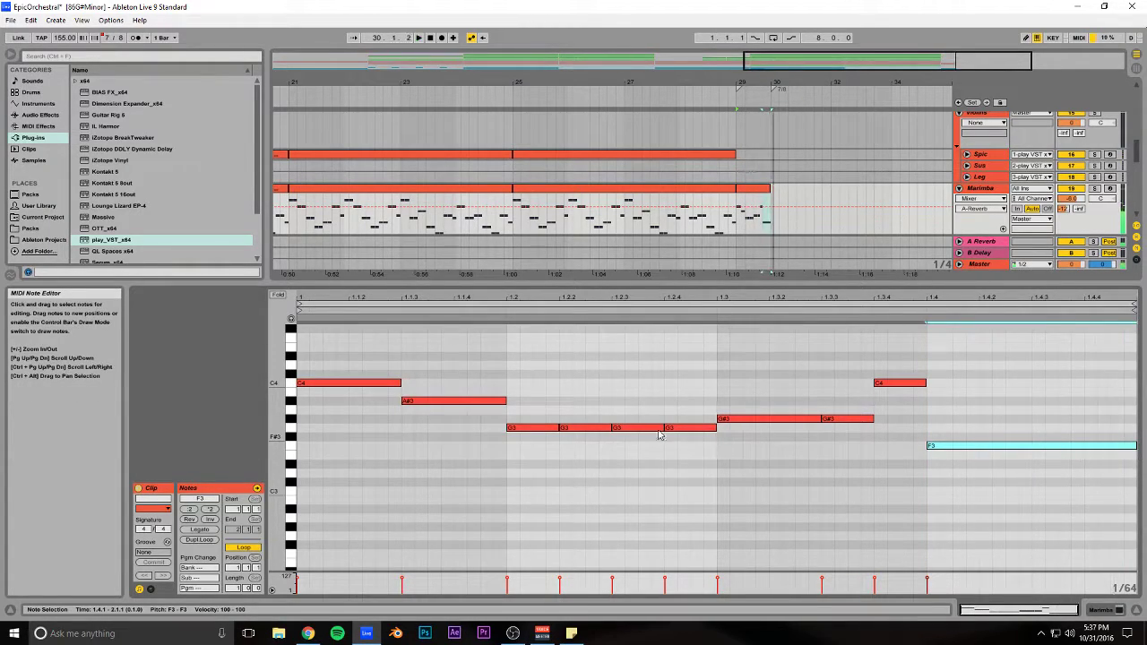
Step: Delete the second and fourth G3 notes on the clip's second beat
left_click_drag(693, 409, 585, 446)
left_click(594, 415)
left_click(584, 427)
left_click(681, 428, "shift")
key("Delete")
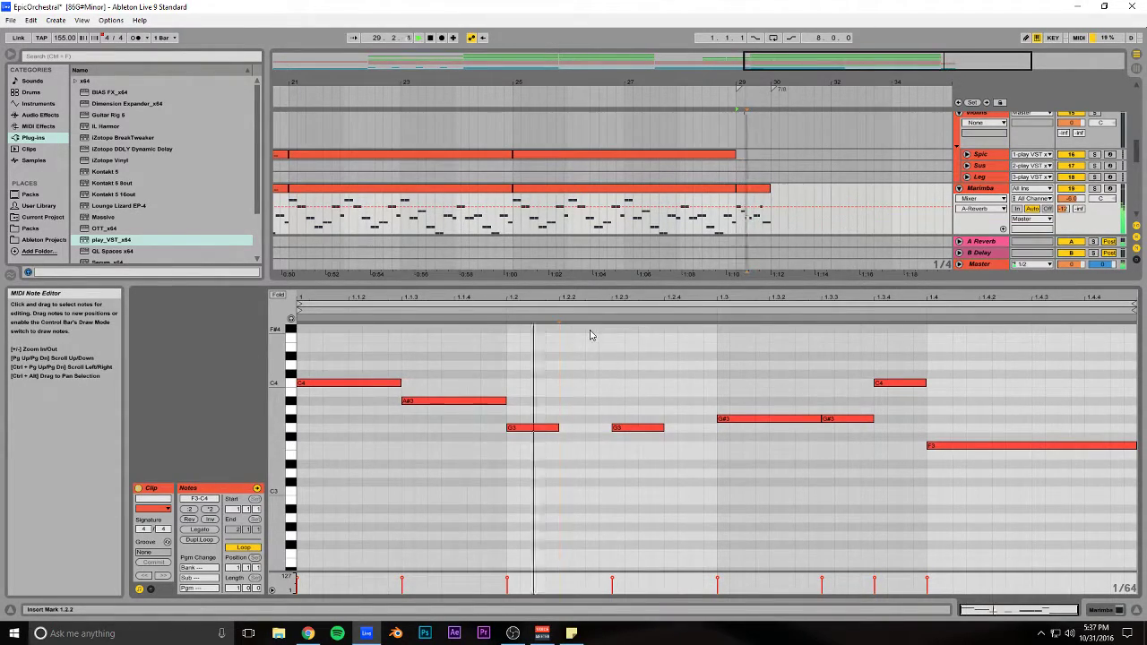
Step: Delete the short C4 just before the fourth beat, play the clip, and raise the second G#3 to C4
left_click(923, 374)
left_click(918, 382)
key("Delete")
key("space")
key("space")
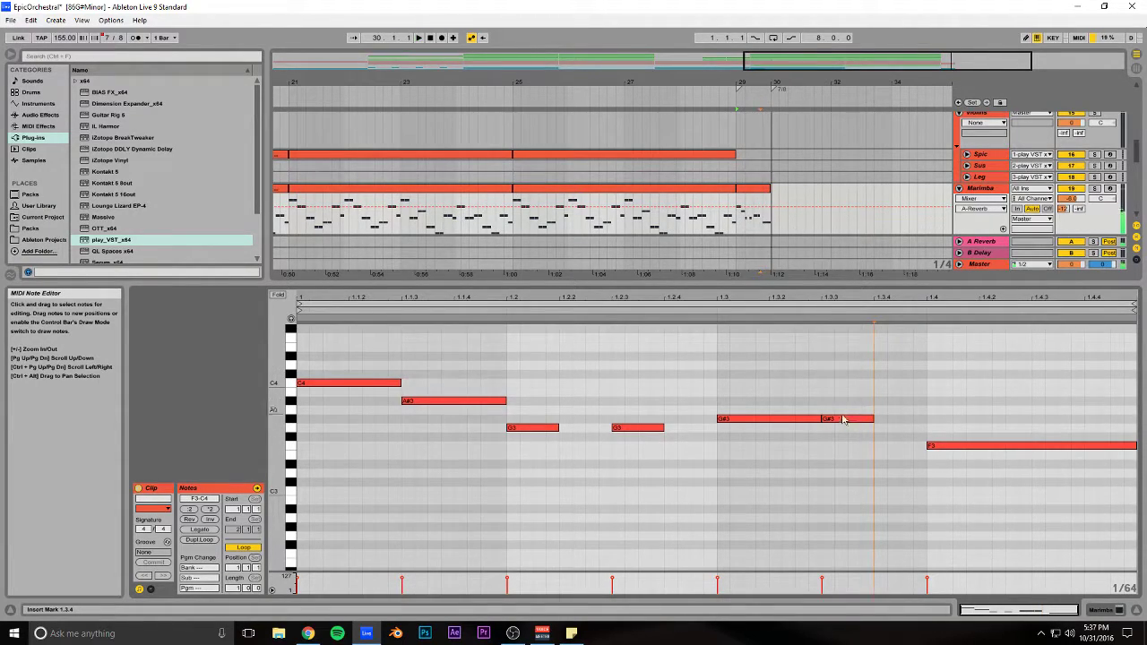
left_click_drag(847, 418, 846, 385)
Step: Solo the Marimba track, play the new clip, and raise the velocity of all its notes to 127
left_click(1094, 189)
key("space")
key("space")
key("ctrl+a")
Step: Lower the long final F3 by an octave to F2 and play the clip
left_click(973, 446)
key("shift+Down")
key("space")
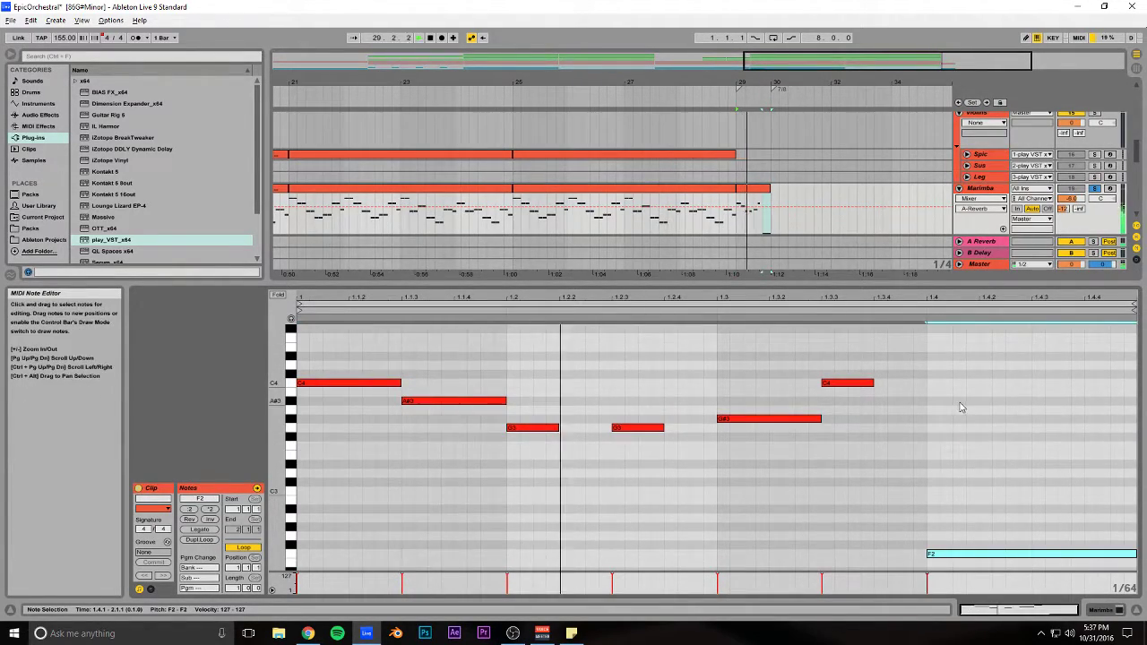
key("space")
Step: Reduce the velocity of all notes in the bar 29 clip slightly and play it again
left_click_drag(1004, 341, 350, 584)
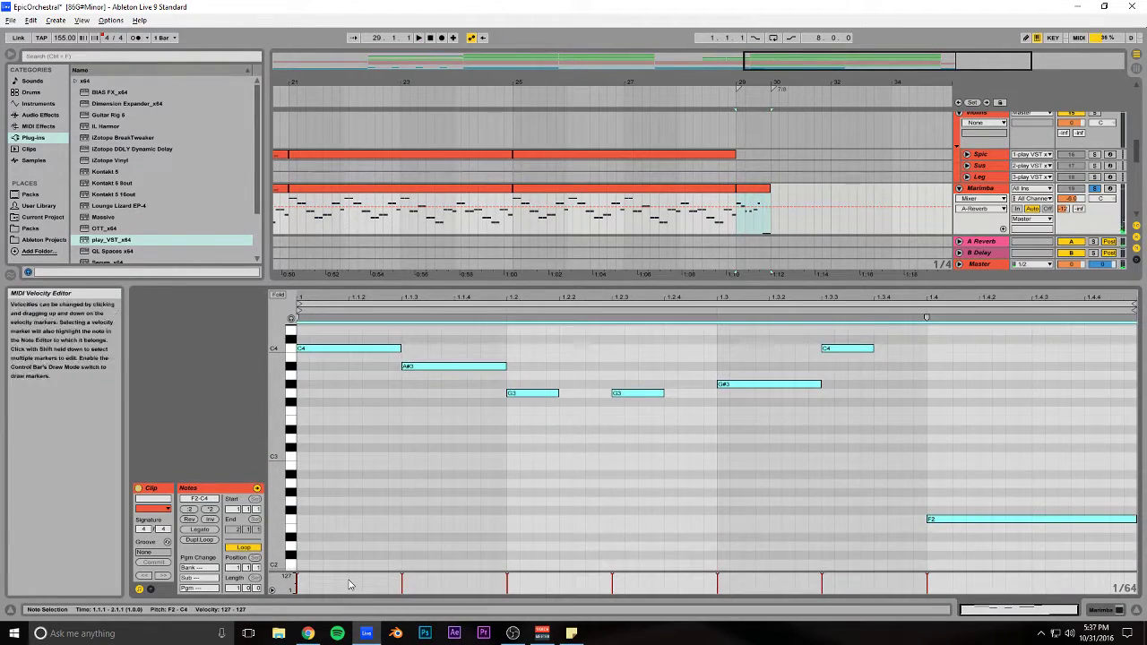
left_click_drag(339, 349, 339, 368)
key("space")
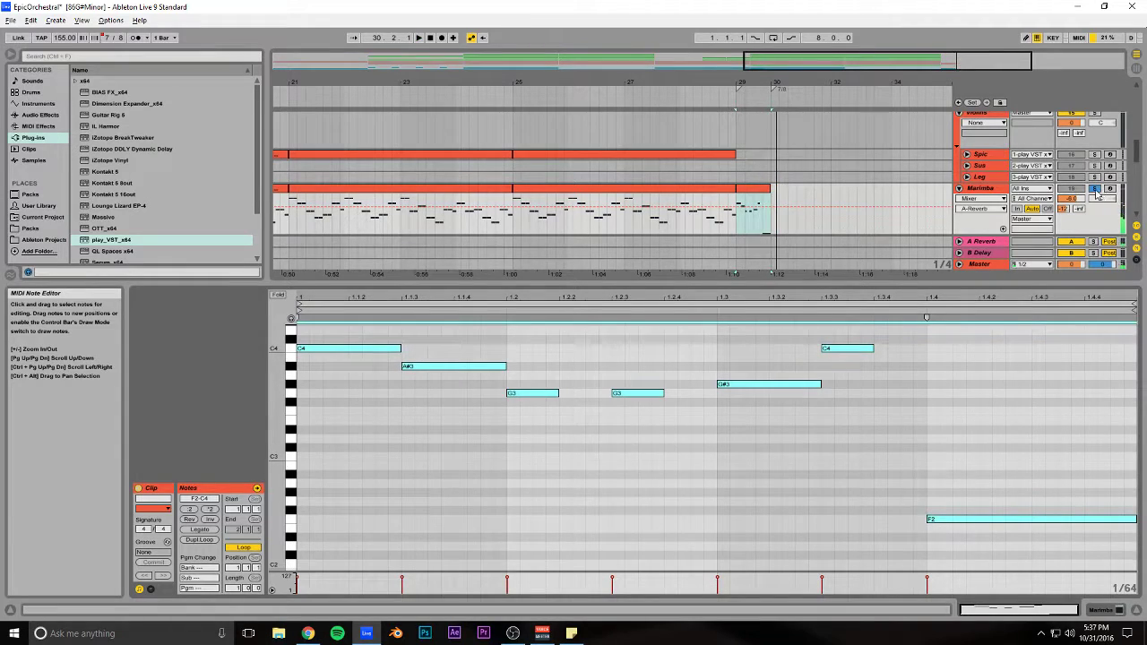
Step: Unsolo the Marimba track, play the ending with the other tracks, and save the set
left_click(903, 204)
key("space")
left_click_drag(876, 61, 964, 154)
key("ctrl+s")
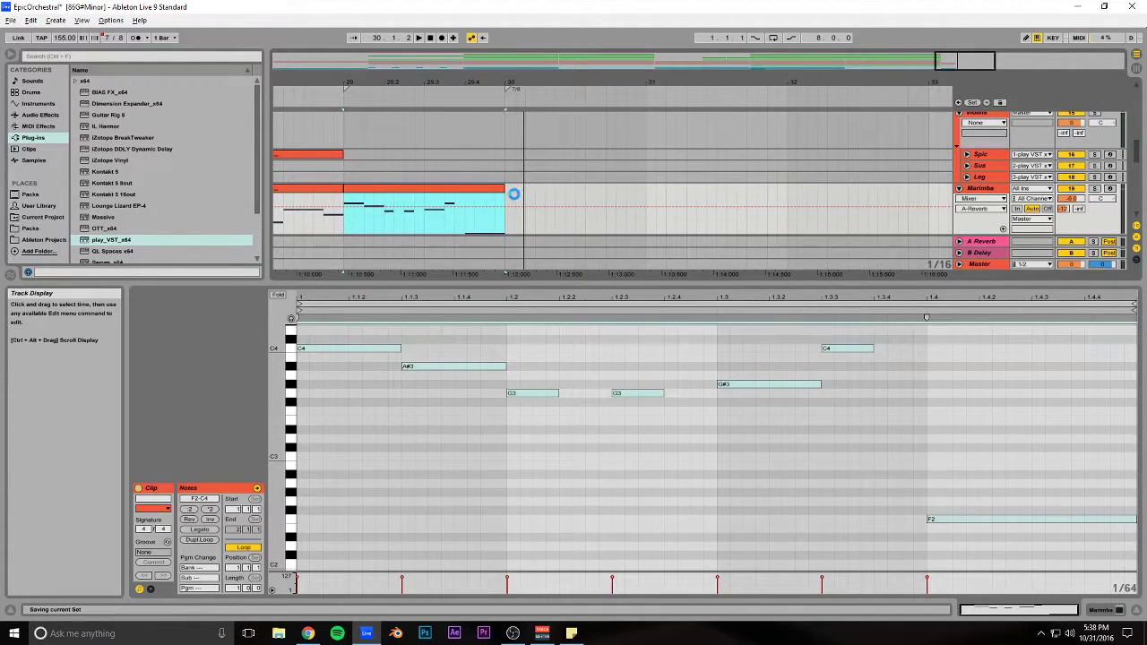
Step: Insert an empty MIDI clip from bar 30 to 33 on the Marimba track and enlarge the note editor
left_click_drag(507, 199, 542, 201)
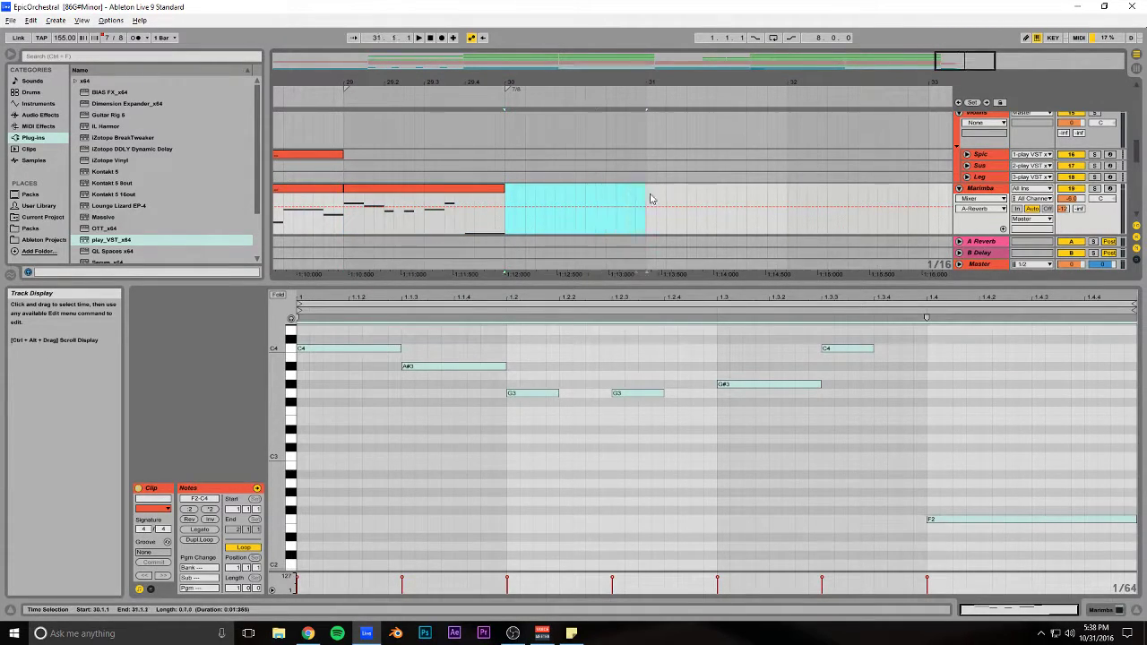
left_click_drag(922, 199, 929, 199)
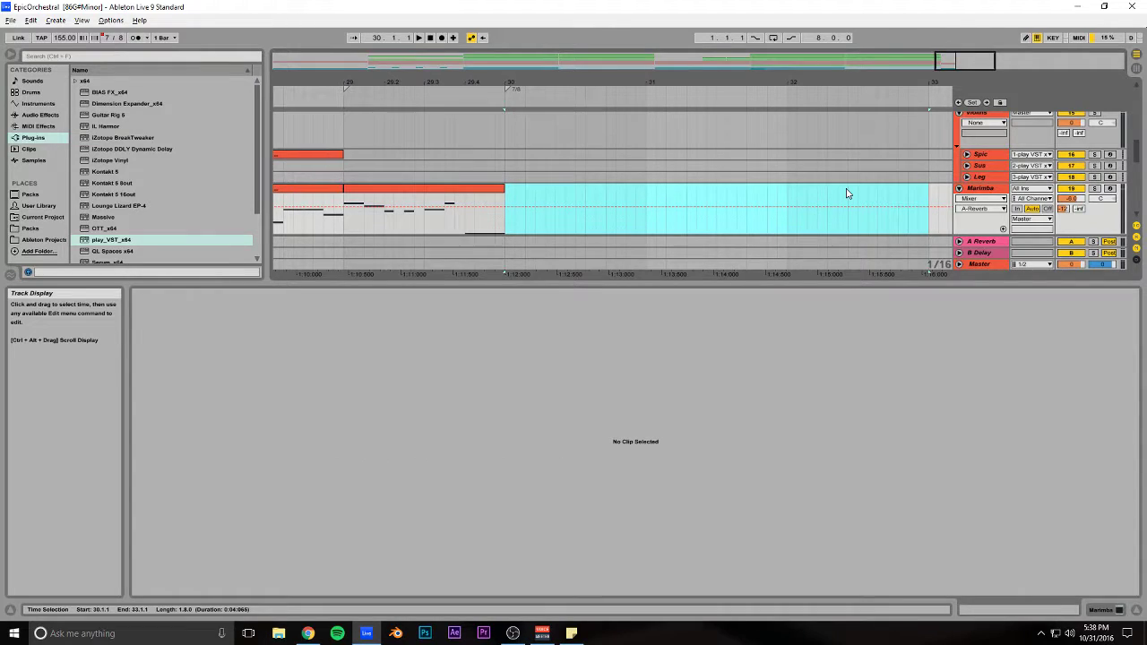
key("ctrl+shift+m")
left_click_drag(429, 286, 394, 176)
Step: Enter the rising notes C3, D#3, G3 and A#3 on the first four eighths of the clip's first bar
double_click(303, 396)
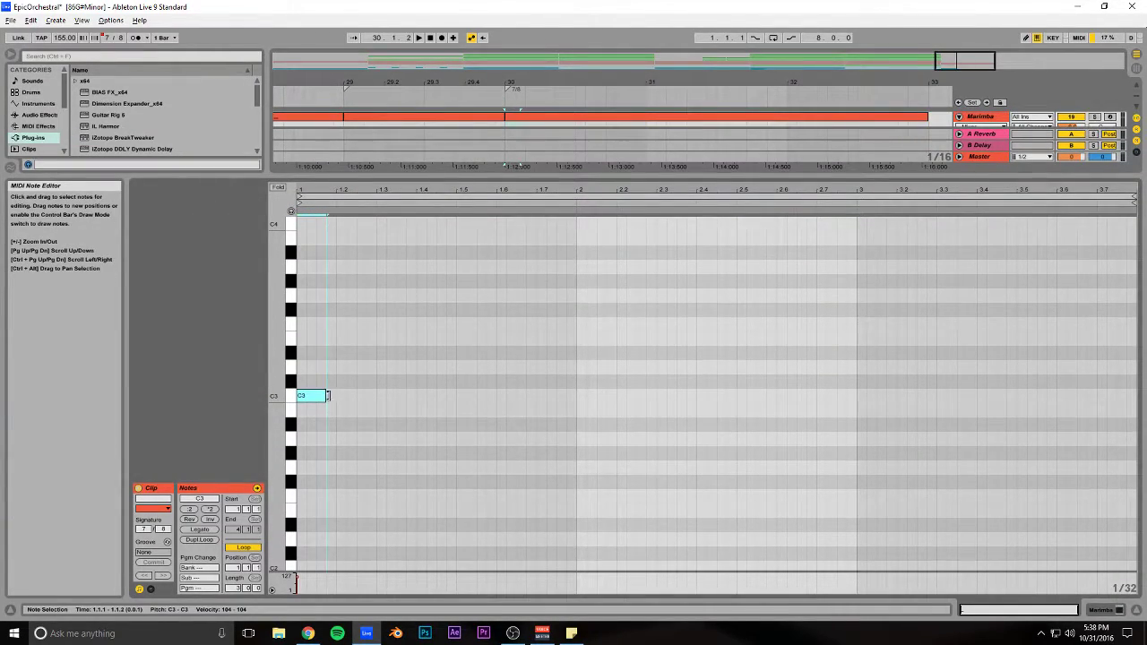
double_click(365, 354)
double_click(395, 325)
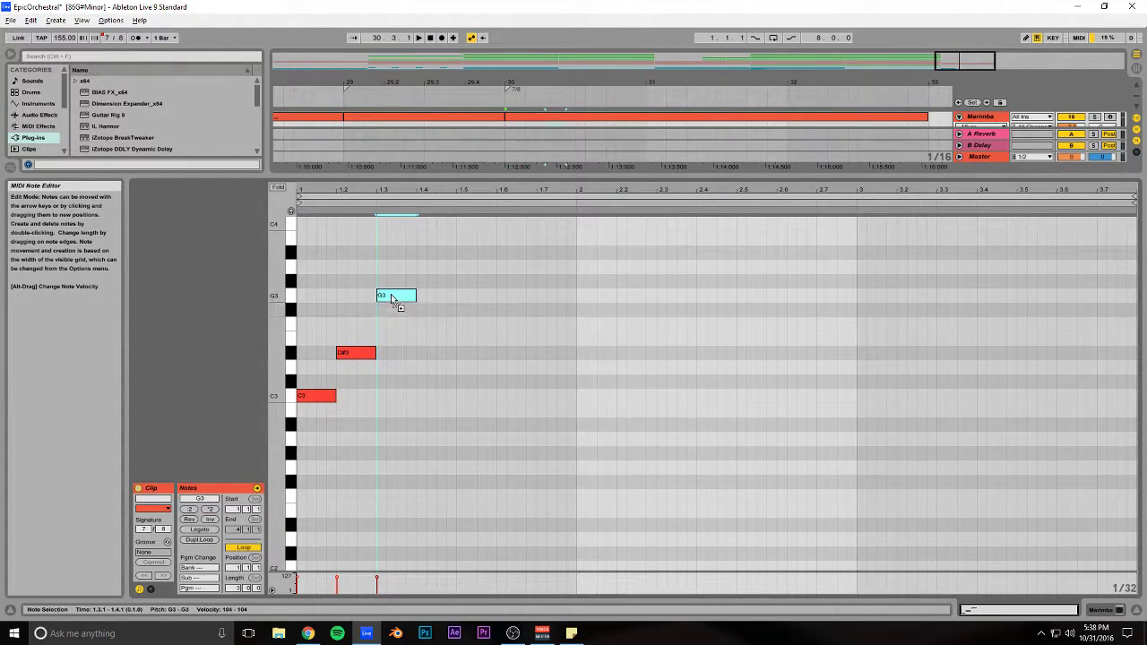
double_click(435, 254)
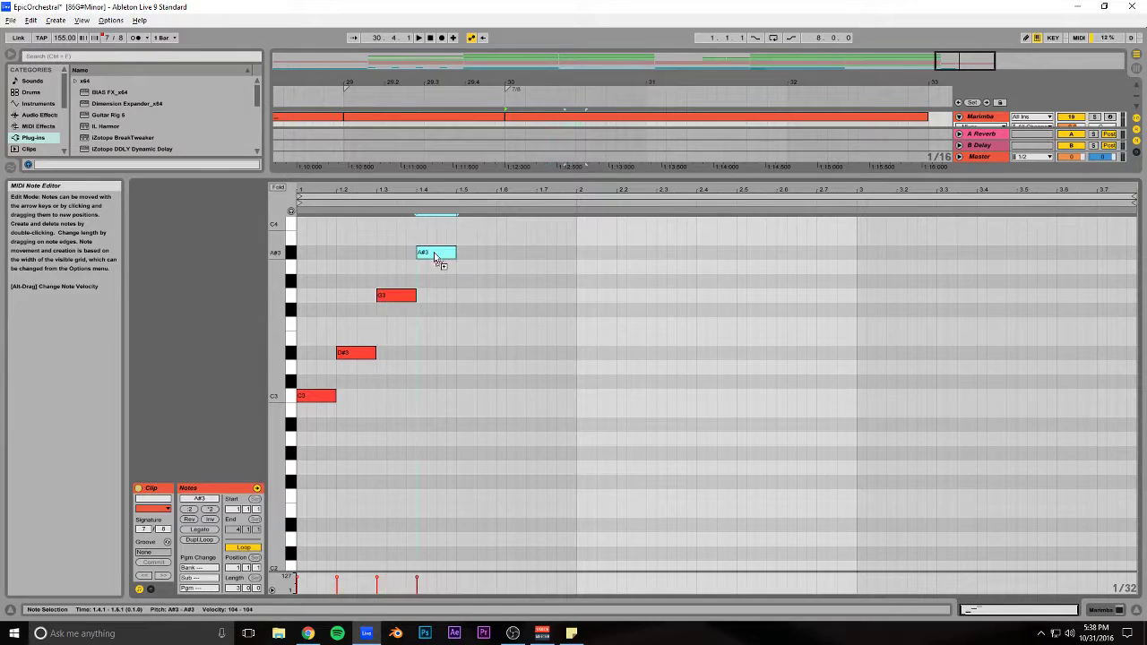
Step: Complete the first bar with eighth notes G3, D#3 and C4, and play it
double_click(475, 282)
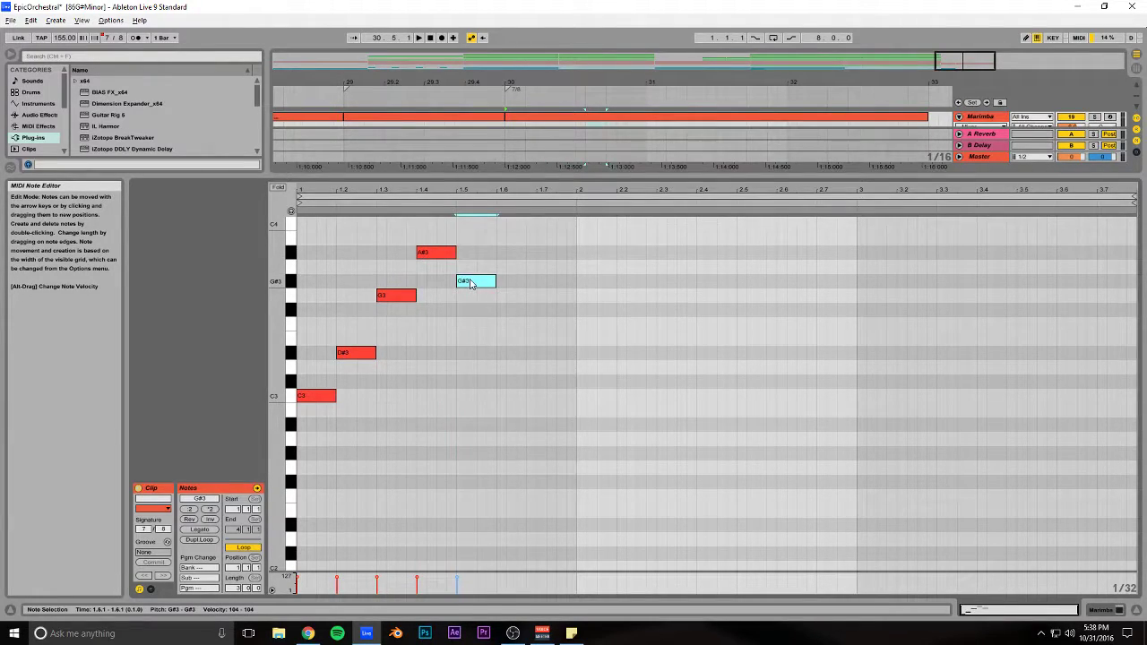
left_click_drag(472, 284, 512, 353)
double_click(515, 324)
double_click(554, 267)
left_click_drag(554, 269, 548, 242)
scroll(562, 276, "up", 2)
key("space")
key("space")
double_click(593, 295)
left_click_drag(593, 295, 600, 441)
double_click(599, 428)
Step: Duplicate all first-bar notes into the second bar and play the result
left_click_drag(567, 229, 301, 459)
key("ctrl+d")
key("space")
scroll(574, 409, "up", 1)
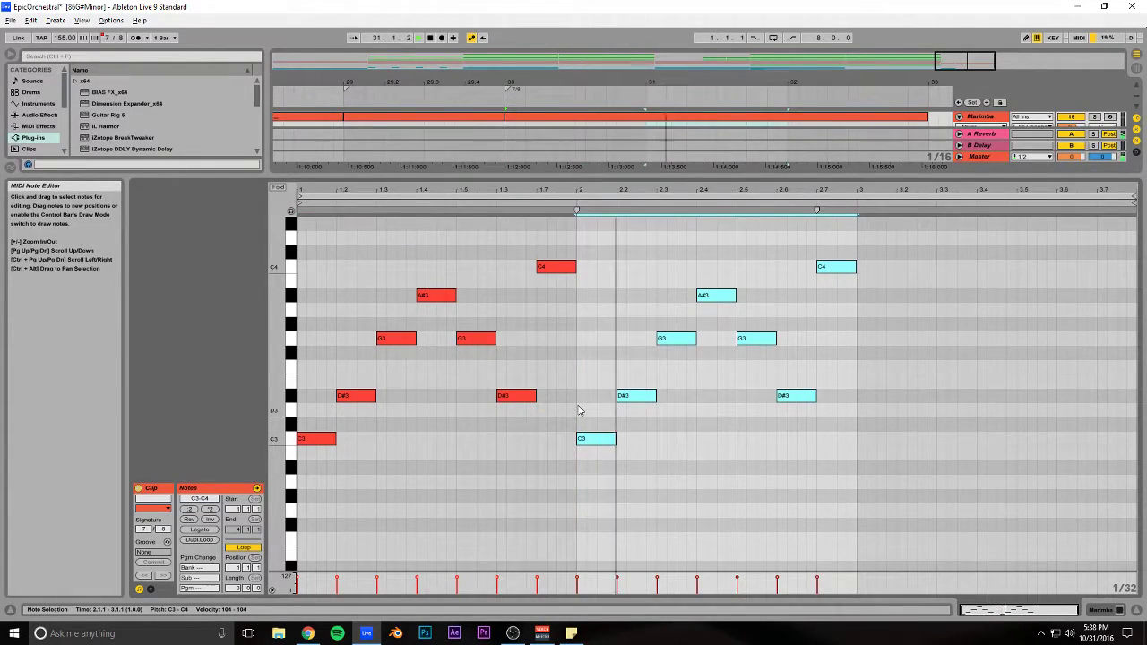
key("space")
Step: Lower the second bar's last note to A#3, fill the third bar with D3, F3, A#3, G#3, D3, C3, D3, and play it
left_click(853, 298)
left_click_drag(845, 266, 923, 392)
left_click_drag(921, 370, 1039, 359, "ctrl")
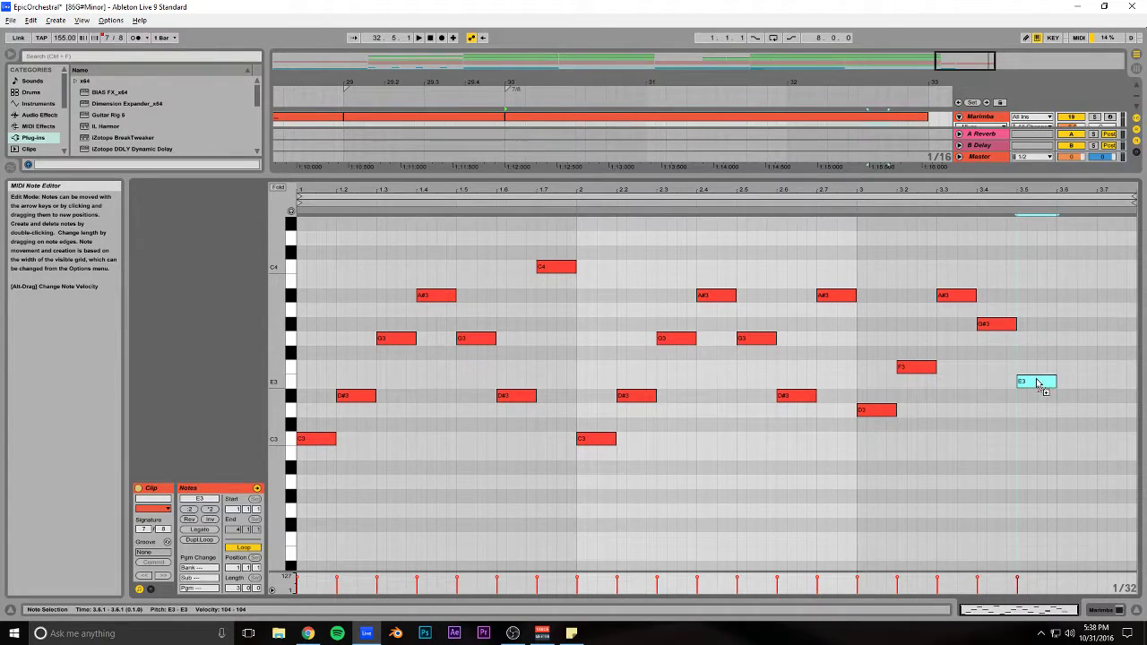
left_click_drag(1031, 413, 1116, 413, "ctrl")
key("space")
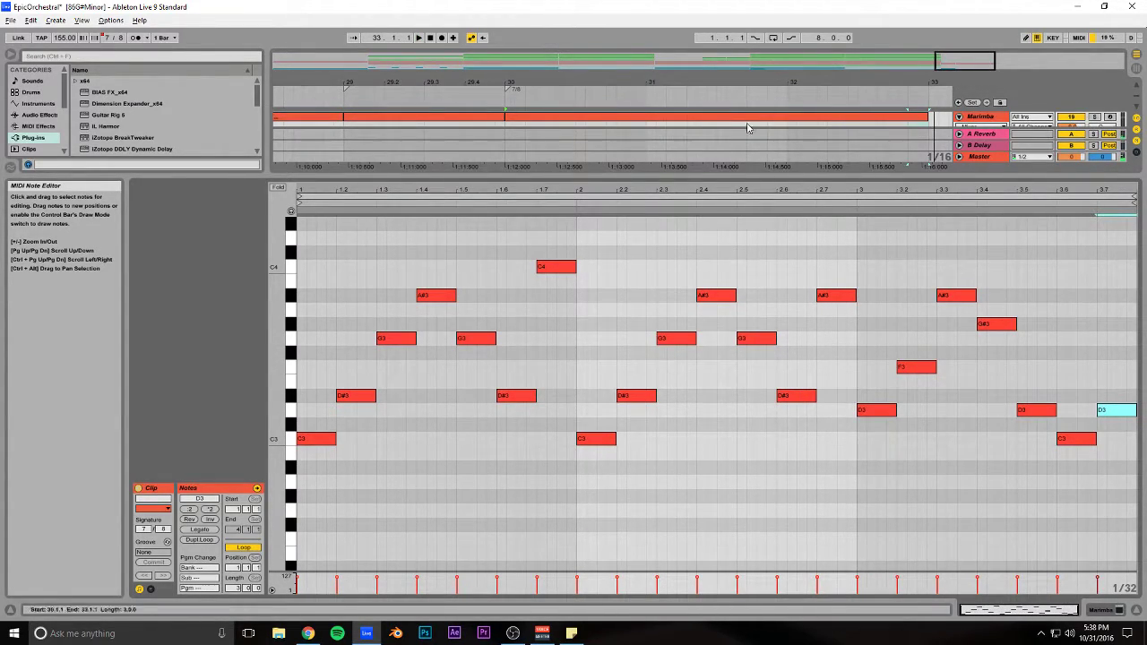
Step: Set the new Marimba clip's loop length to 4 bars and extend the clip to bar 34
left_click_drag(715, 176, 717, 347)
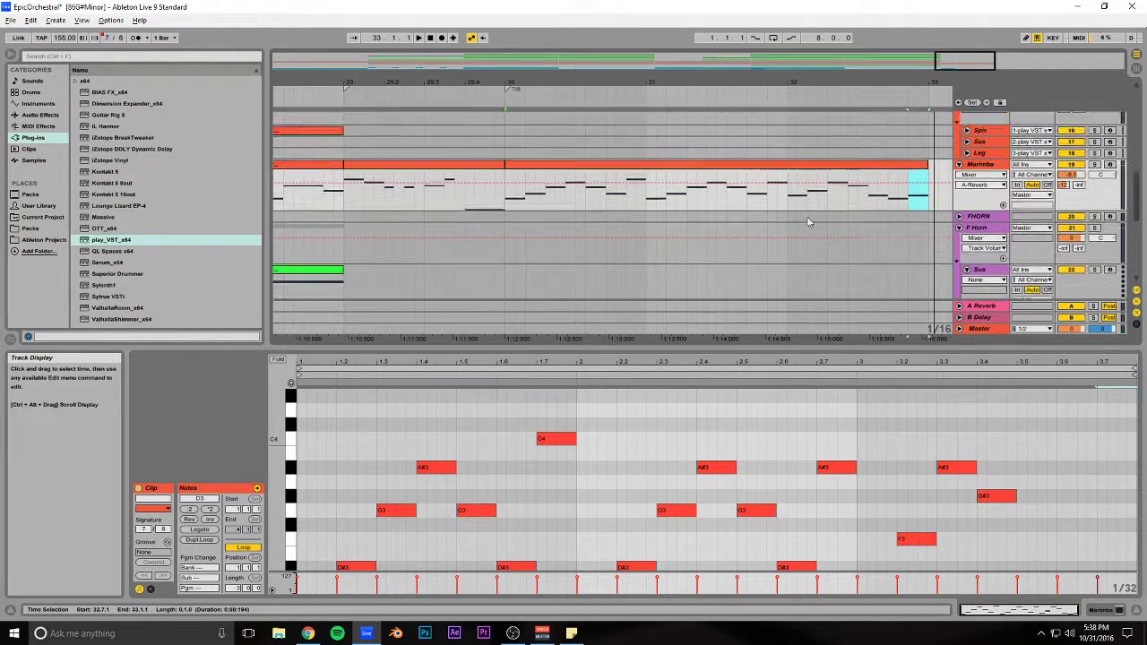
left_click(695, 171)
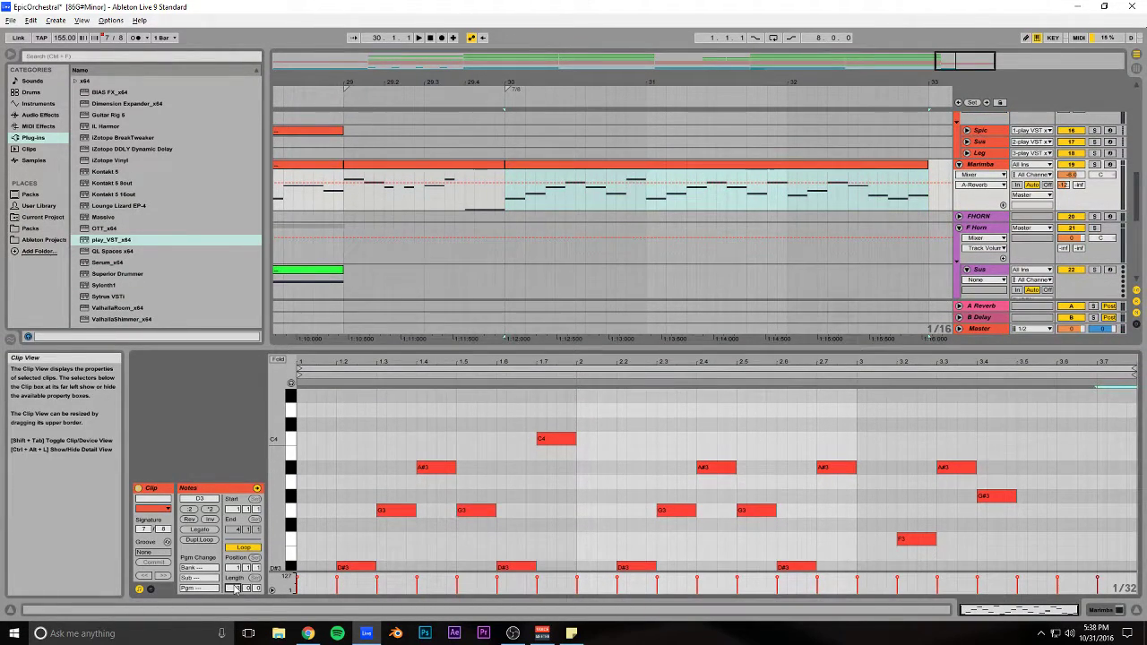
scroll(617, 228, "down", 5)
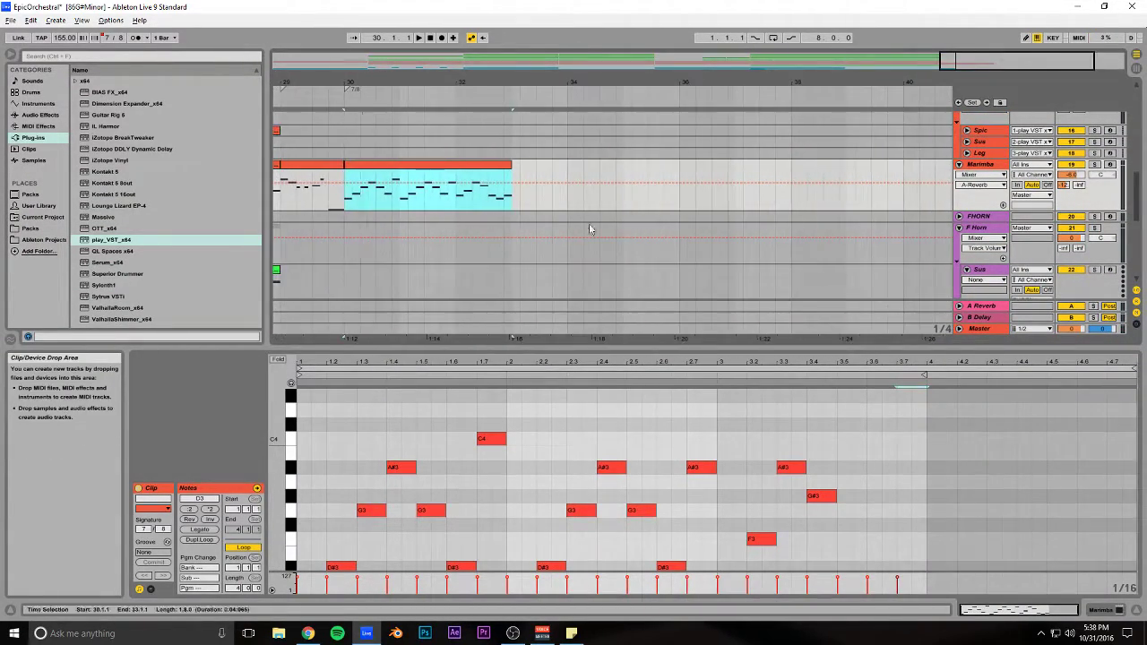
left_click_drag(510, 164, 565, 159)
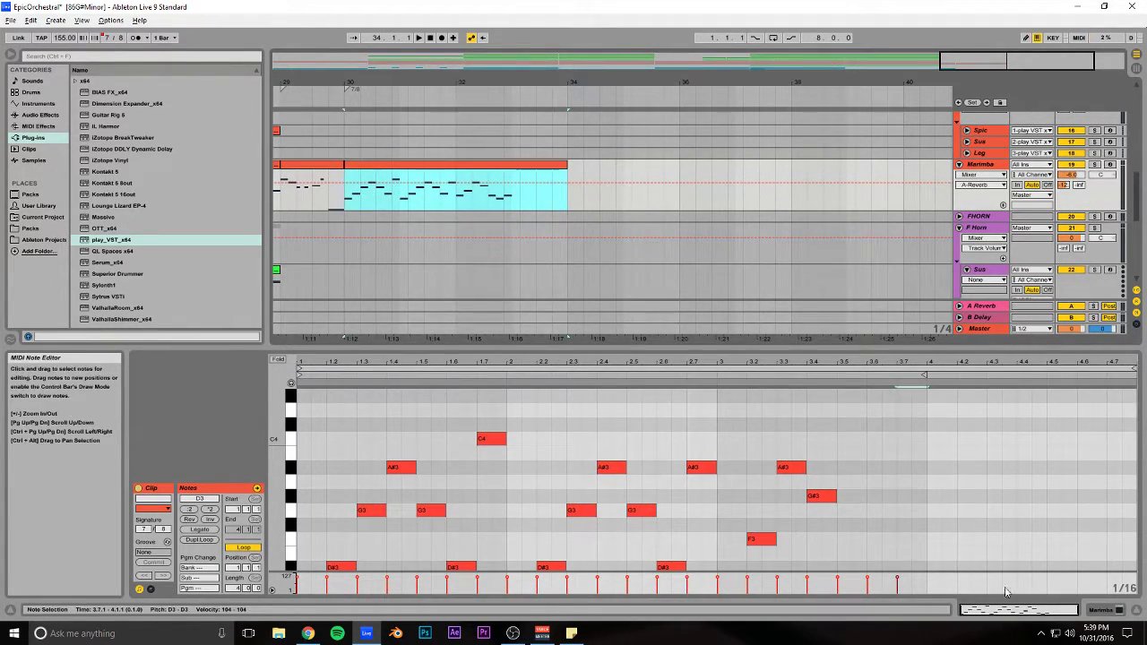
Step: Fill the clip's fourth bar with eighth notes A#2, D3, F3, G#3, A#3, G#3 and F3, and play it
scroll(931, 466, "down", 5)
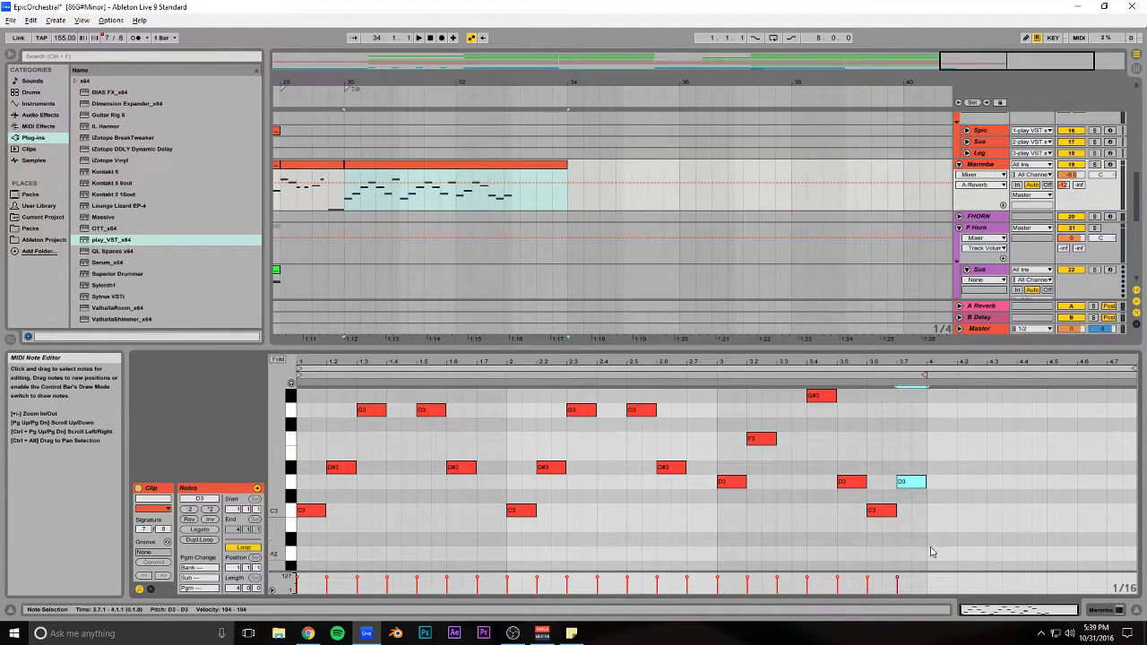
scroll(932, 466, "down", 2)
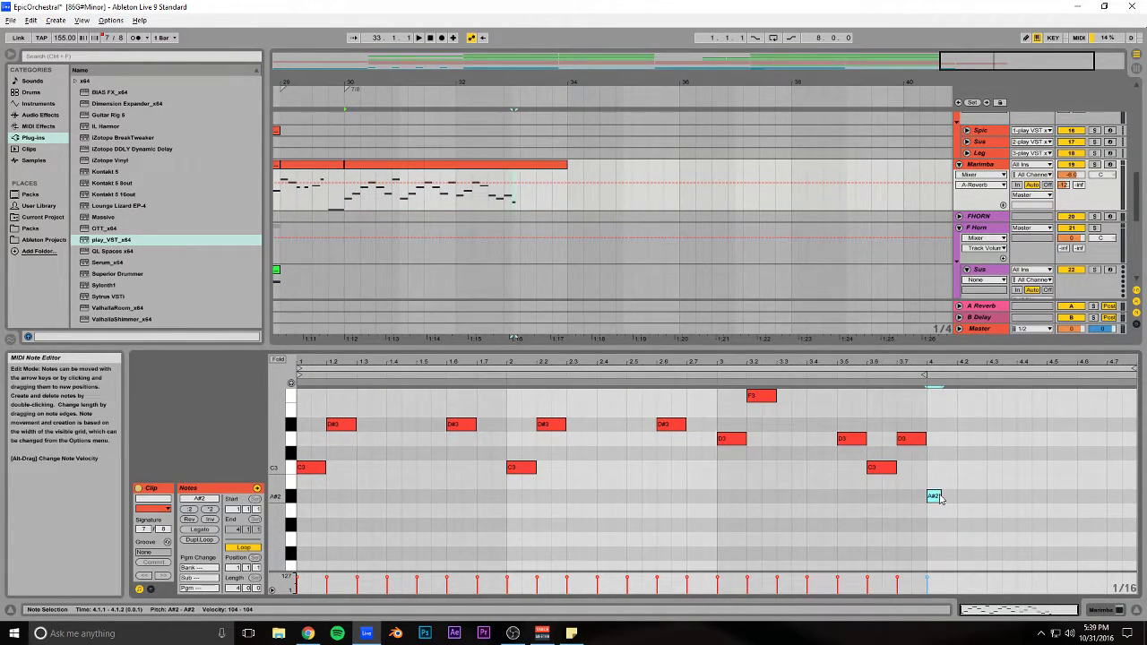
left_click_drag(951, 499, 981, 480)
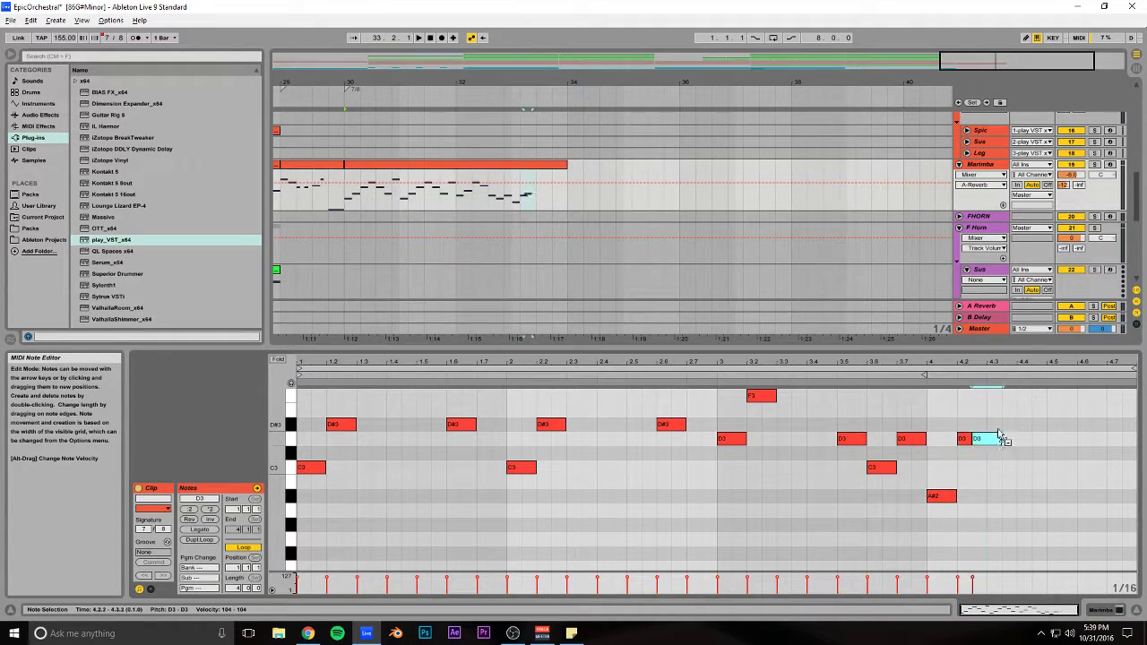
scroll(1007, 409, "up", 2)
left_click_drag(1005, 441, 1116, 488)
scroll(1041, 421, "up", 2)
key("space")
scroll(931, 459, "down", 2)
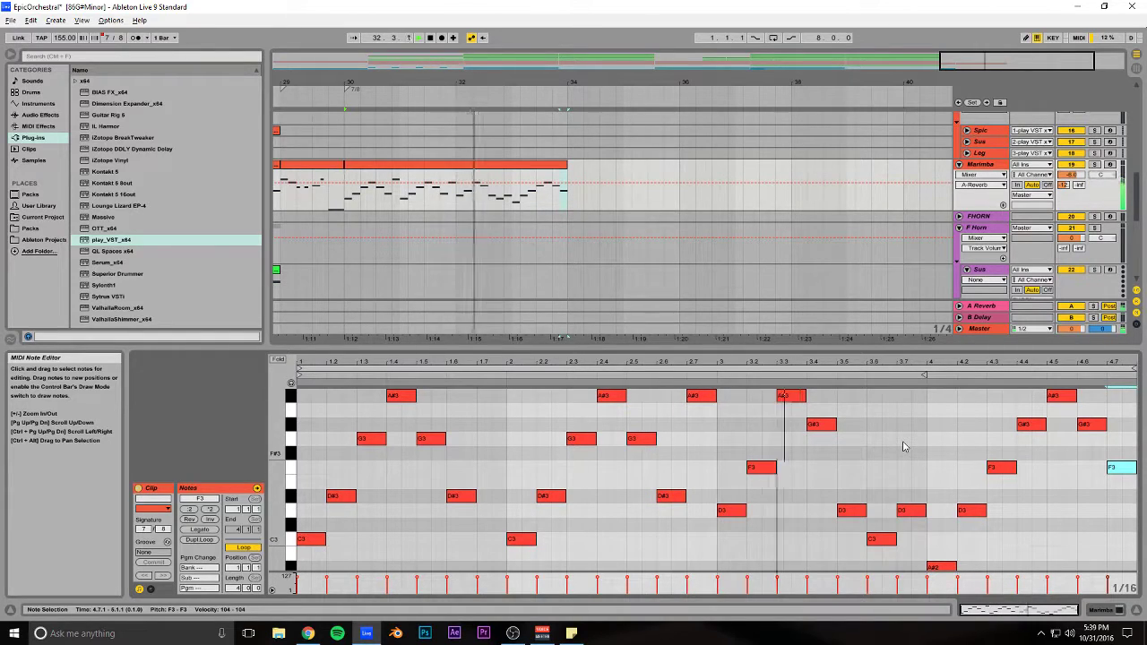
key("space")
Step: Duplicate the four-bar Marimba clip so the copy spans bars 34 to 38
key("minus")
left_click(507, 168)
key("ctrl+d")
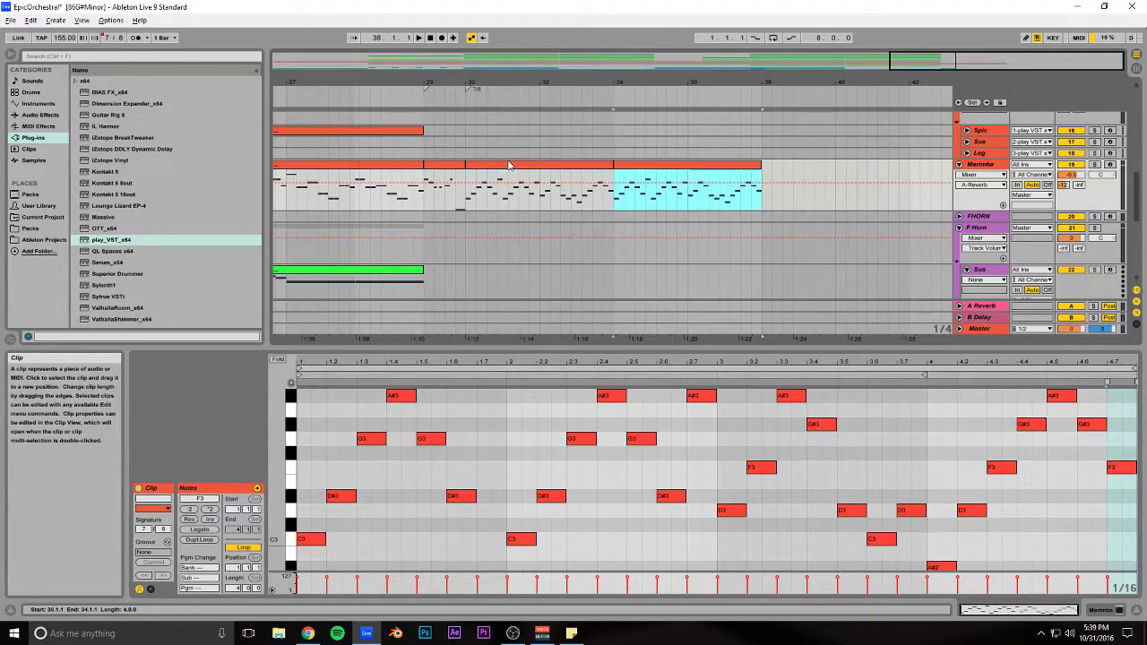
Step: Play the arrangement from bar 29 and save the set
left_click(426, 118)
key("space")
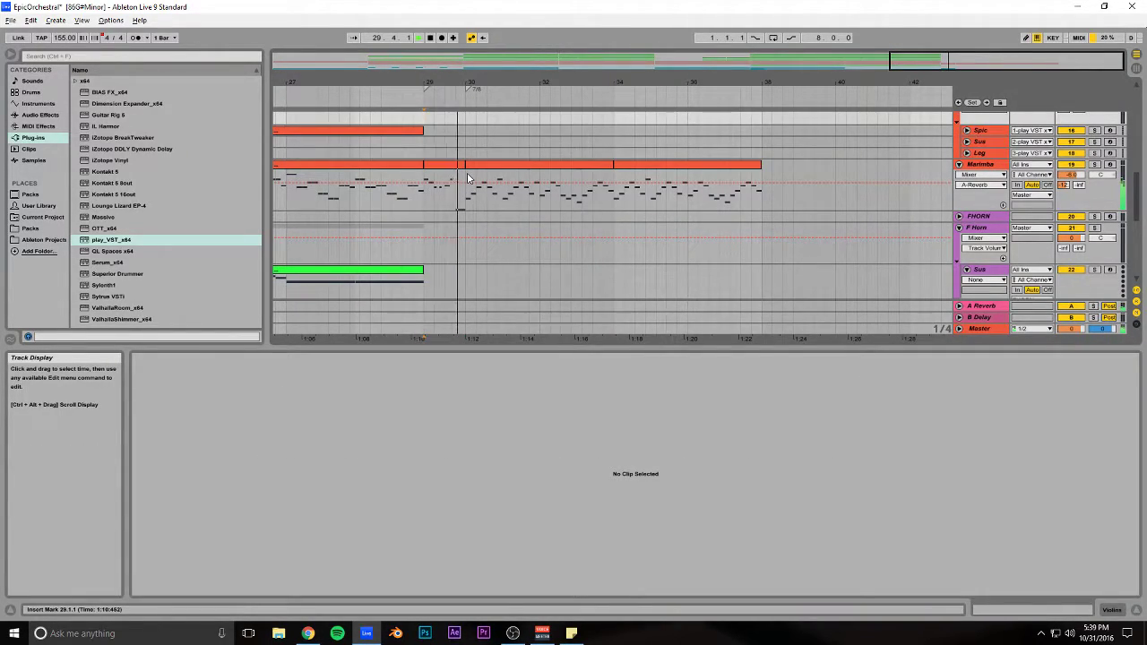
scroll(469, 179, "down", 3)
scroll(471, 184, "up", 5)
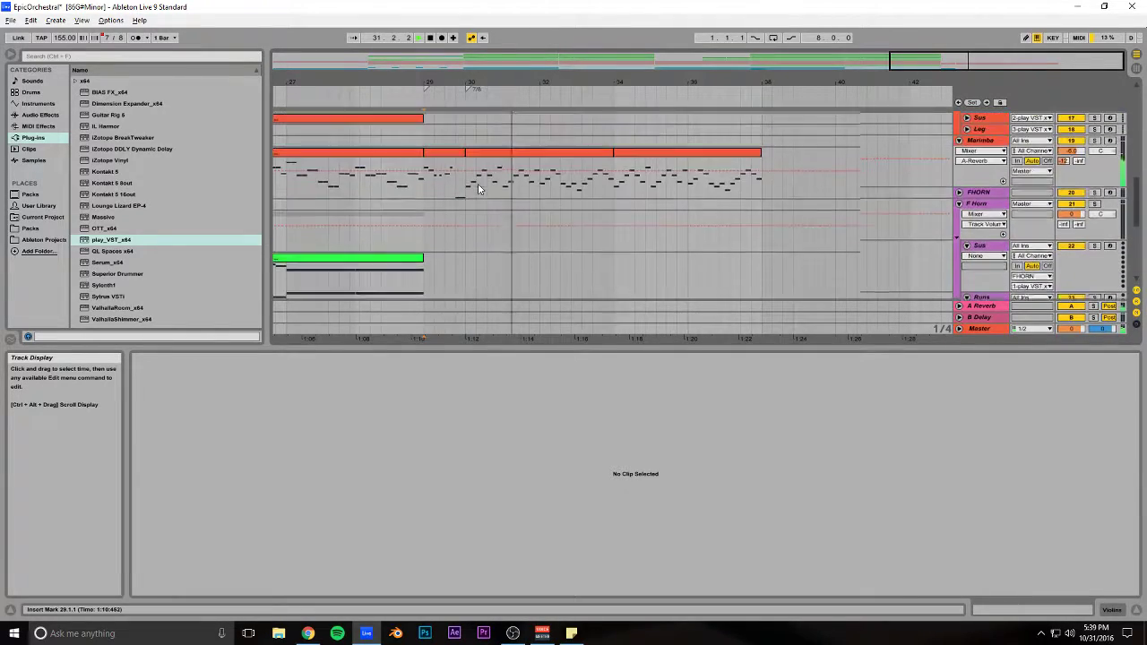
key("ctrl+s")
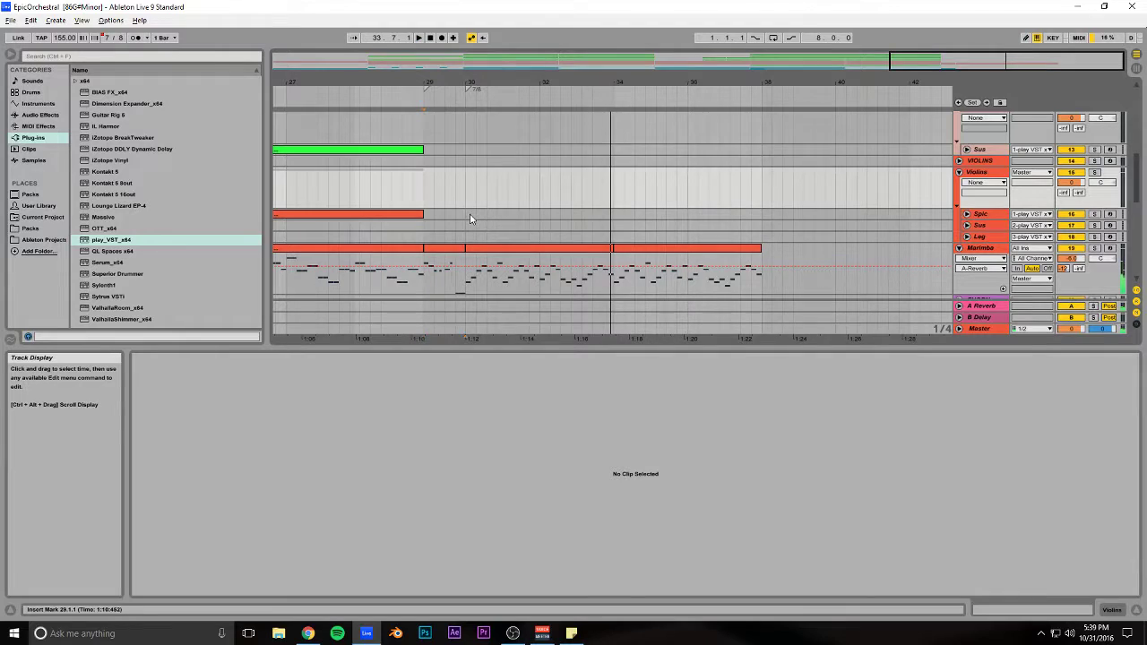
Step: Insert an empty MIDI clip from bar 30 to 34 on the violins' Sus track
left_click(469, 219)
key("space")
left_click_drag(608, 224, 611, 224)
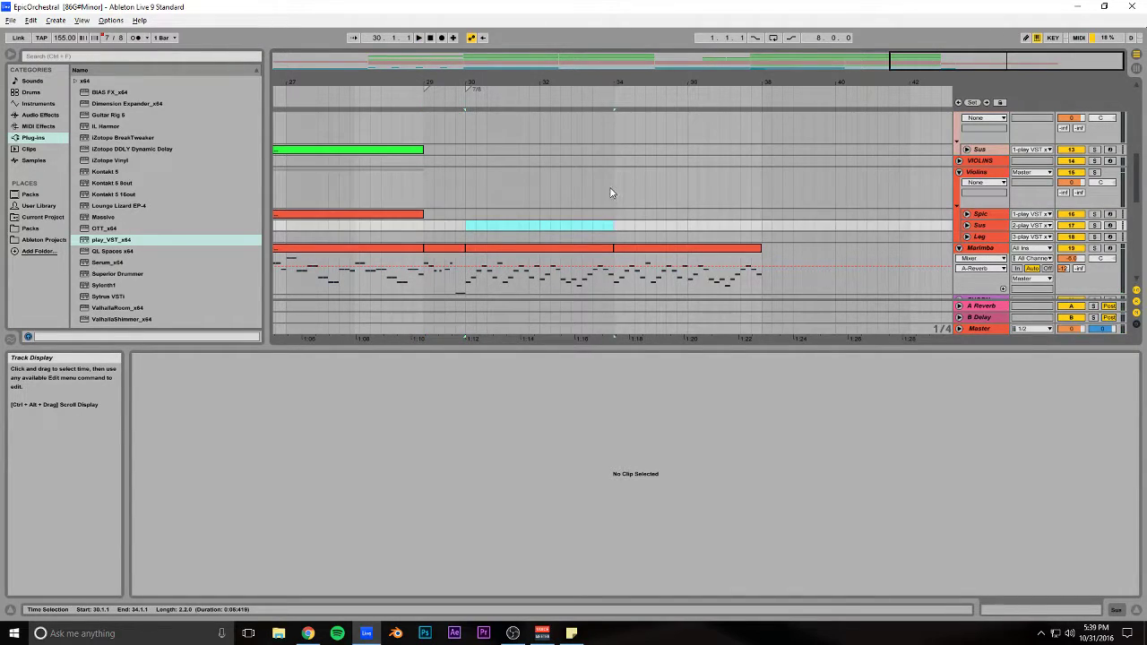
key("ctrl+shift+m")
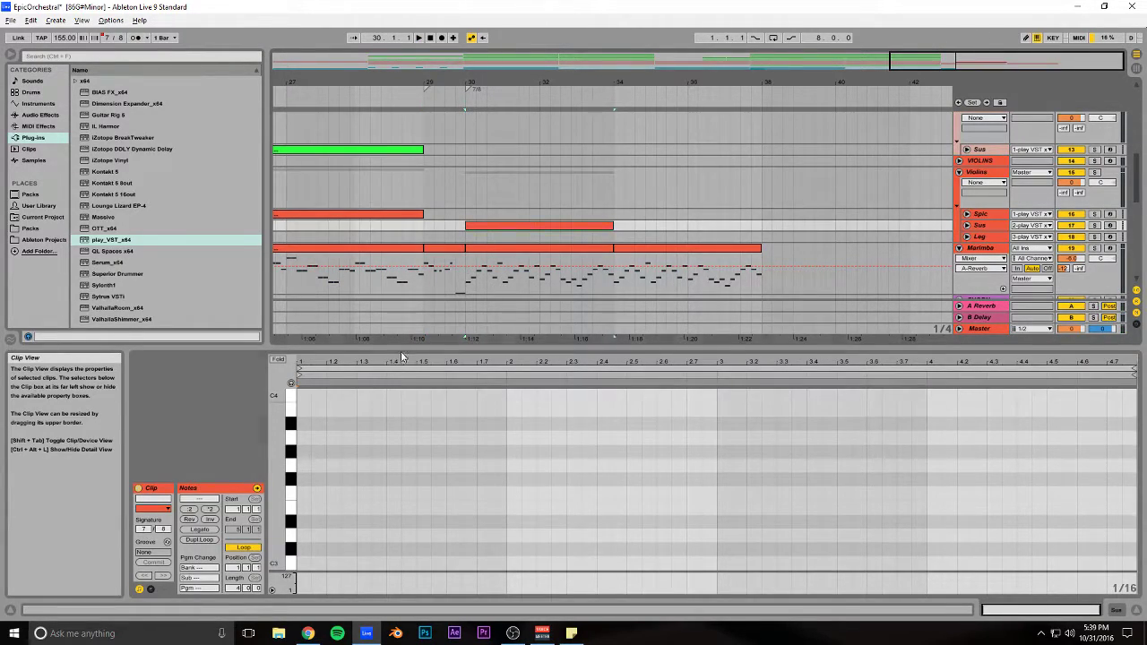
scroll(296, 421, "up", 3)
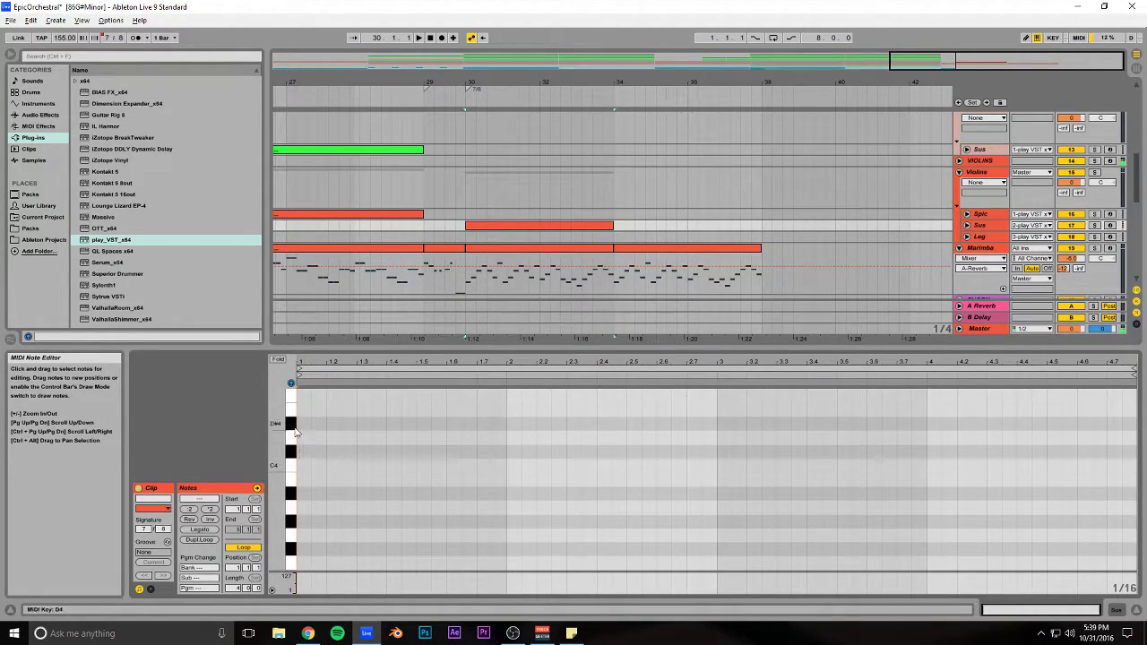
Step: Add a full-bar D#4 in the Sus clip's first bar and a full-bar G4 in its second, playing along
double_click(302, 424)
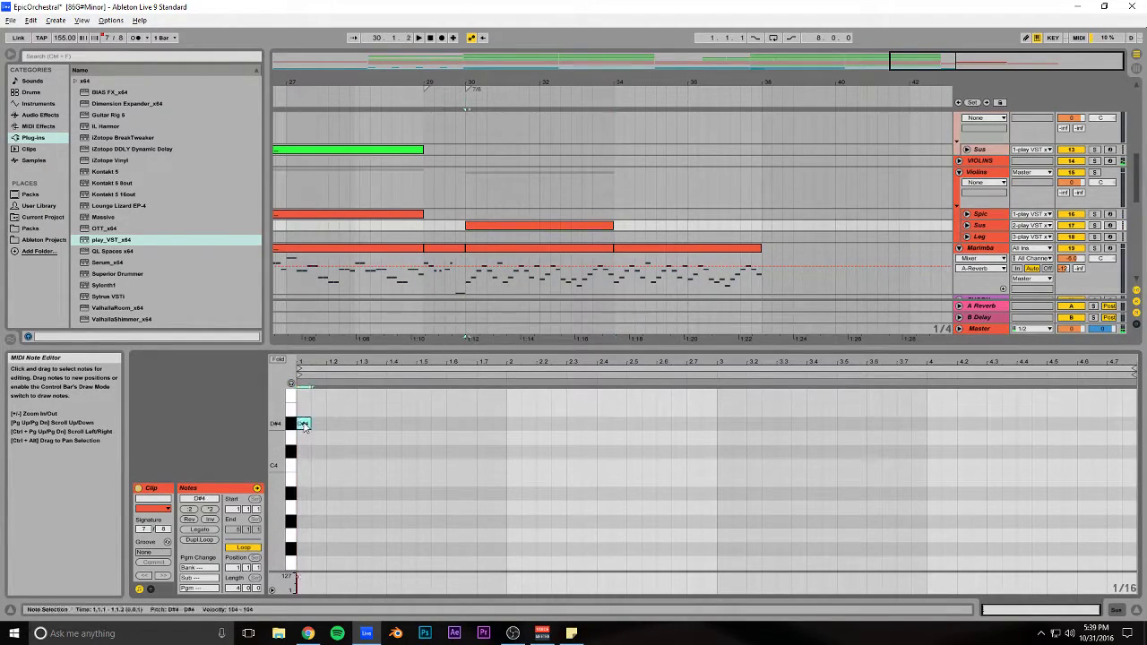
left_click_drag(308, 424, 507, 425)
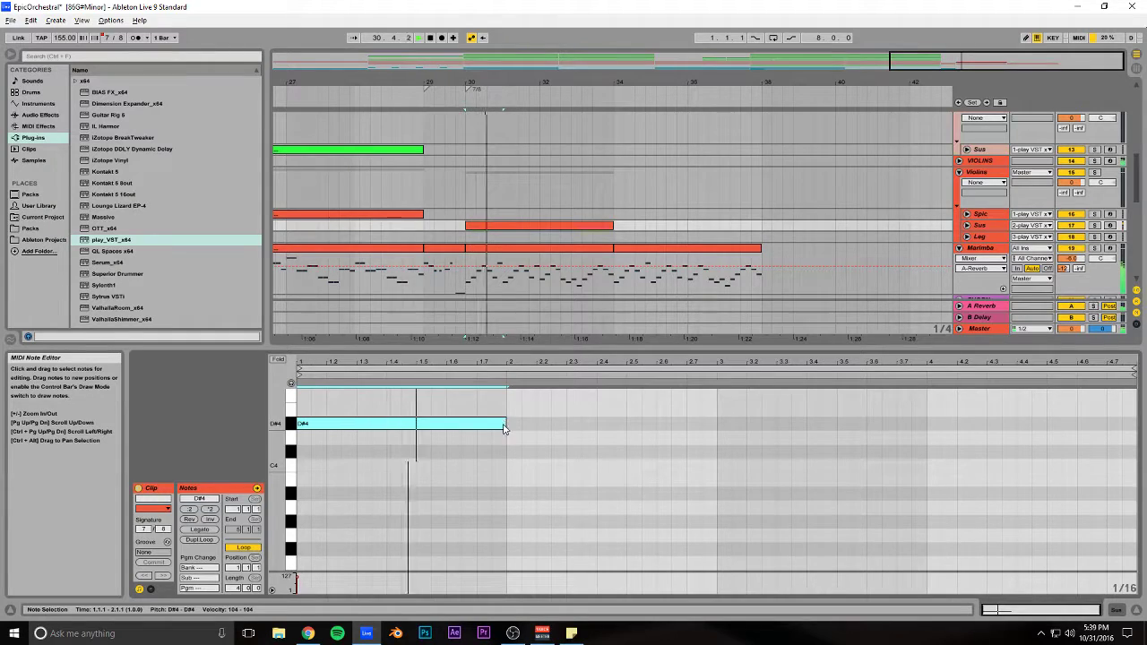
scroll(500, 443, "up", 2)
key("space")
left_click_drag(445, 452, 644, 397)
key("space")
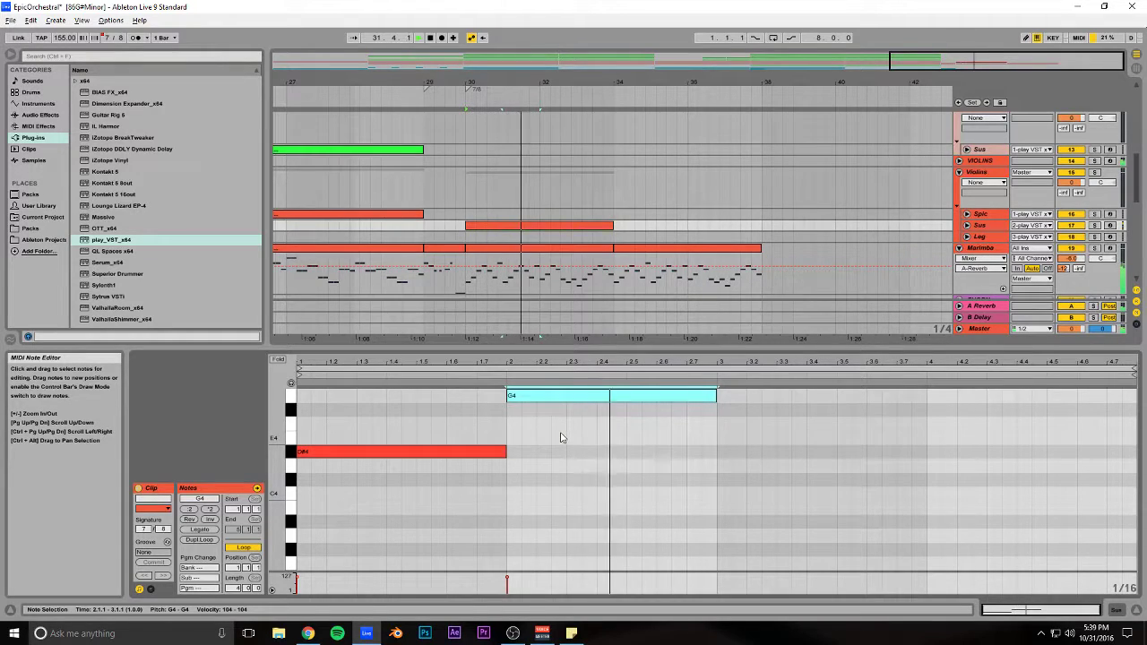
Step: Add an F4 from the third bar up to 4.5 and a C4 from 4.5 to the clip's end
double_click(723, 436)
left_click_drag(724, 437, 725, 426)
left_click_drag(843, 432, 914, 434)
scroll(724, 481, "up", 1)
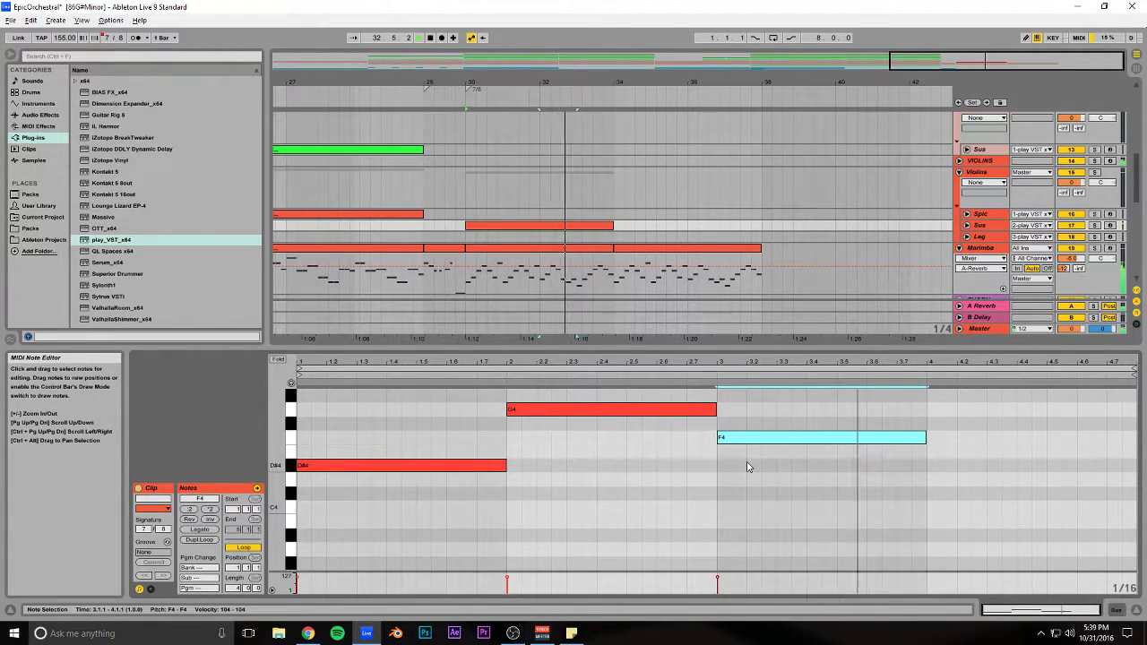
left_click_drag(748, 443, 1101, 512, "ctrl")
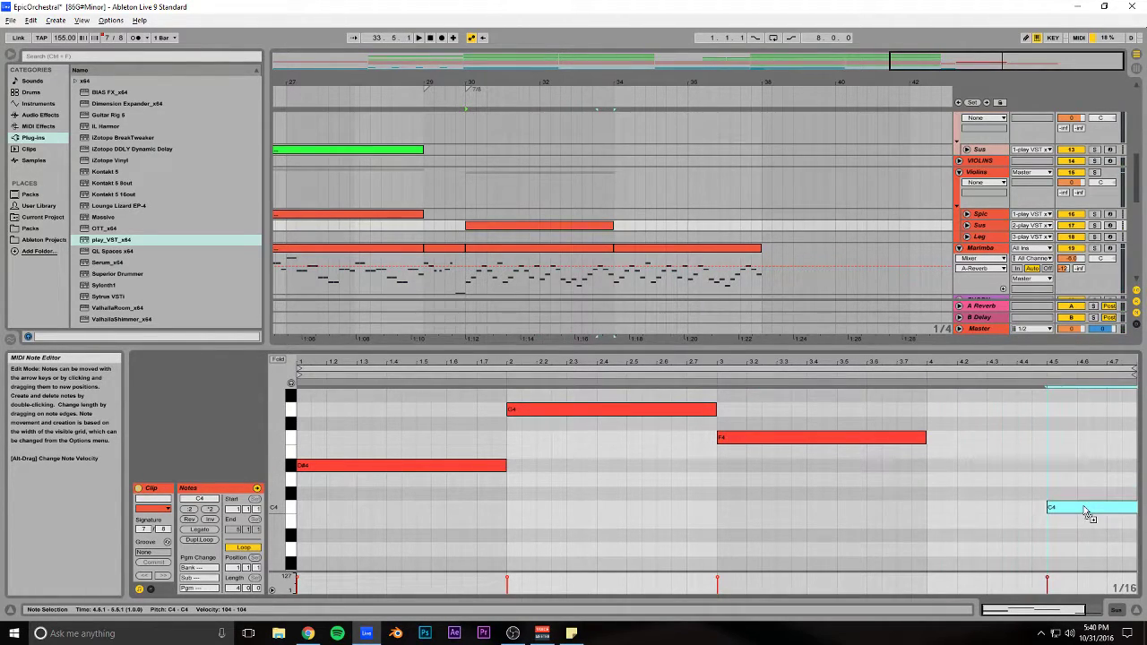
left_click_drag(926, 438, 1045, 437)
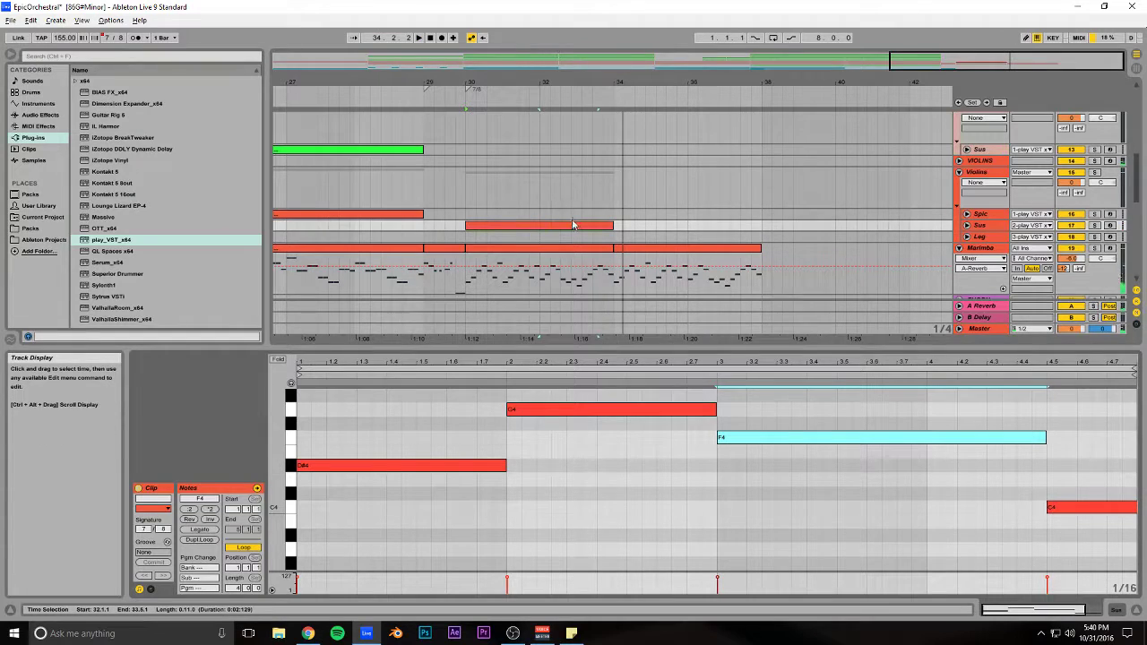
Step: Duplicate the Sus clip to bar 34, then lower the copy's final note to A#3 while playing it
left_click(809, 385)
left_click_drag(768, 347, 778, 251)
left_click_drag(1087, 411, 1066, 486)
key("space")
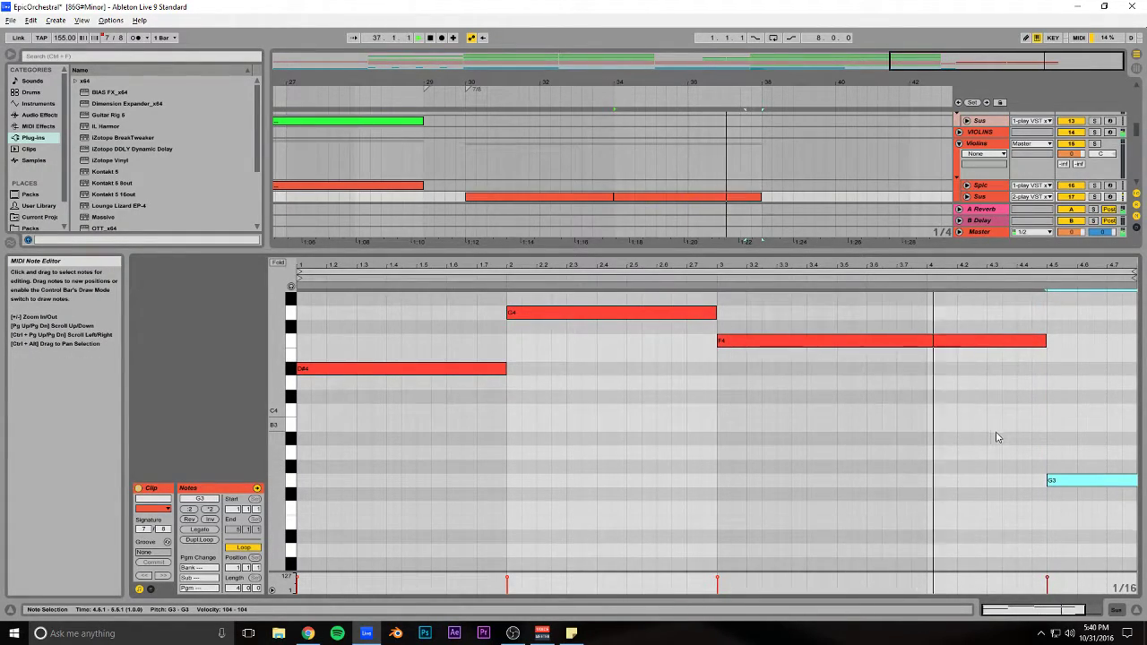
left_click_drag(1078, 483, 1081, 440)
left_click(1044, 411)
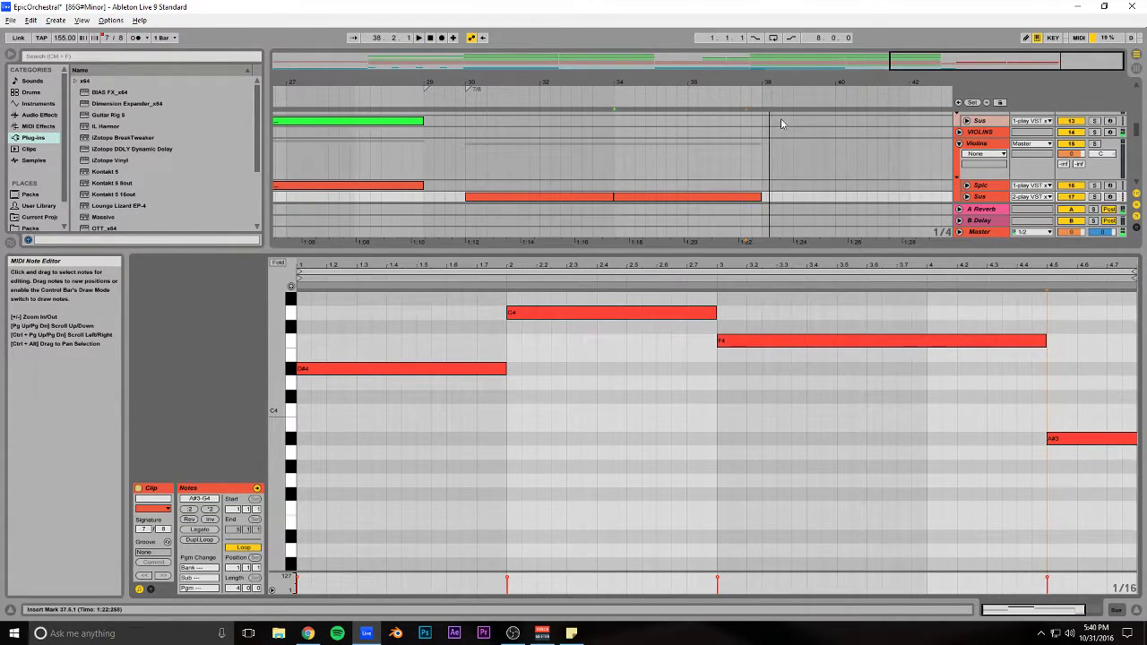
Step: Move both violin Sus clips down to the Leg track at bar 30 and play them
scroll(782, 135, "down", 2)
left_click(670, 173)
left_click(581, 173, "shift")
left_click_drag(546, 173, 562, 192)
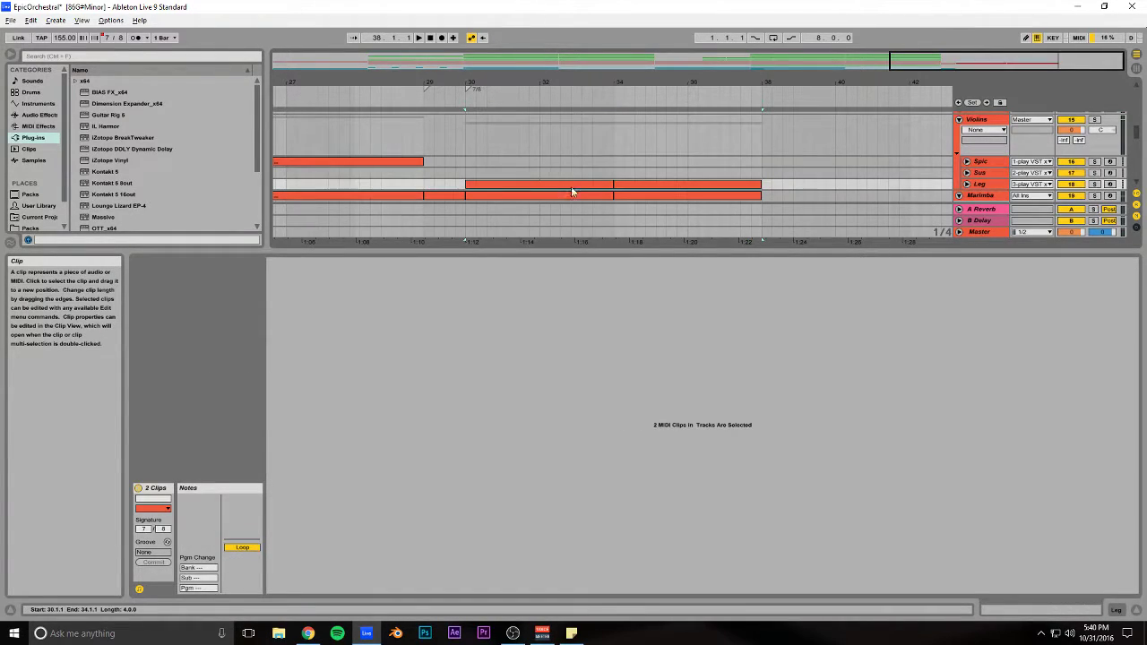
left_click_drag(470, 83, 588, 86)
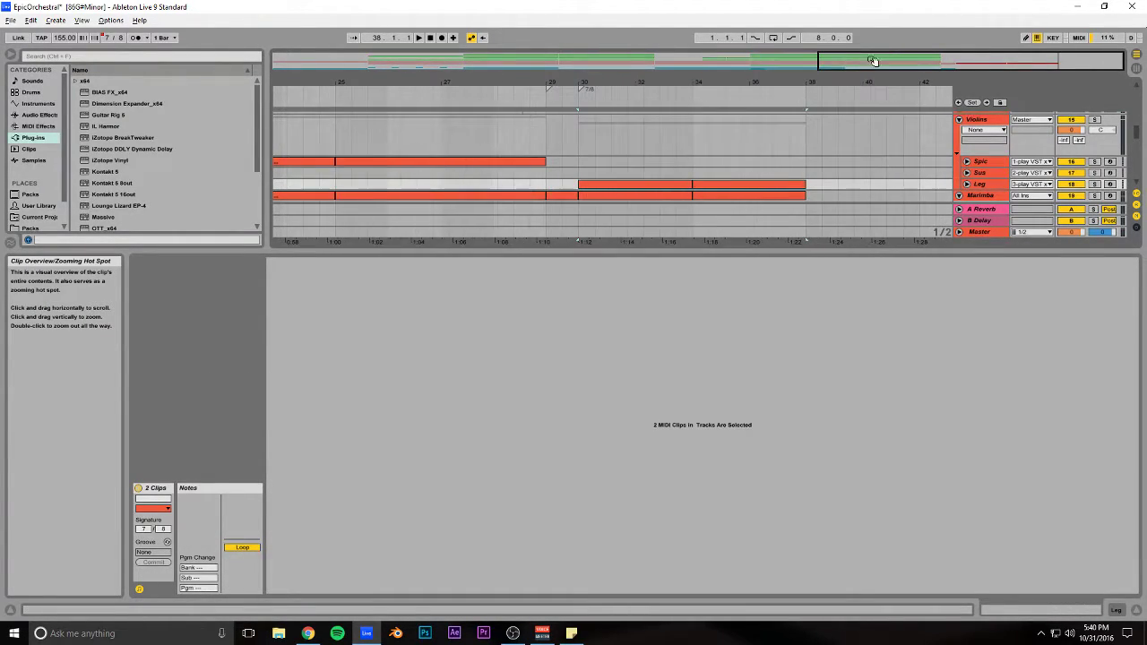
key("space")
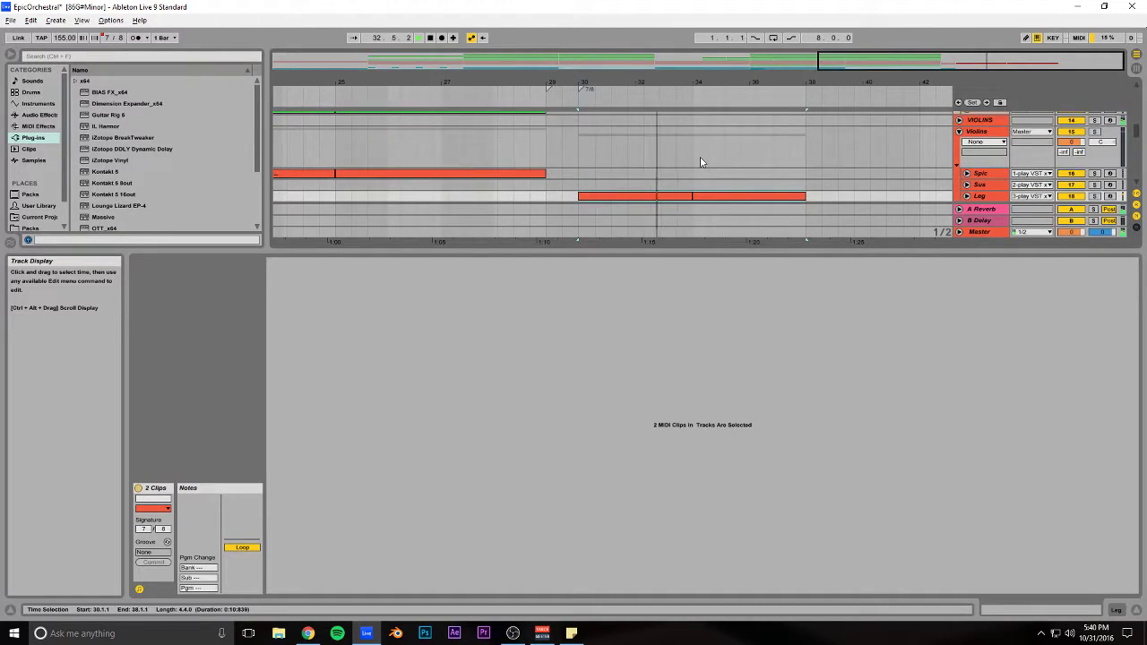
Step: Lengthen the D#4, G4 and F4 notes in both violin Leg clips by a sixteenth so they overlap the following notes, then play
double_click(627, 188)
left_click_drag(1050, 310, 495, 375)
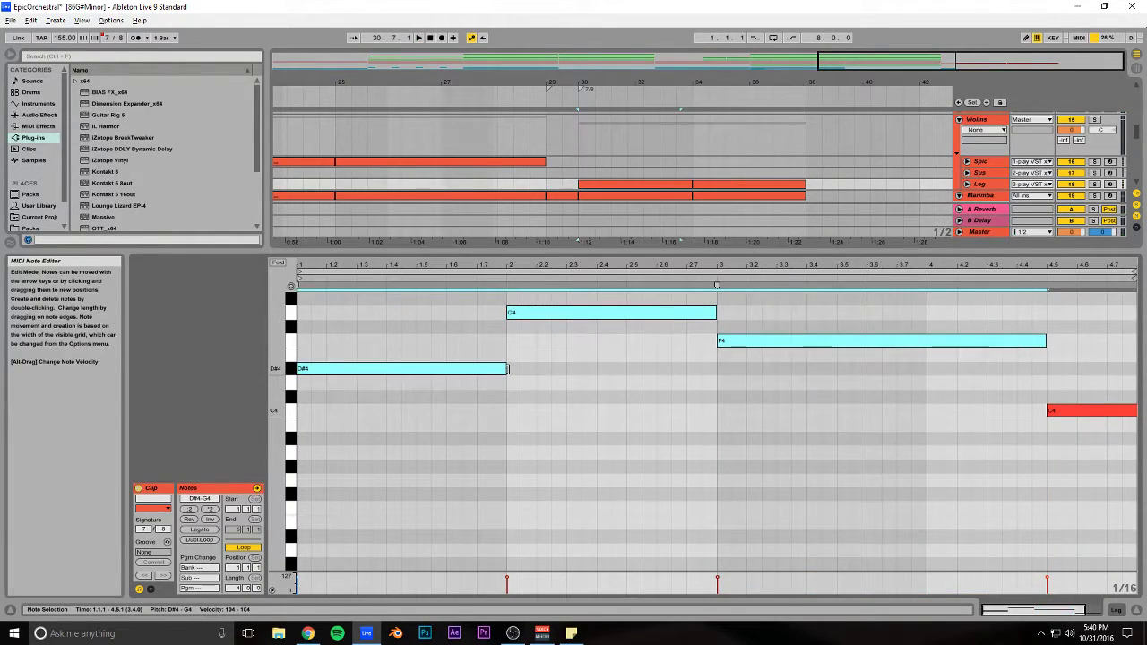
left_click(729, 187)
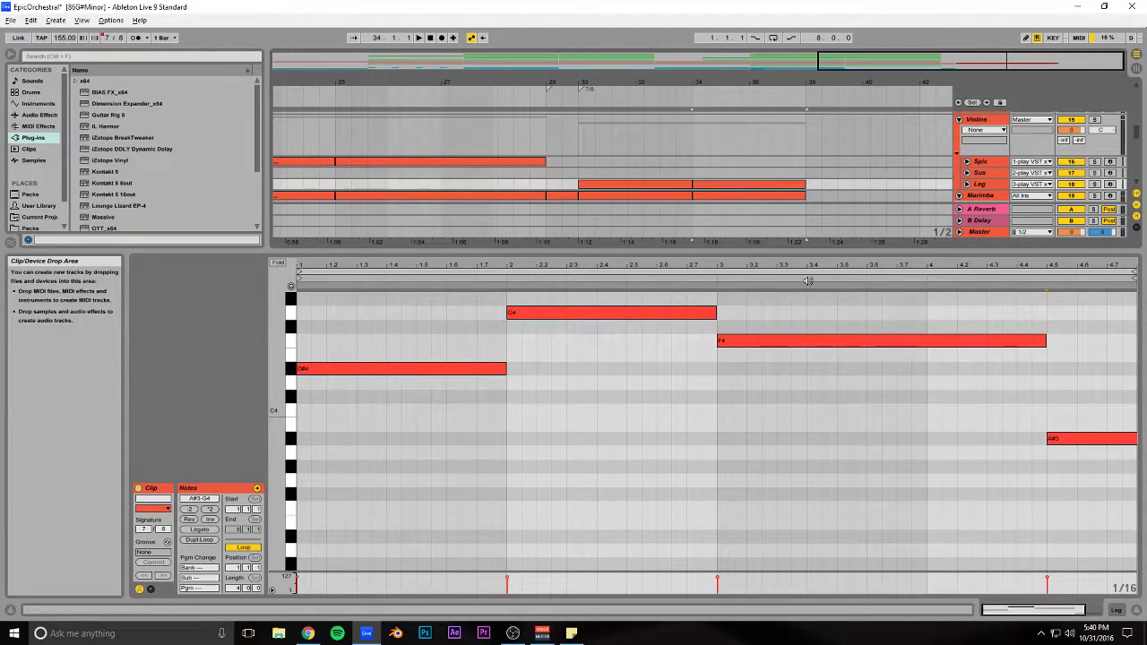
left_click_drag(1008, 307, 507, 368)
key("space")
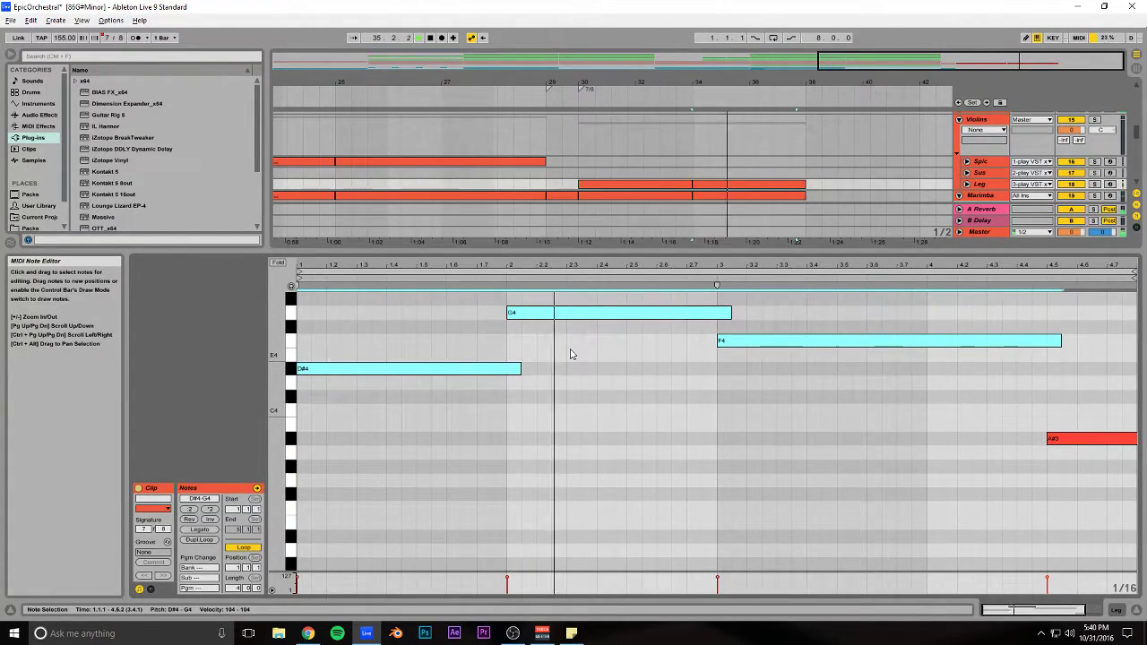
Step: Raise the Marimba track's Reverb send while playing the section from bar 34, and save the set
left_click_drag(677, 250, 670, 422)
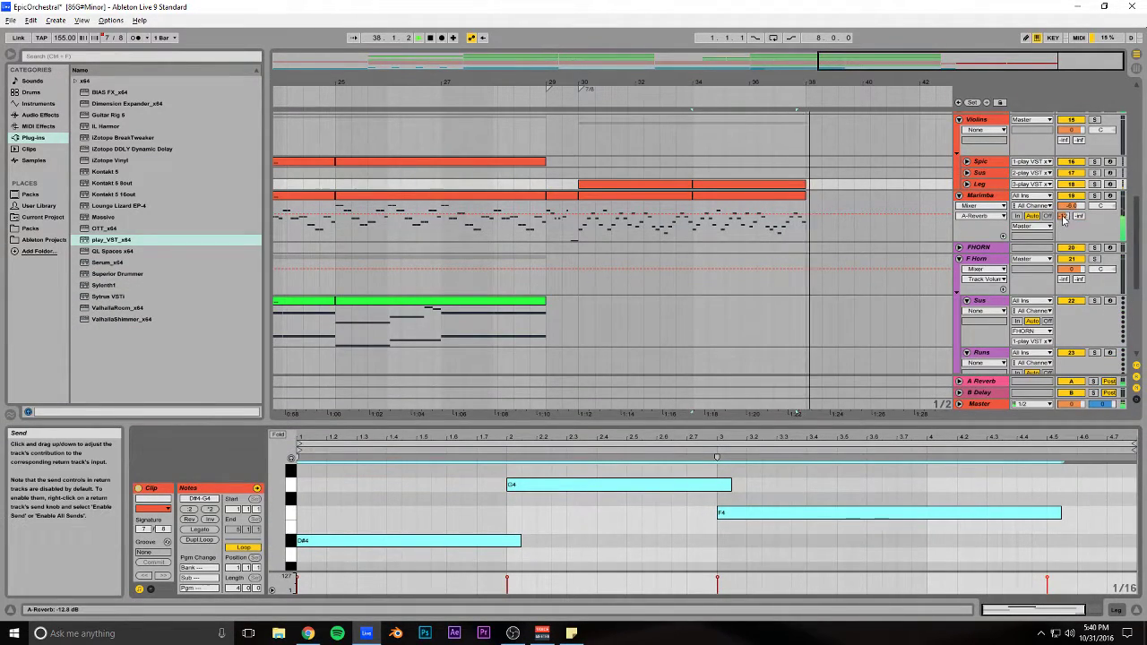
left_click_drag(1063, 216, 1063, 196)
key("space")
key("space")
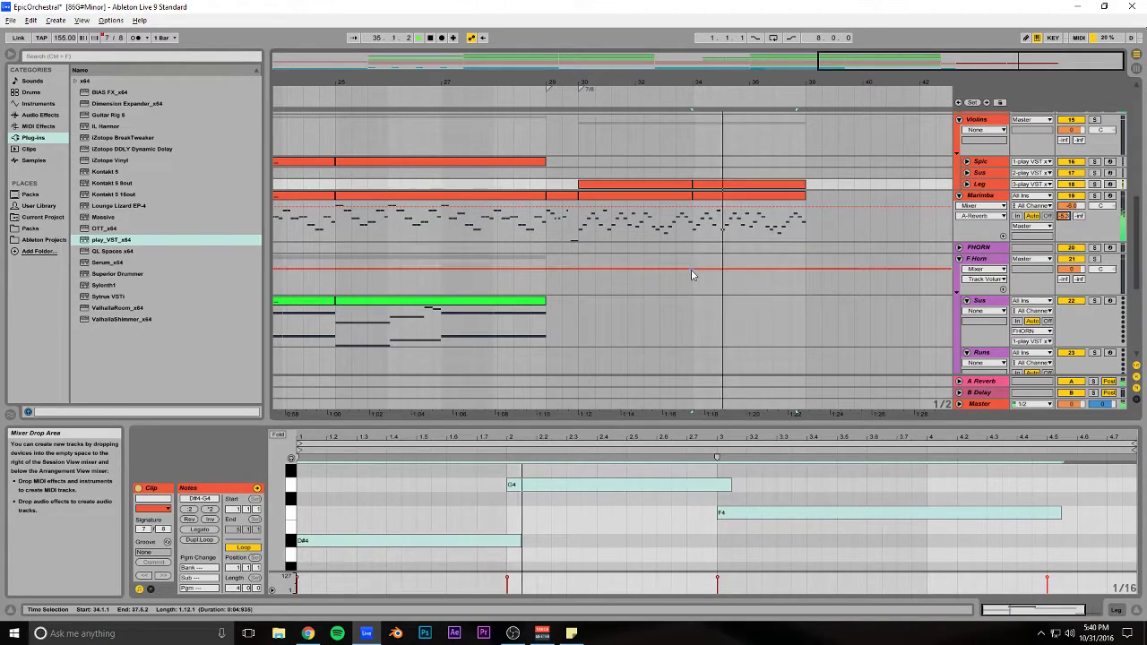
scroll(694, 274, "up", 1)
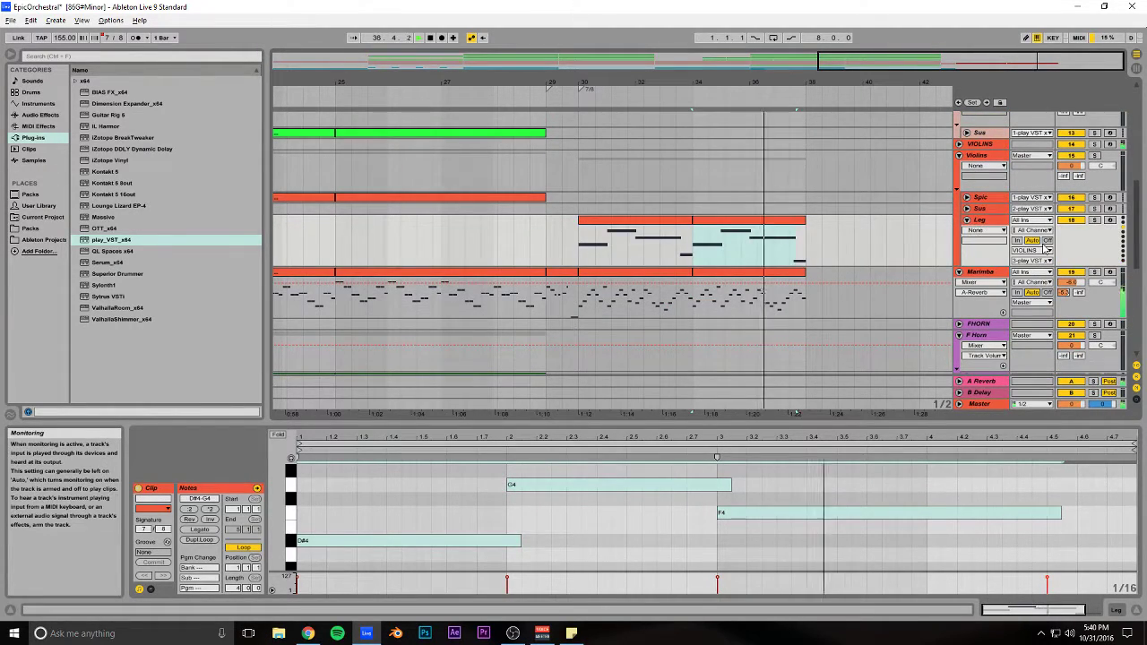
scroll(891, 239, "up", 1)
scroll(867, 245, "up", 2)
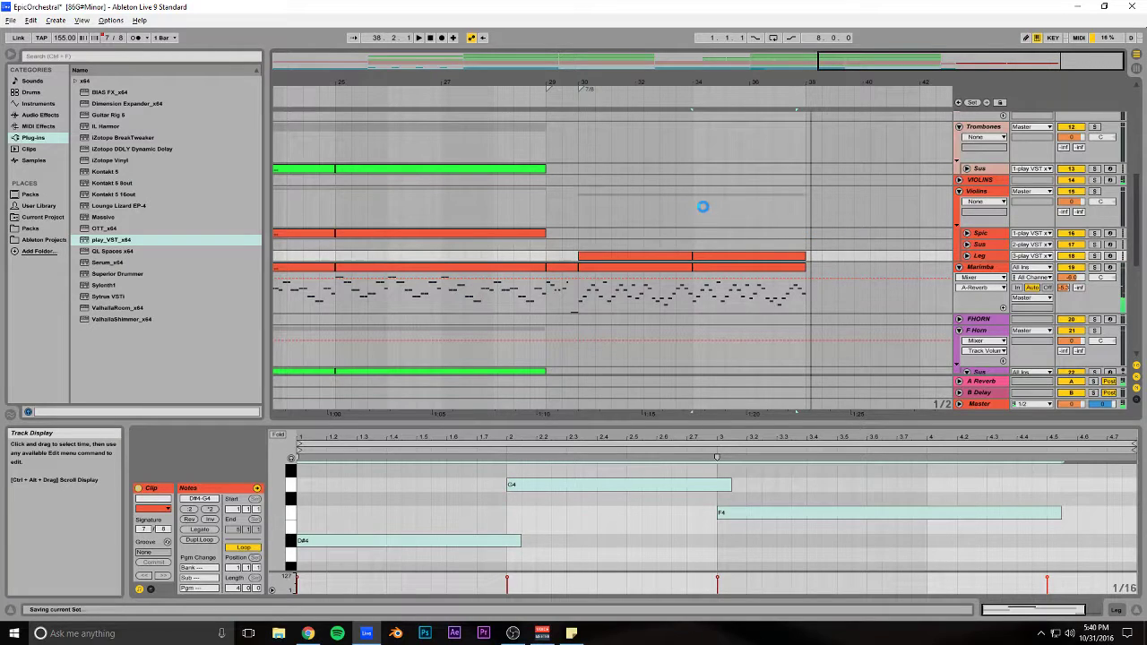
Step: Fold all tracks in the arrangement into a compact overview
scroll(690, 207, "up", 6)
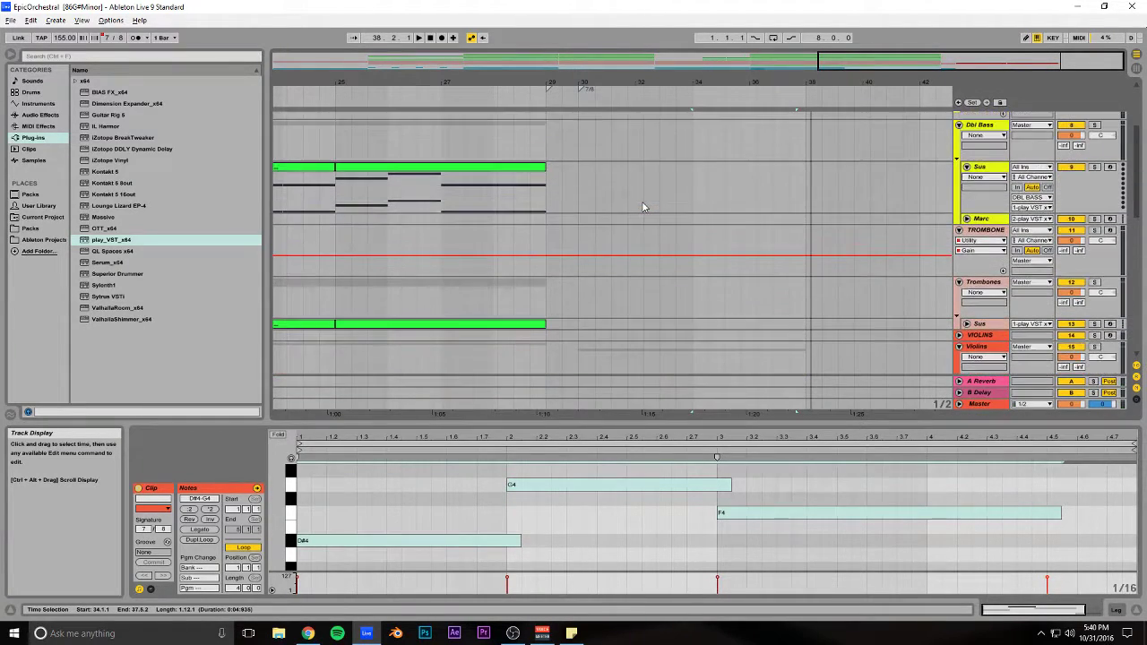
scroll(641, 207, "up", 4)
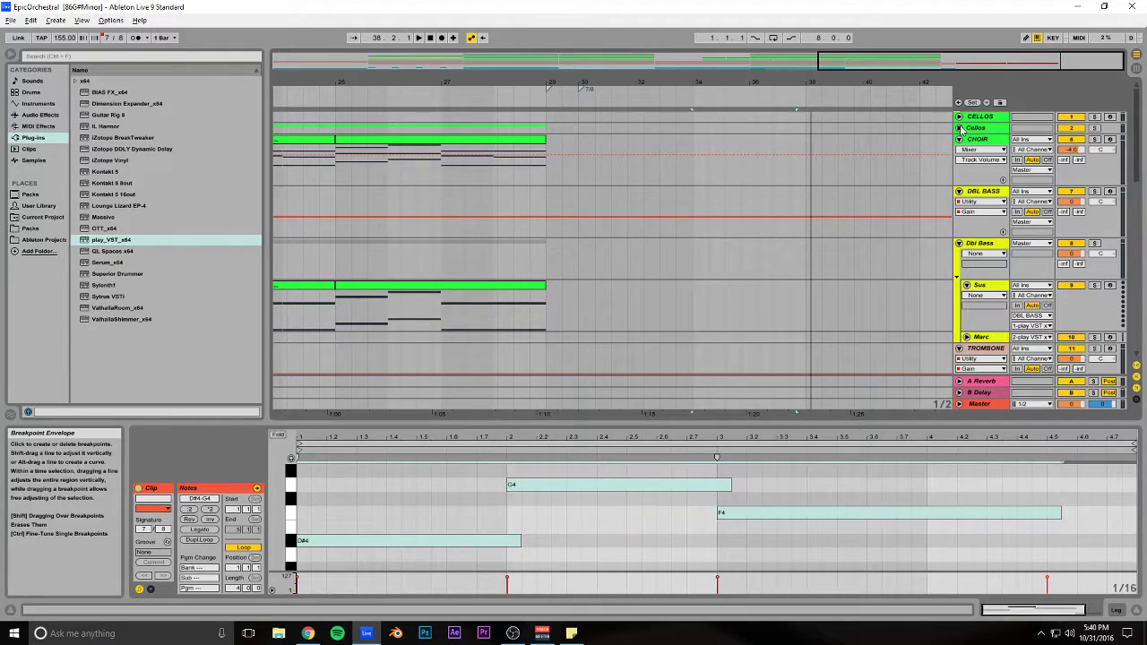
scroll(945, 138, "up", 6)
scroll(604, 208, "down", 3)
scroll(604, 207, "up", 2)
left_click_drag(577, 179, 812, 186)
scroll(813, 187, "down", 6)
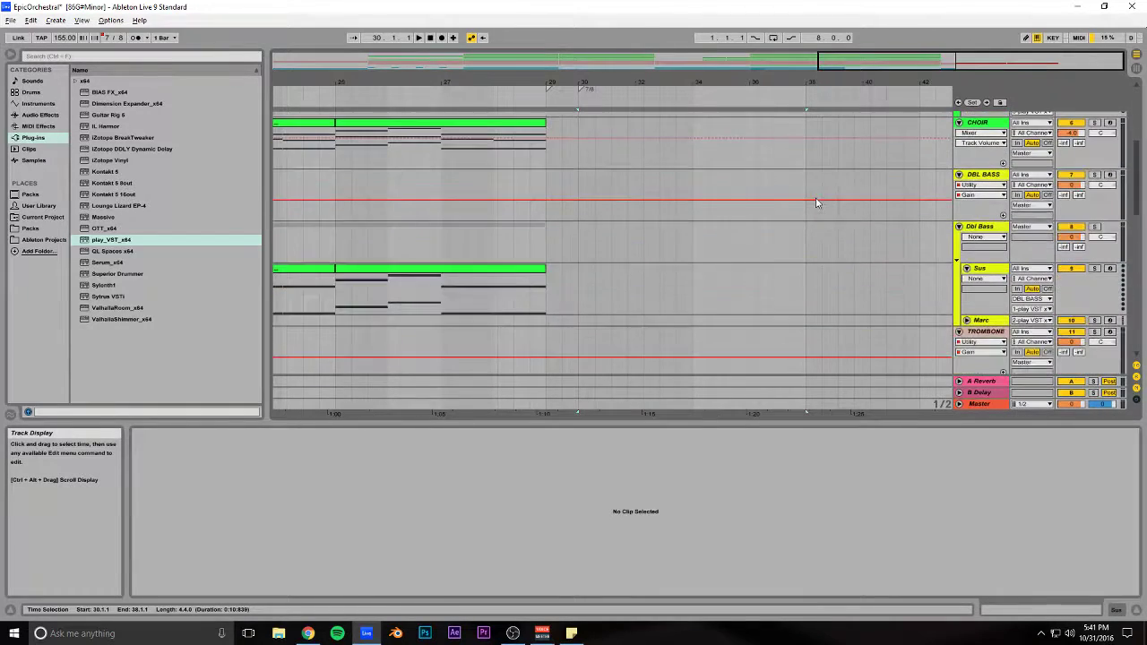
left_click(968, 257)
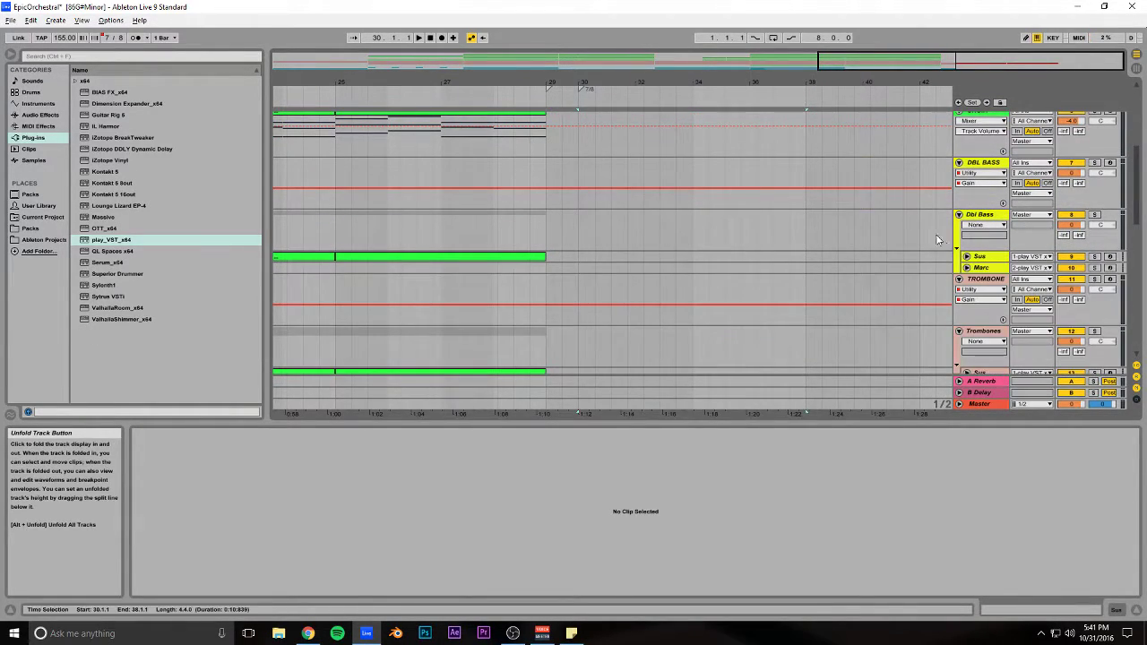
left_click(960, 278, "alt")
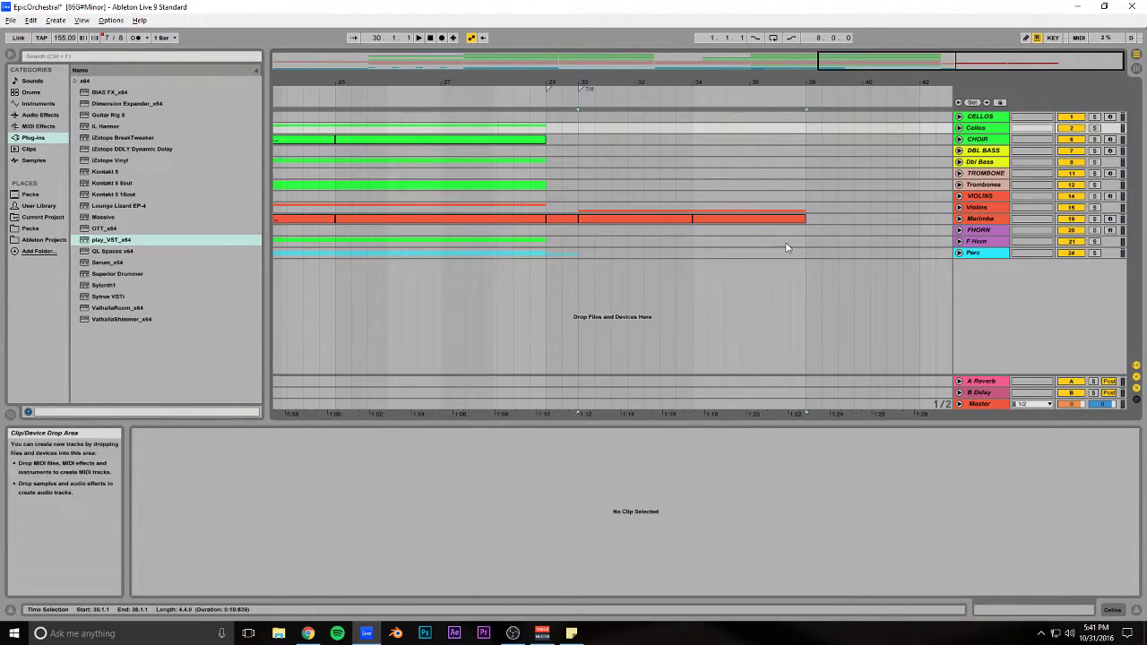
Step: Unfold the Cellos group and create an empty MIDI clip on its Sus track from bar 30 to bar 34
left_click(958, 128)
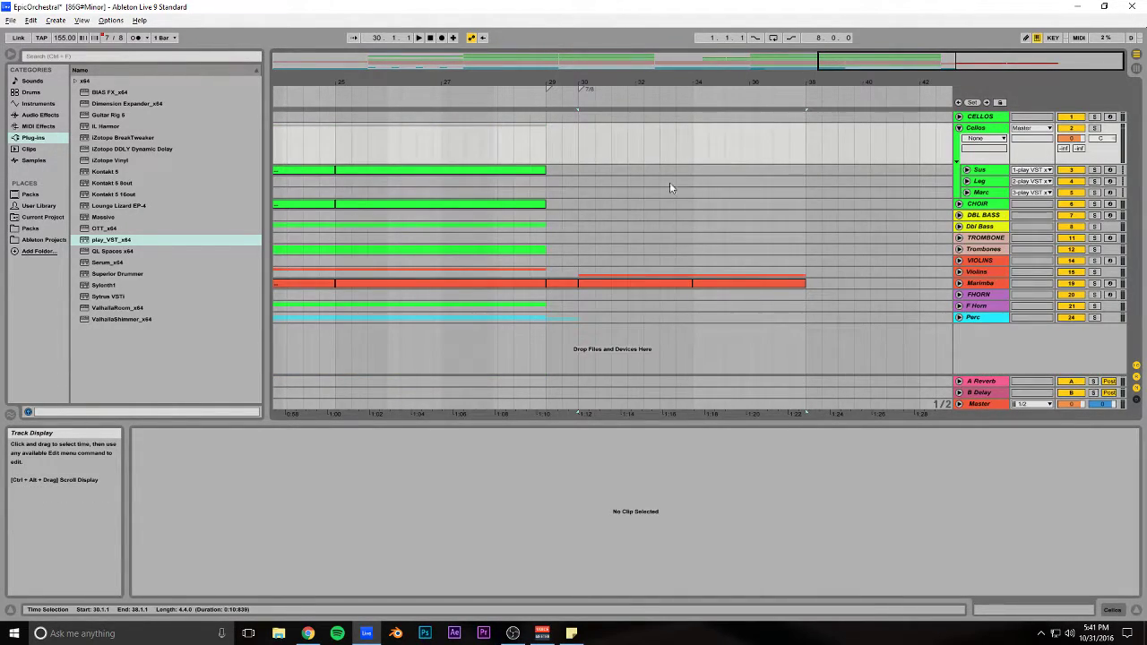
left_click_drag(582, 154, 683, 152)
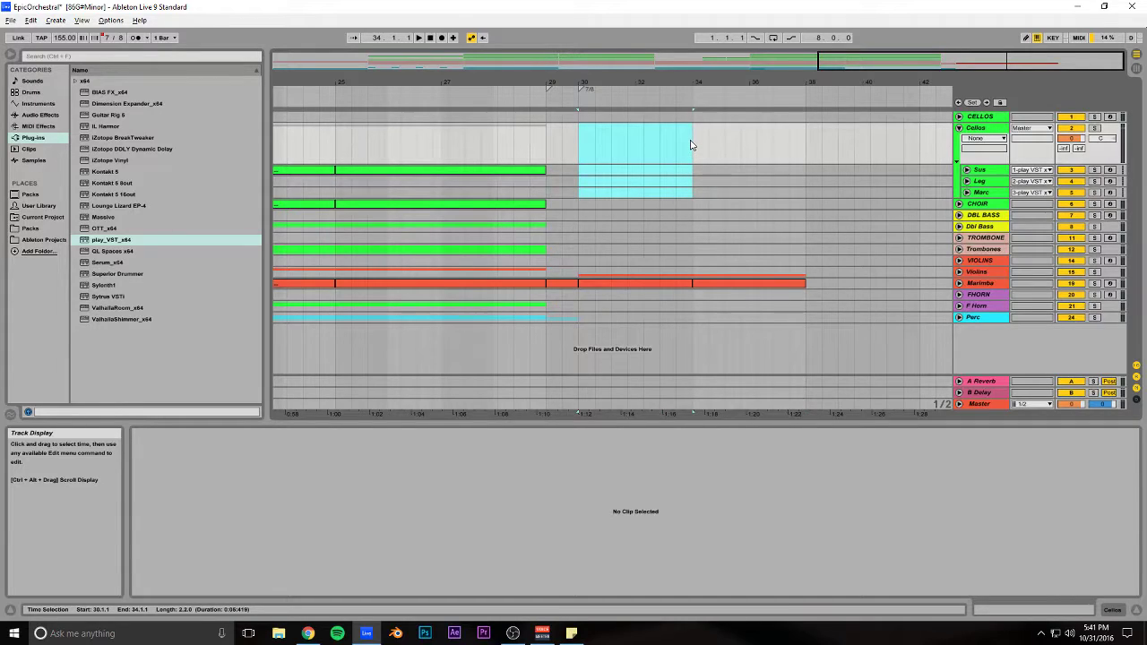
left_click(691, 174)
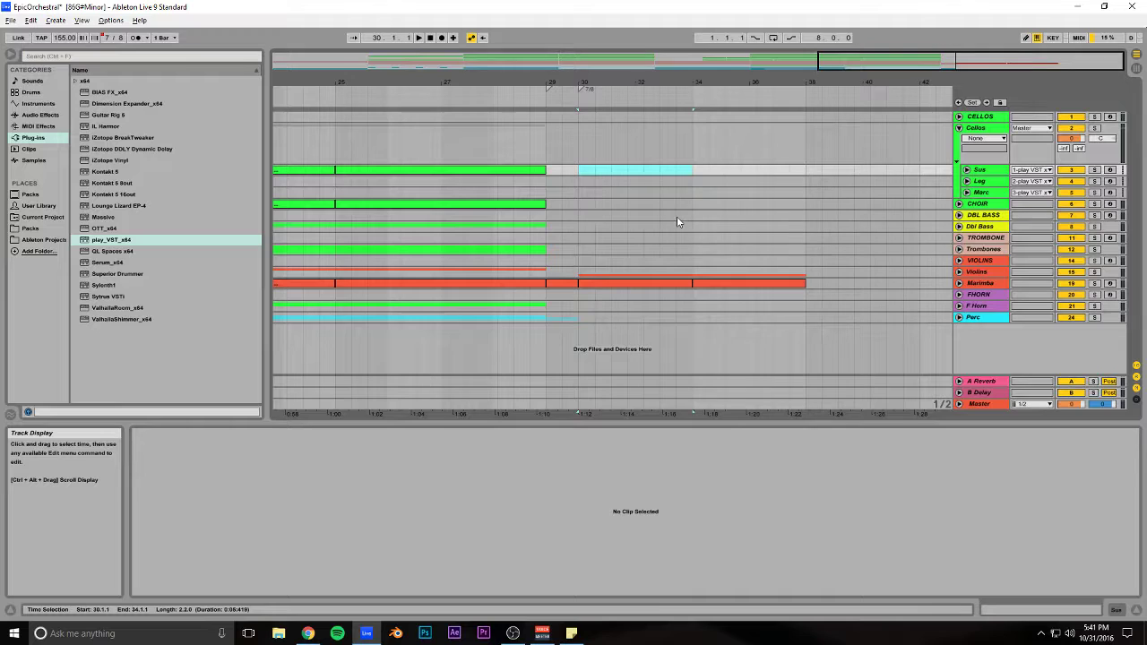
key("ctrl+shift+m")
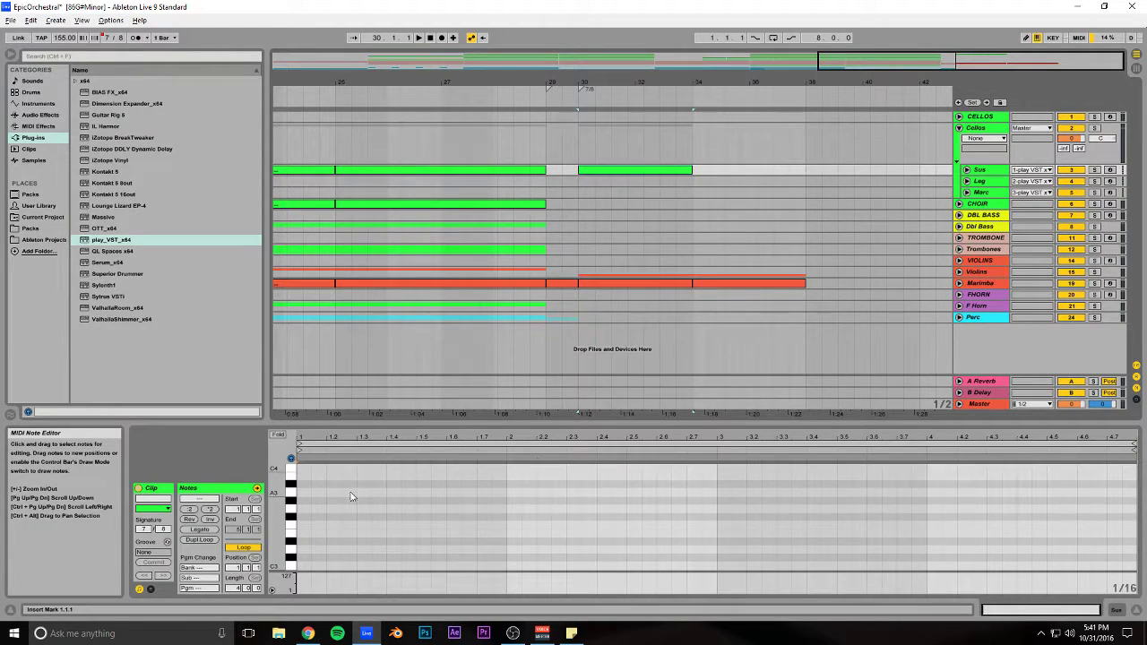
Step: Add a full-bar C2 note in the cello clip's first bar and play it
scroll(300, 543, "down", 2)
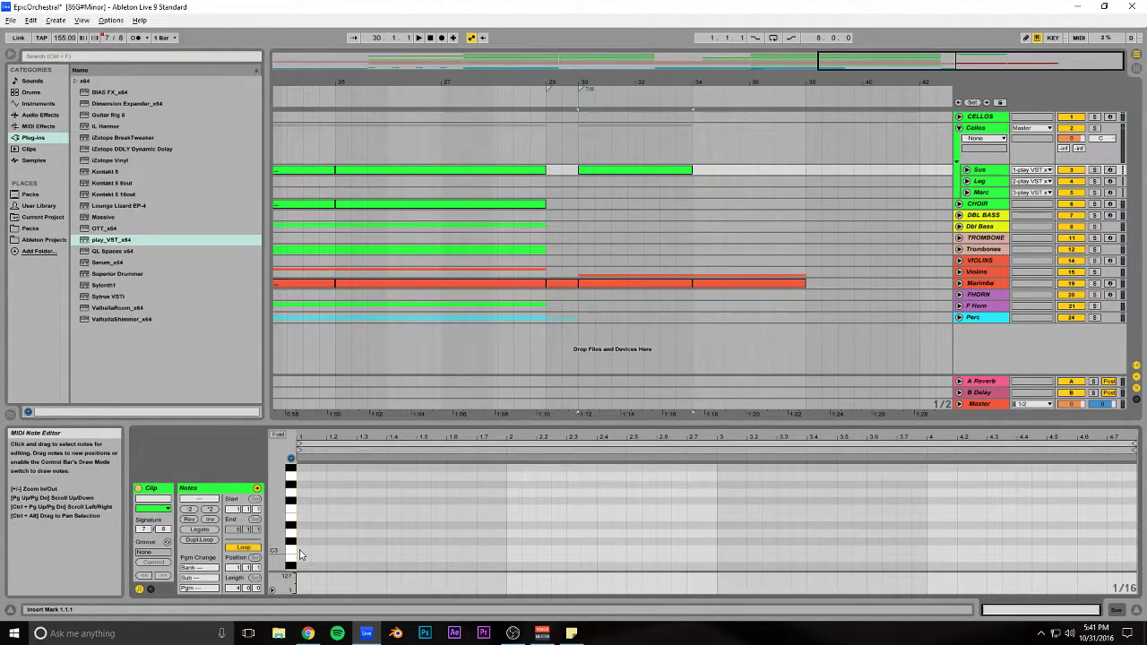
left_click_drag(305, 551, 515, 526)
key("shift+Down")
key("space")
scroll(432, 494, "down", 3)
key("space")
scroll(423, 487, "down", 3)
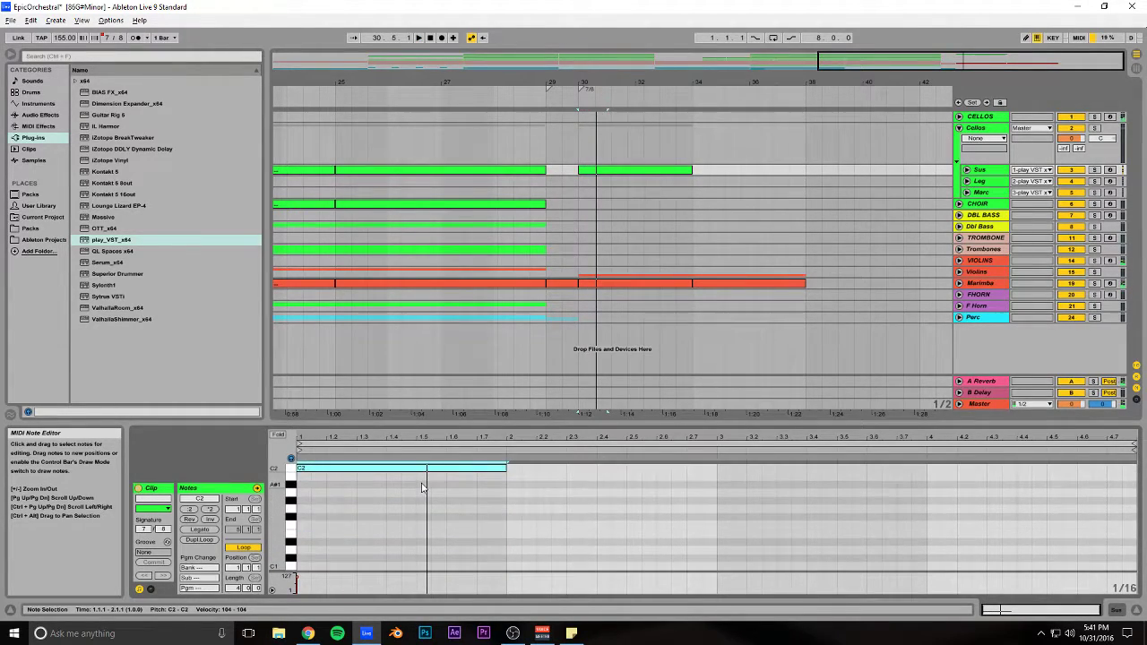
Step: Continue the cello line with a full-bar D2 in the second bar and A#1 in the third and fourth, then play
scroll(444, 519, "up", 3)
key("ctrl+d")
key("Down")
key("Down")
left_click_drag(553, 522, 539, 488)
key("ctrl+d")
left_click_drag(760, 491, 763, 522)
key("ctrl+d")
key("space")
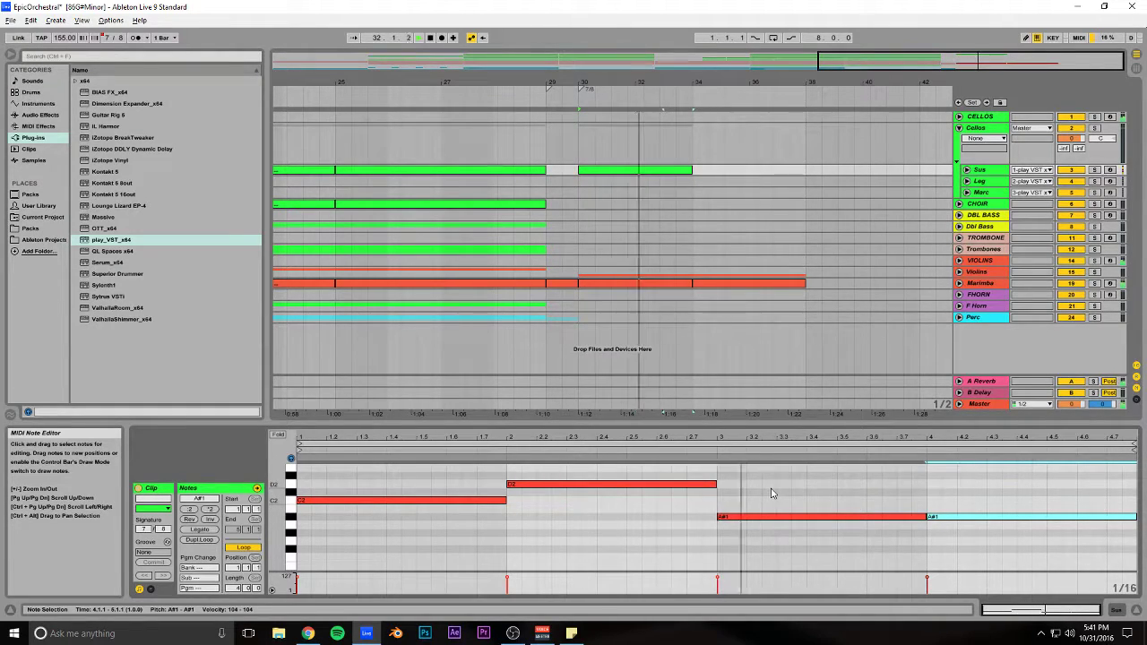
Step: Raise the cello clip's third-bar note to D#2 and play the line
key("space")
left_click_drag(759, 517, 757, 482)
key("space")
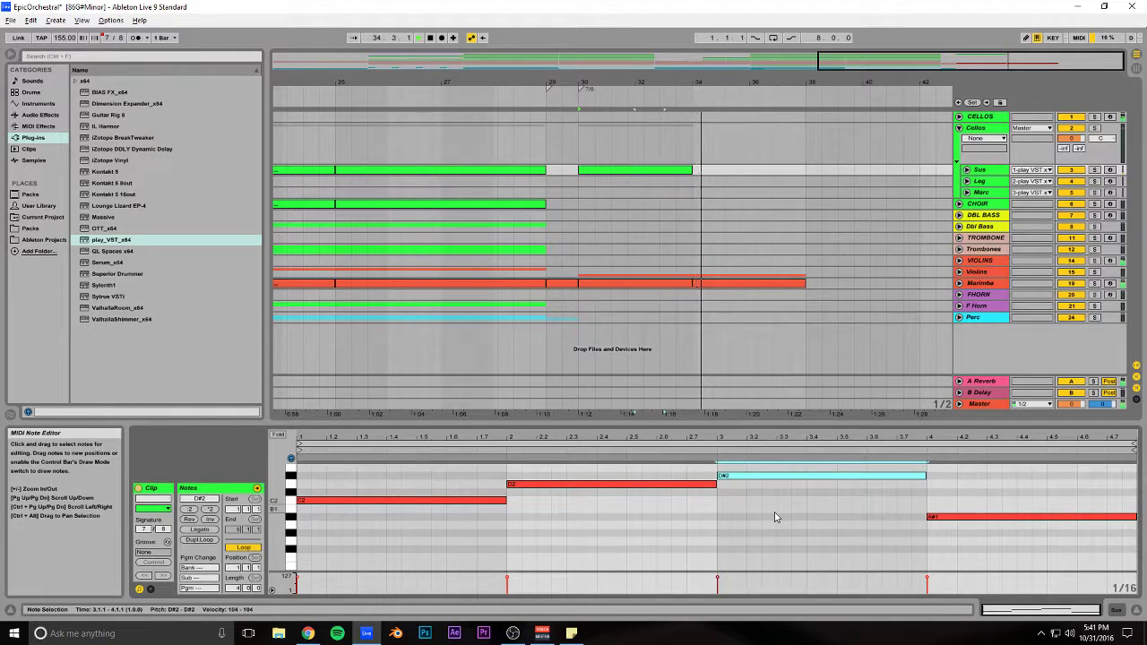
Step: Set the cello clip's loop length to 8 bars and stretch all four notes to two bars each
scroll(774, 512, "up", 2)
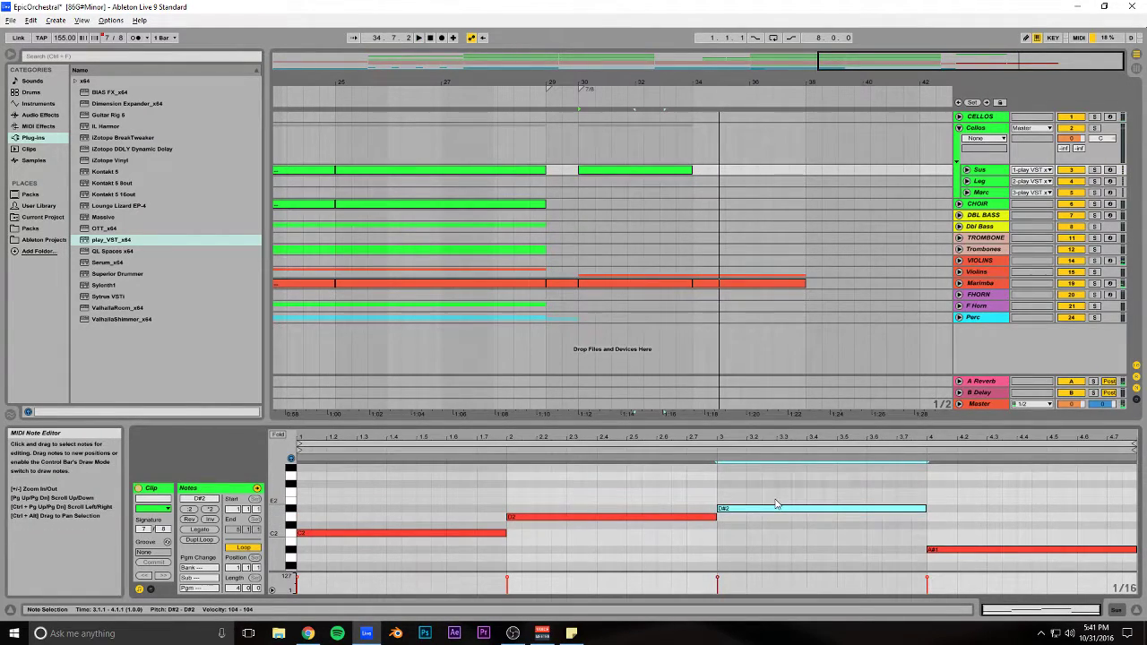
left_click(235, 588)
type("8")
key("Return")
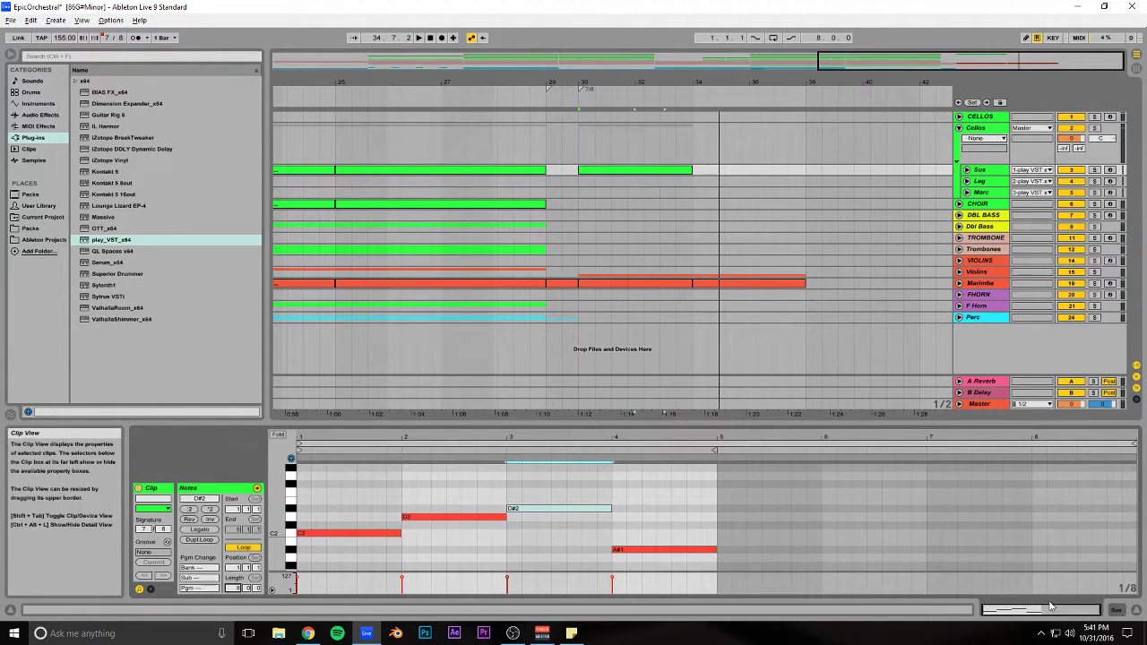
mouse_move(682, 476)
left_mouse_down()
mouse_move(448, 555)
mouse_move(375, 565)
left_mouse_up()
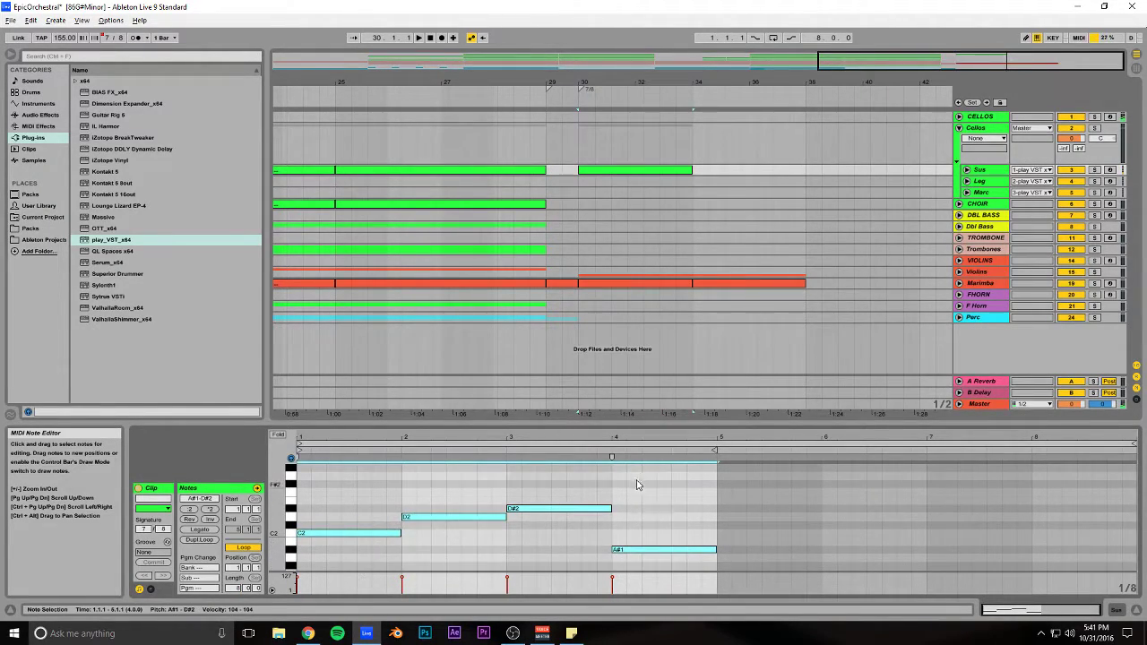
left_click_drag(615, 457, 927, 457)
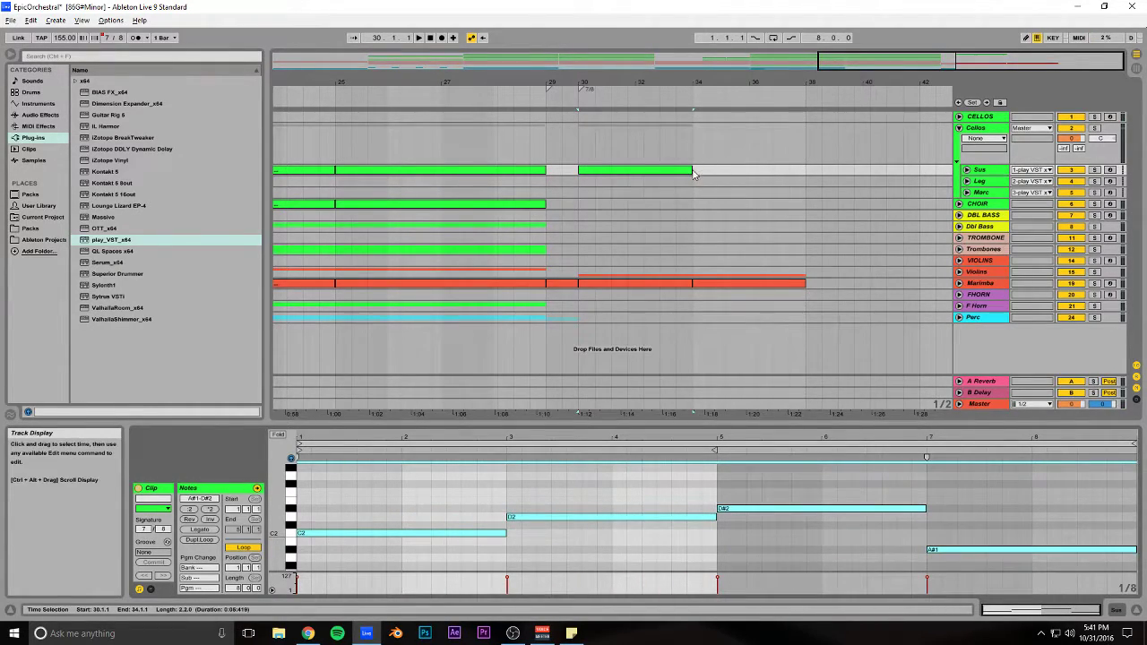
Step: Extend the end of the cello Sus clip to bar 38 and play it with the other parts
left_click_drag(692, 173, 805, 170)
key("space")
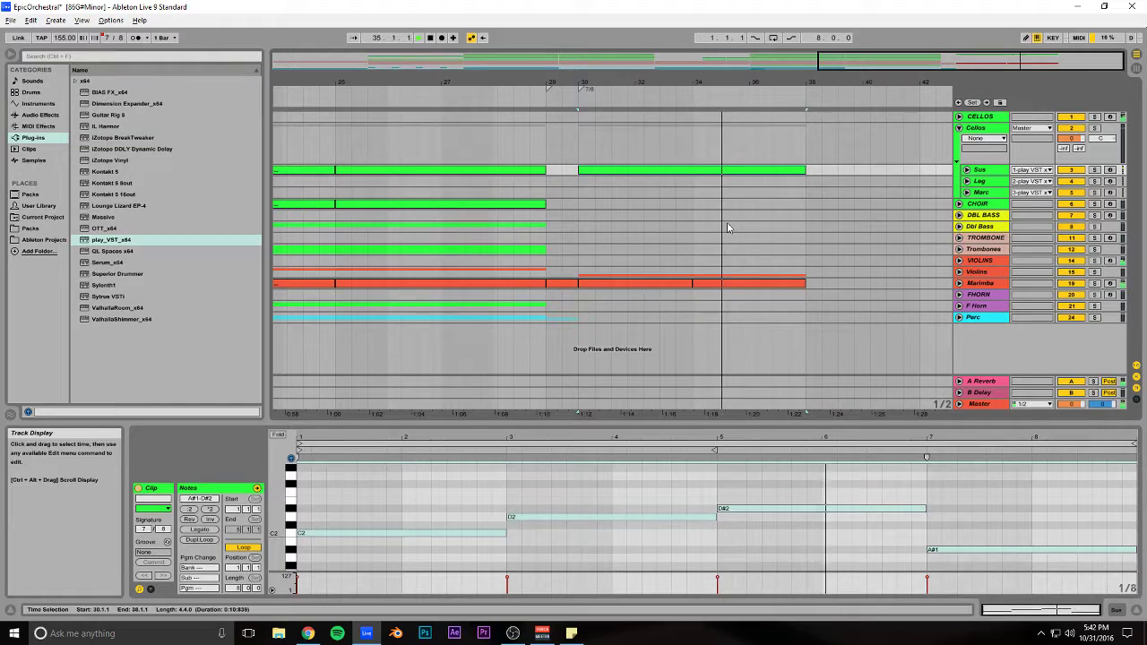
left_click_drag(627, 423, 609, 305)
scroll(439, 423, "up", 2)
key("space")
Step: Add an upper cello voice with A#2 over the C2 note and G#2 over the D2 note while playing
left_click(439, 423)
scroll(439, 423, "up", 1)
left_click_drag(322, 480, 325, 408)
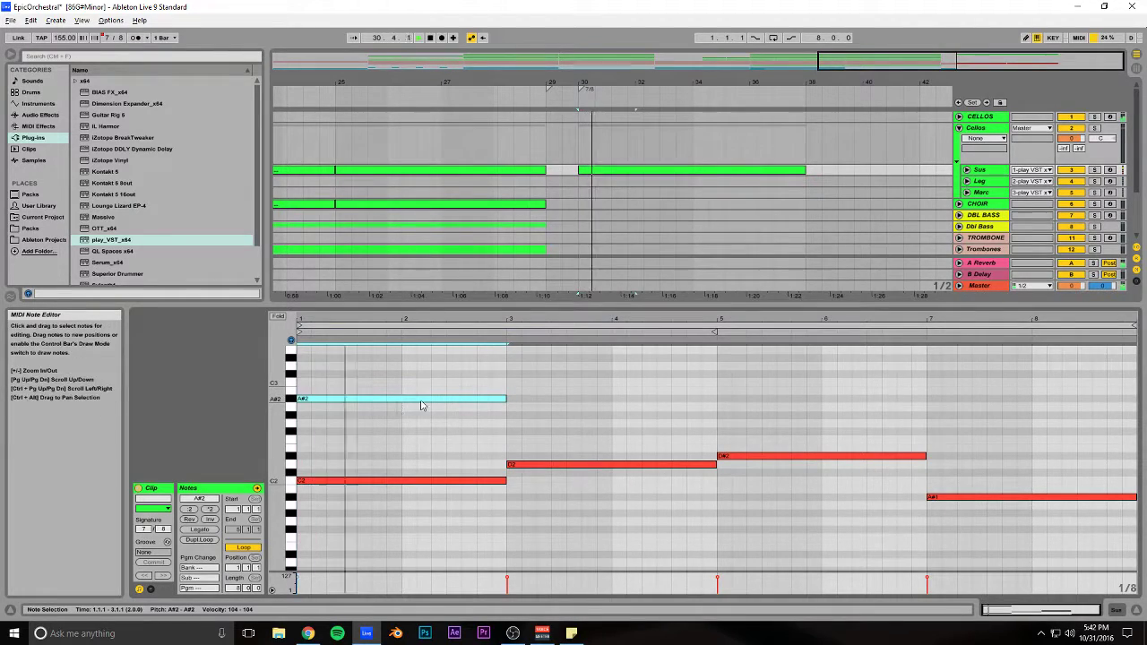
key("ctrl+d")
left_click_drag(547, 402, 549, 418)
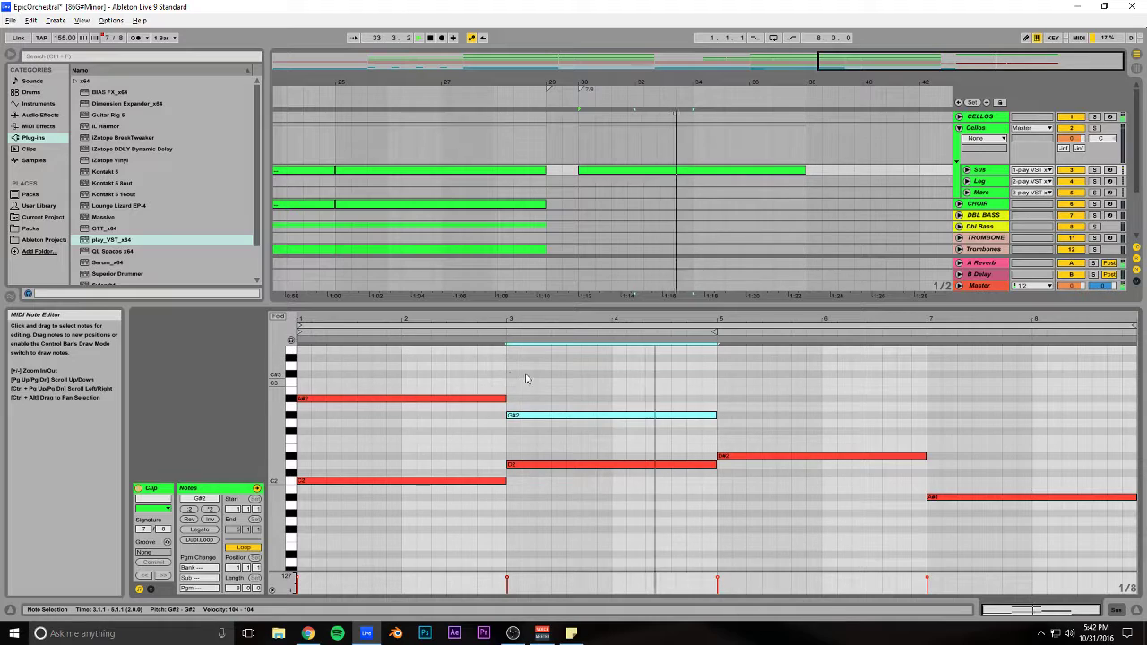
Step: Continue the upper cello voice with G#2 over the D#2 note and G2 over the A#1 note
key("ctrl+d")
key("ctrl+d")
key("Down")
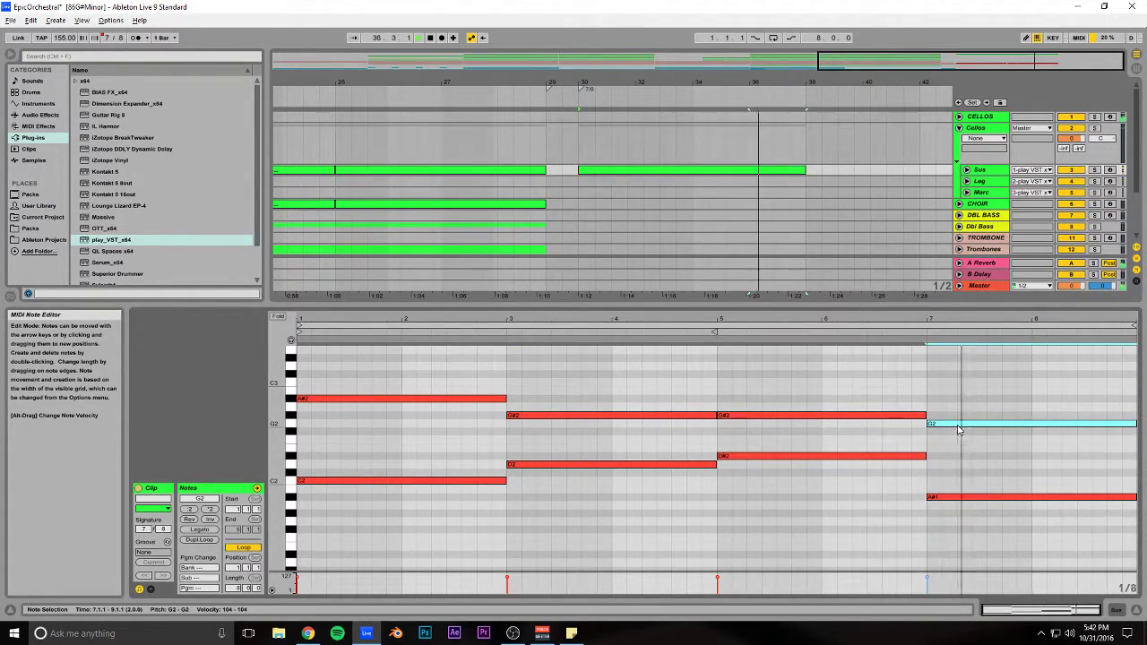
key("space")
Step: Duplicate the cello Sus clip and the two Marimba clips from bar 30 to bar 38
scroll(773, 254, "down", 1)
left_click(661, 146)
key("ctrl+d")
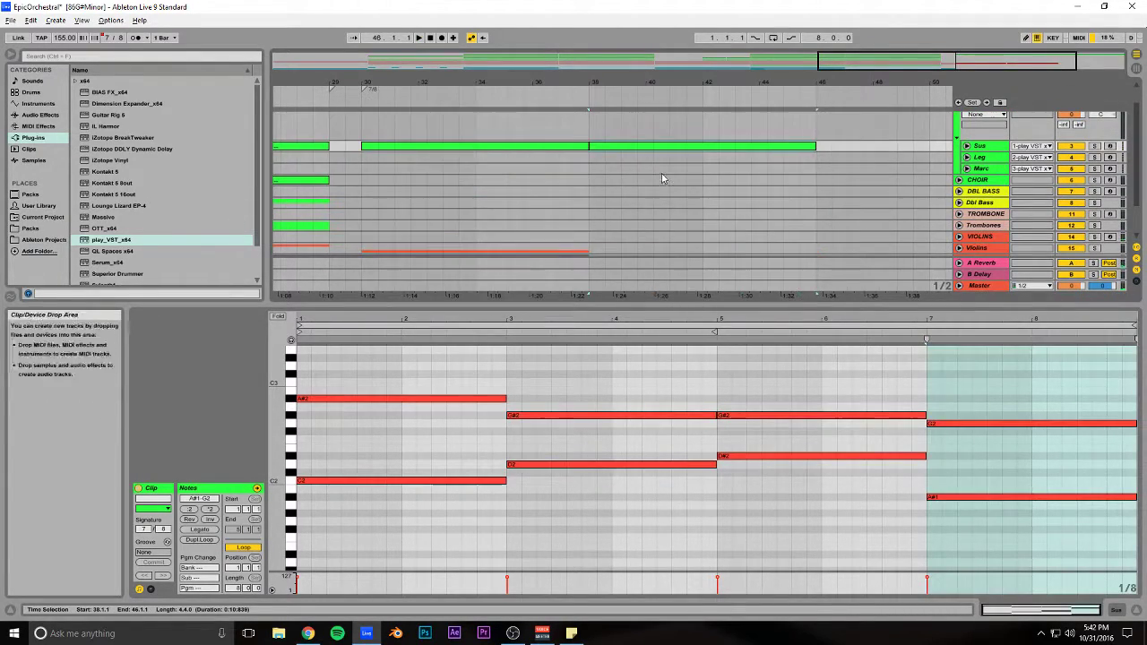
scroll(662, 178, "down", 2)
left_click(451, 218)
key("ctrl+d")
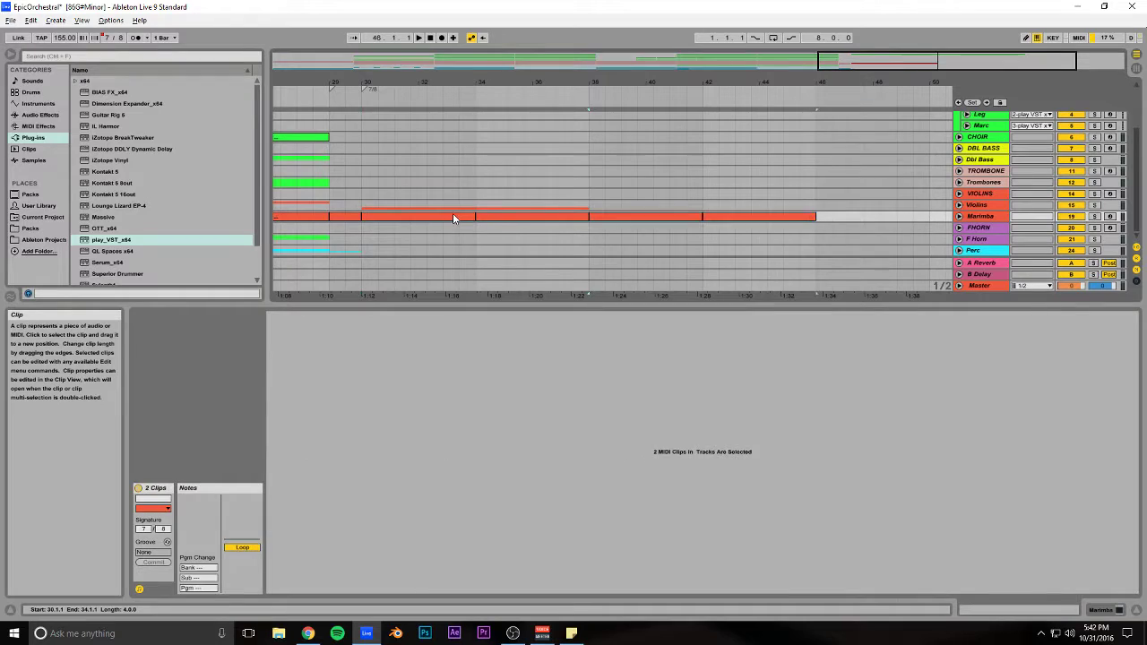
Step: Unfold the Violins group, duplicate its two Leg clips to bar 38, and play the repeated section
left_click(959, 205)
scroll(806, 211, "down", 2)
left_click(508, 208)
key("ctrl+d")
scroll(627, 193, "up", 3)
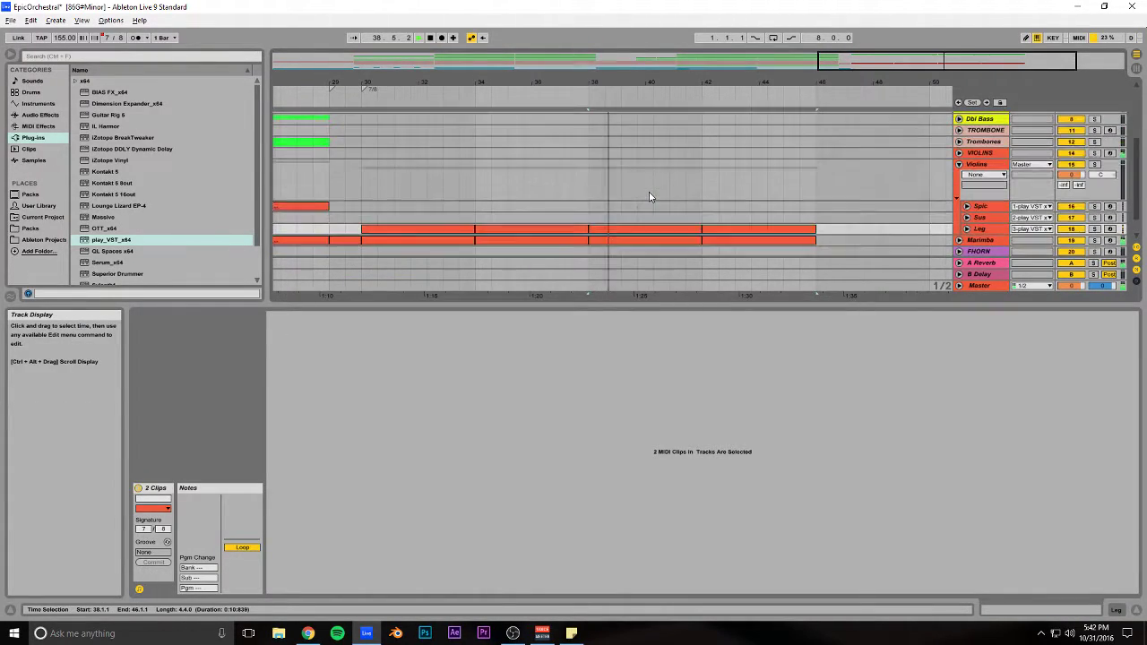
scroll(565, 202, "up", 2)
scroll(582, 207, "up", 2)
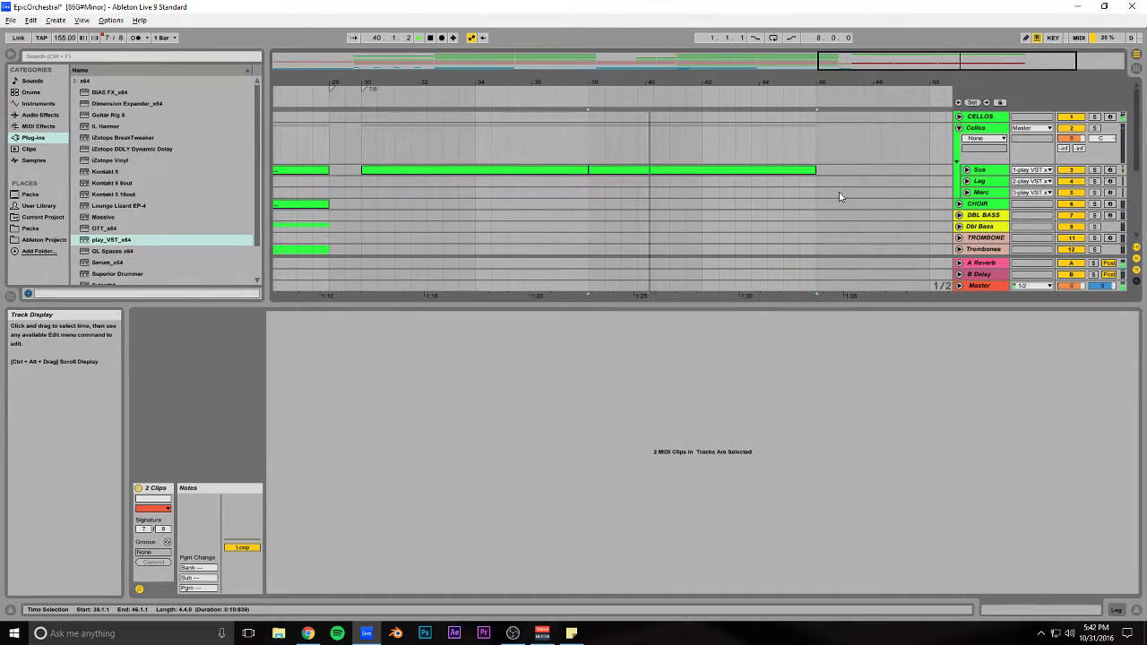
Step: Copy the cello Sus clip at bar 30 onto the double bass Sus track and duplicate it to bar 38
left_click(959, 128)
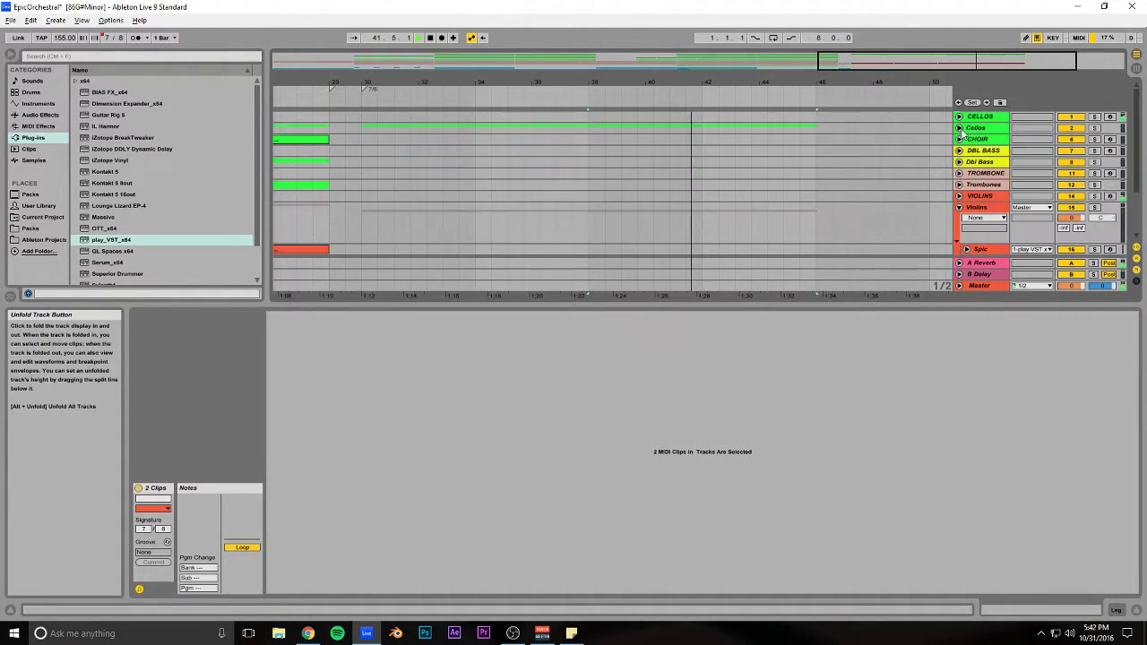
left_click(958, 129)
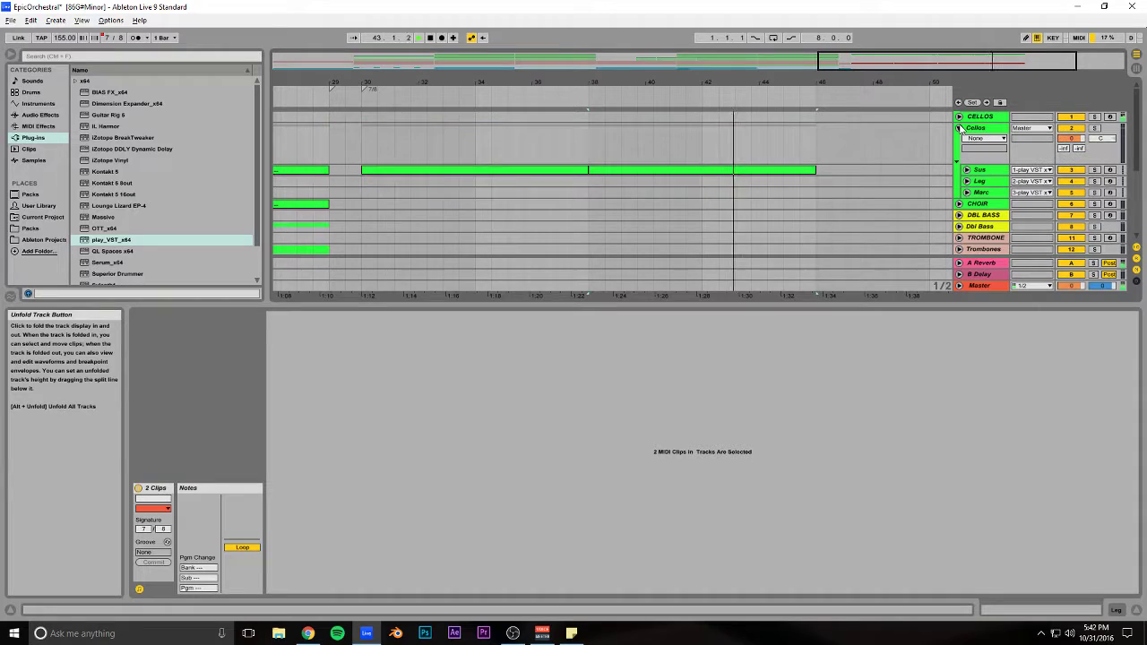
left_click(958, 226)
scroll(769, 186, "down", 2)
left_click_drag(729, 308, 750, 468)
left_click(525, 159)
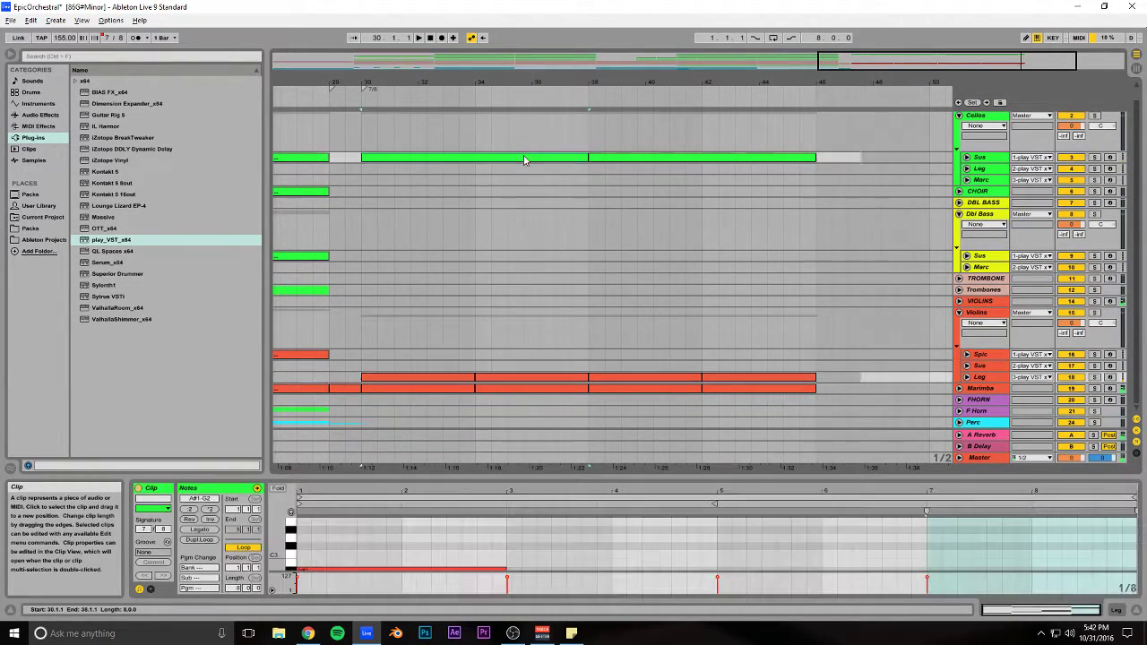
left_click_drag(492, 167, 491, 264)
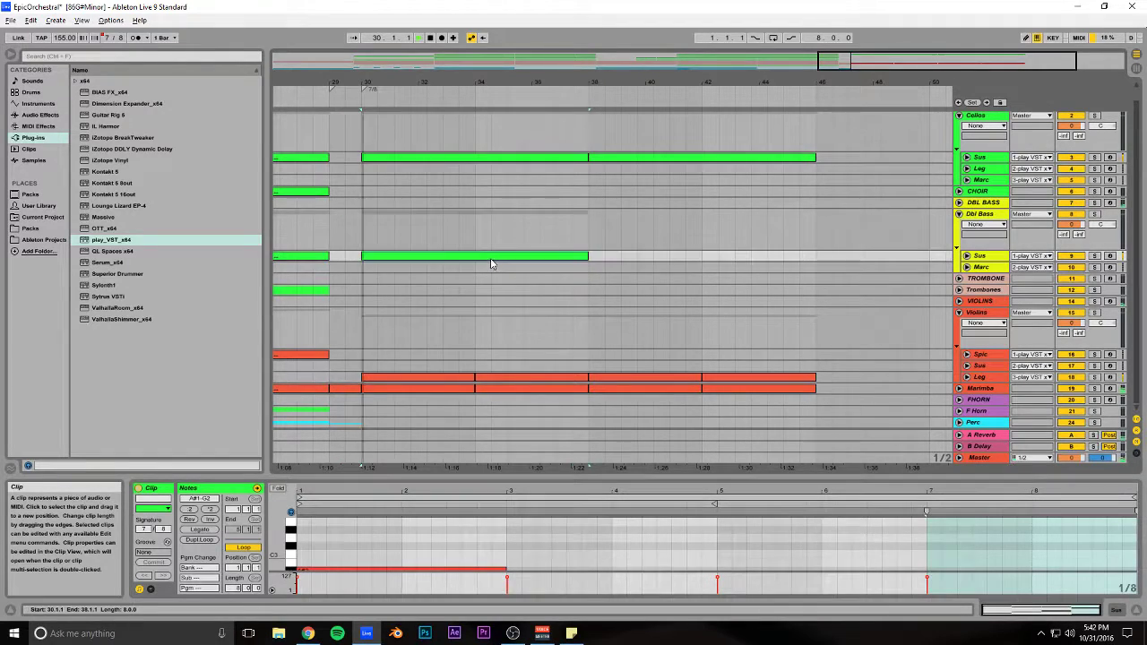
key("ctrl+d")
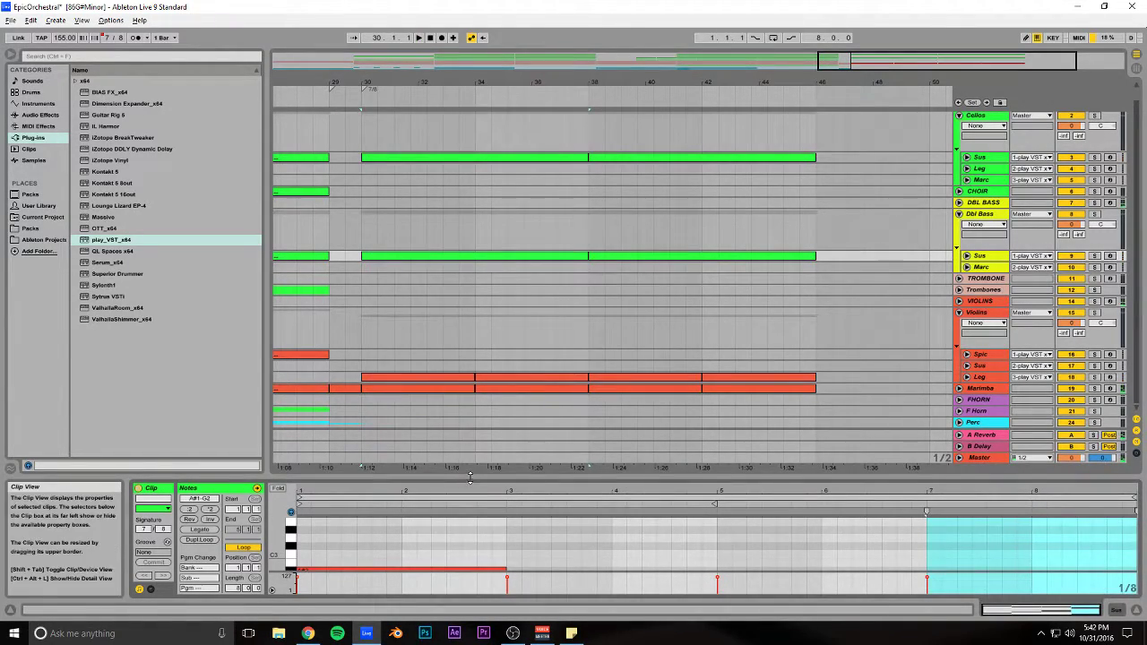
Step: Transpose all notes of the double bass Sus clip at bar 30 down one octave
left_click_drag(727, 477, 728, 269)
left_click_drag(1039, 274, 350, 453)
key("shift+Down")
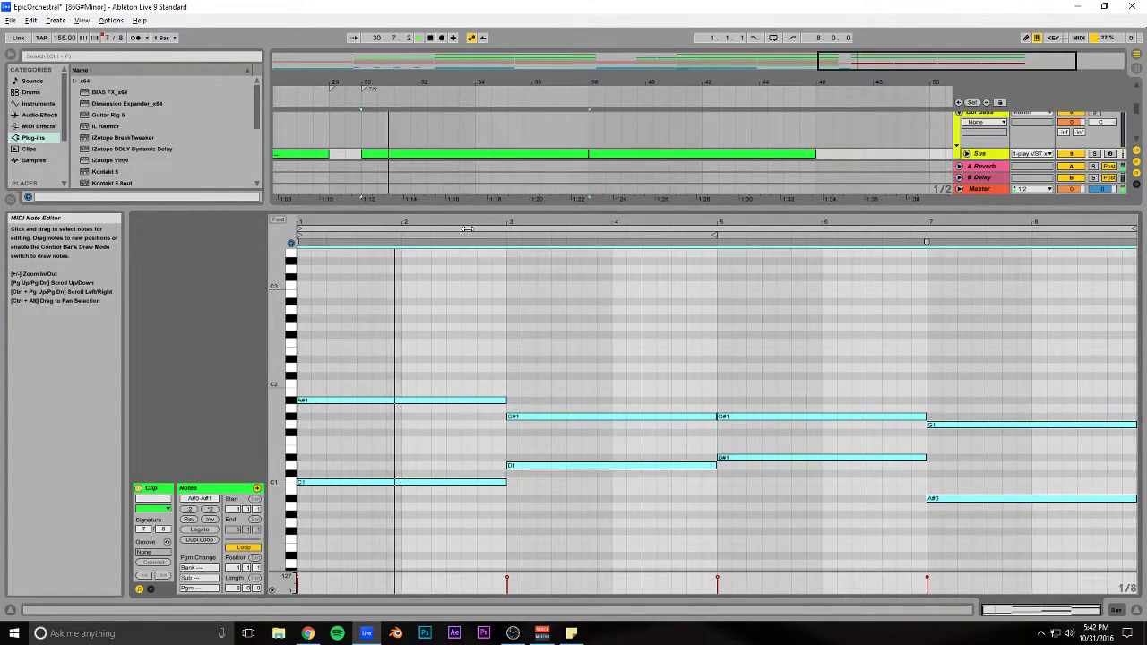
left_click_drag(481, 213, 474, 323)
Step: Delete the double bass clip's upper voice, keeping only C1, D1, D#1 and A#0, while auditioning the section
left_click(577, 352)
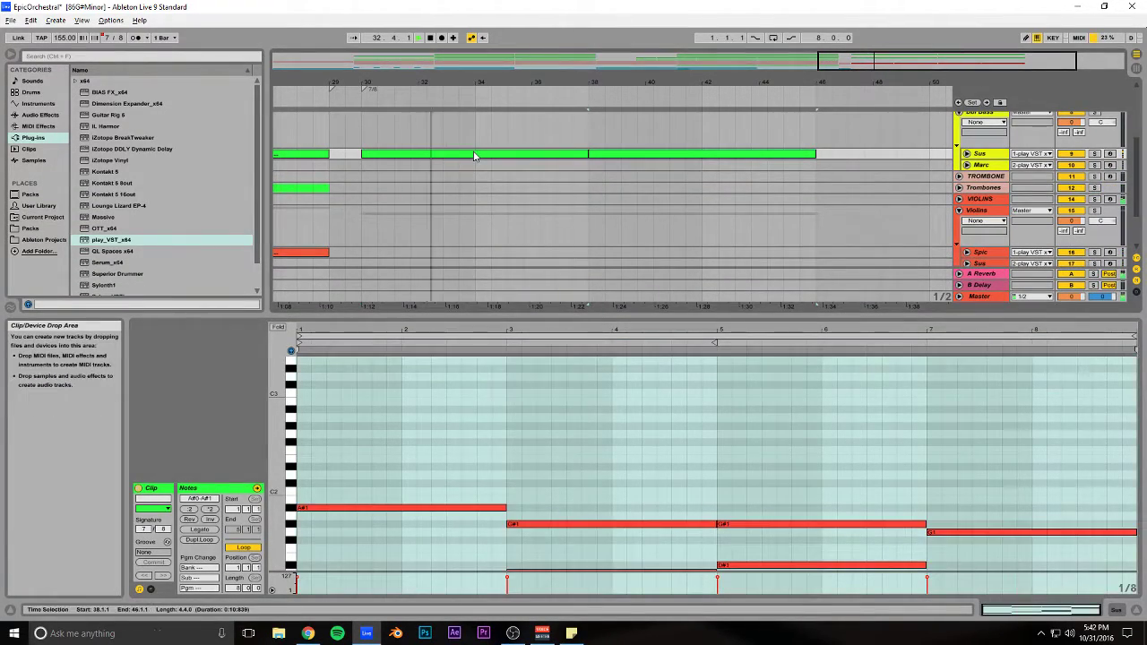
scroll(561, 446, "down", 2)
key("space")
left_click_drag(1066, 405, 323, 490)
key("Delete")
key("space")
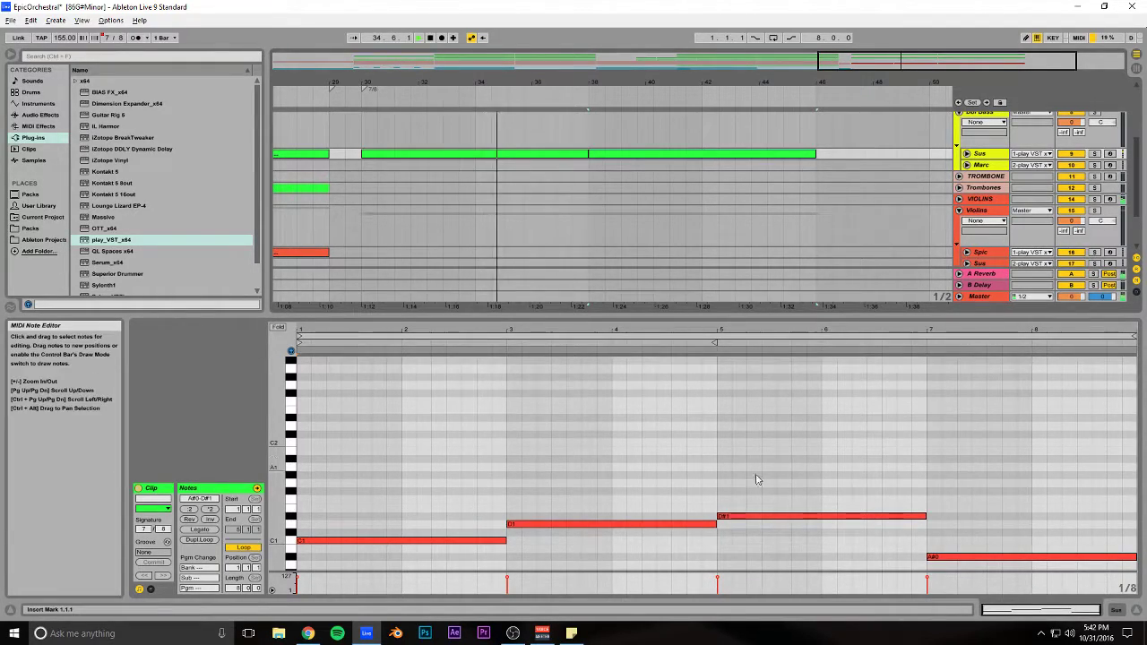
Step: Lower the velocity of all four sustained notes in the double bass clip at bar 30
left_click_drag(1019, 436, 335, 561)
key("space")
left_click_drag(462, 540, 461, 554)
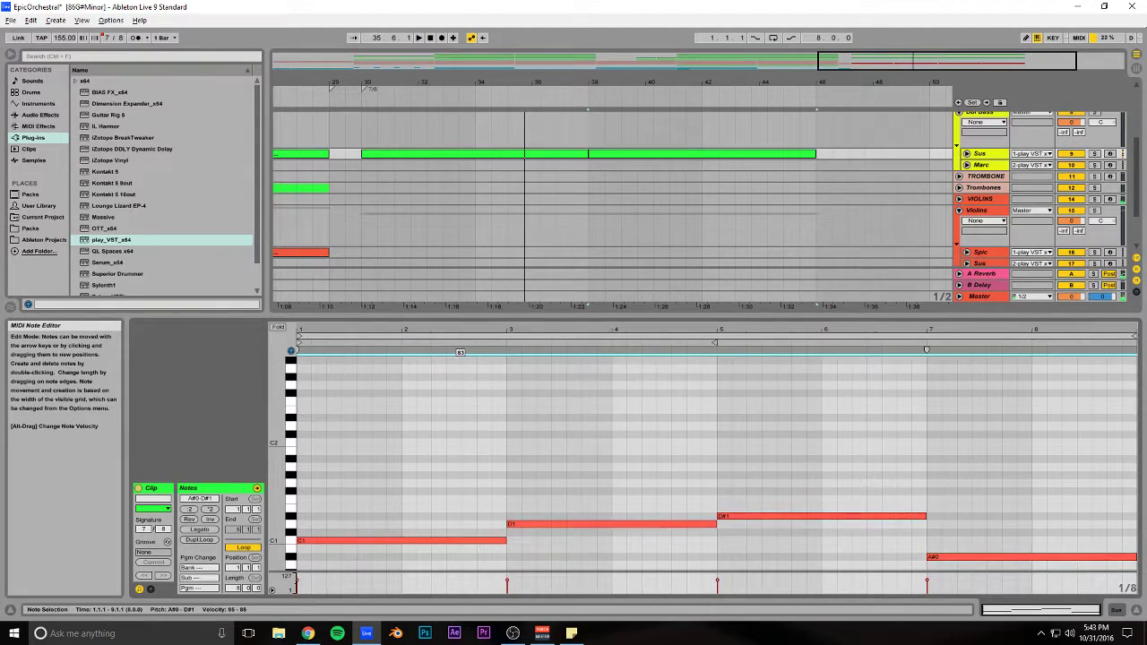
left_click(484, 157)
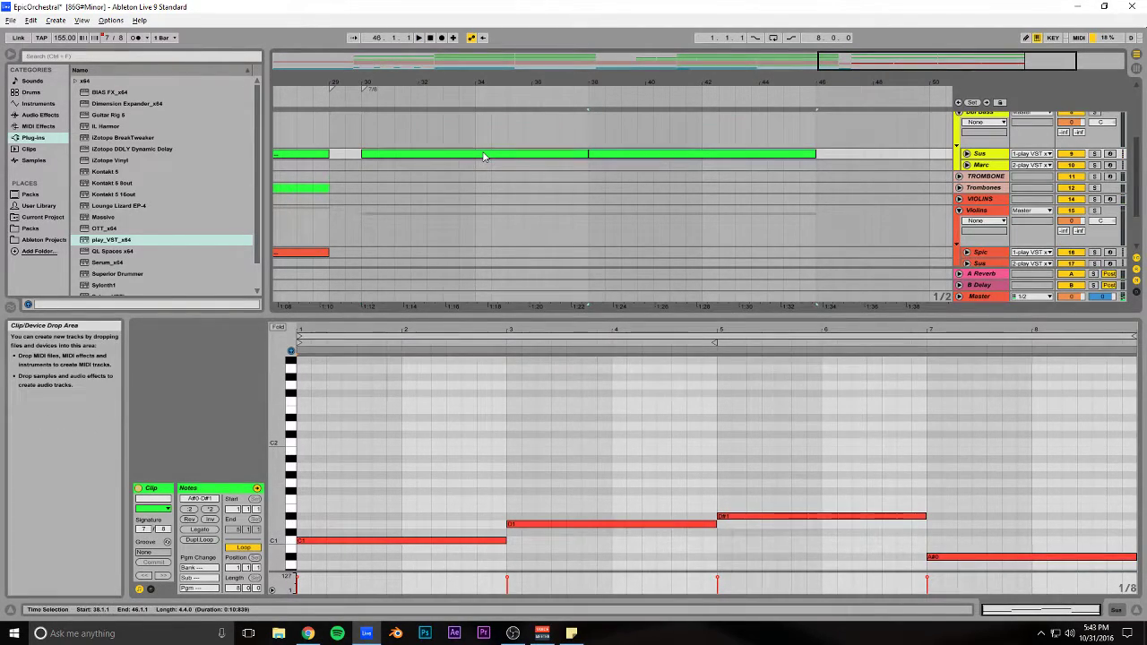
left_click_drag(1013, 463, 377, 574)
left_click_drag(432, 451, 432, 482)
left_click(470, 158)
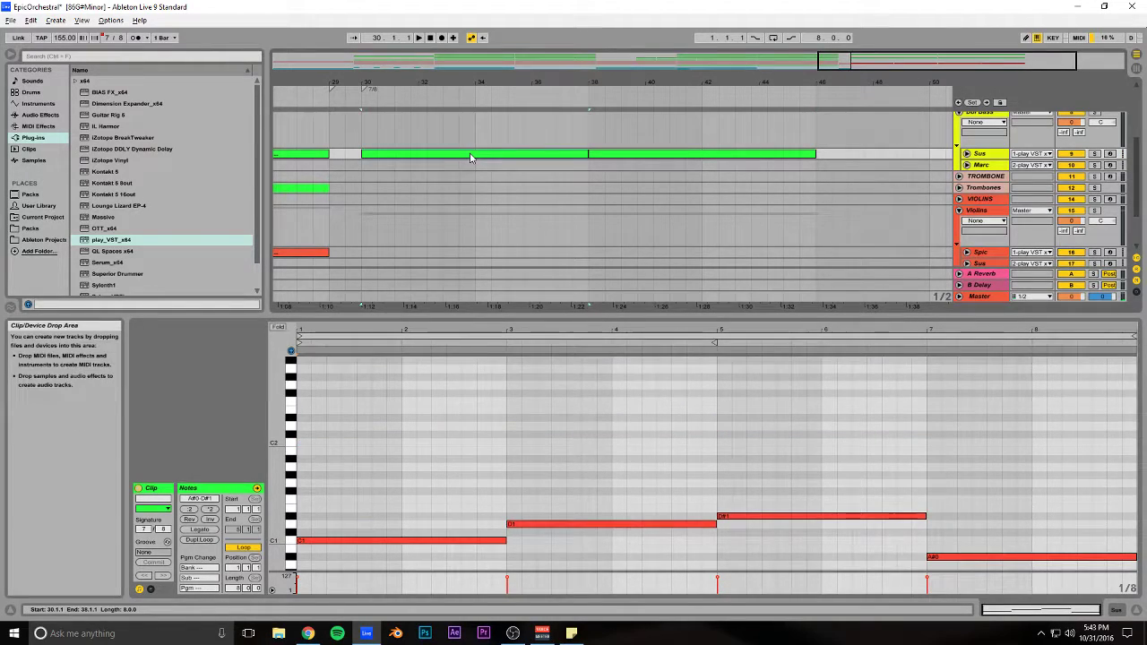
left_click_drag(1028, 436, 442, 540)
left_click(446, 530)
key("ctrl+a")
Step: Duplicate the edited double bass clip from bar 30 to bar 38 and play the section
left_click(496, 154)
key("ctrl+d")
left_click(460, 352)
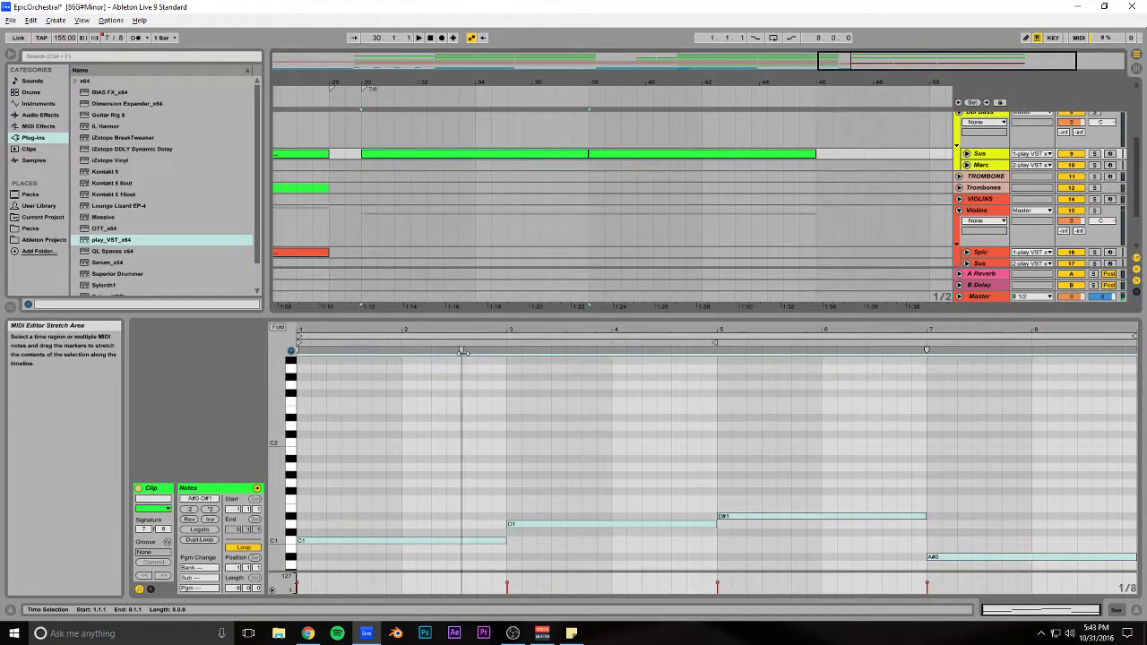
key("ctrl+a")
key("space")
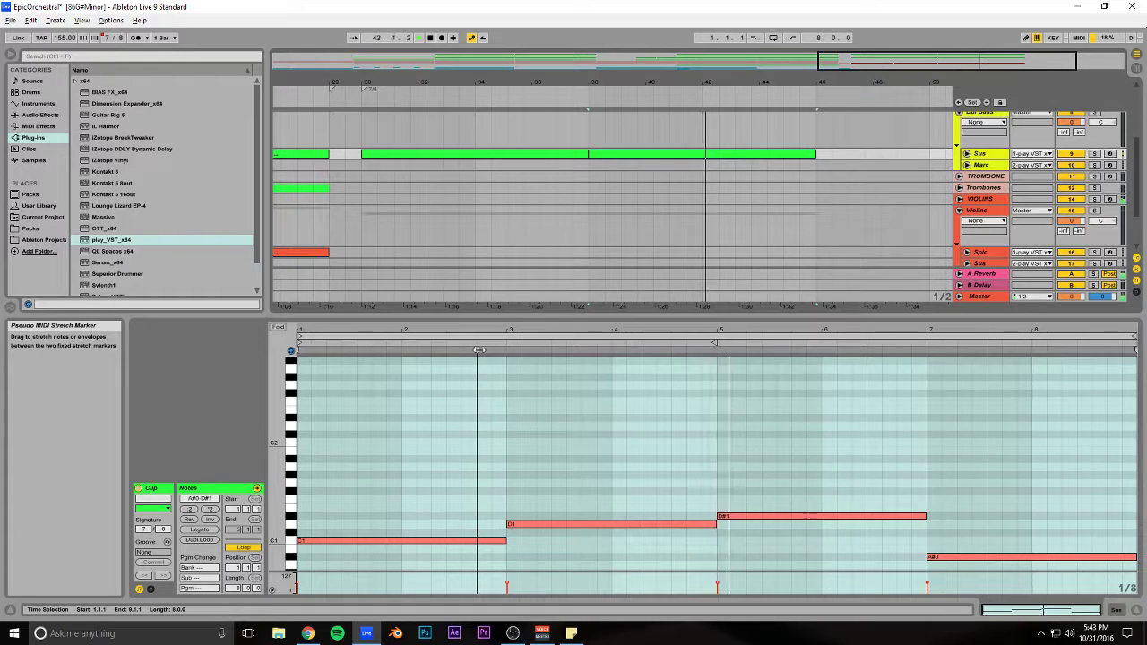
Step: Unfold the Perc group and create an empty MIDI clip on the Snares track from bar 30 to bar 46
scroll(486, 209, "down", 3)
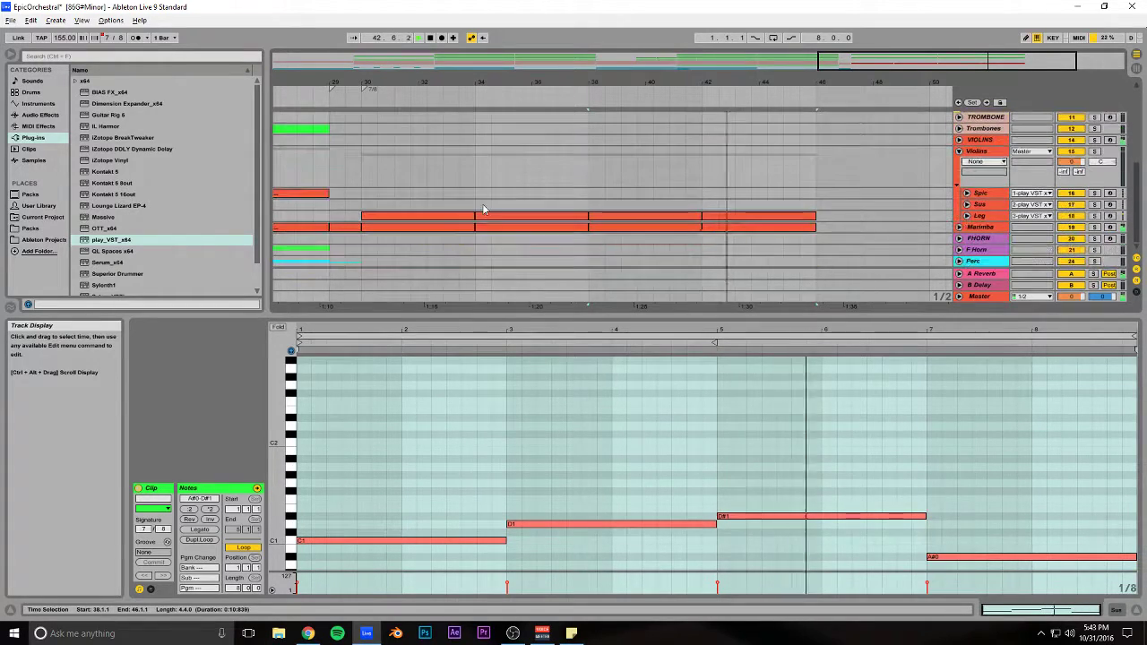
left_click(959, 262)
scroll(569, 209, "down", 3)
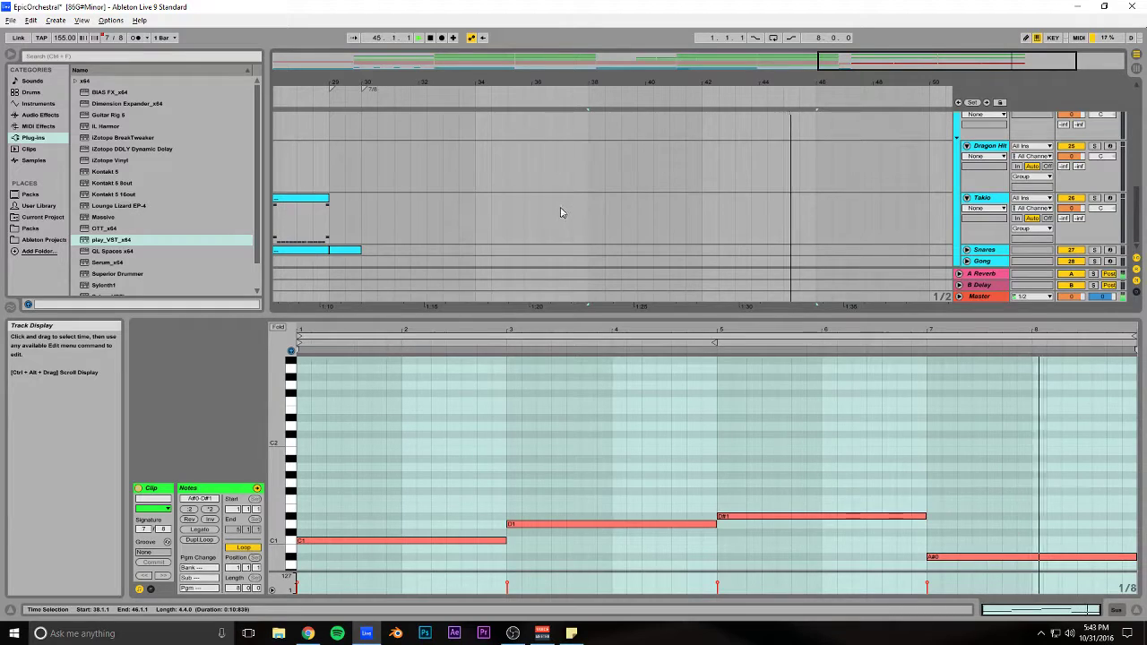
key("space")
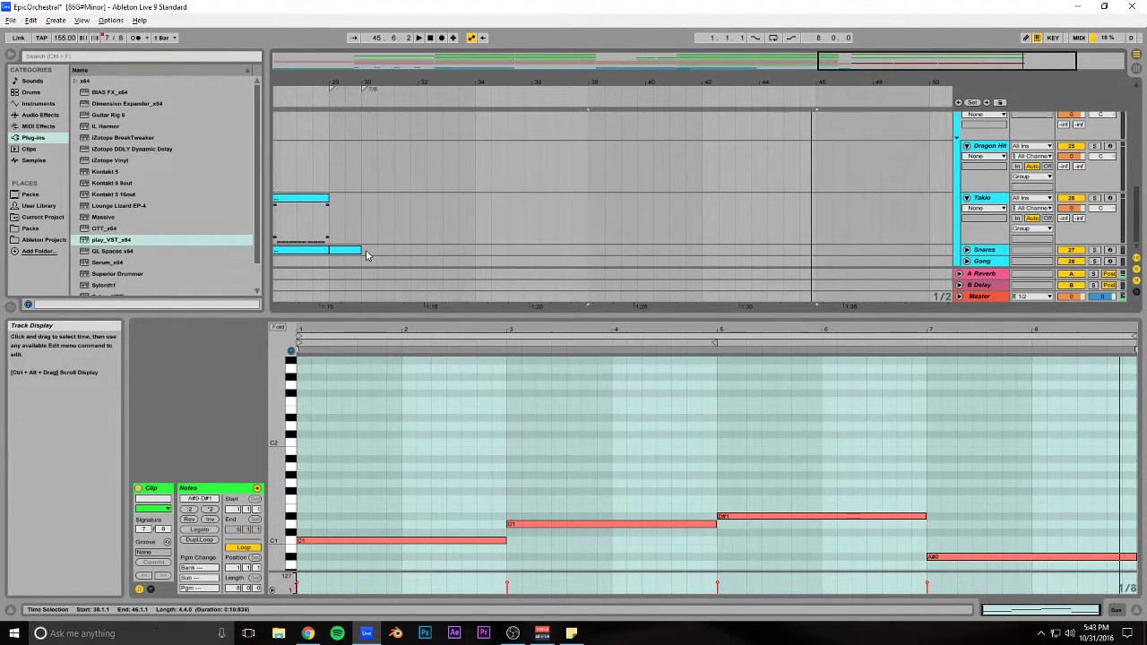
left_click_drag(364, 252, 402, 255)
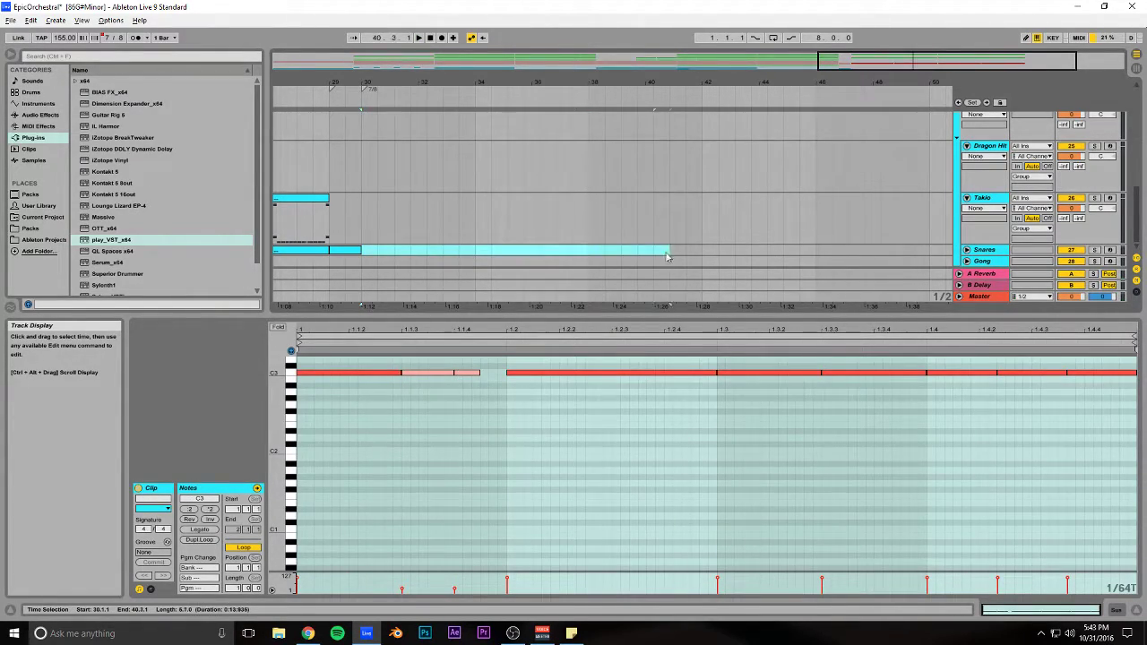
left_click_drag(703, 255, 816, 251)
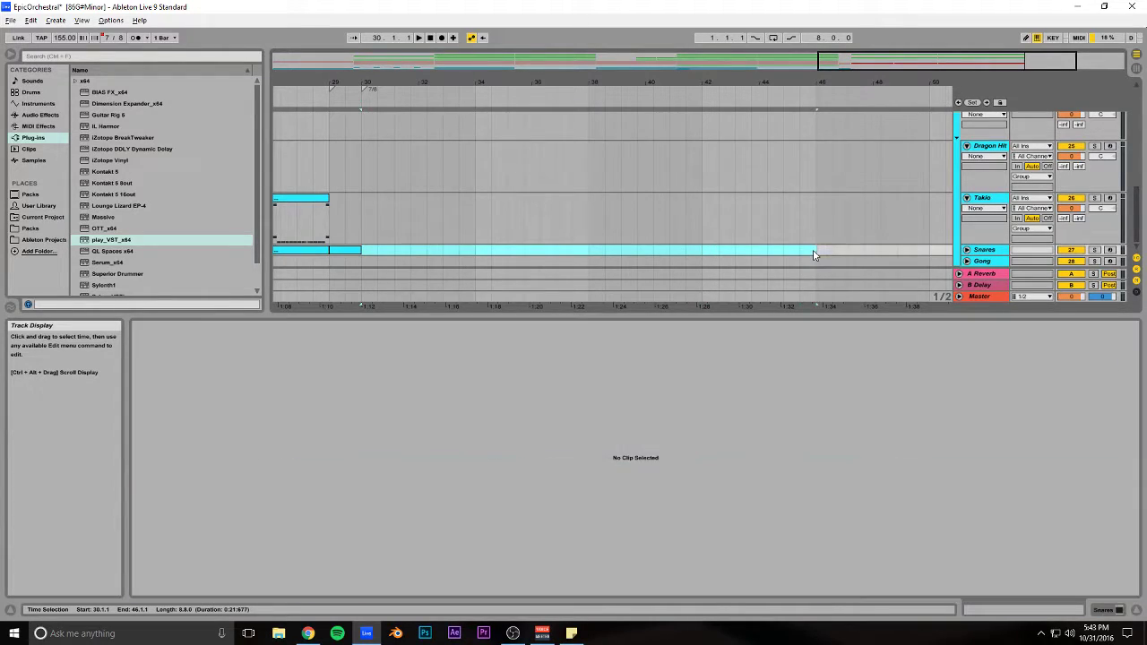
key("ctrl+shift+m")
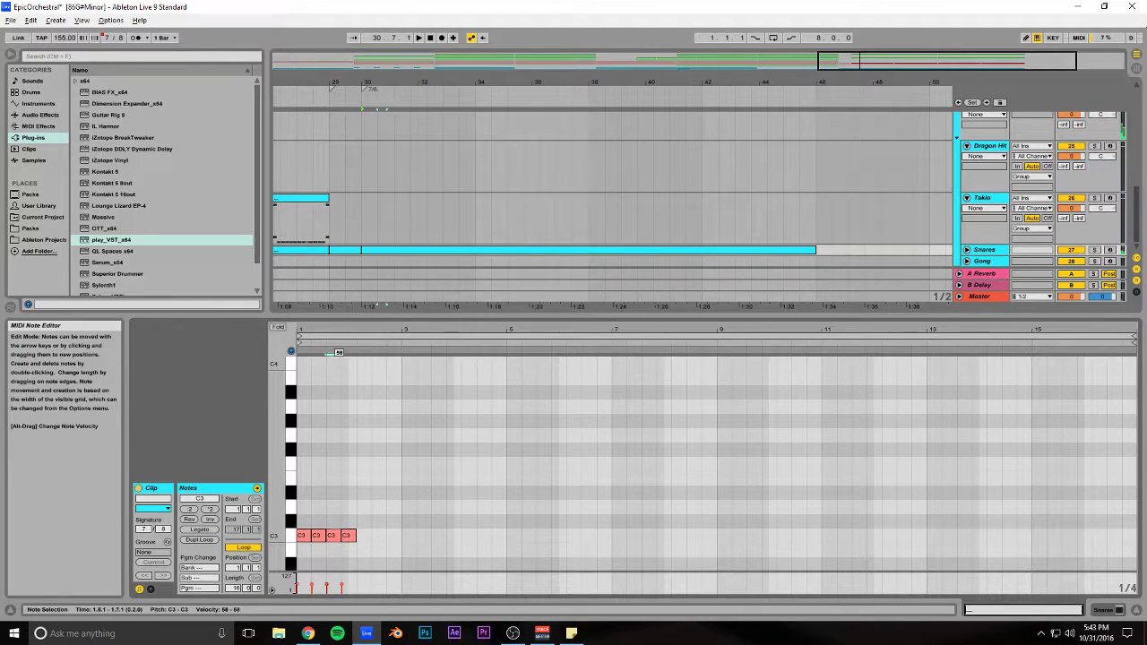
Step: Duplicate the accented quarter-note C3 snare pattern and delete the hits beyond the clip's fourth bar
left_click(346, 537)
key("ctrl+d")
key("ctrl+d")
key("ctrl+d")
key("ctrl+d")
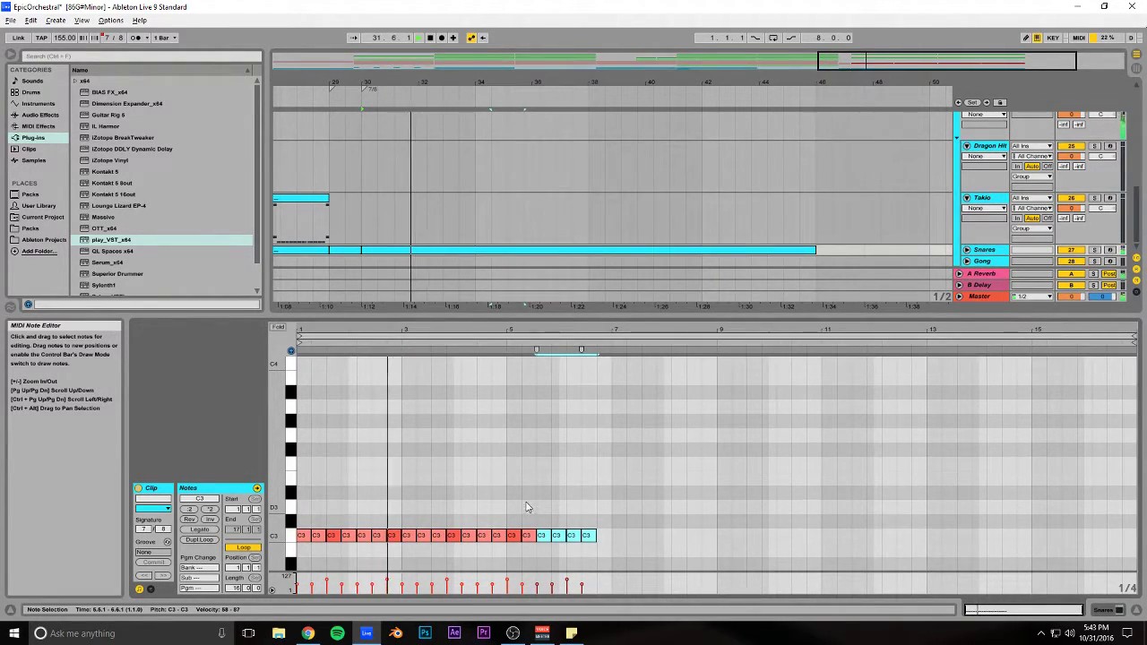
left_click_drag(611, 505, 513, 549)
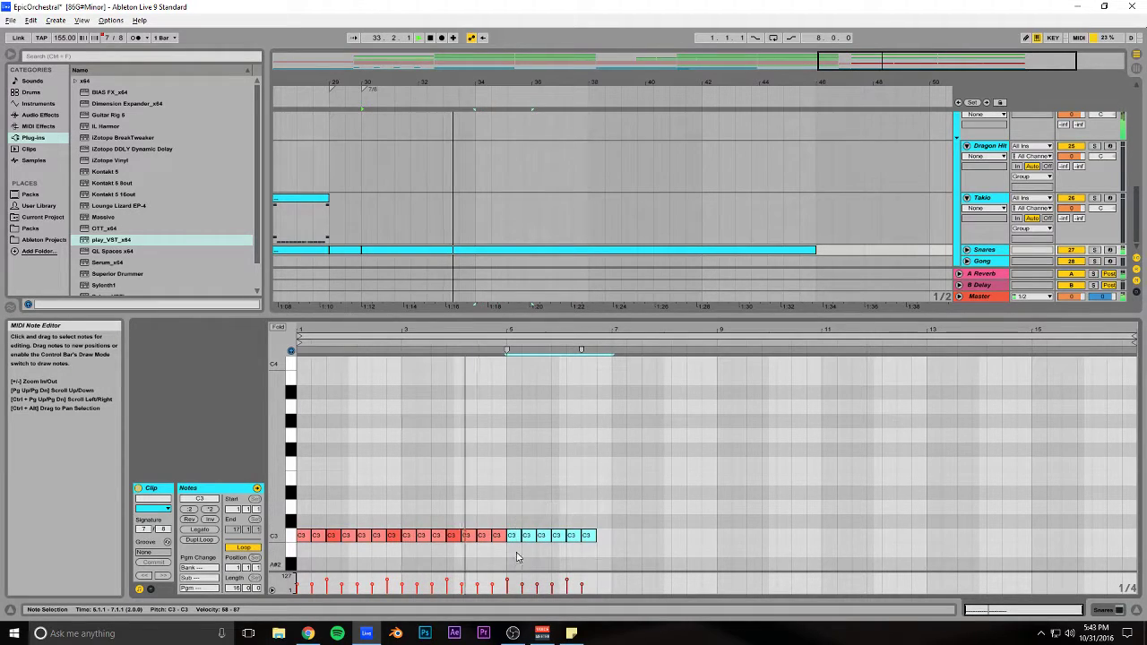
key("Delete")
key("space")
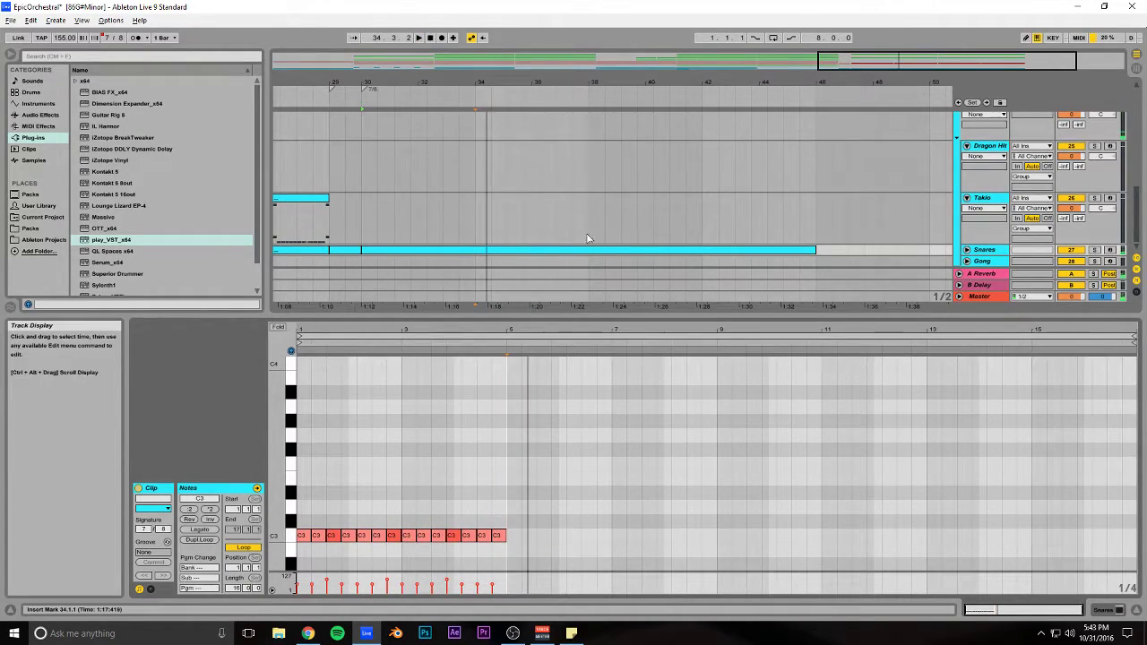
Step: Repeat the four-bar snare pattern until it fills the 16-bar clip and play it
scroll(776, 236, "up", 1)
key("space")
scroll(776, 236, "down", 1)
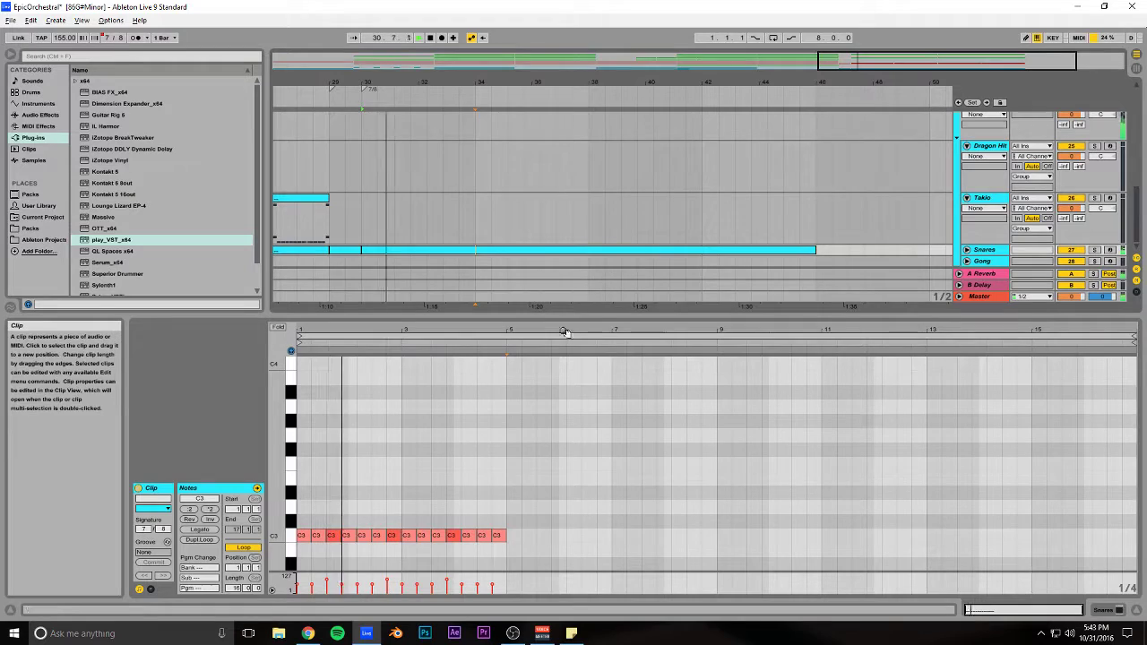
key("space")
left_click_drag(505, 514, 307, 567)
key("ctrl+d")
key("ctrl+d")
key("ctrl+d")
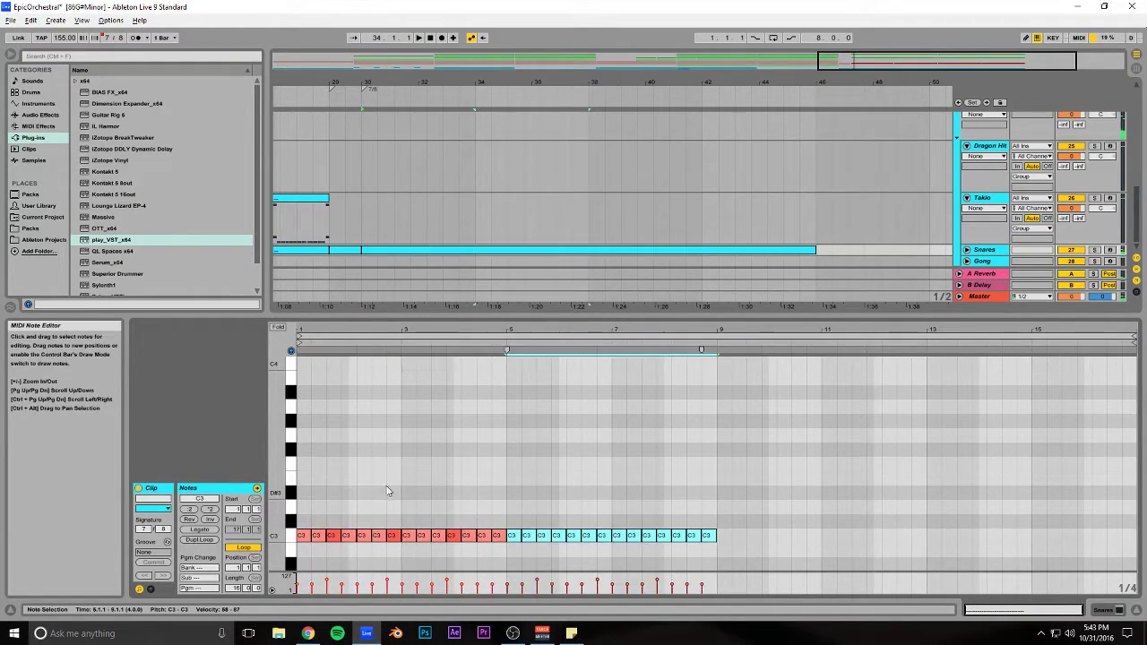
key("space")
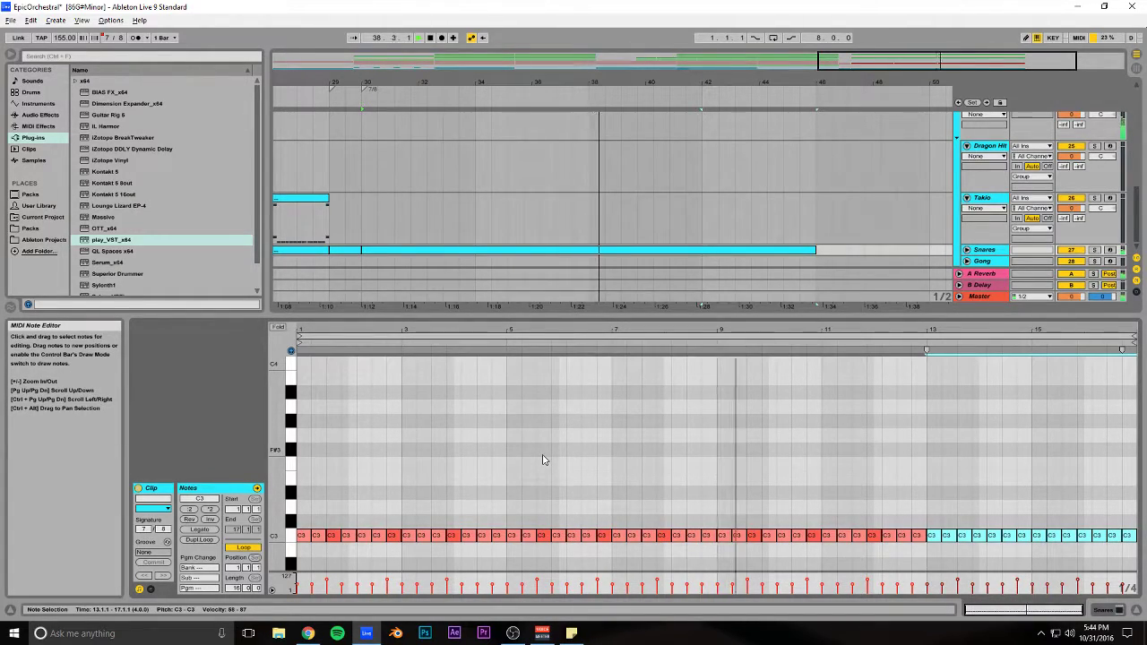
Step: Stop playback and delete every snare note after the first C3 hit
left_click_drag(590, 316, 591, 491)
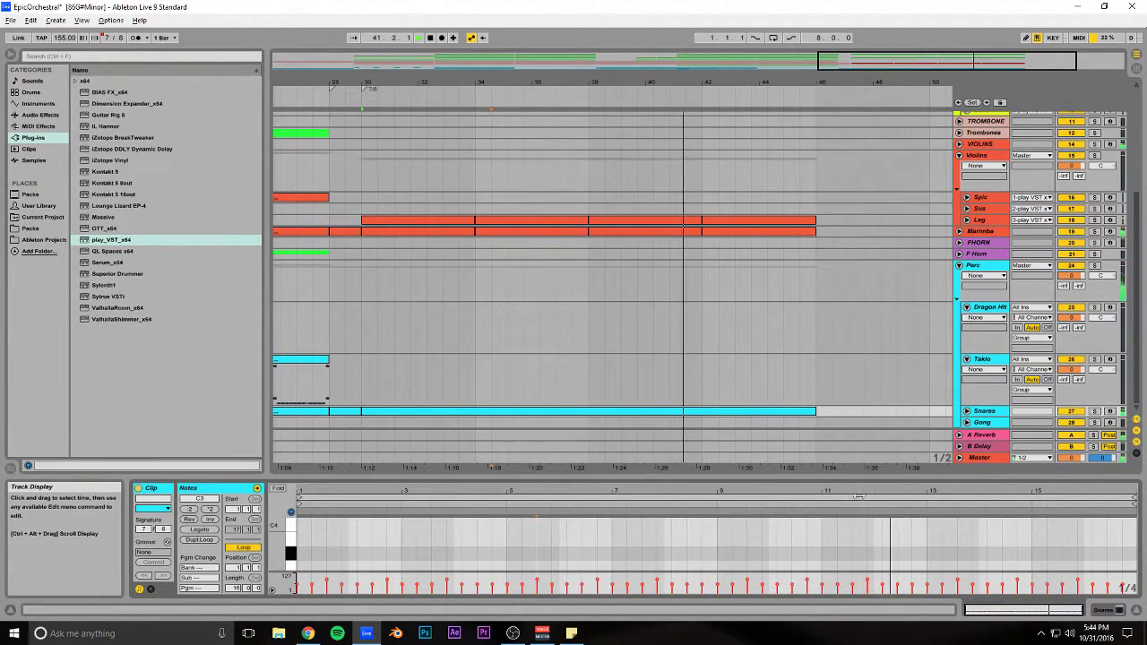
left_click_drag(863, 478, 863, 264)
key("space")
left_click_drag(1130, 463, 318, 515)
key("Delete")
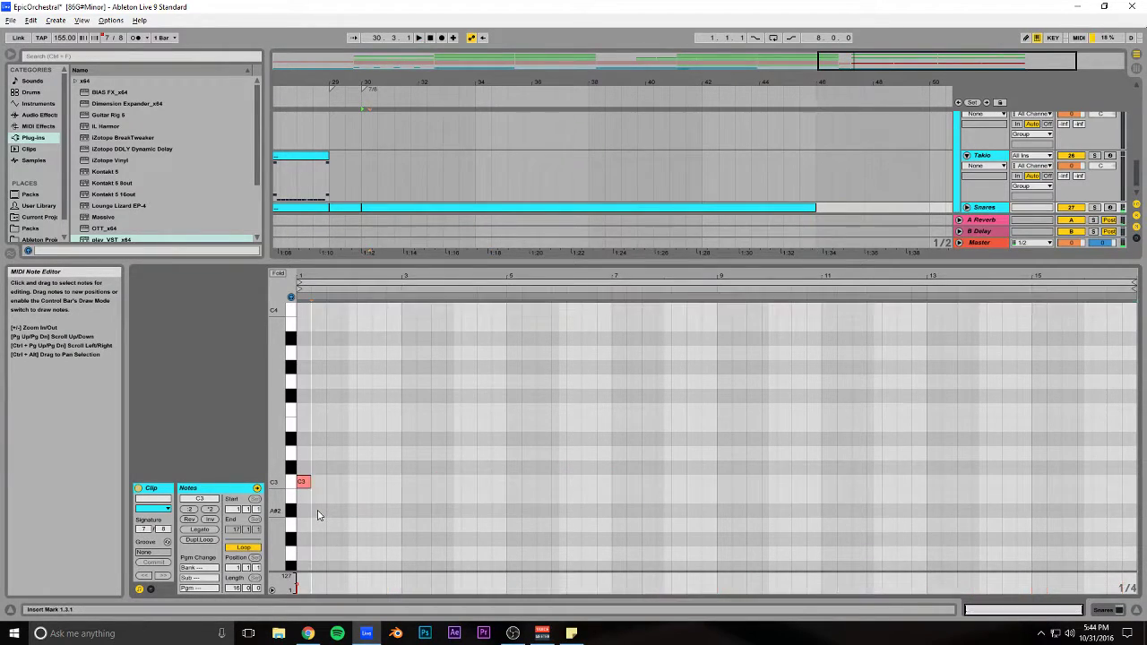
Step: Build a pattern of six eighth-note C3 snare hits accented on the fifth hit, and duplicate it once
left_click_drag(350, 276, 387, 320)
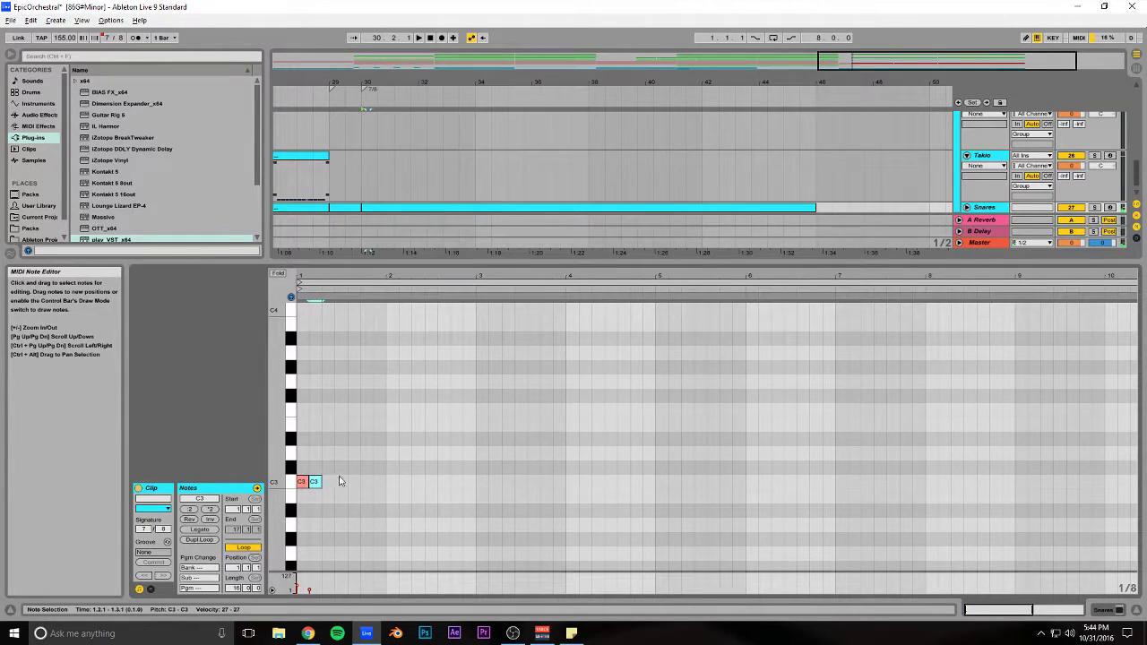
key("ctrl+d")
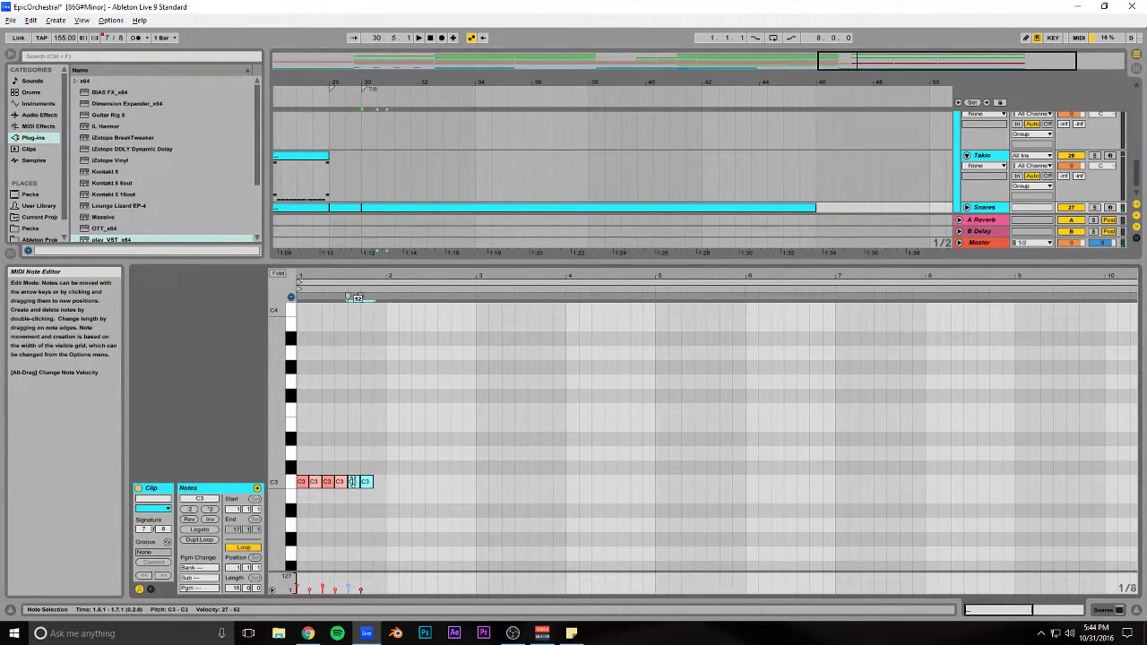
left_click_drag(375, 459, 297, 505)
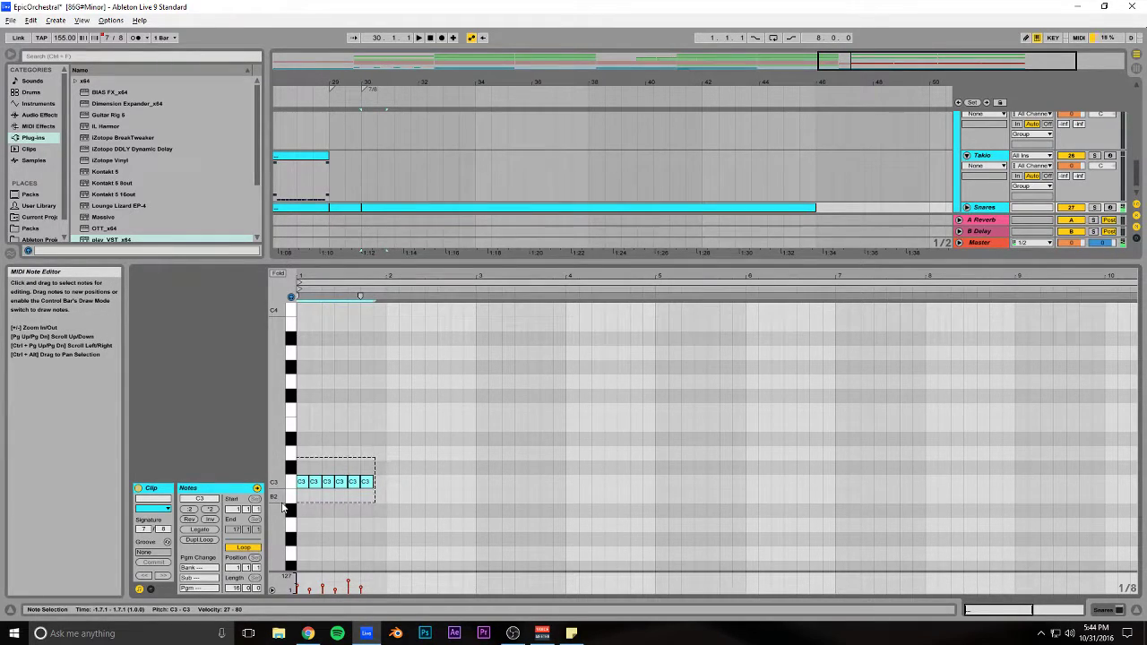
key("ctrl+d")
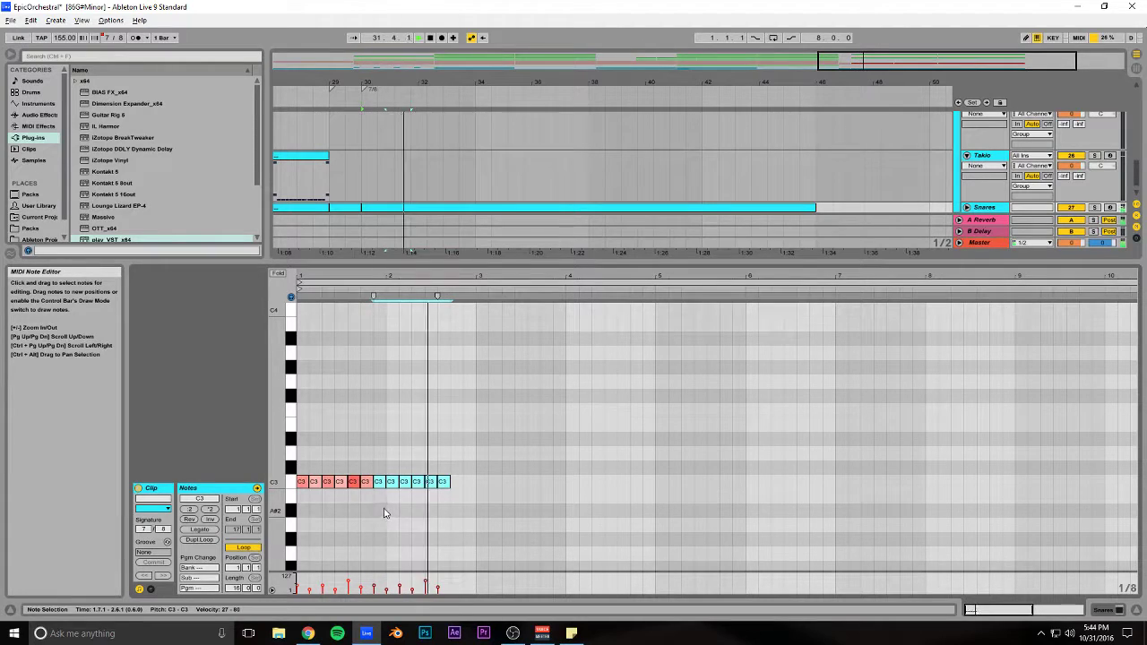
Step: Raise the velocities of the twelve snare hits to a range of 37 to 111 while listening
key("space")
left_click_drag(449, 461, 315, 466)
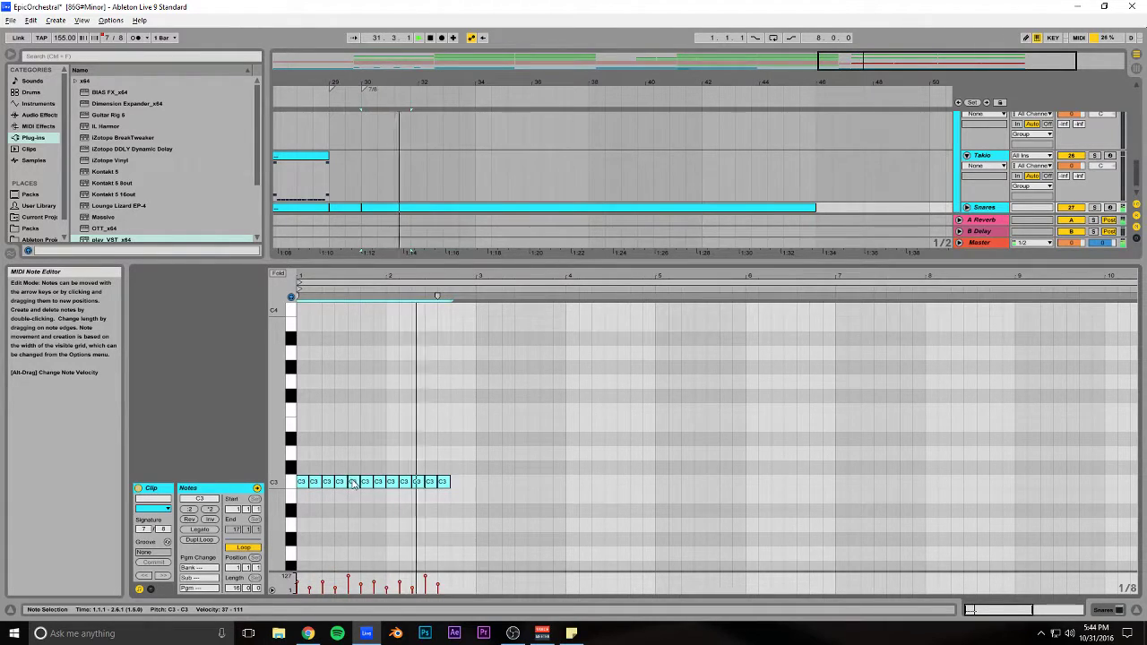
key("space")
Step: Duplicate the twelve-hit snare pattern repeatedly past bar 9 of the clip, and delete every hit from bar 9 onward
left_click_drag(451, 462, 305, 501)
key("ctrl+d")
key("ctrl+d")
key("ctrl+d")
key("ctrl+d")
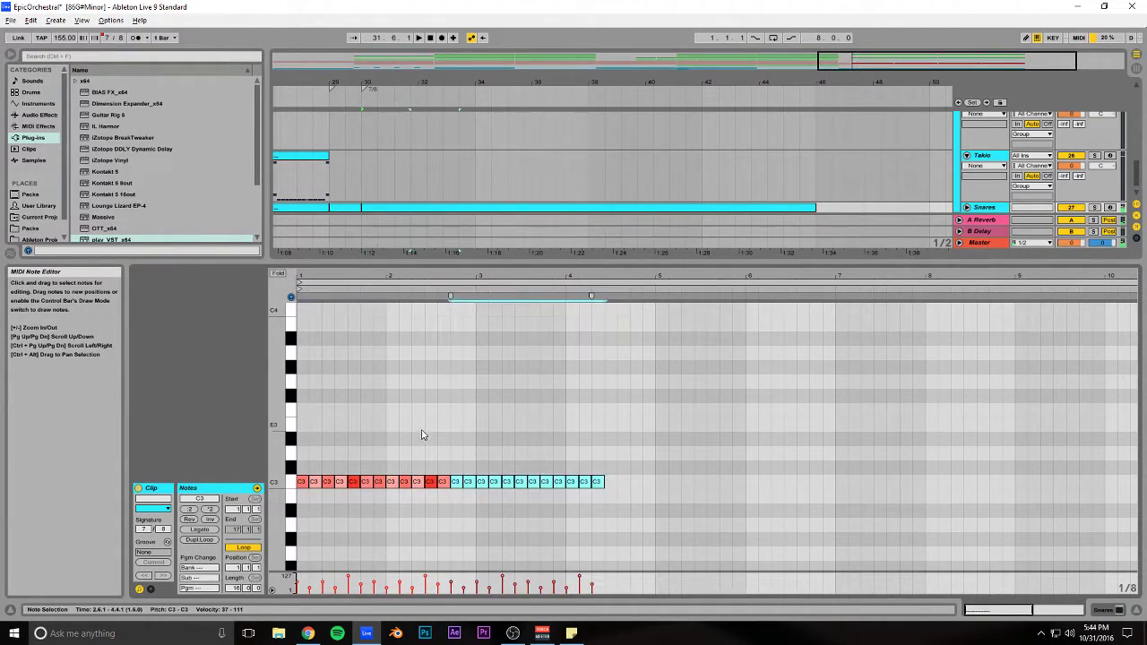
key("ctrl+d")
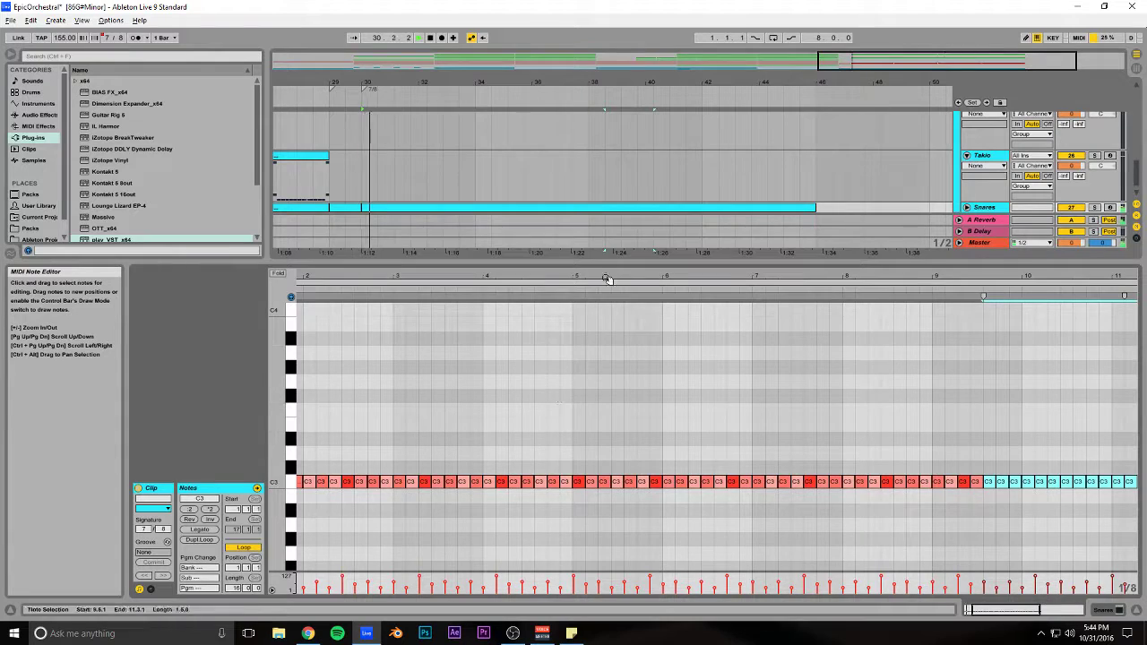
double_click(1005, 610)
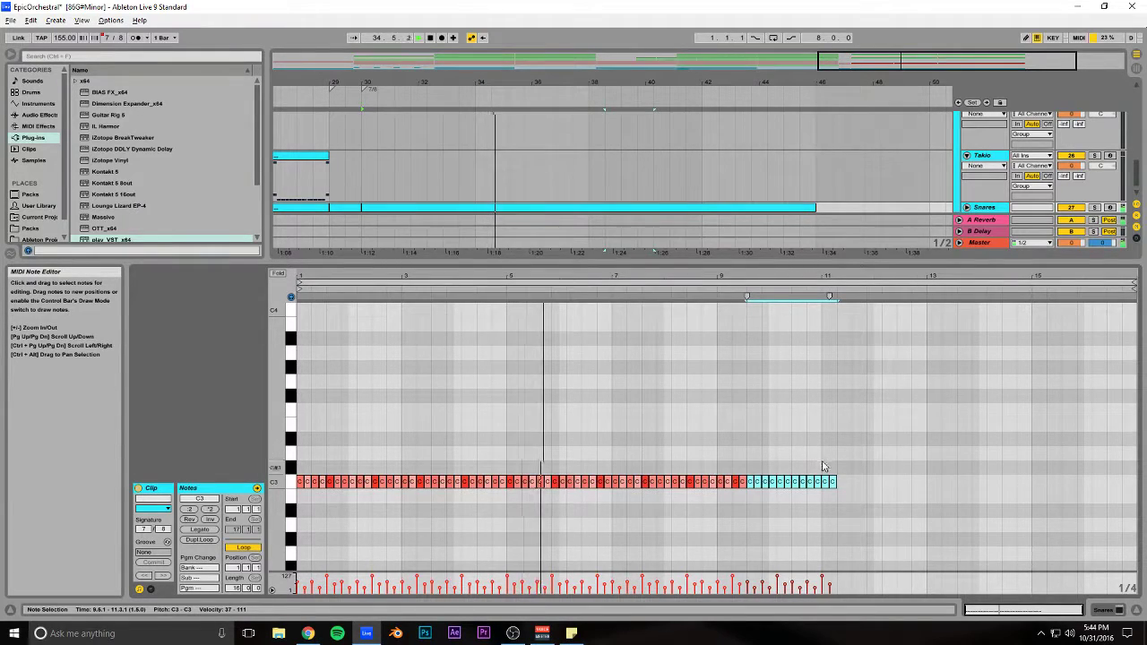
left_click_drag(838, 464, 717, 507)
key("Delete")
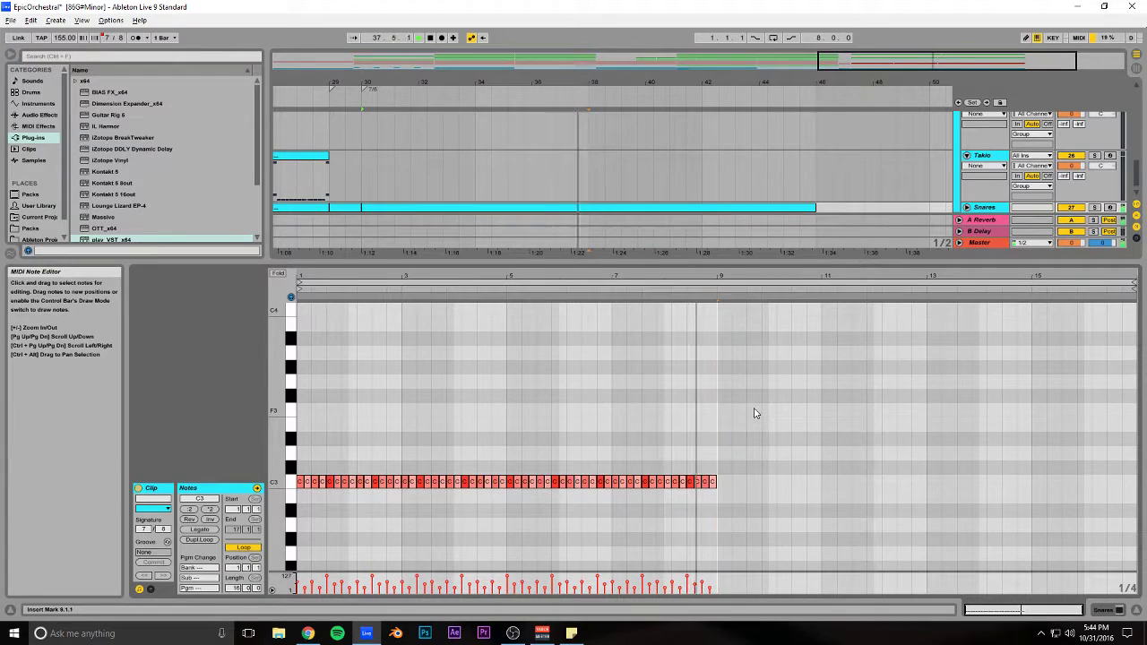
Step: Duplicate the first eight bars of snare hits to fill the 16-bar clip, and save the set
left_click_drag(715, 439, 294, 525)
key("ctrl+d")
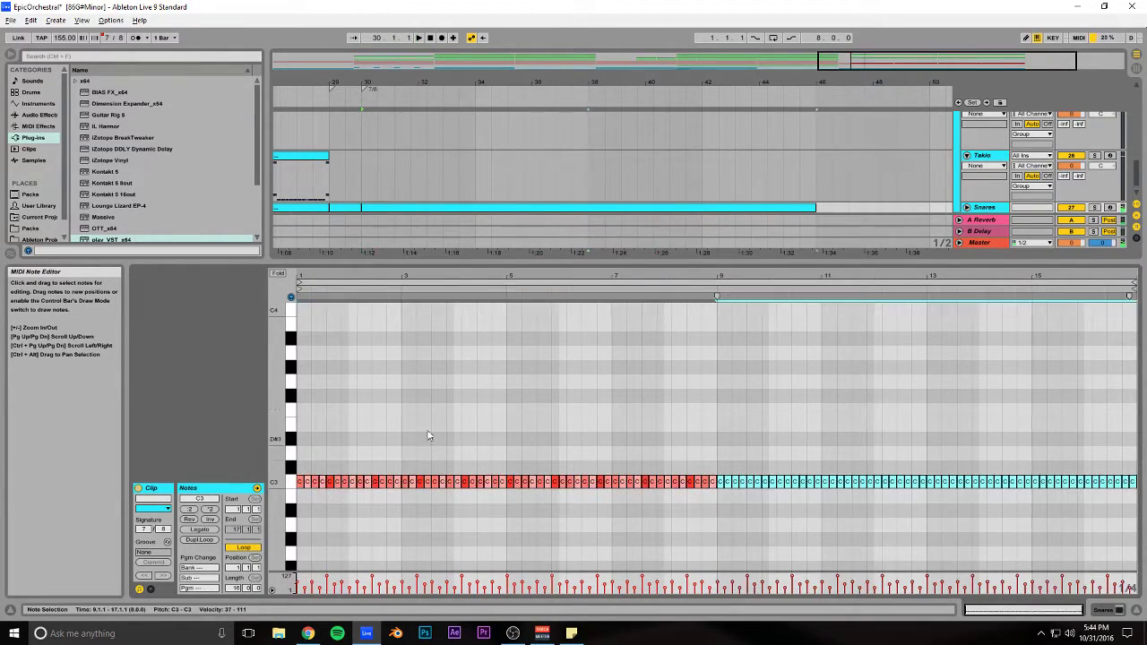
key("ctrl+s")
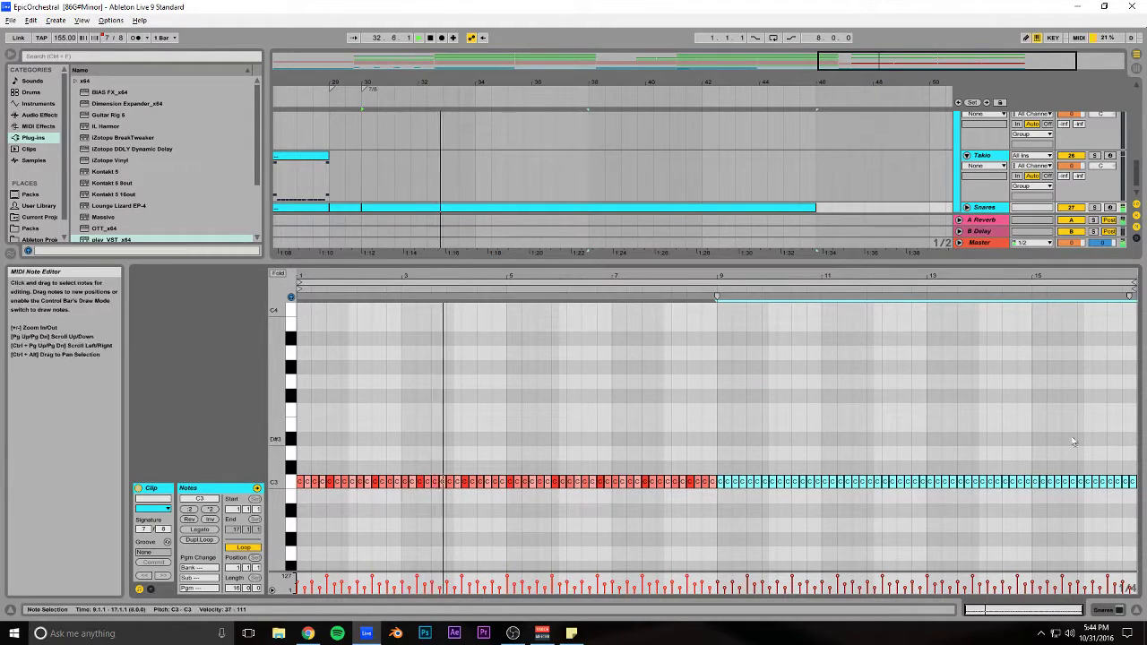
Step: Lower the Snares track volume to -3.0 dB
left_click_drag(911, 265, 912, 401)
left_click(967, 325)
scroll(971, 326, "down", 1)
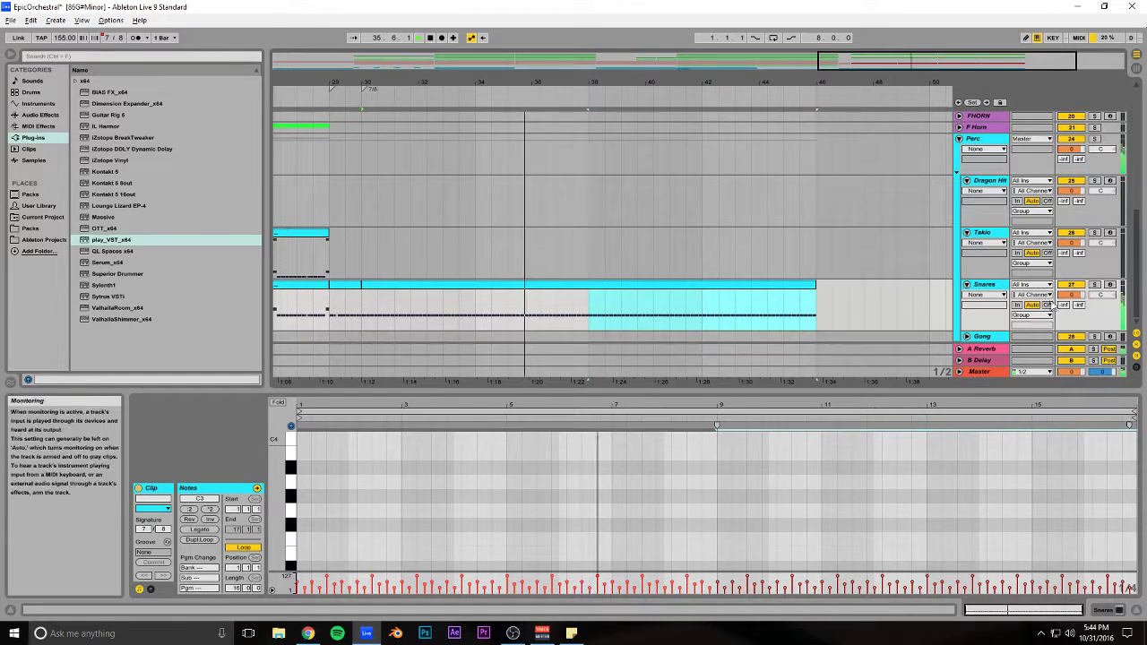
left_click_drag(1071, 295, 1071, 310)
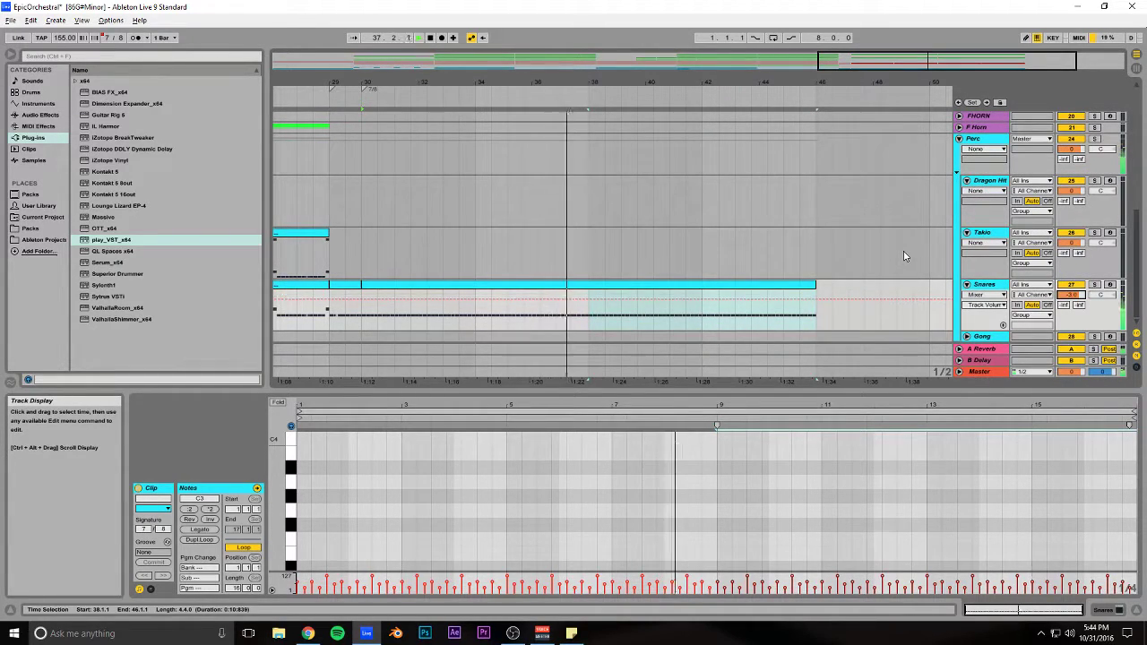
Step: In the Violins Leg clip starting at bar 38, raise the third note to G#4 and the last note to C5
scroll(668, 206, "up", 6)
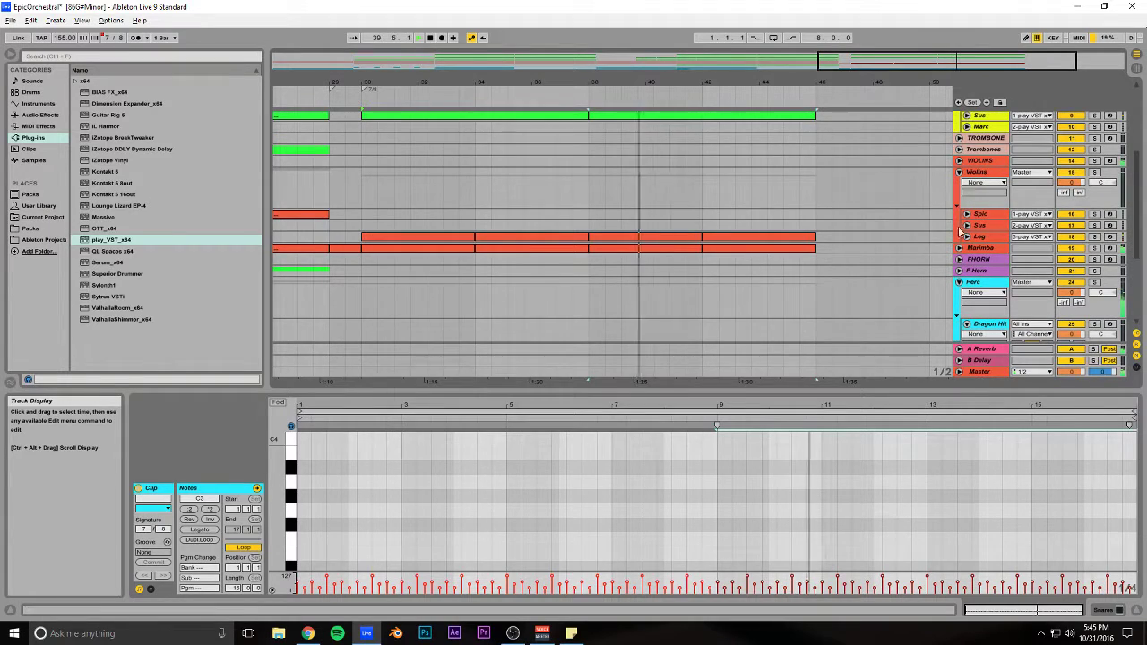
double_click(618, 237)
key("space")
left_click(521, 454)
left_click_drag(759, 484, 761, 441)
left_click(1068, 548)
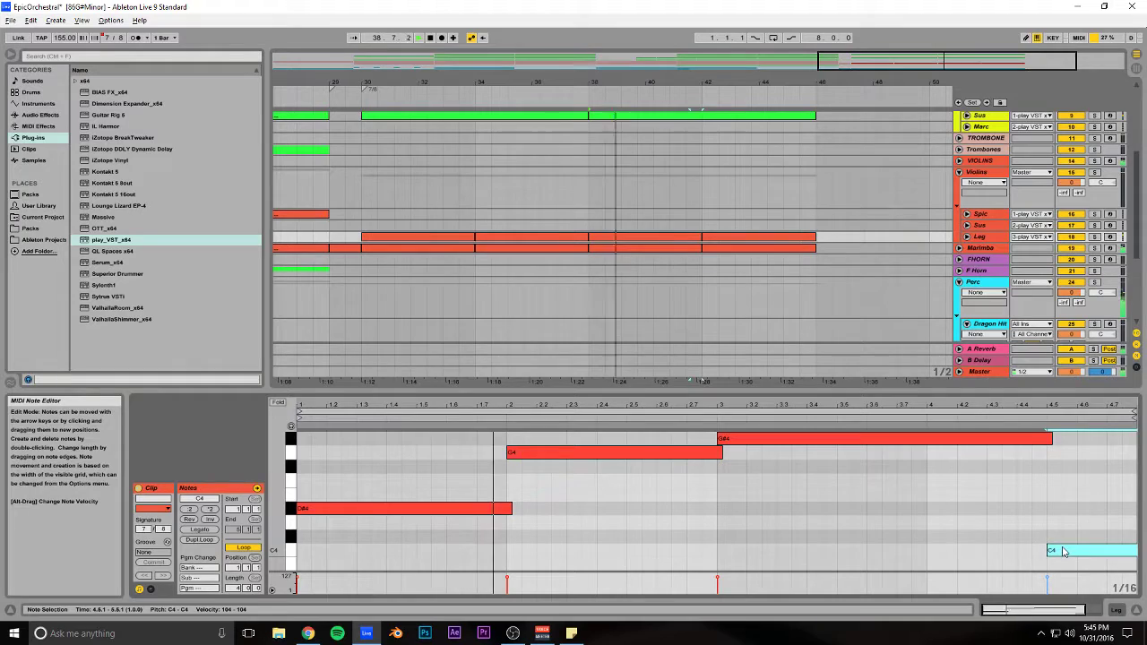
key("shift+Up")
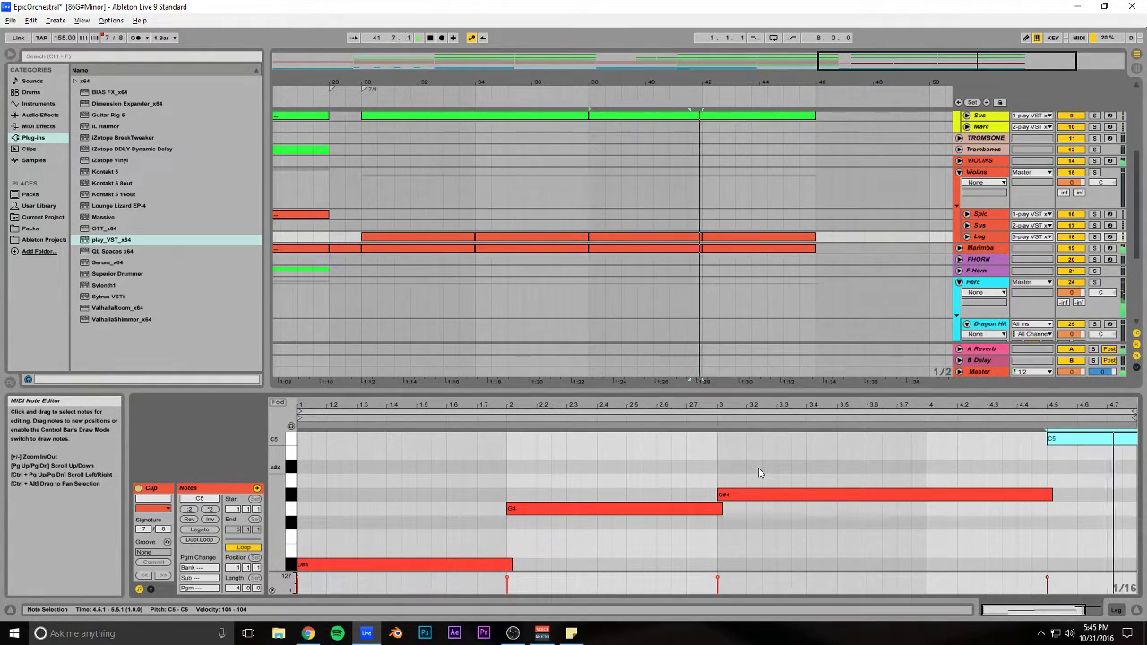
Step: Delete the Leg clip at bar 42, set the preceding clip's loop length to 8 bars and extend it to bar 46
left_click(740, 244)
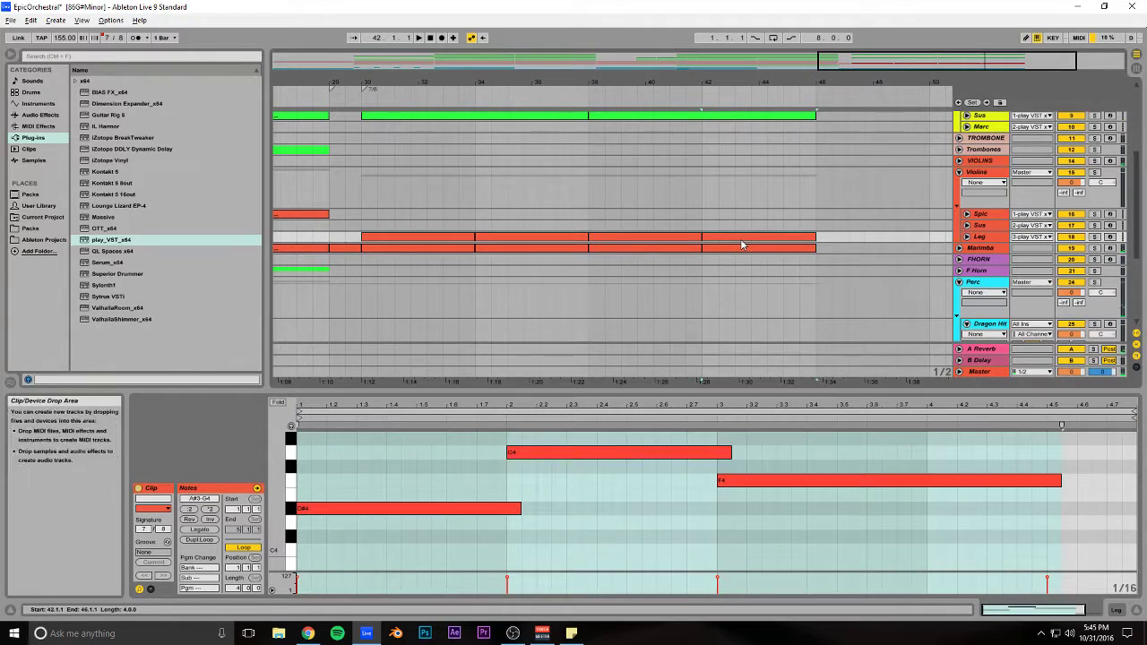
left_click(741, 240)
left_click(701, 238)
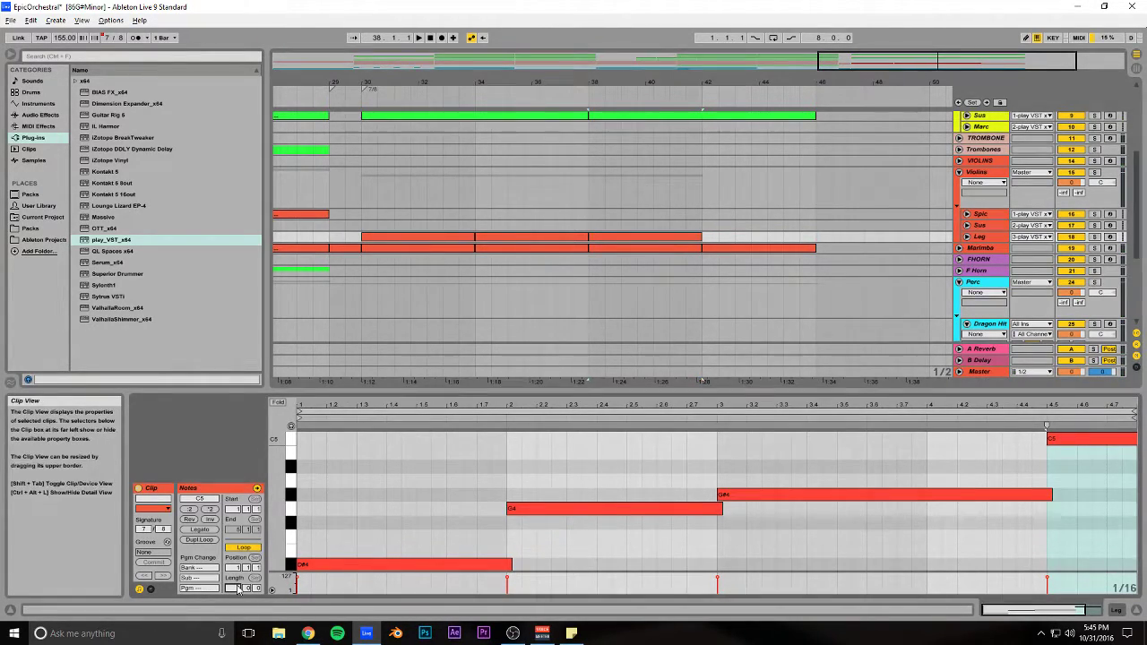
type("8")
key("Return")
left_click_drag(701, 237, 816, 236)
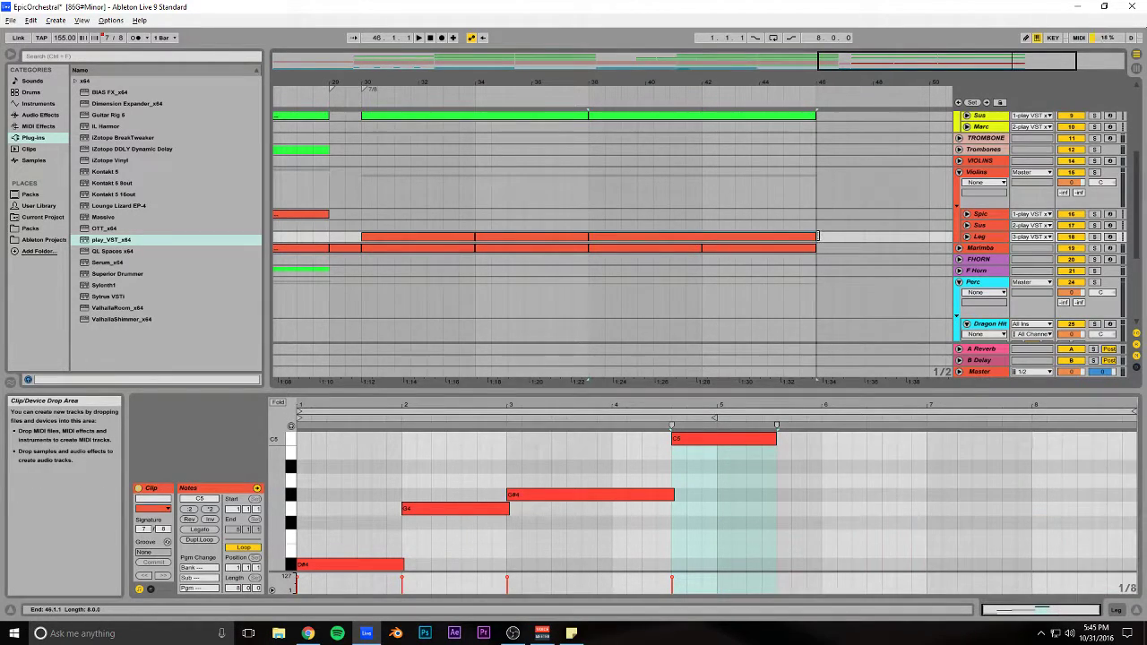
Step: Add an A#4 note from 5.5.1 to bar 7 and a G4 note starting at 7.1.1 after the C5
scroll(762, 466, "up", 2)
left_click(691, 467)
left_click_drag(691, 467, 927, 493)
left_click_drag(842, 494, 985, 535)
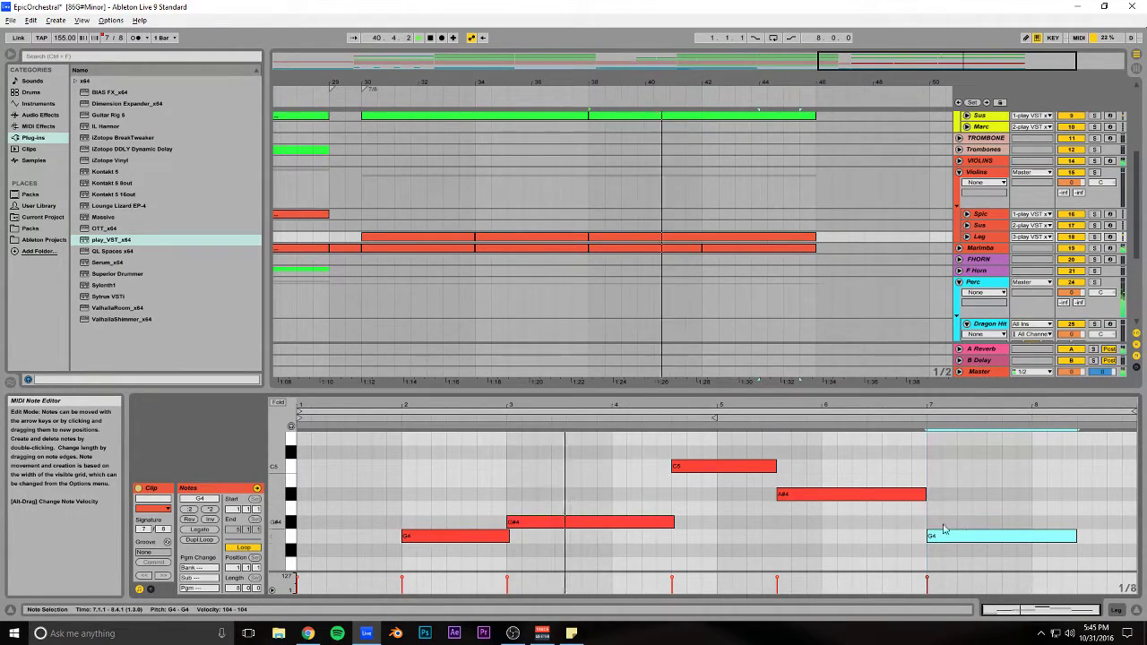
Step: Turn on the metronome and listen to the legato violin line from bar 38
scroll(609, 493, "down", 5)
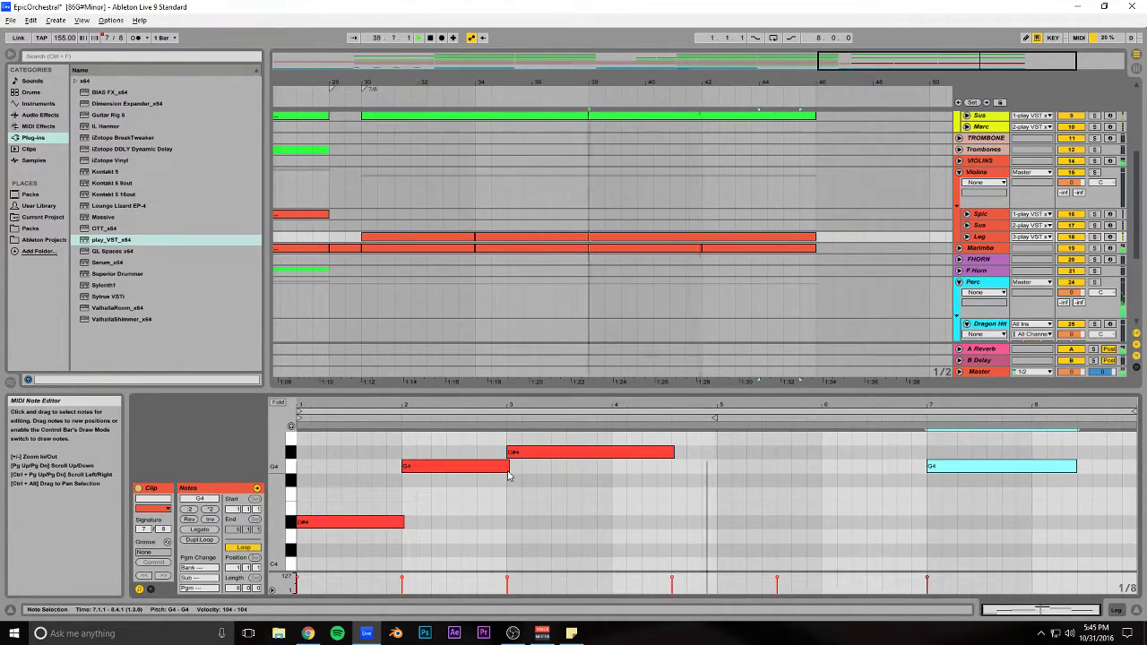
scroll(509, 467, "up", 1)
left_click(136, 38)
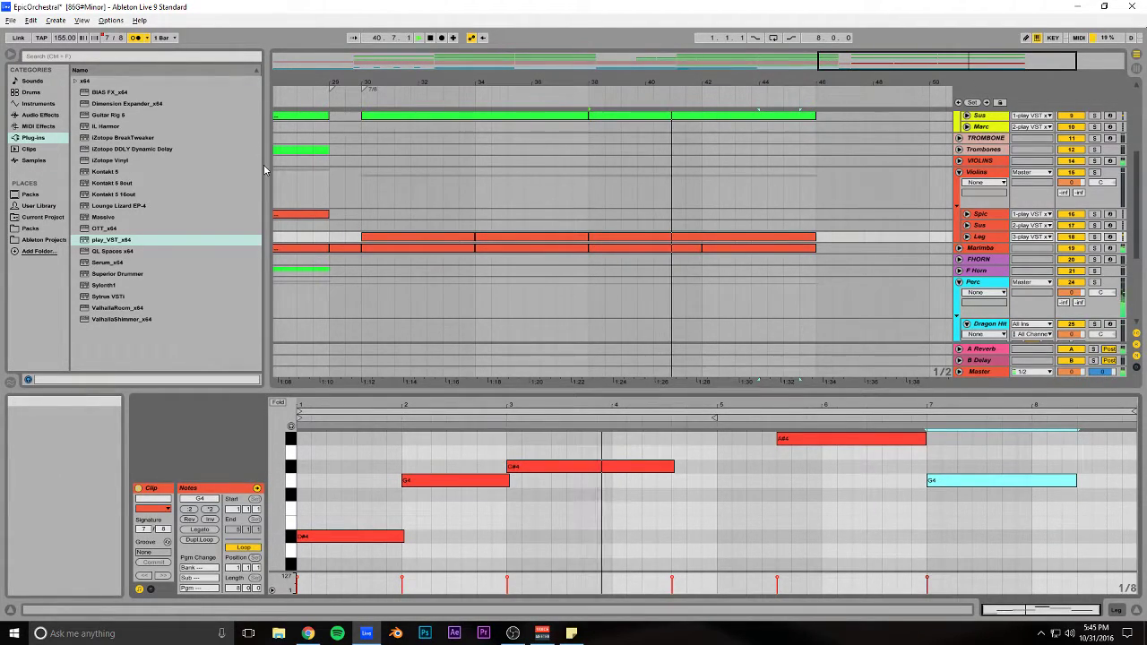
scroll(672, 484, "up", 4)
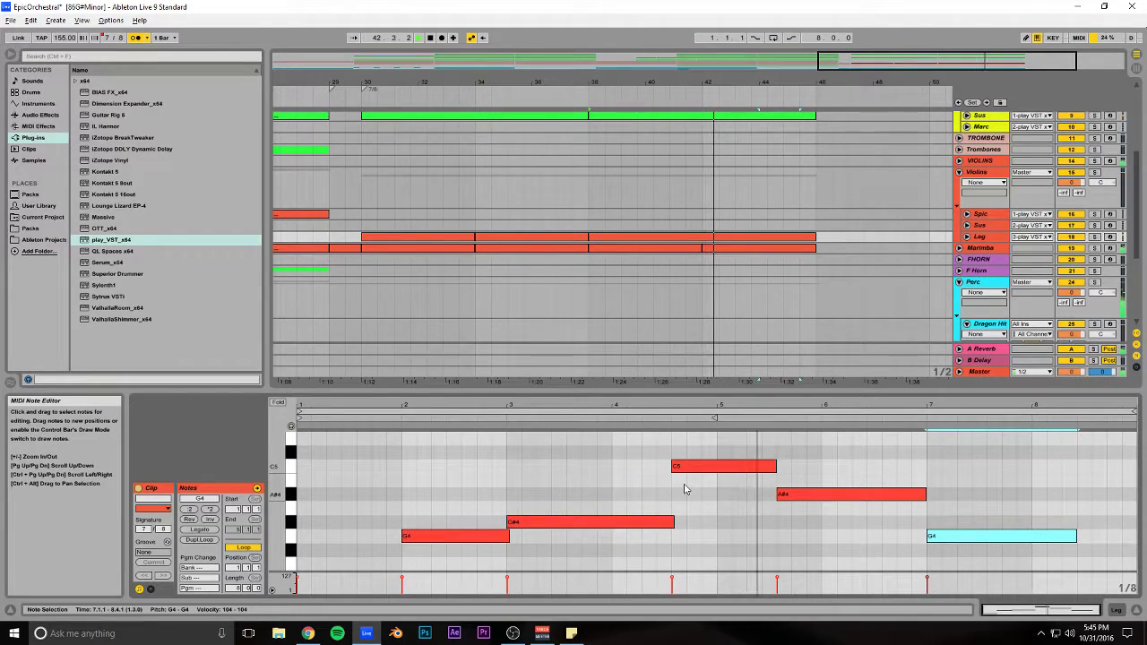
Step: Extend the C5 to bar 6, and shift the A#4 to 6.1.1 and the final G4 to 7.5.1 so the notes connect
left_click_drag(774, 467, 856, 495)
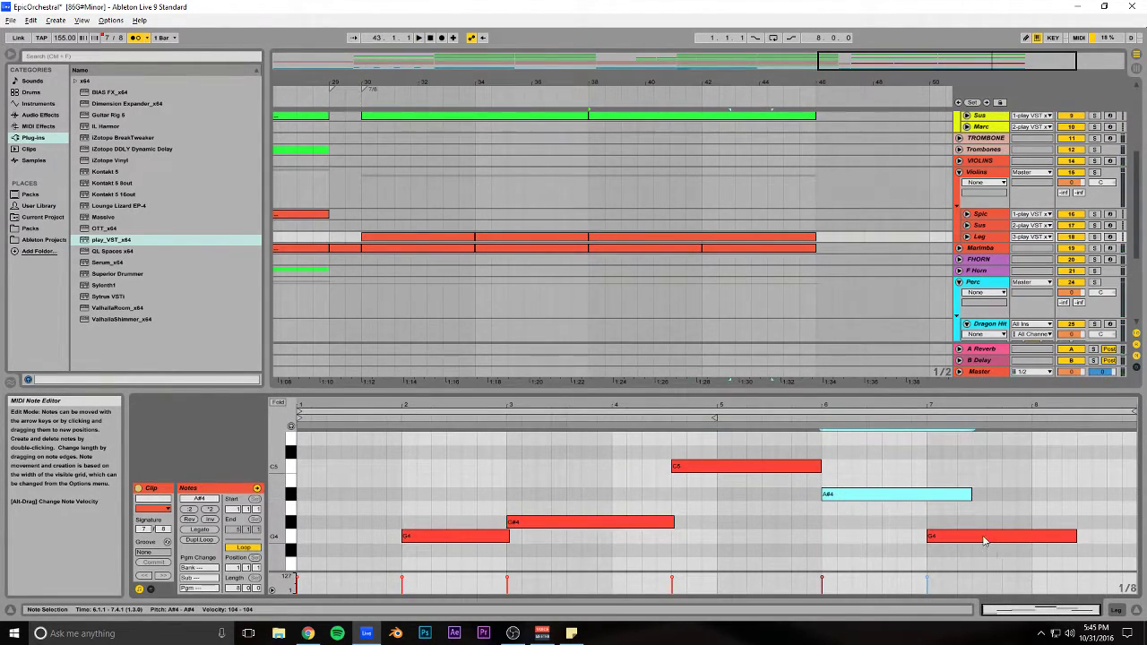
left_click_drag(984, 542, 1024, 542)
left_click_drag(971, 495, 995, 496)
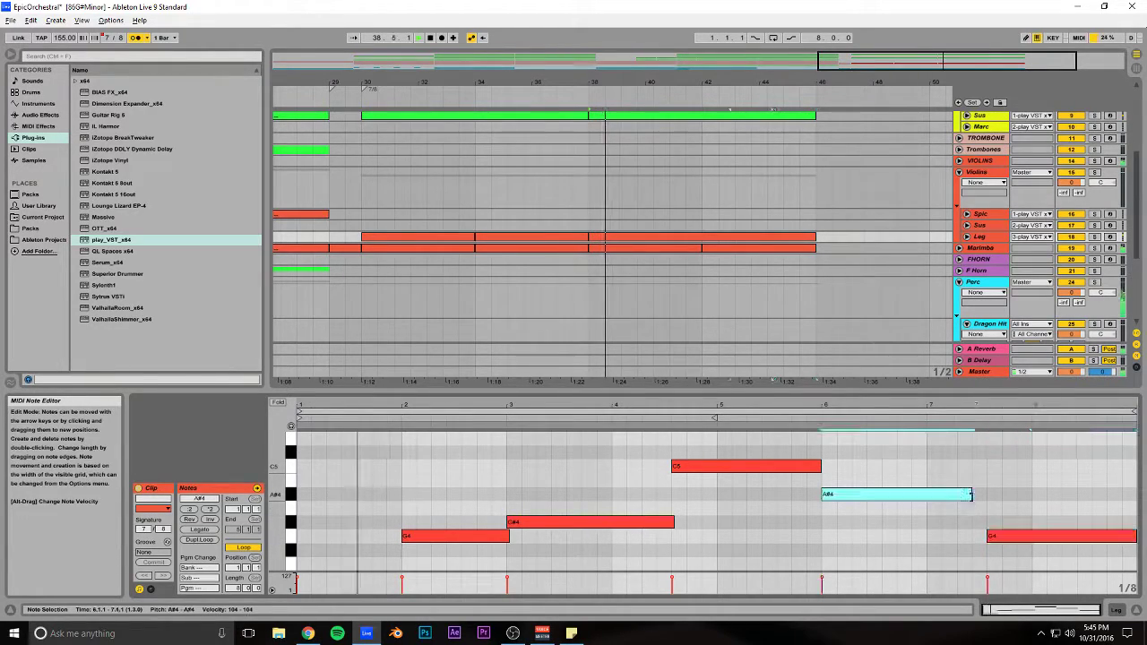
Step: Lengthen the G#4 and the G4 at bar 2 slightly to overlap their following notes, and turn off the metronome
left_click_drag(672, 523, 683, 523)
left_click_drag(508, 536, 513, 536)
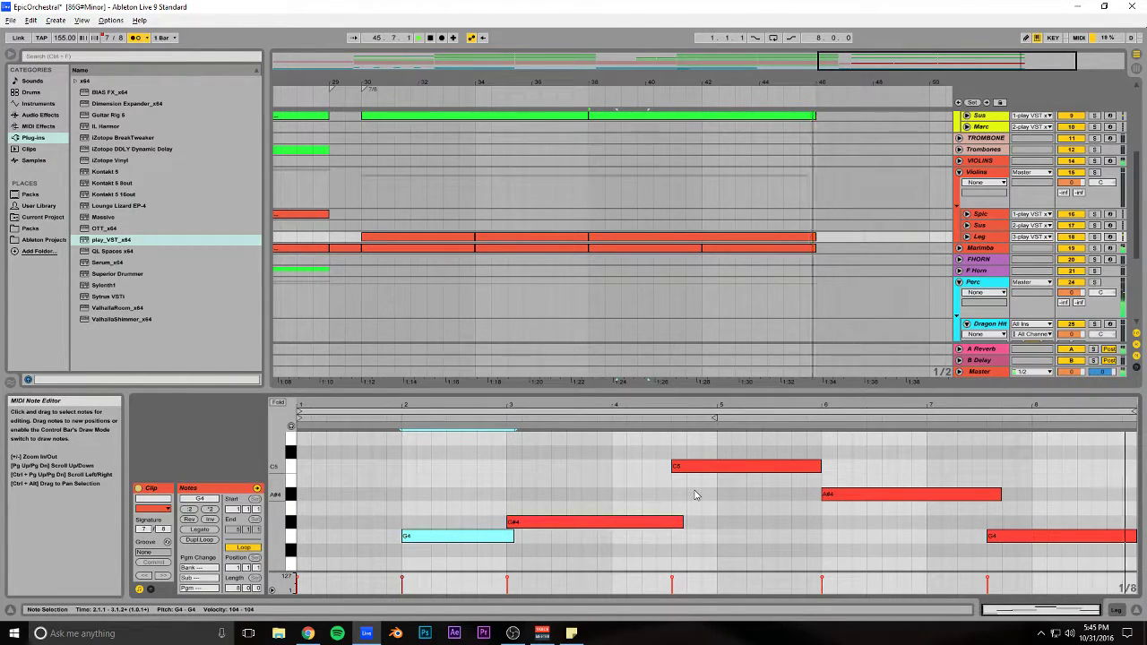
left_click(646, 377)
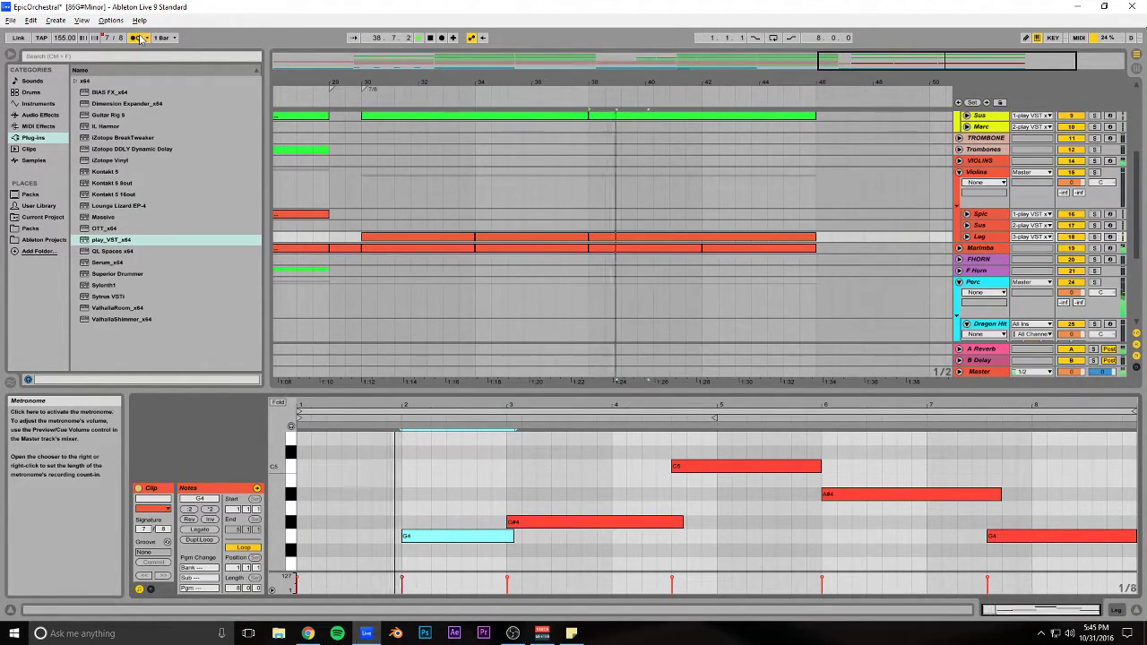
Step: Replace the C5, A#4 and final G4 notes with one A#4 held from 4.6.1 to the end of the clip
left_click_drag(615, 392, 614, 483)
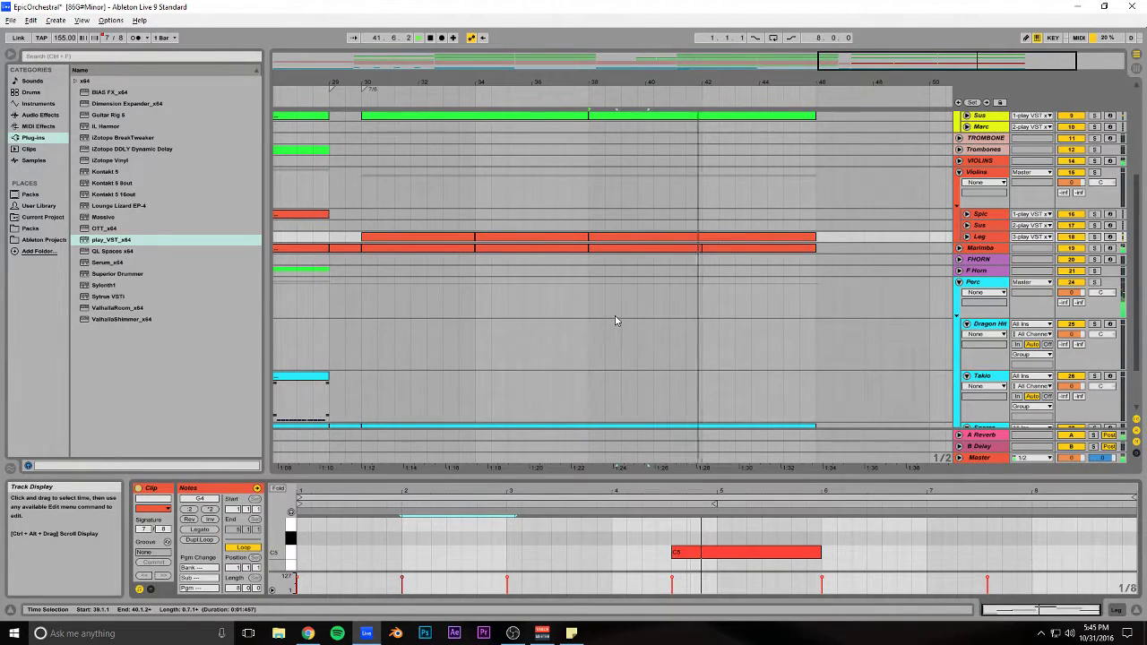
scroll(623, 331, "down", 3)
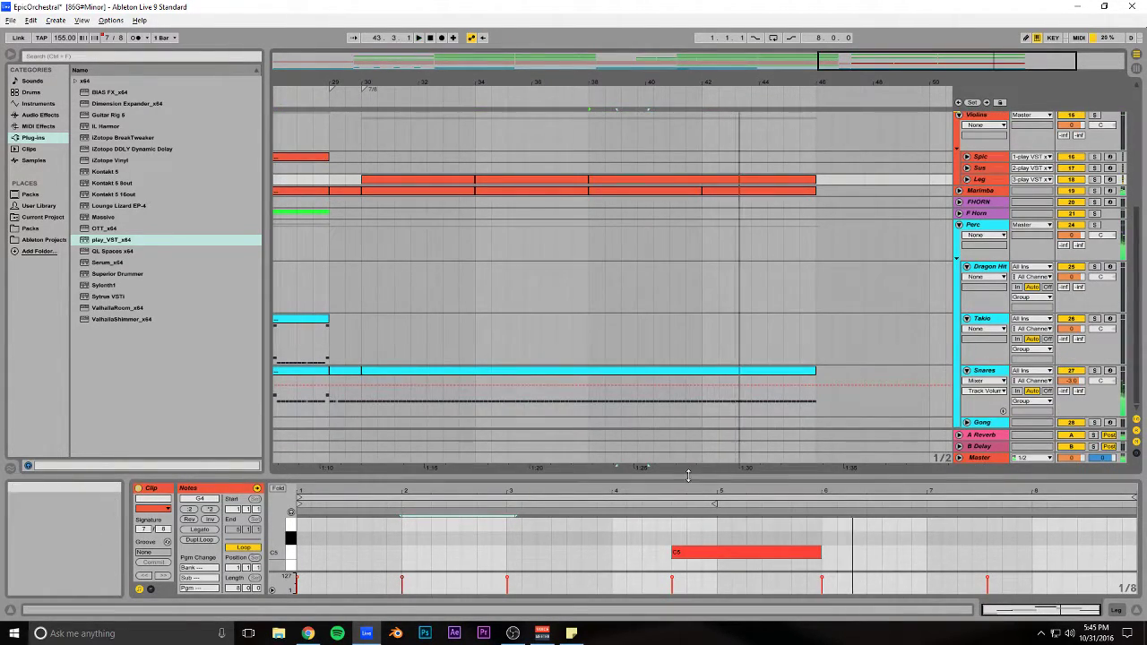
left_click_drag(622, 476, 623, 314)
left_click_drag(784, 384, 1031, 466)
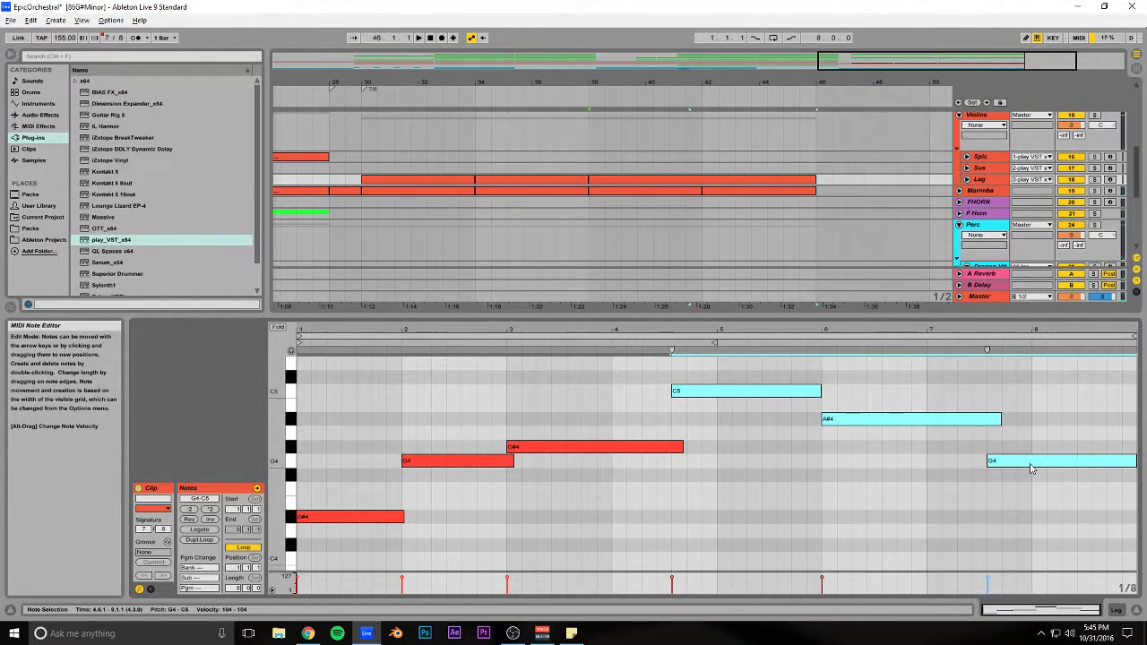
key("Delete")
left_click_drag(700, 418, 1135, 419)
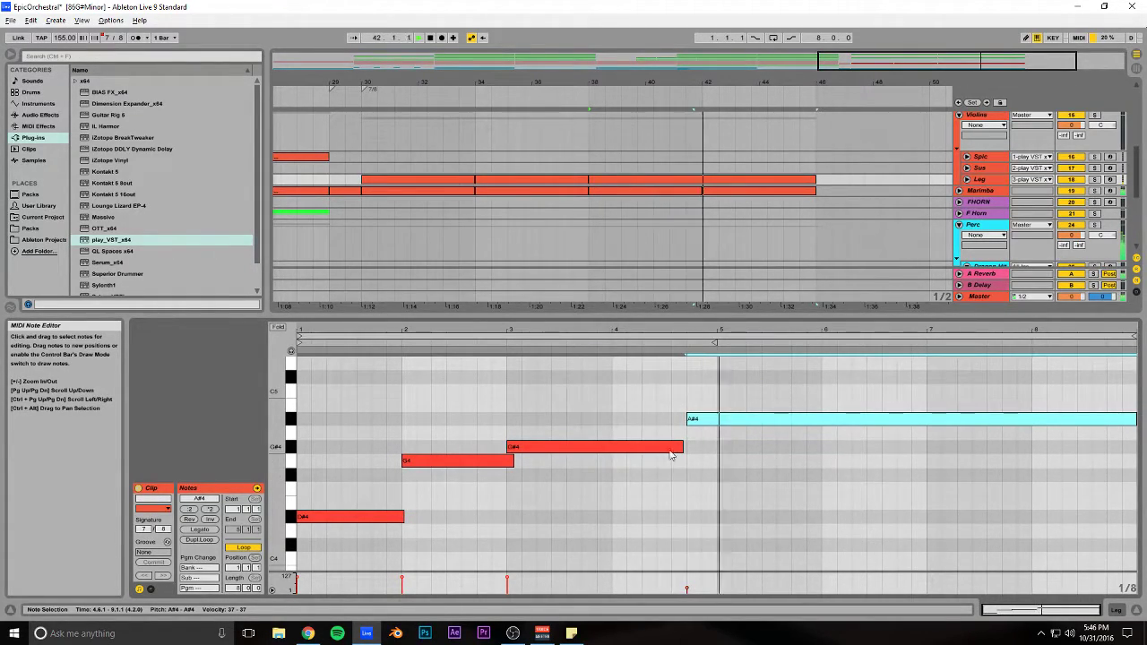
Step: Set the long A#4's velocity to 74, extend the G#4 to 4.7.1 so it overlaps, and save the set
left_click_drag(680, 448, 670, 446)
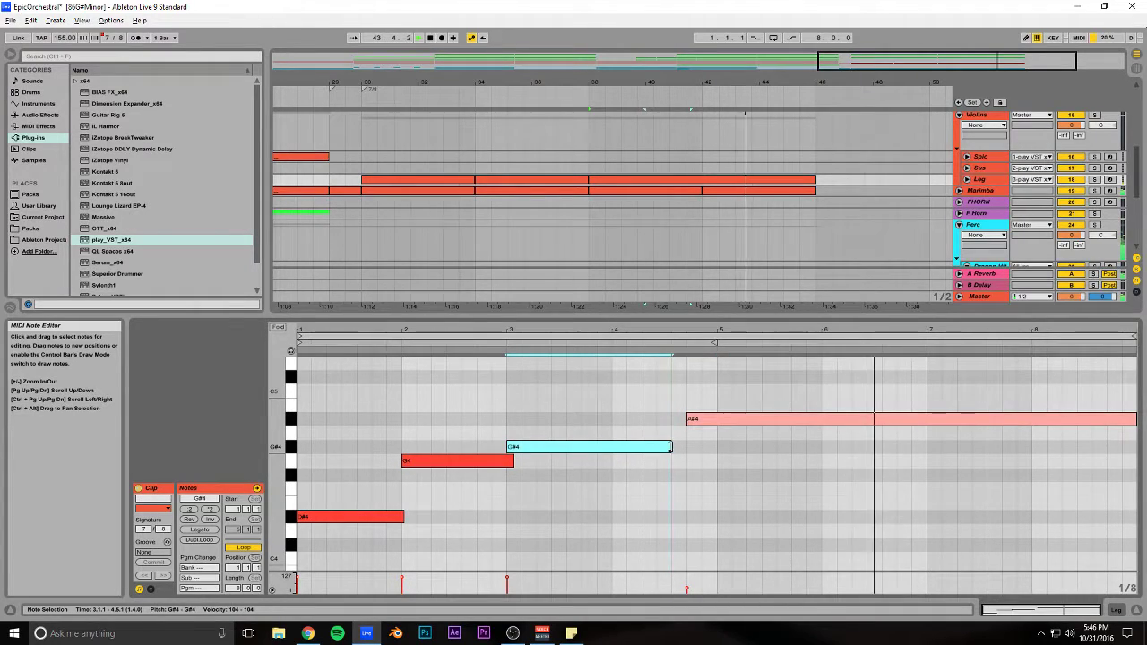
left_click(736, 421)
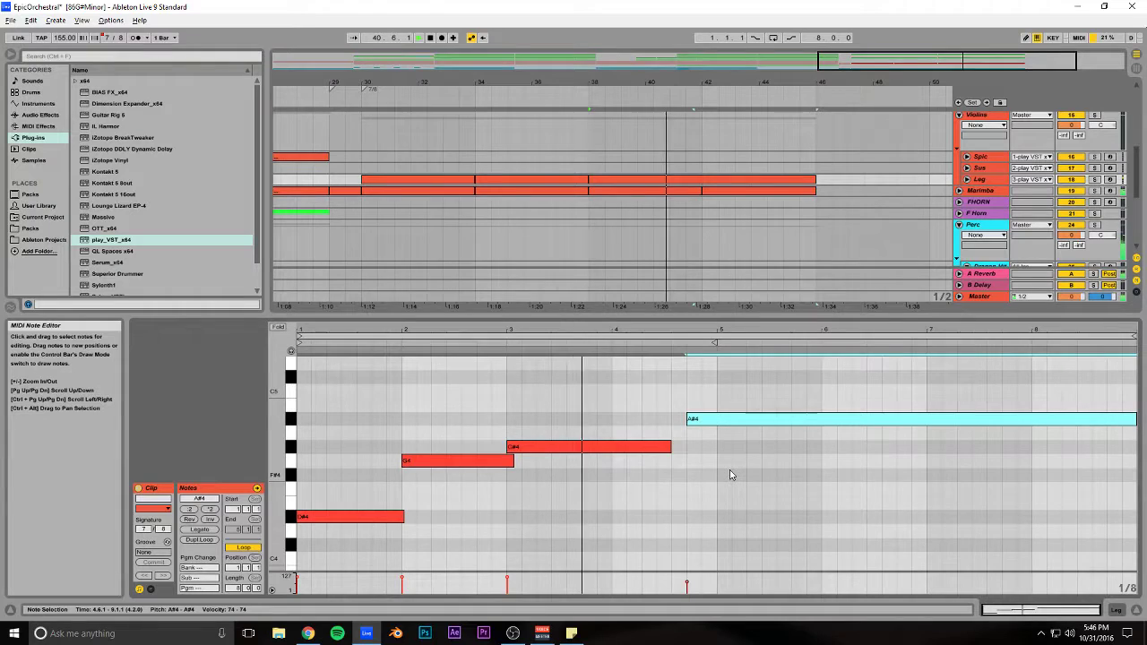
left_click_drag(668, 447, 705, 448)
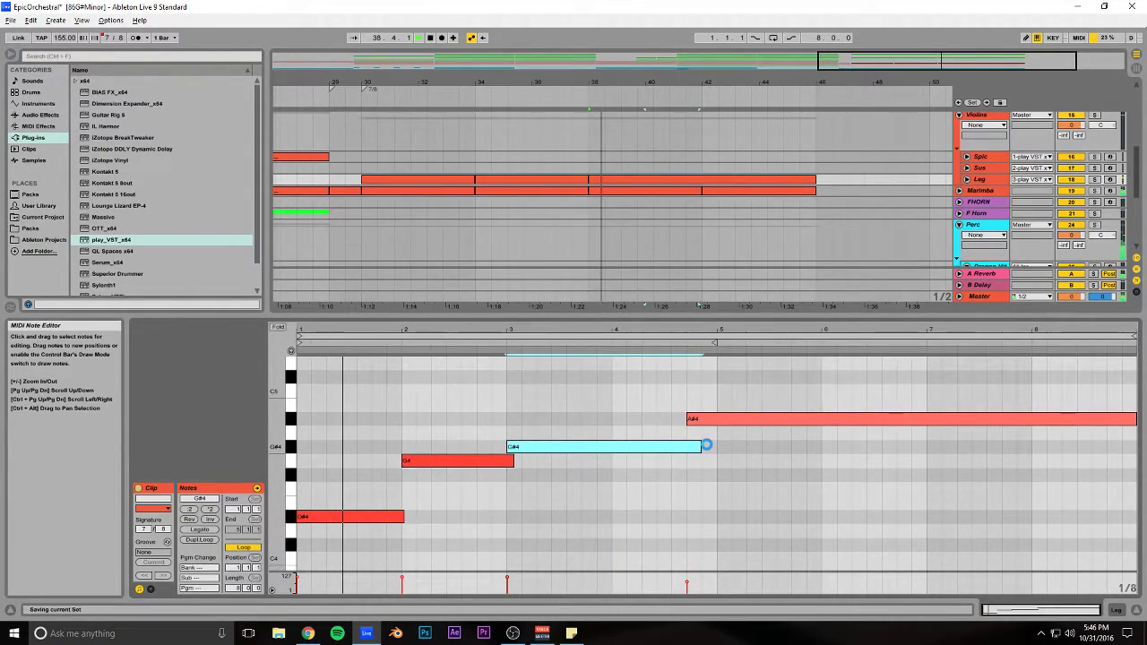
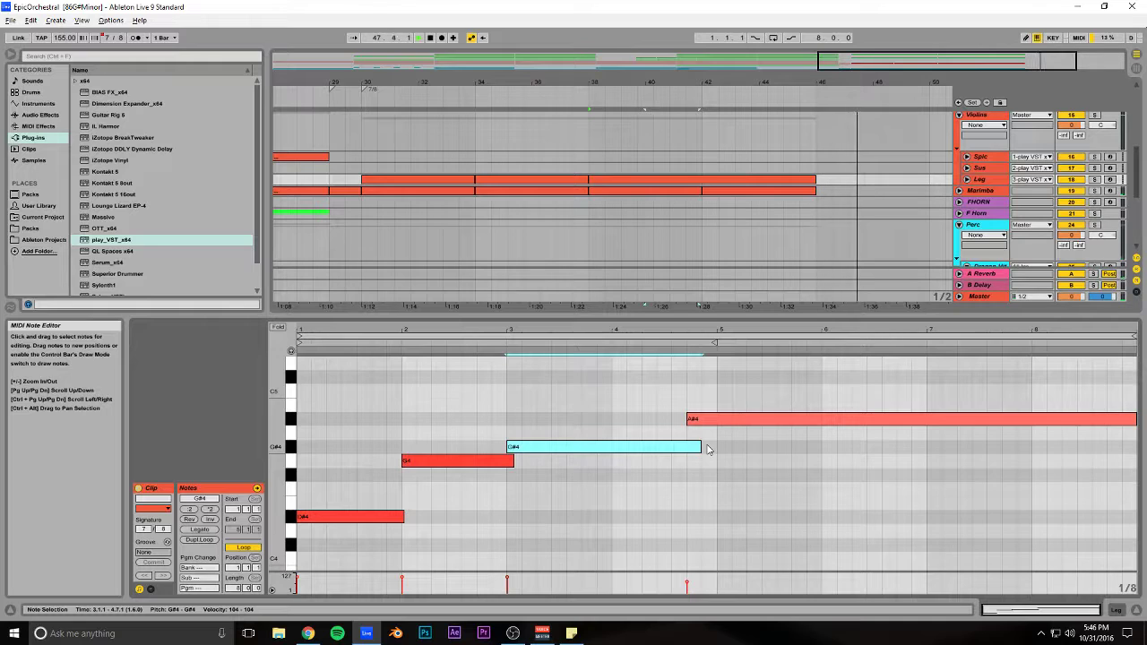
Step: Transpose the long A#4 note up five semitones to D#5 and play the clip
left_click(911, 418)
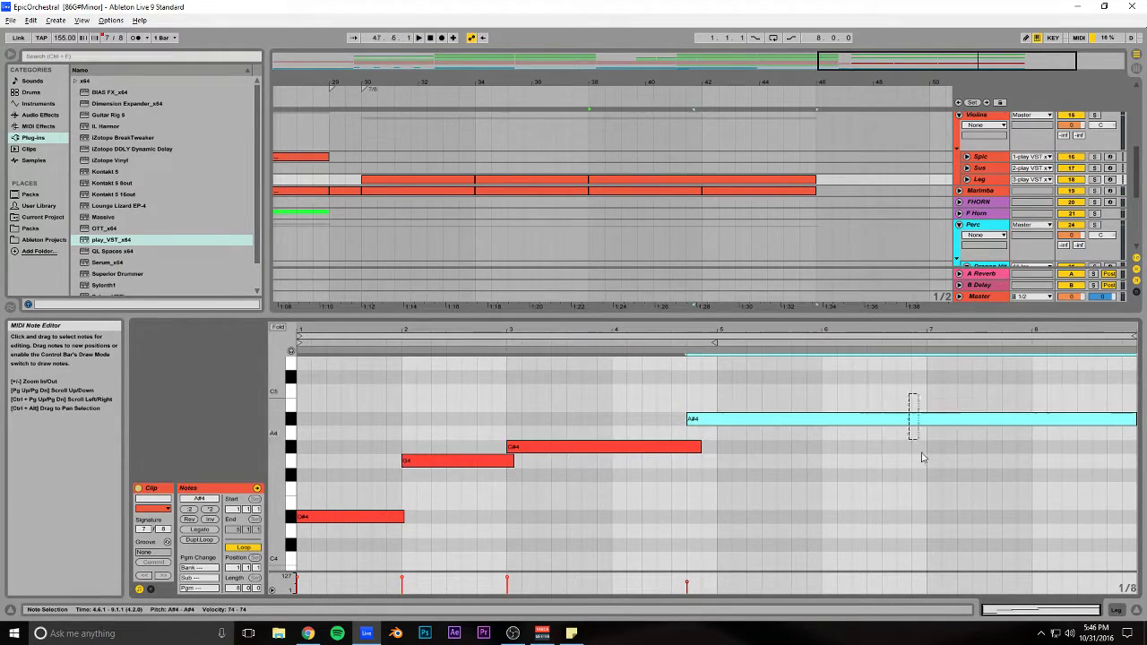
key("Up")
key("Up")
key("Up")
key("Up")
key("Up")
key("space")
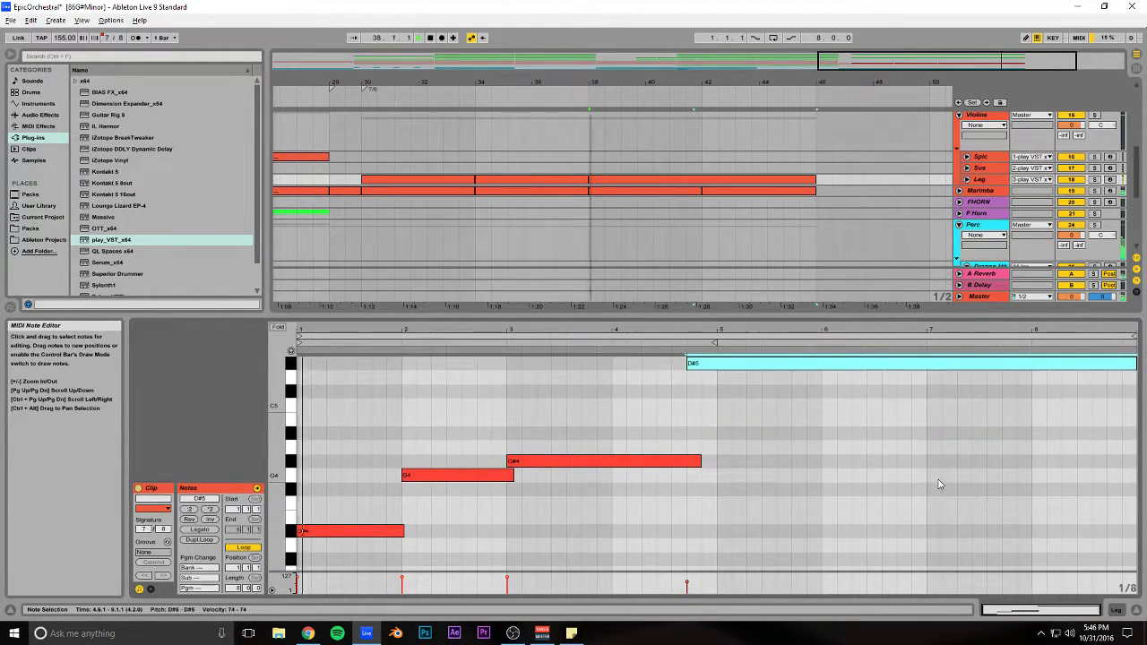
Step: Listen to the line, and shorten the G#4 note at bar 3 to end around the start of bar 4
left_click(626, 401)
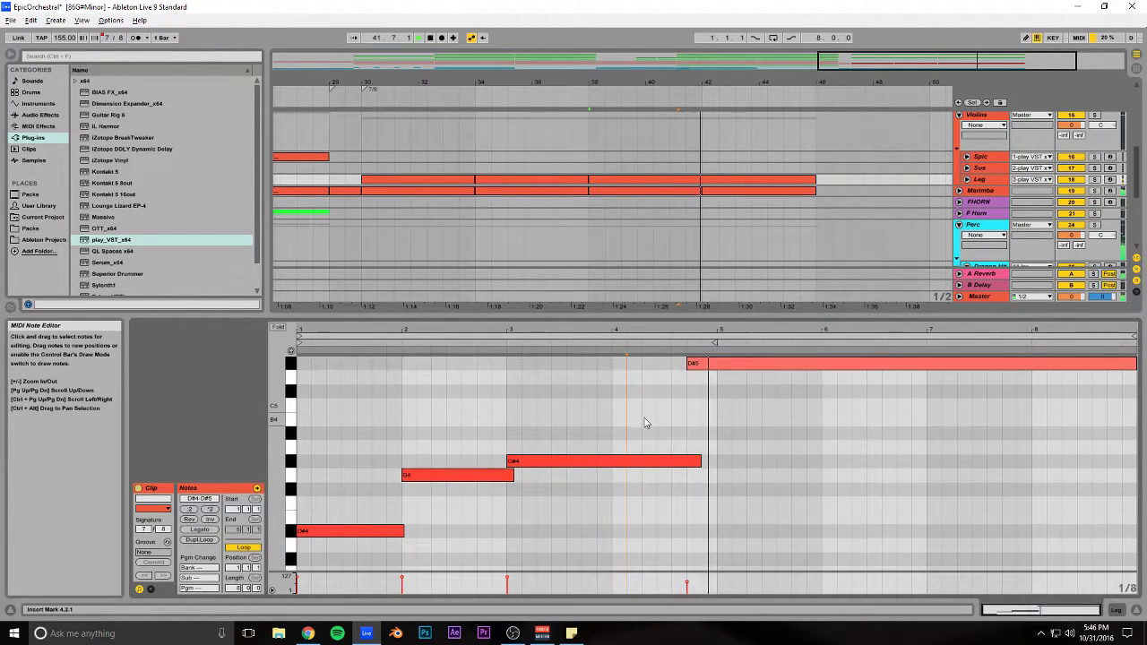
scroll(651, 424, "up", 1)
scroll(502, 436, "up", 1)
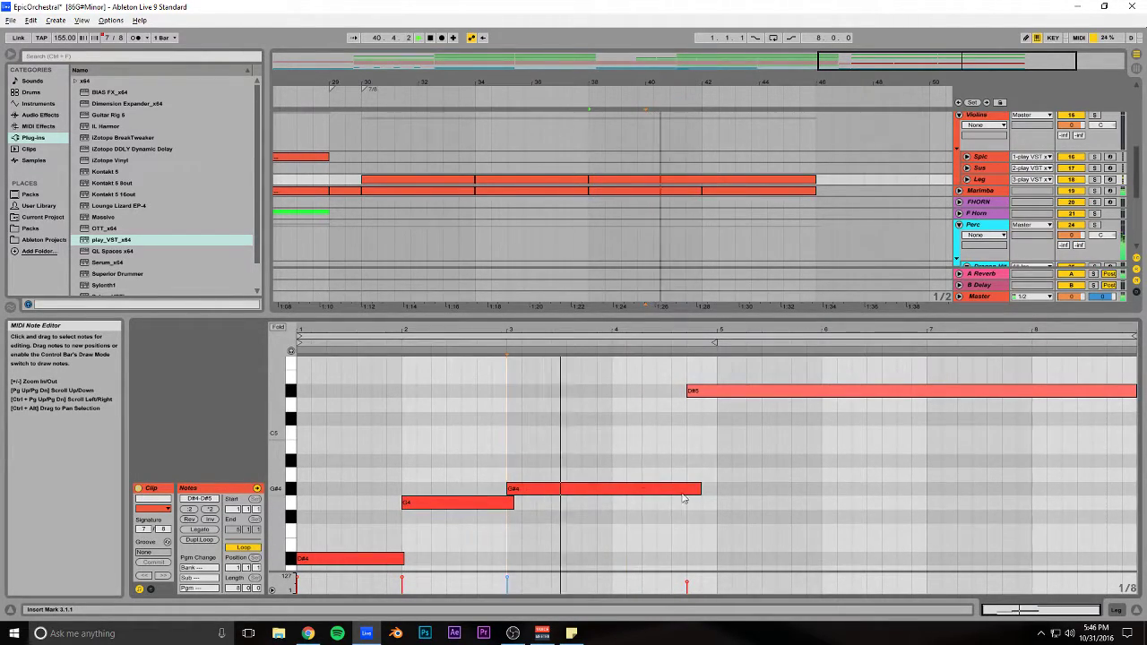
key("space")
left_click_drag(699, 488, 620, 486)
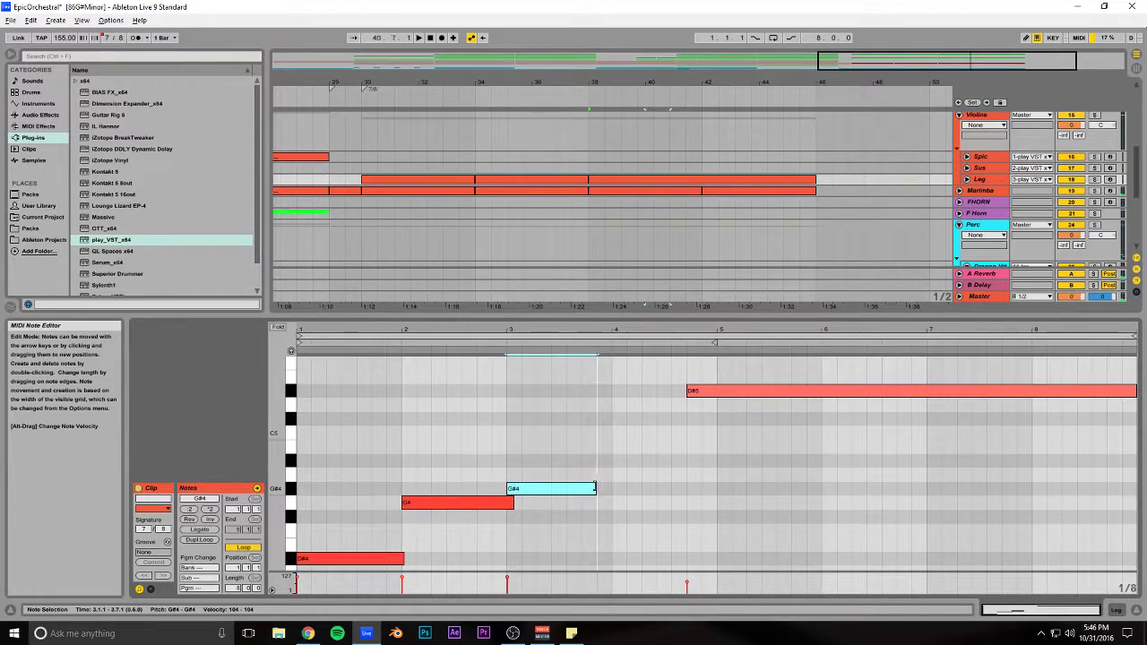
Step: Copy the bar 3 G#4 note to C5 at 3.7.1 and play the melody from bar 3
key("ctrl+d")
key("ctrl+z")
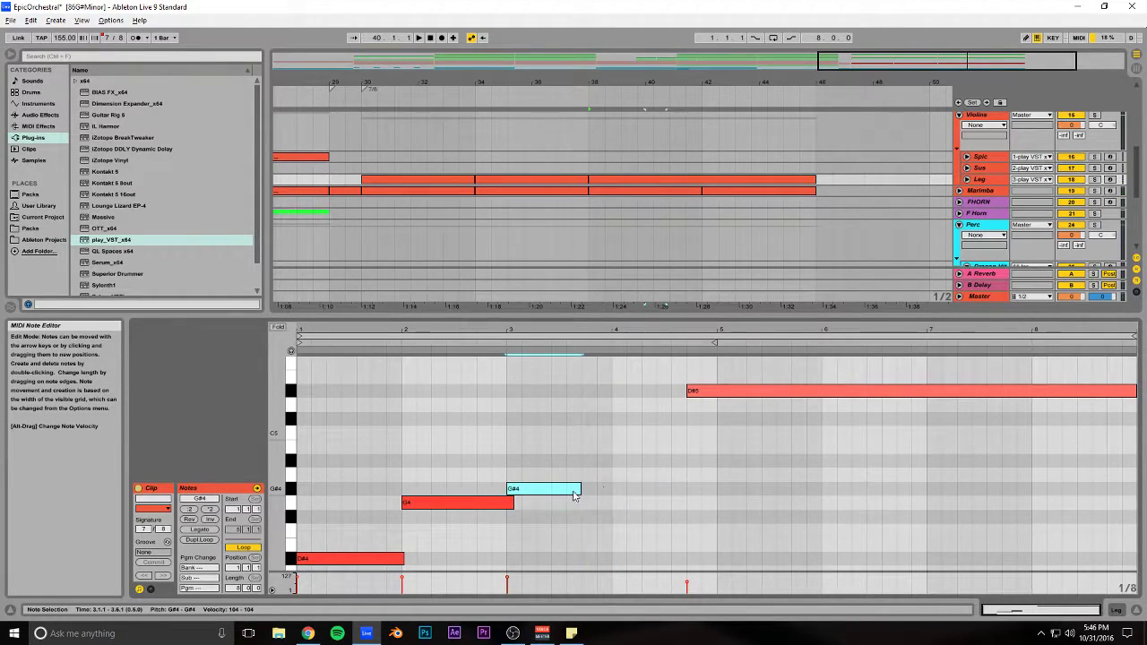
left_click_drag(576, 492, 633, 450)
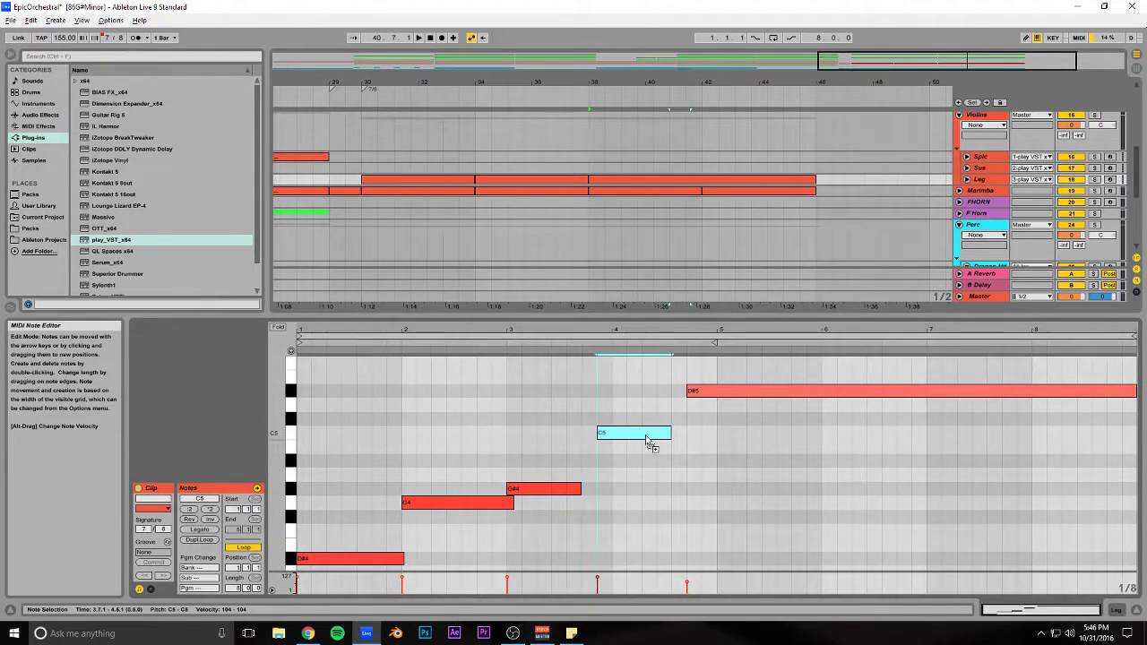
left_click(508, 442)
key("space")
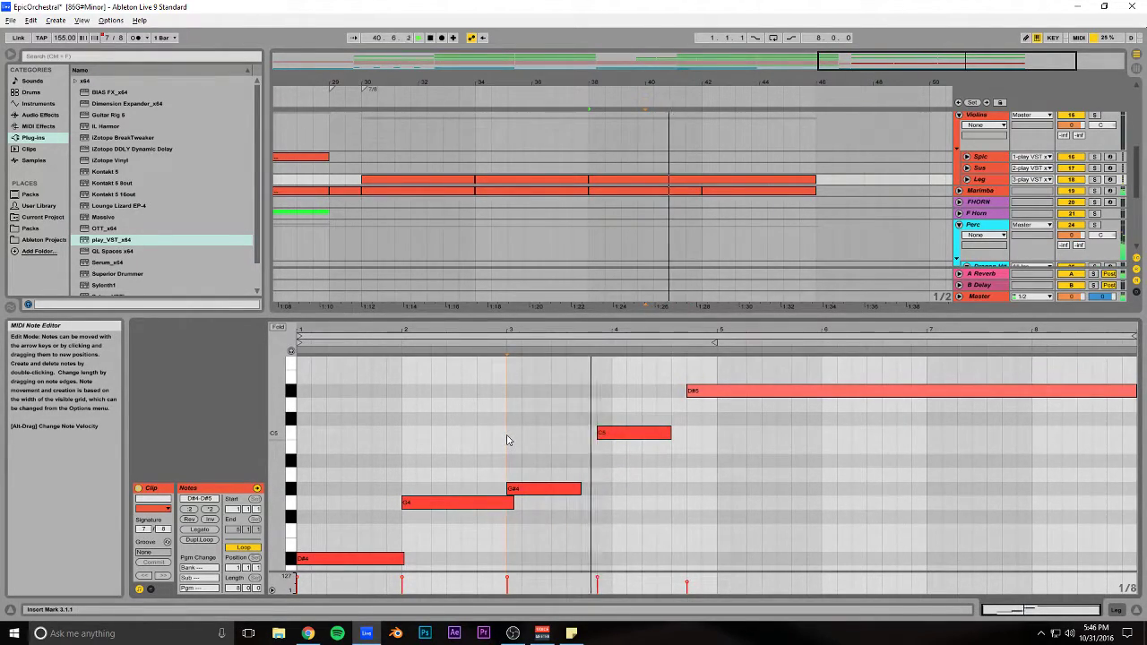
Step: Adjust the G#4 and C5 notes' lengths together so the C5 ends around 4.6.2, playing the phrase between changes
key("space")
left_click_drag(678, 411, 580, 491)
key("space")
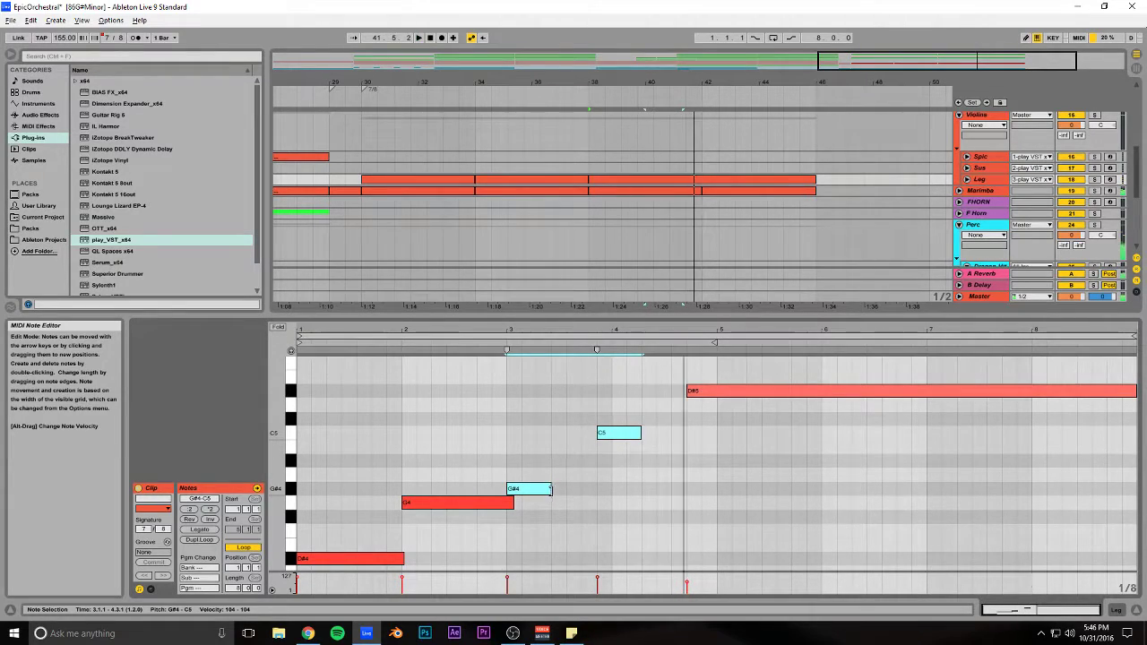
key("space")
left_click_drag(549, 489, 597, 490)
key("space")
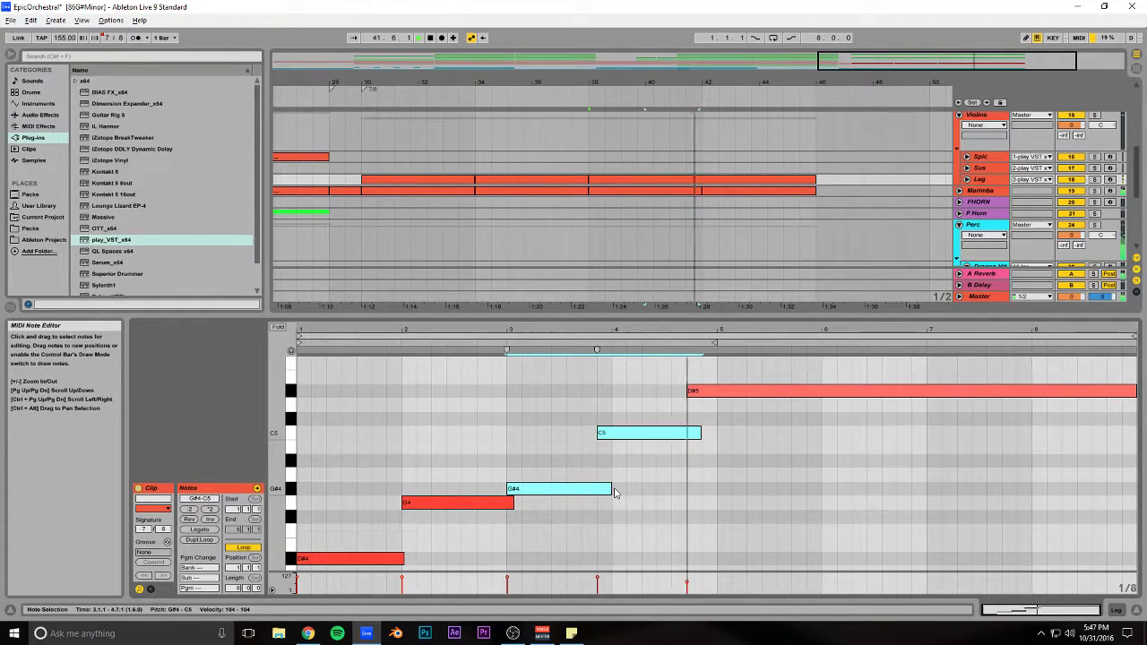
left_click_drag(612, 491, 606, 491)
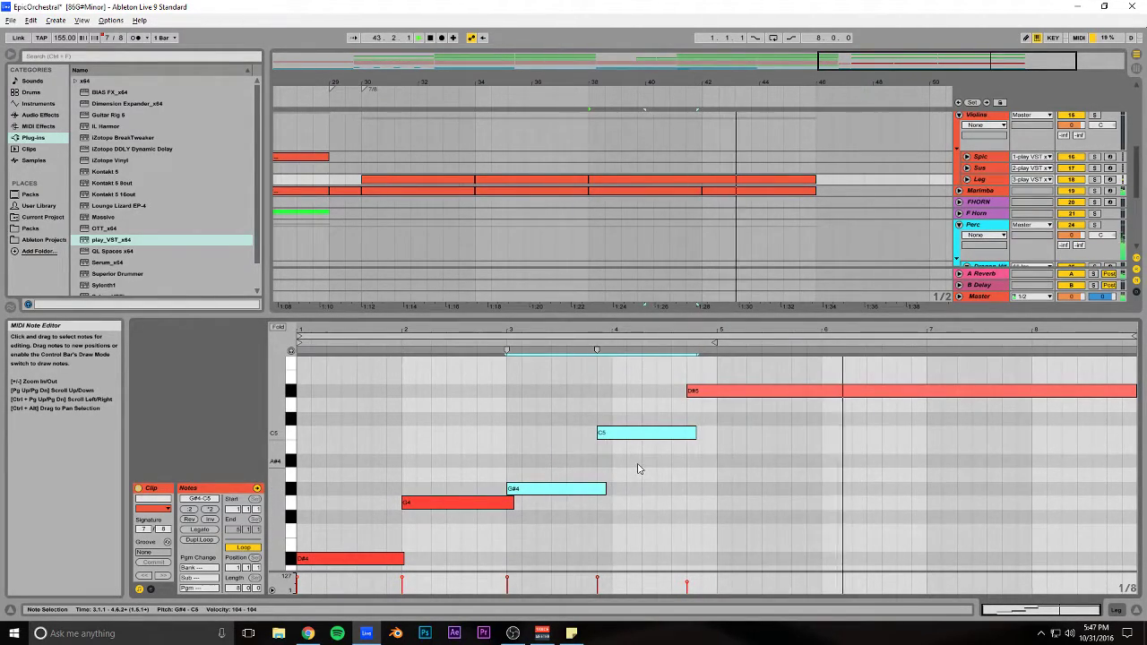
Step: Move the long D#5 note to start at 5.1.1 and the C5 note to start at 4.1.1
left_click(640, 468)
left_click_drag(709, 392, 739, 395)
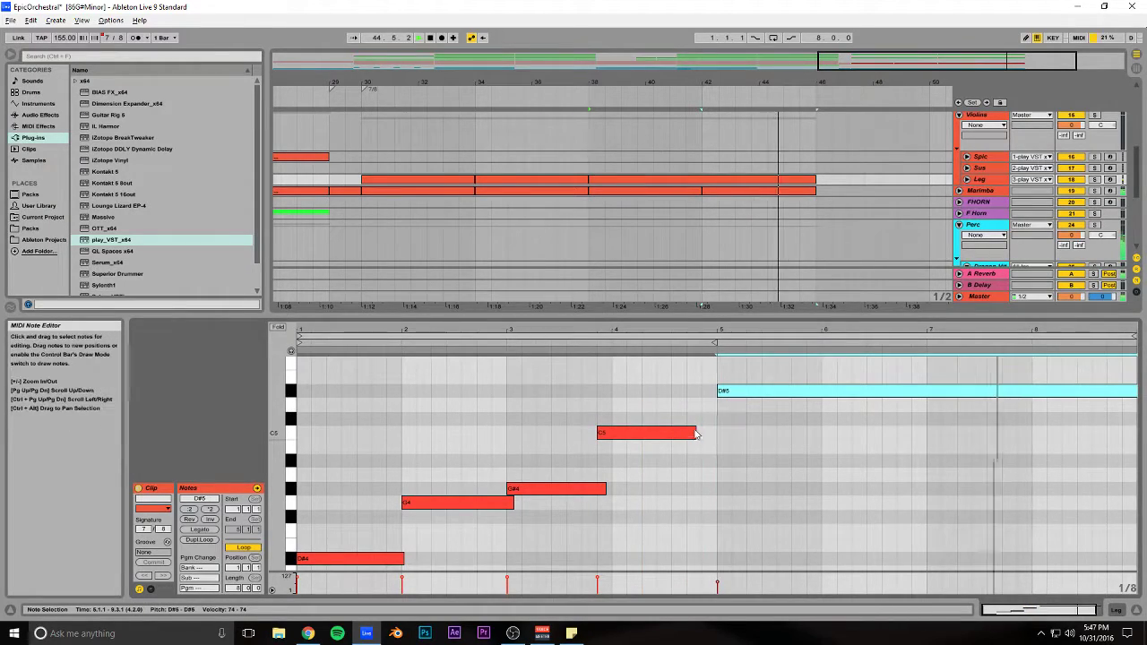
left_click_drag(648, 435, 669, 438)
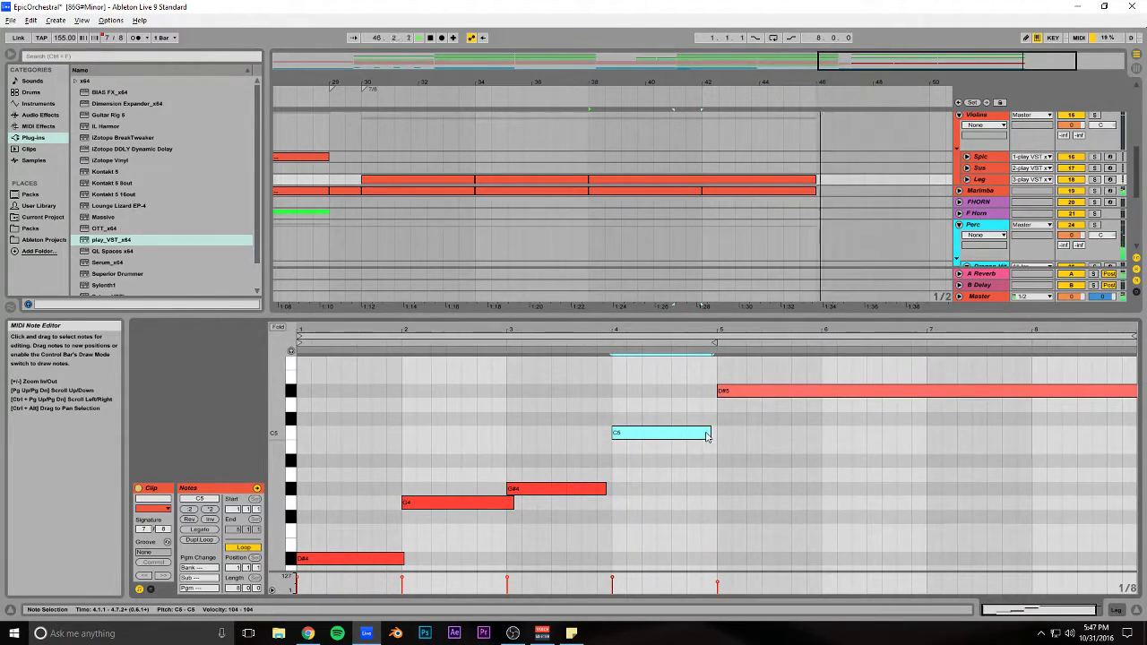
Step: Extend the G#4 and C5 notes slightly past the starts of bars 4 and 5, and save the set
left_click_drag(606, 489, 611, 488)
left_click_drag(710, 433, 717, 432)
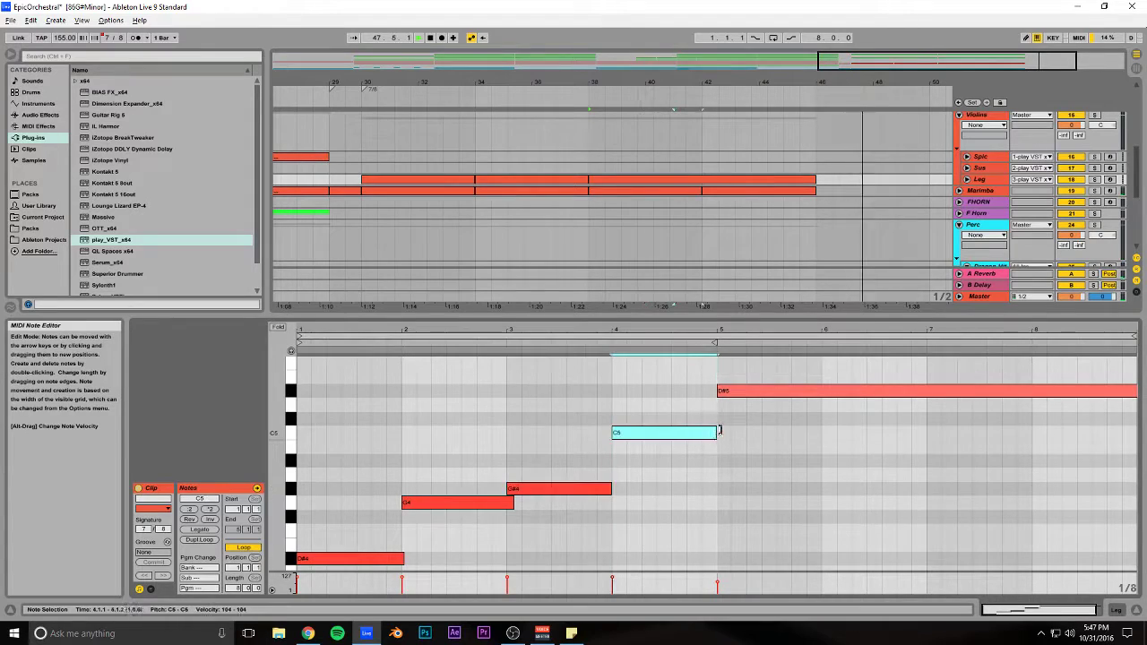
left_click_drag(610, 488, 617, 488)
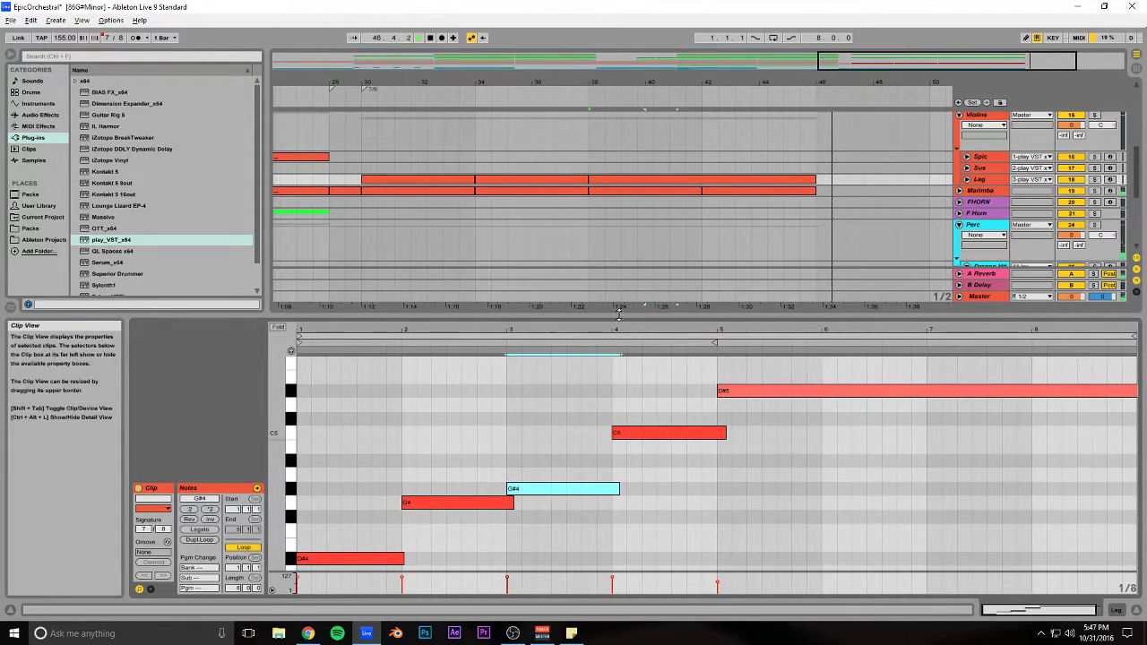
left_click_drag(524, 316, 525, 476)
scroll(527, 387, "up", 10)
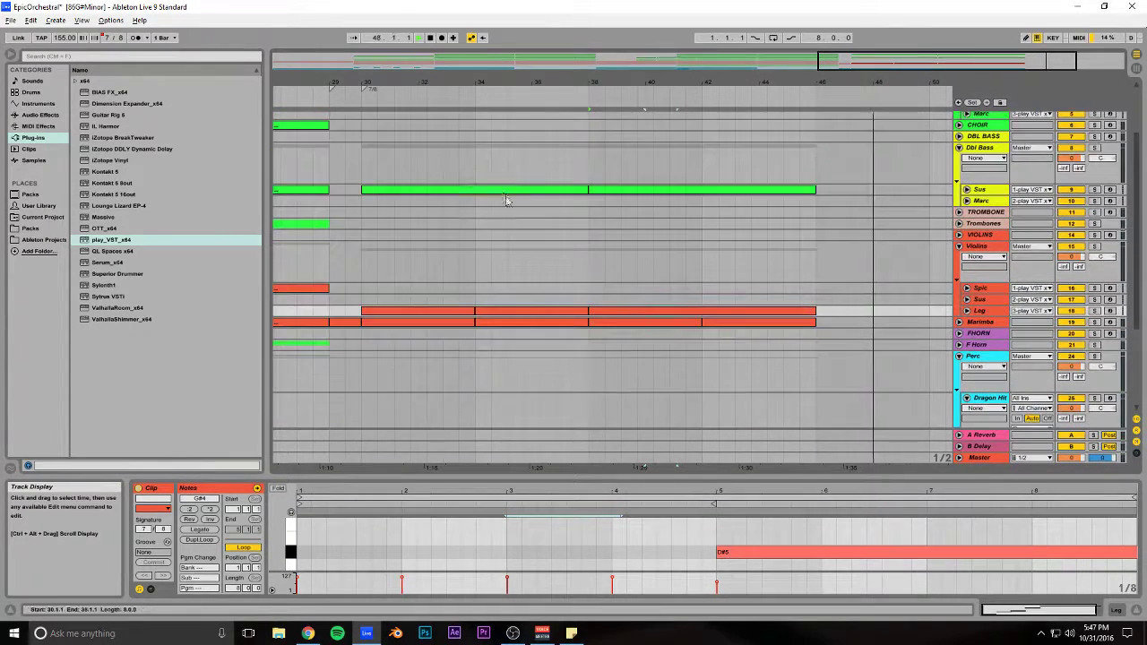
key("ctrl+s")
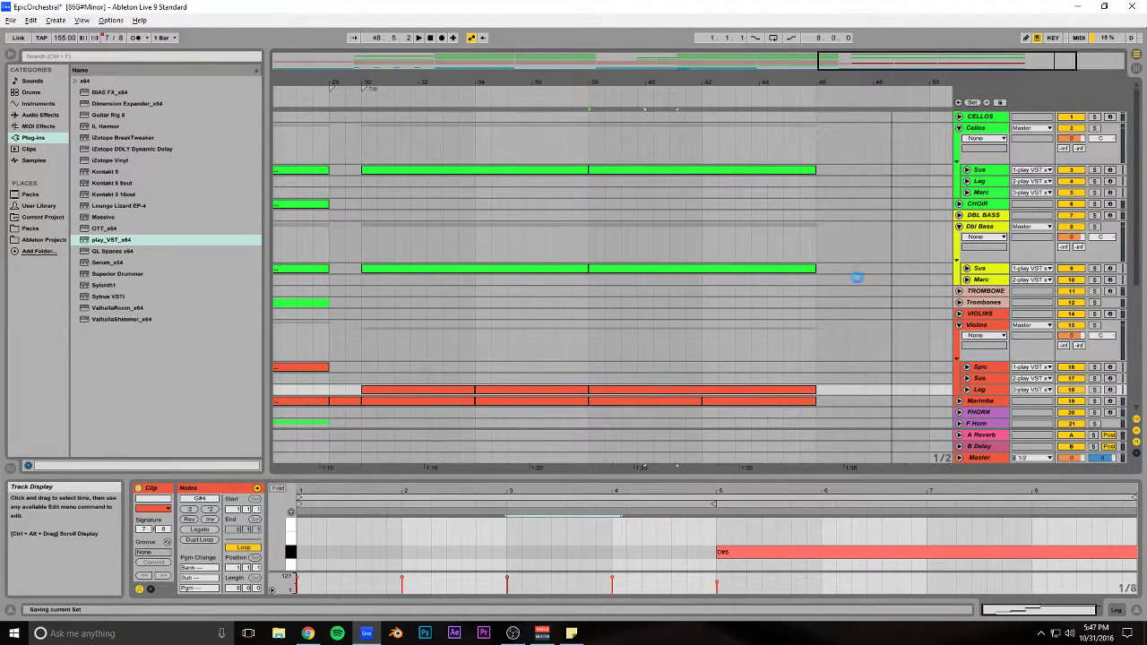
Step: Unfold the F Horn group and create an empty MIDI clip on its Sus track from bar 30 to bar 46
scroll(941, 340, "down", 3)
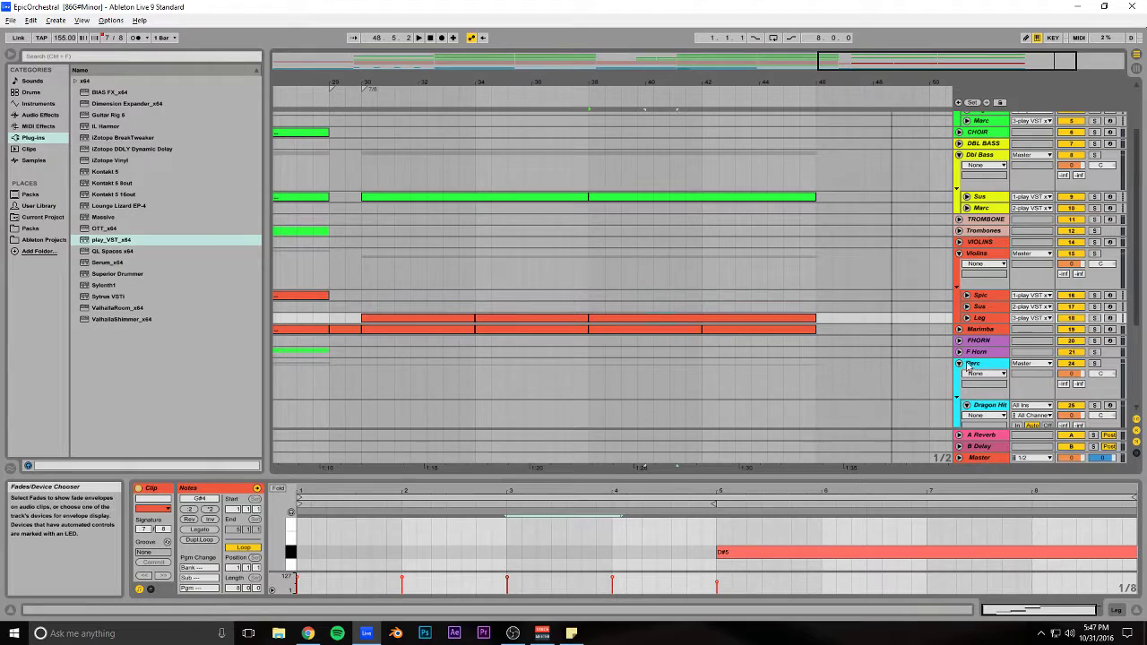
left_click(959, 350)
scroll(970, 349, "down", 2)
scroll(815, 342, "down", 1)
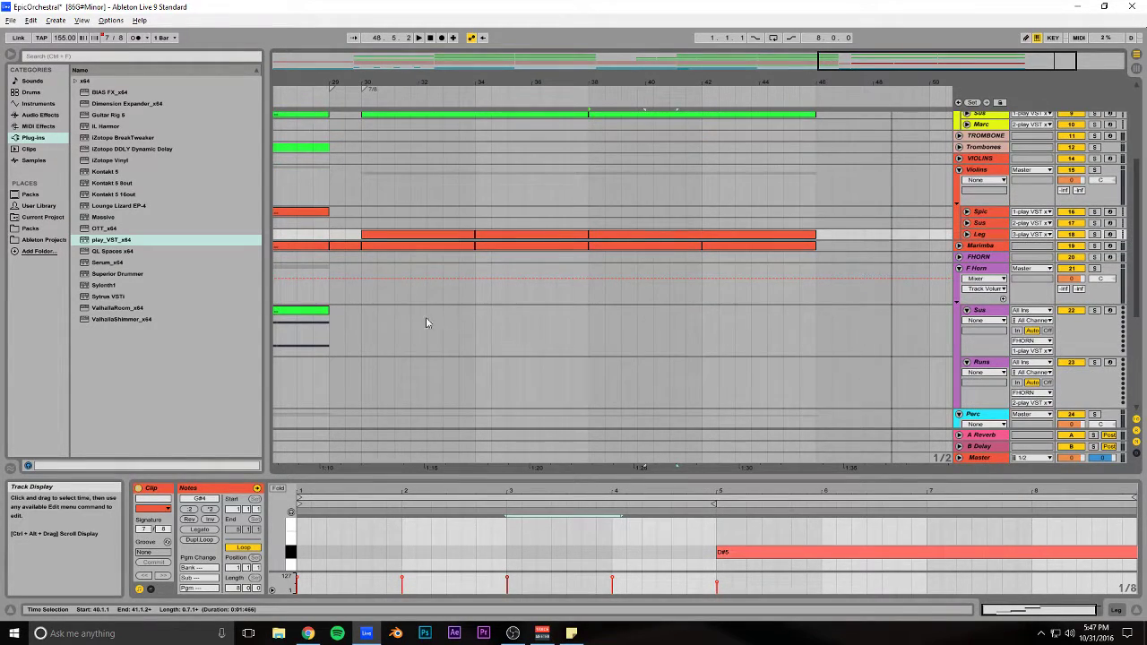
left_click_drag(362, 332, 813, 342)
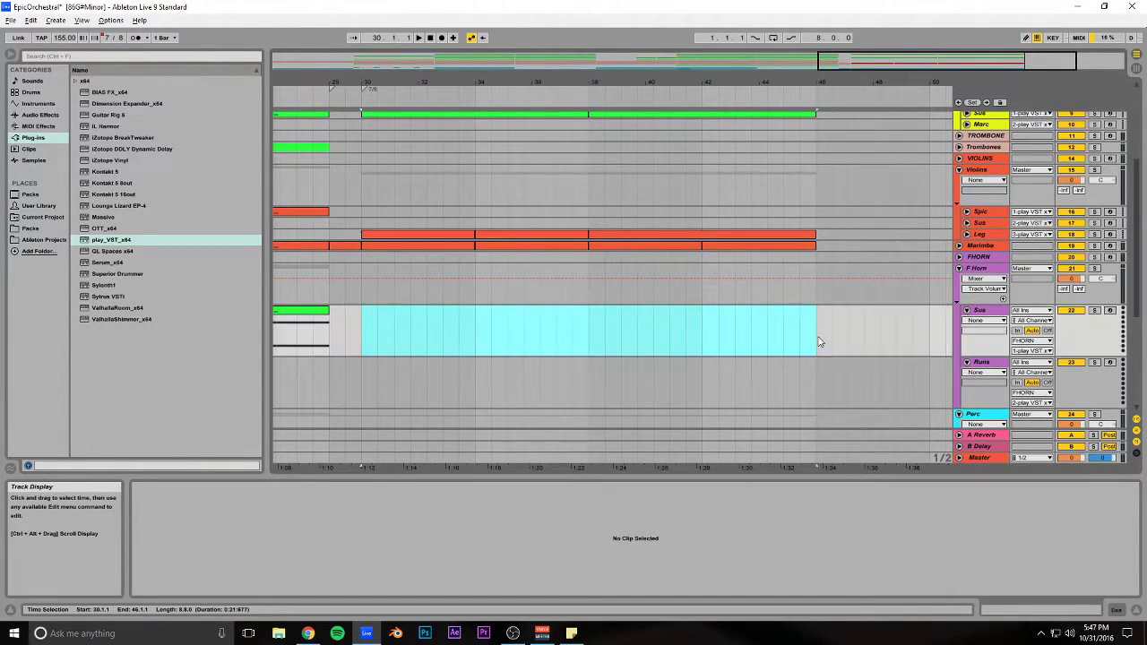
key("ctrl+shift+m")
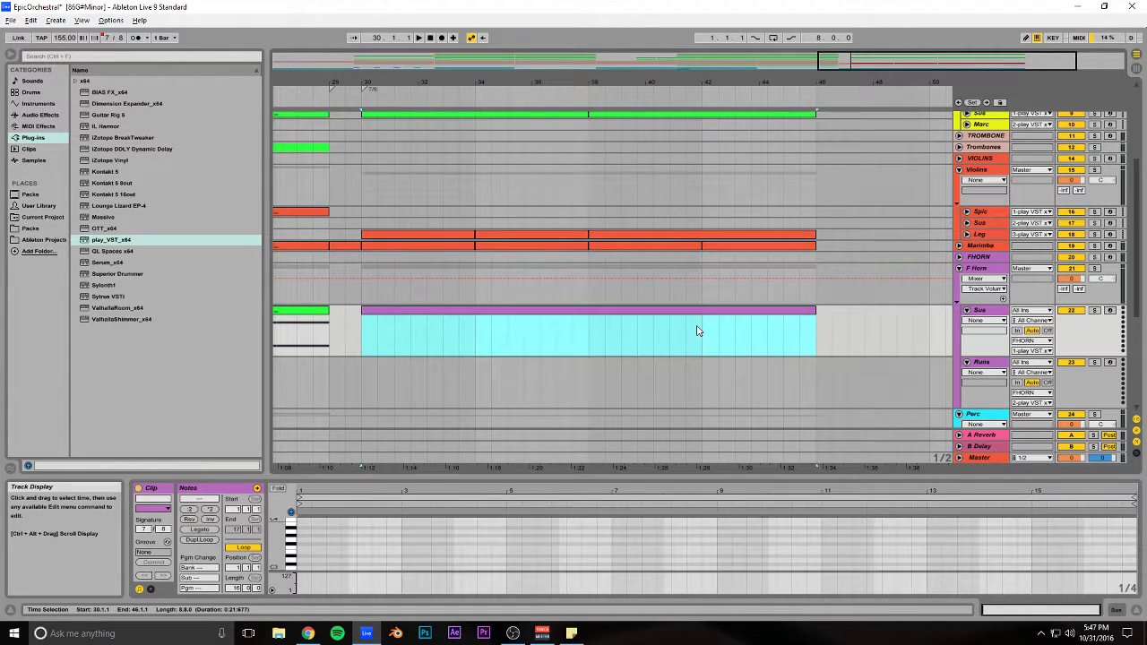
Step: Try a C3 note at the start of the new F Horn Sus clip
double_click(628, 313)
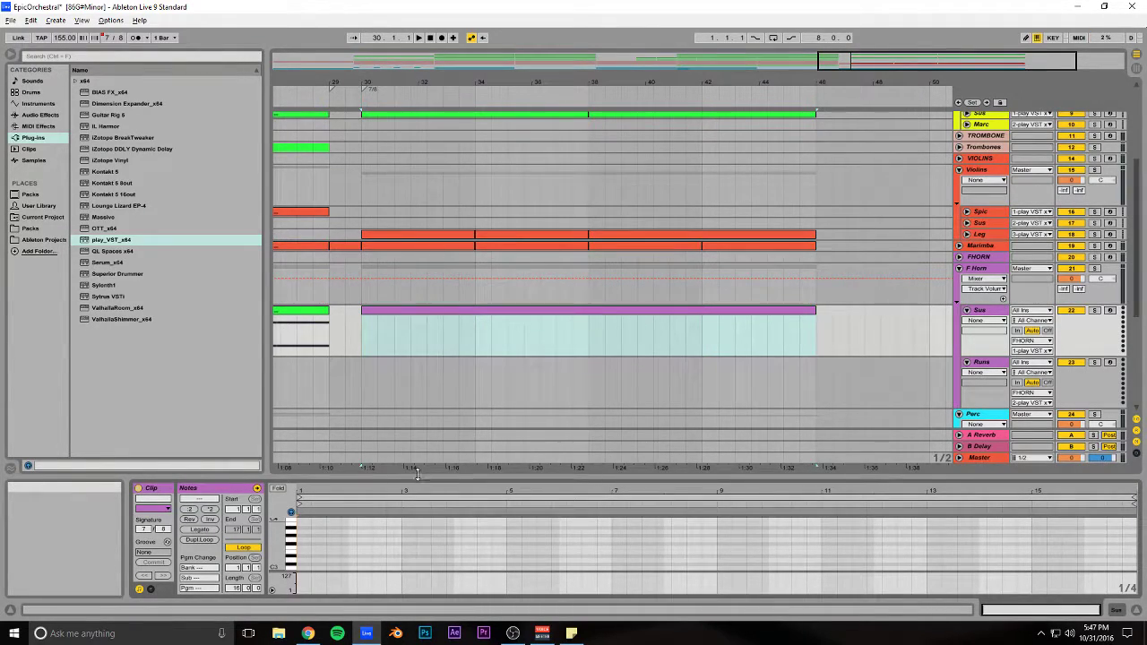
left_click_drag(417, 477, 425, 273)
left_click_drag(292, 412, 292, 369)
double_click(303, 363)
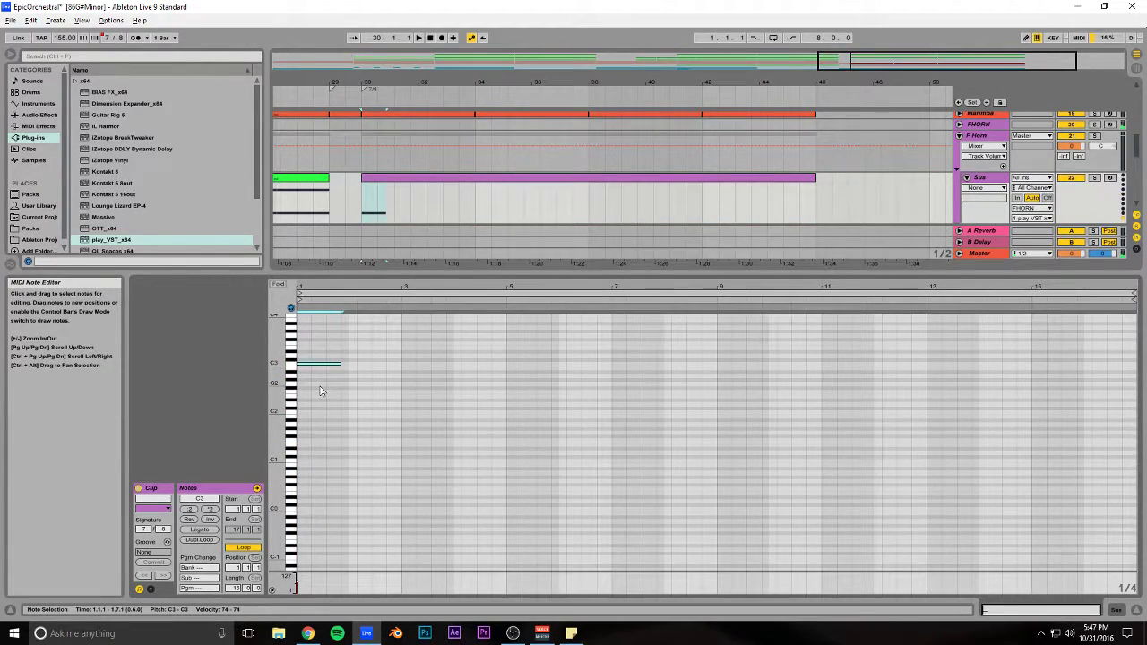
Step: Fill bars 30 to 46 of the F Horn Sus track with a copied Cellos Sus clip and its duplicate, and solo the track
left_click_drag(429, 281, 448, 479)
scroll(532, 254, "up", 10)
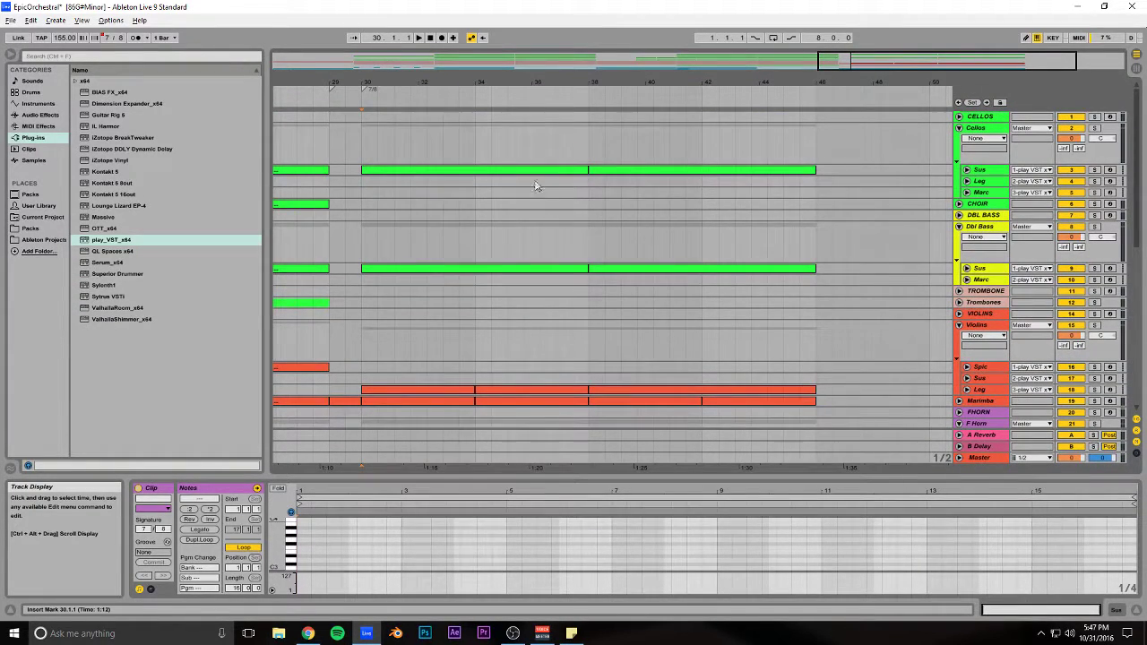
left_click(529, 175)
scroll(484, 331, "down", 5)
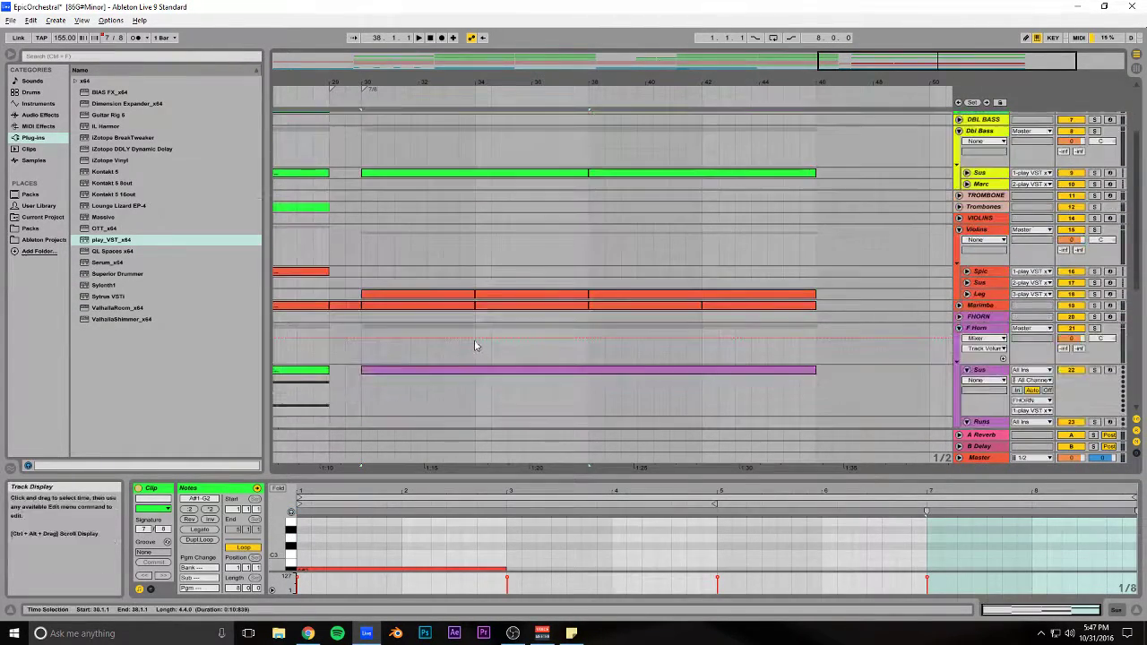
left_click_drag(361, 320, 588, 318)
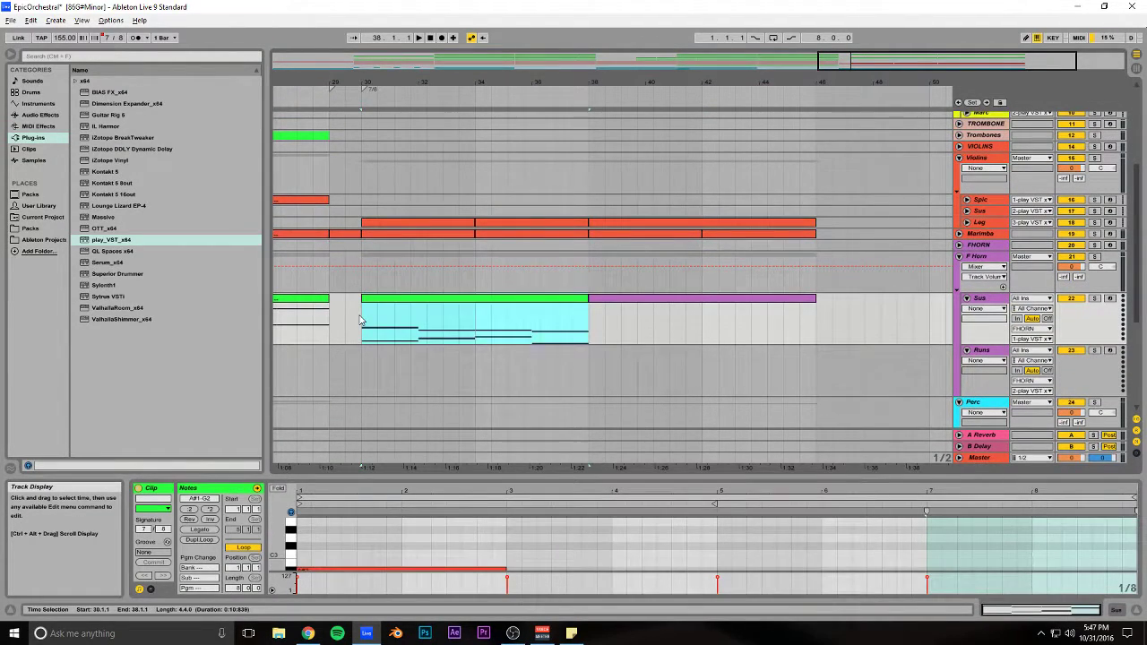
left_click(1094, 299)
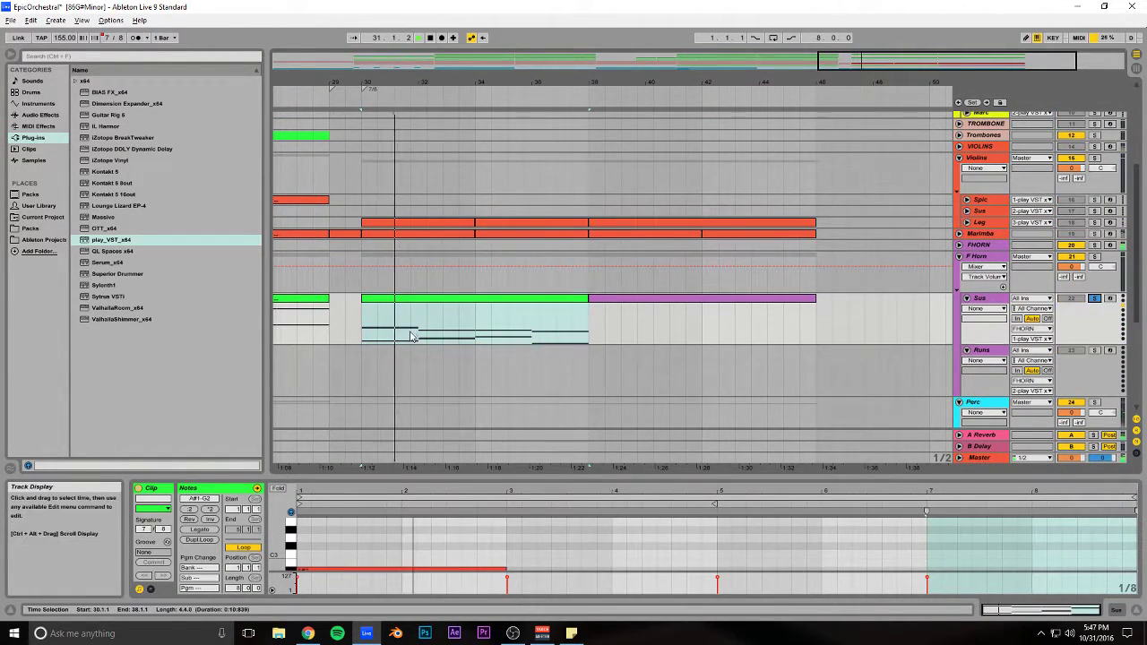
left_click(532, 301)
key("ctrl+d")
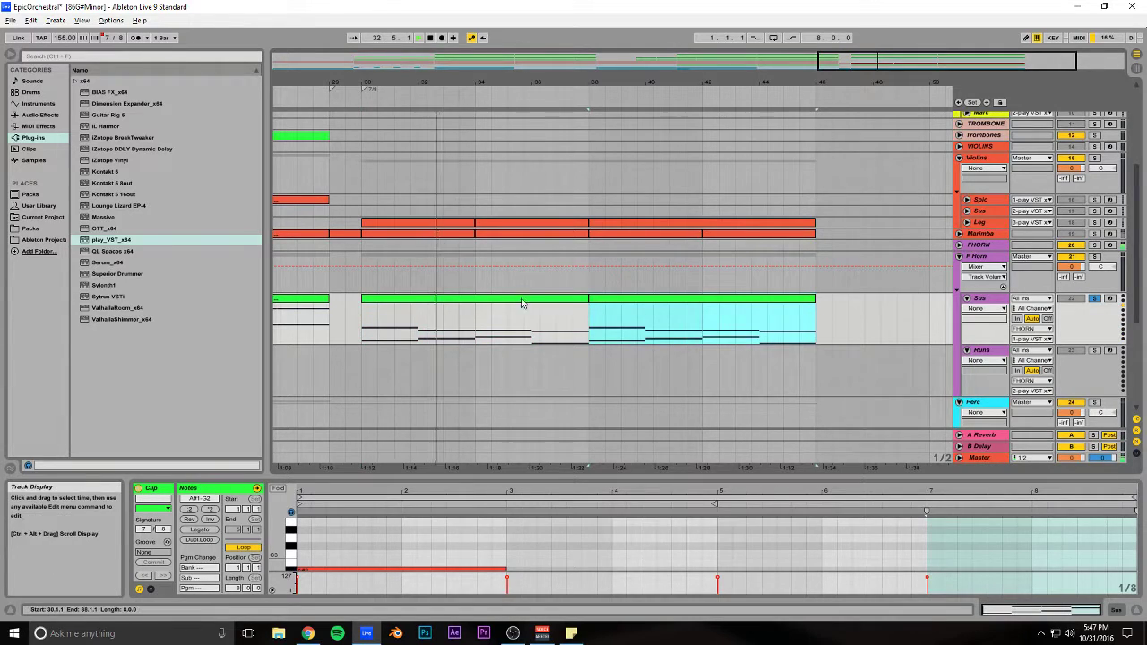
Step: Transpose all notes in the first F Horn Sus clip up one octave and delete the duplicate clip at bars 38 to 46
left_click(519, 300)
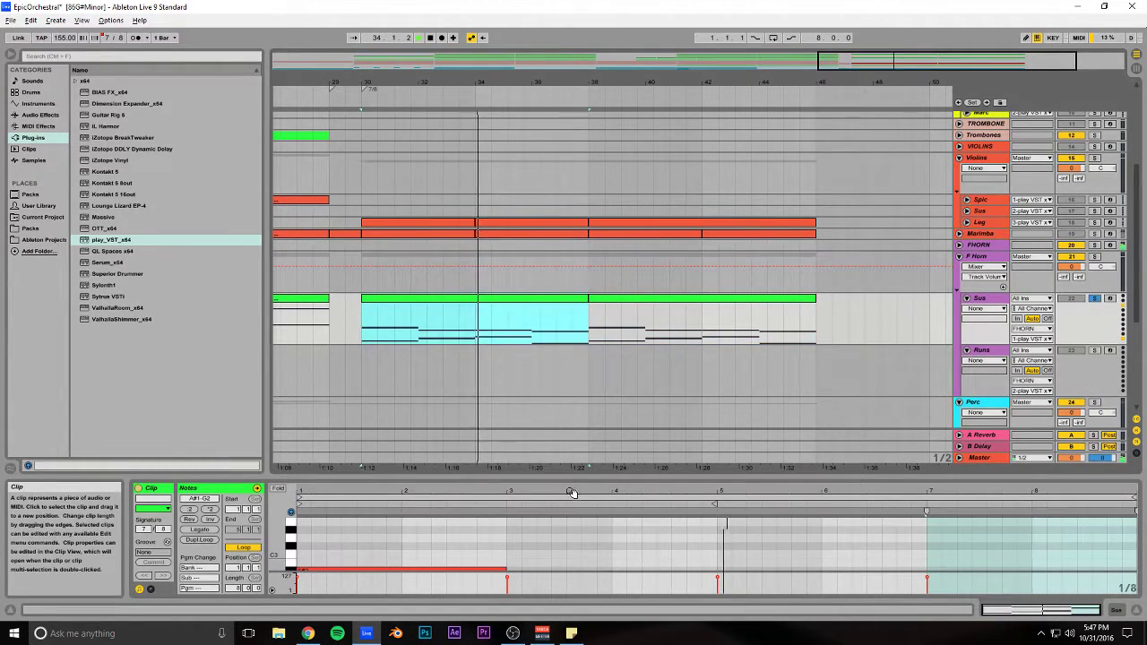
left_click_drag(570, 471, 609, 277)
left_click_drag(1030, 353, 328, 520)
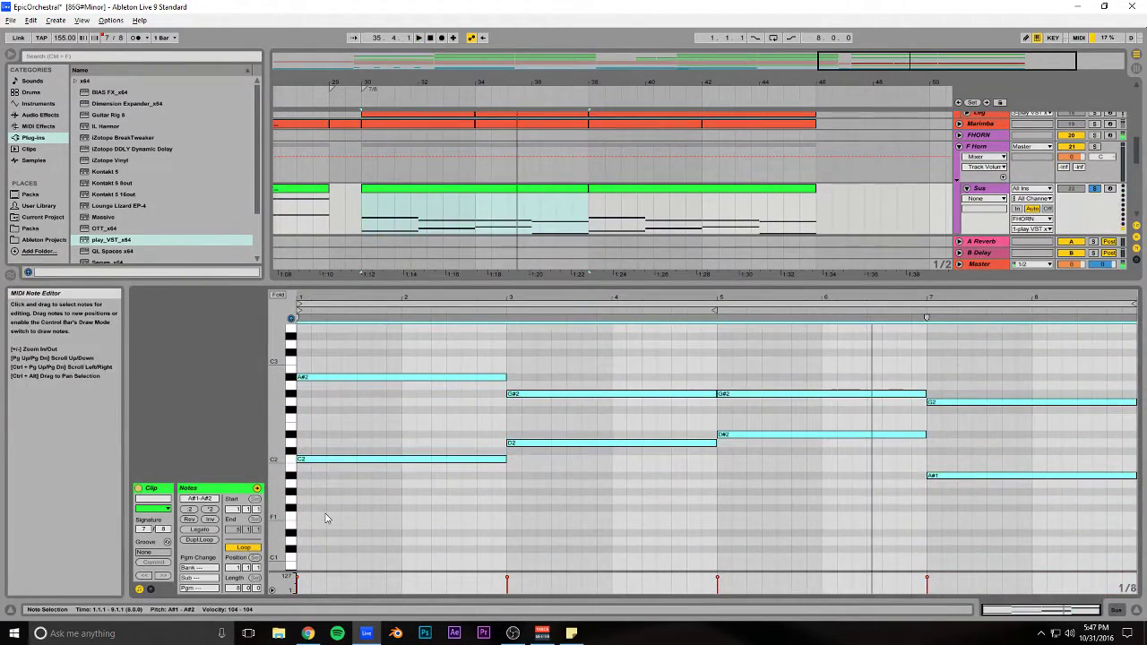
key("shift+Up")
scroll(326, 518, "up", 5)
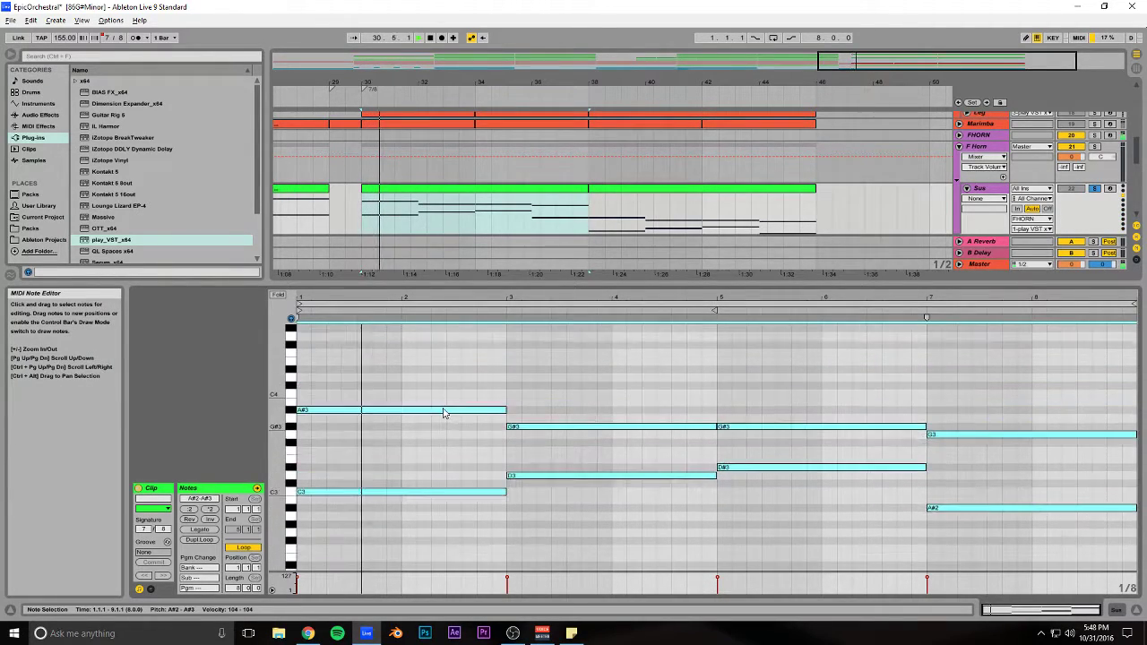
left_click(328, 446)
left_click(640, 192)
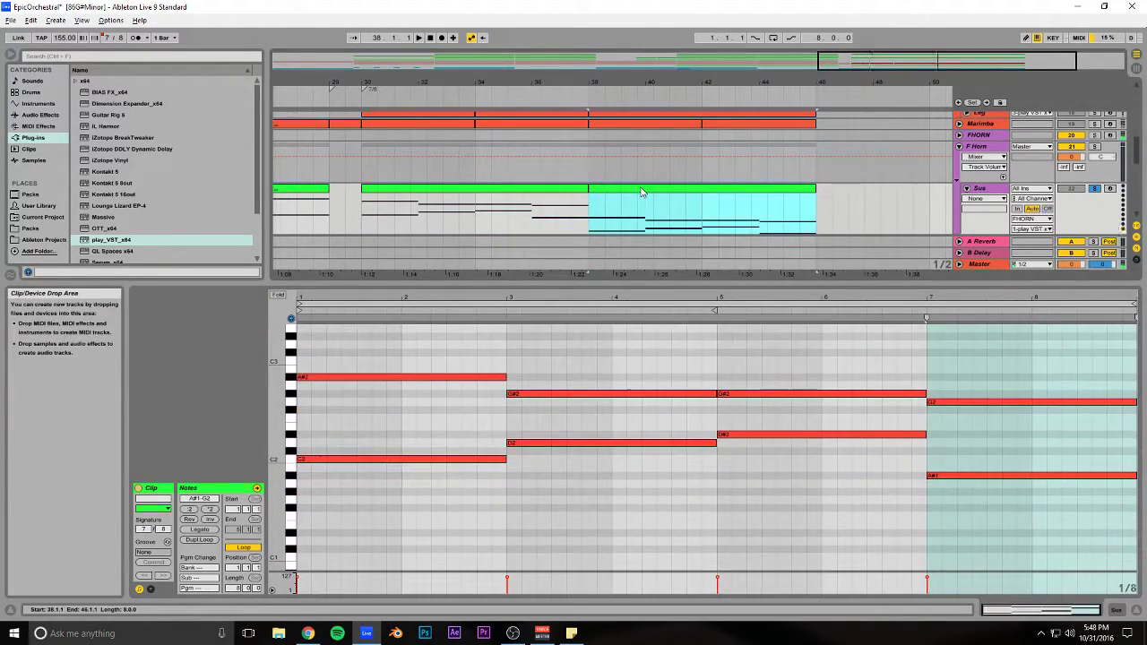
key("Delete")
Step: Copy the A#3 note down to F3 in the first chord of the F Horn Sus clip and play it
left_click(472, 193)
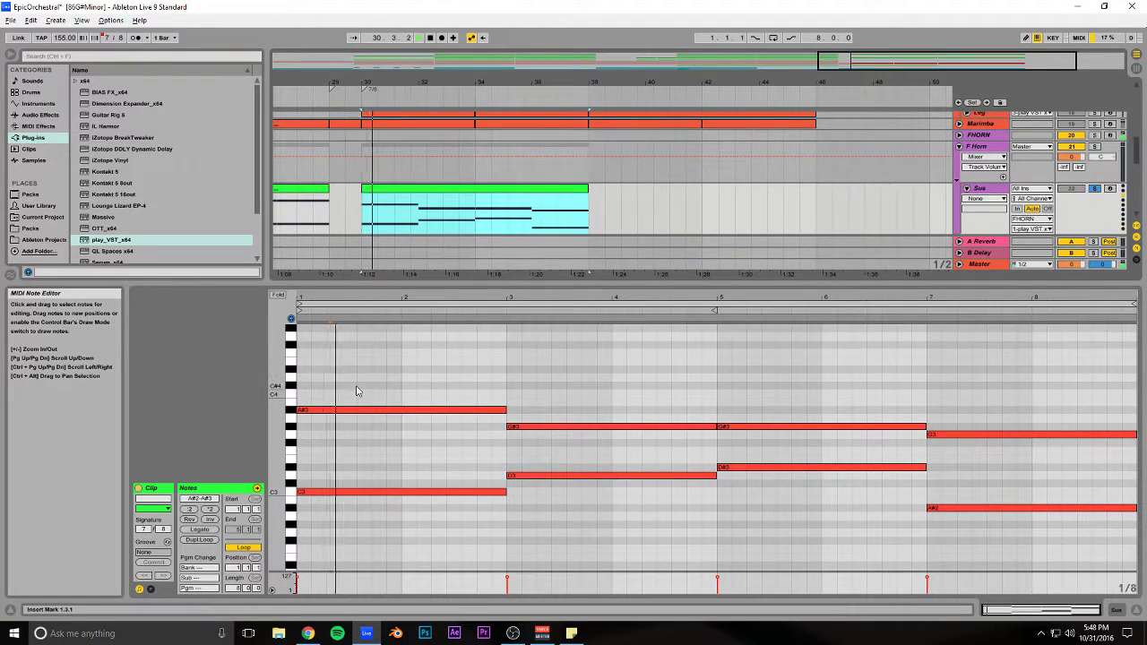
left_click(319, 413)
left_click_drag(320, 412, 322, 455)
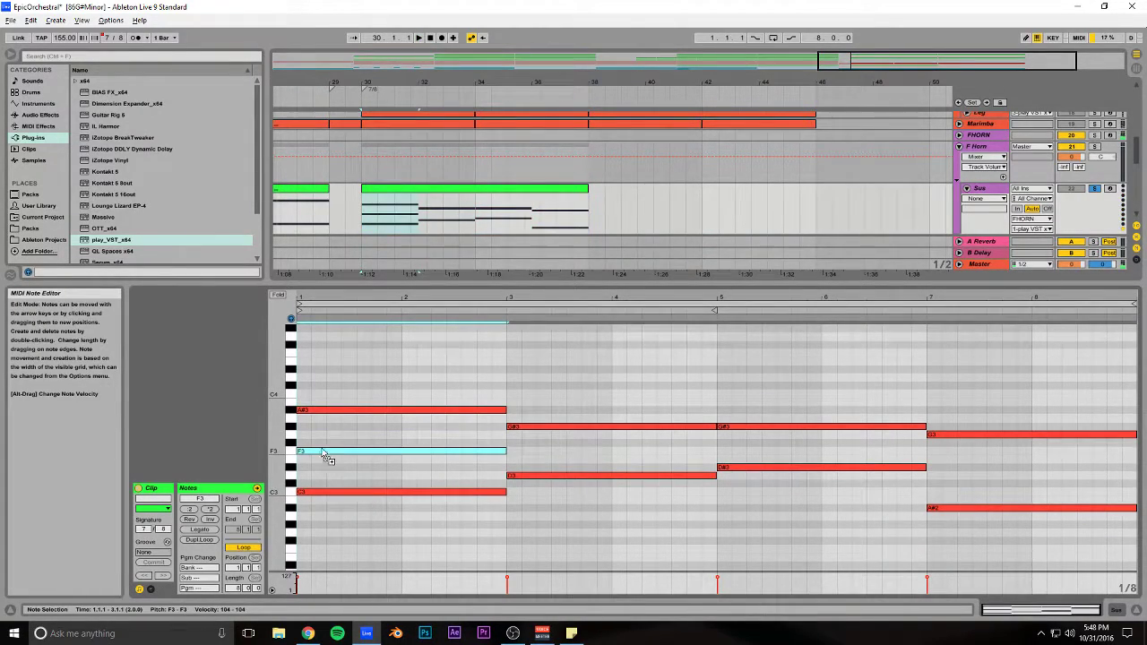
key("space")
Step: Add middle notes to the remaining horn chords: F3 at bar 3, G3 at bar 5 and D3 at bar 7
key("ctrl+d")
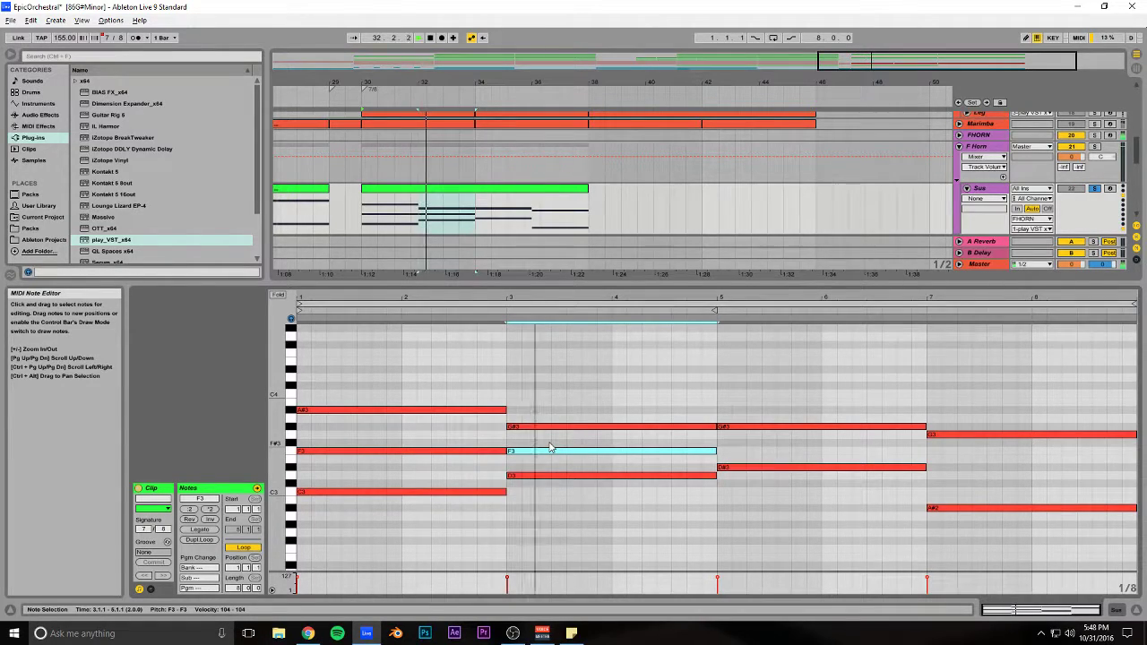
key("ctrl+d")
left_click_drag(758, 454, 757, 441)
left_click(724, 404)
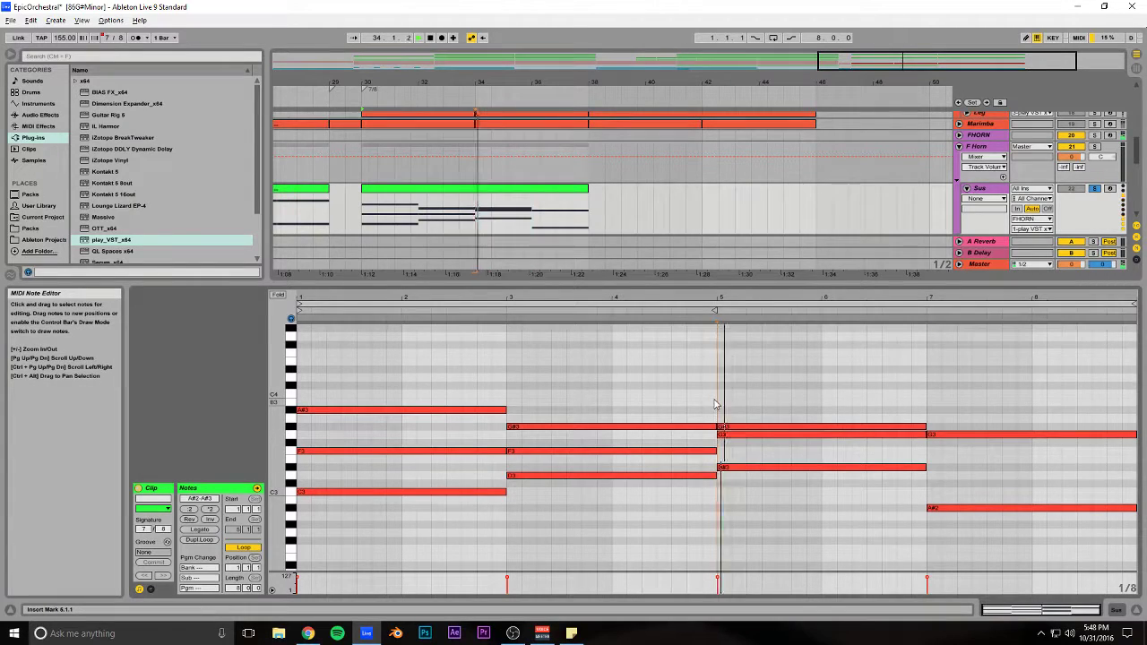
left_click(943, 436)
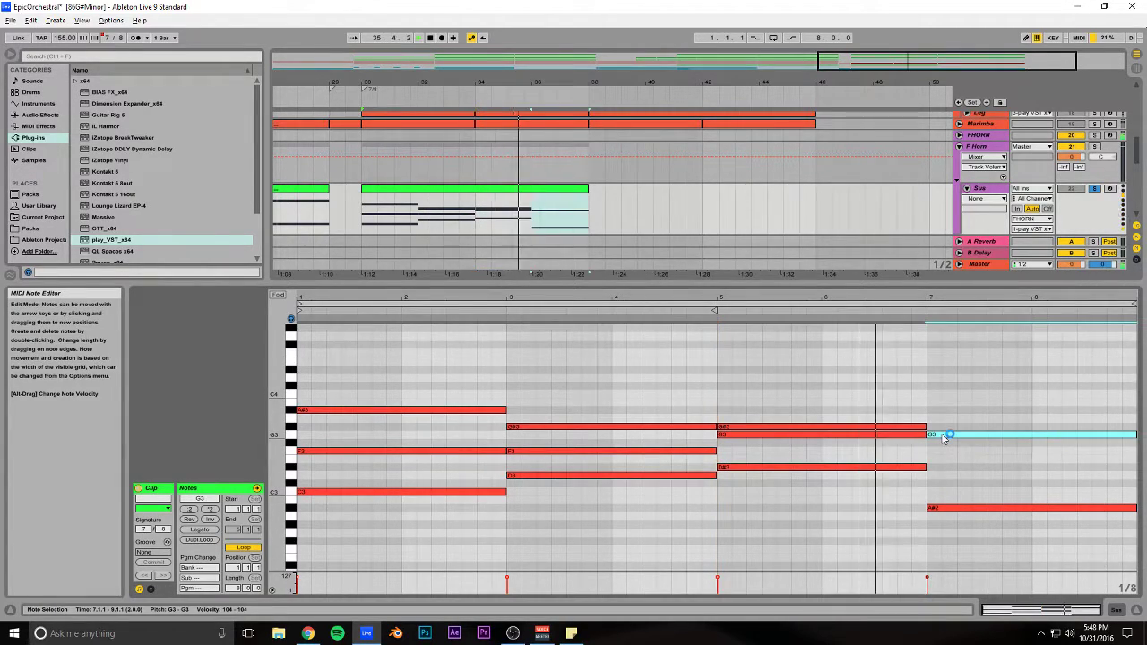
left_click_drag(944, 438, 952, 484)
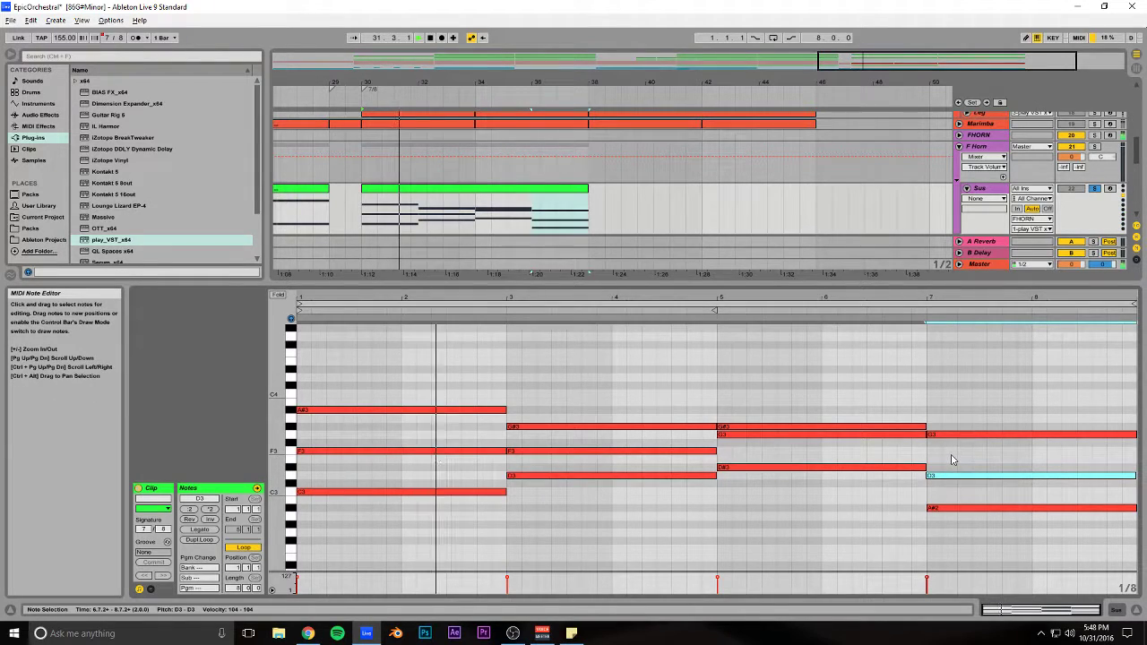
Step: Duplicate the F Horn Sus clip to bars 38 to 46 and listen to it with the arrangement
left_click(544, 190)
key("ctrl+d")
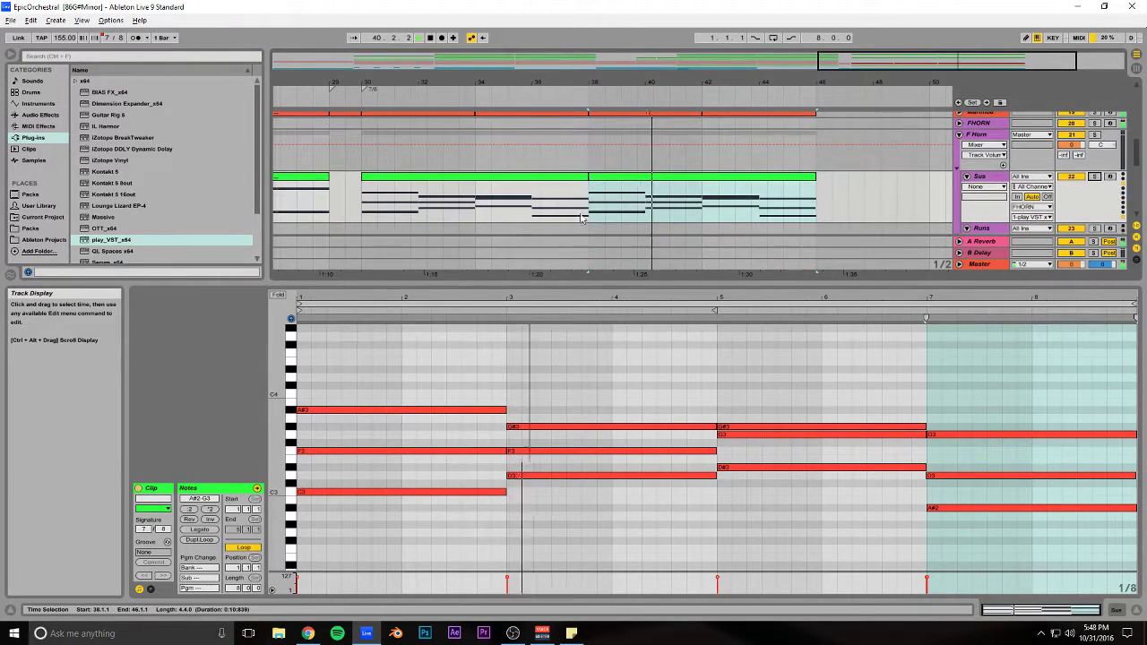
left_click_drag(591, 285, 590, 459)
scroll(609, 325, "up", 5)
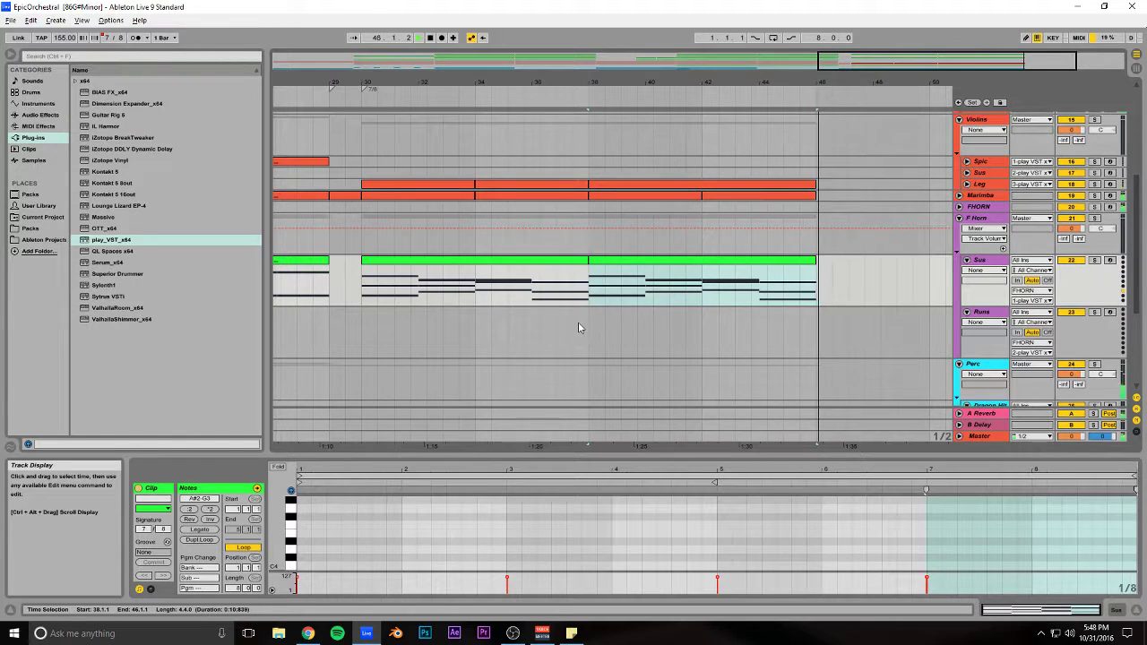
Step: Stop playback and play the arrangement from bar 29, where the 7/8 section is introduced
scroll(579, 324, "up", 2)
key("space")
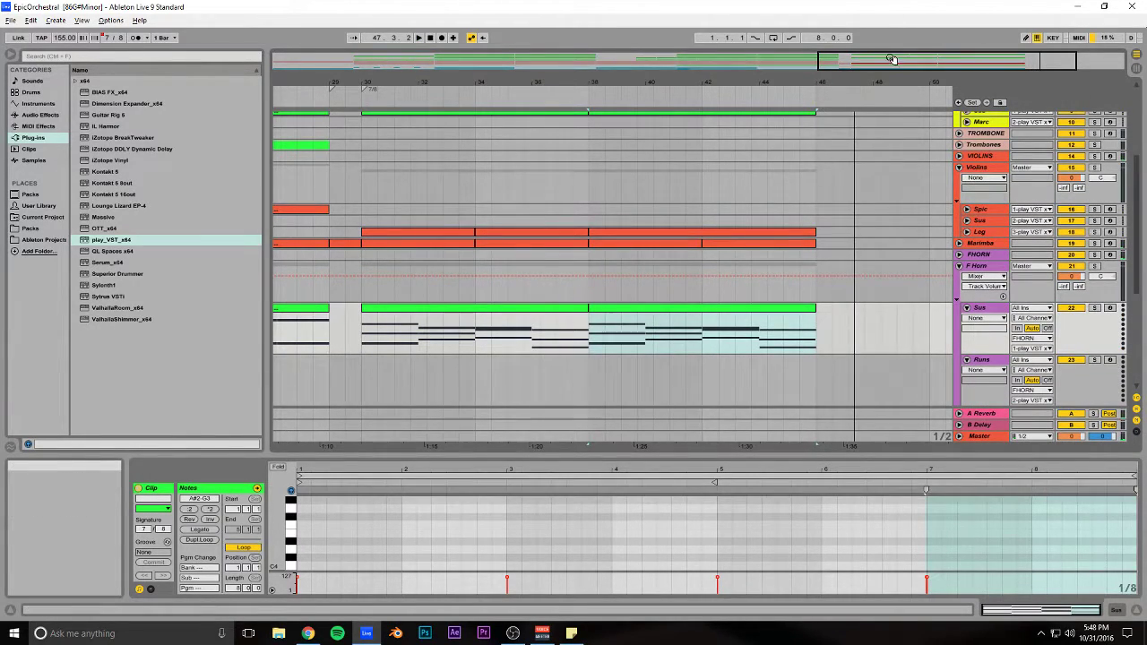
left_click_drag(459, 82, 459, 45)
left_click(725, 175)
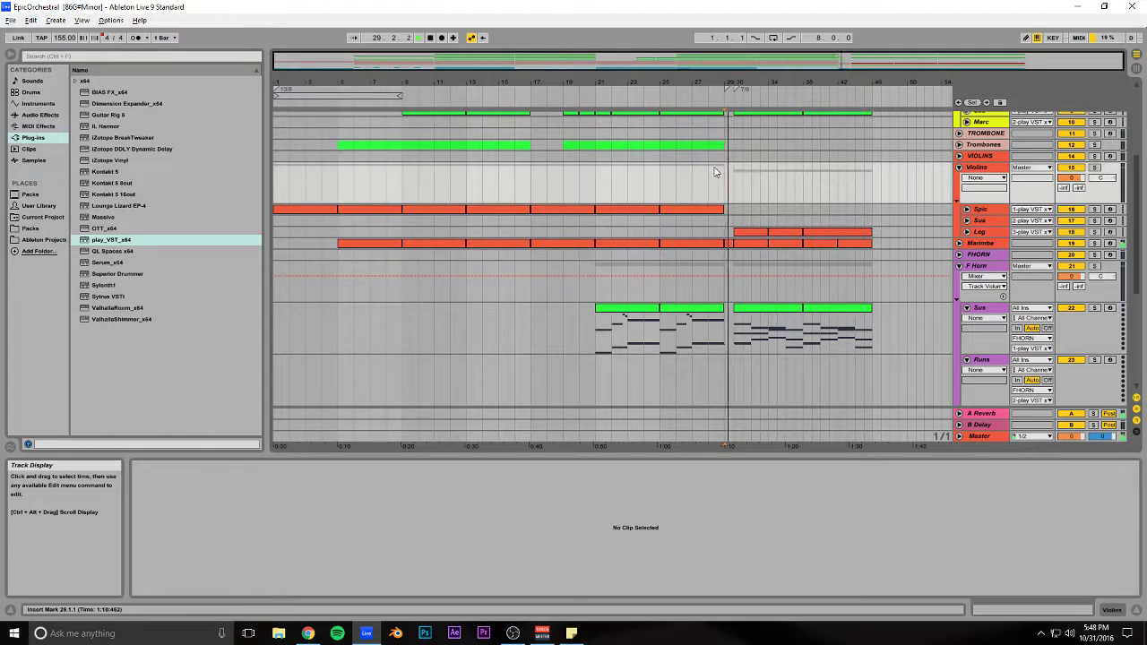
Step: Copy the F2 note at 1.4 to 1.4.3 in the one-bar Marimba clip at bar 29
left_click_drag(752, 68, 637, 271)
scroll(576, 273, "down", 5)
scroll(578, 285, "up", 6)
left_click(582, 273)
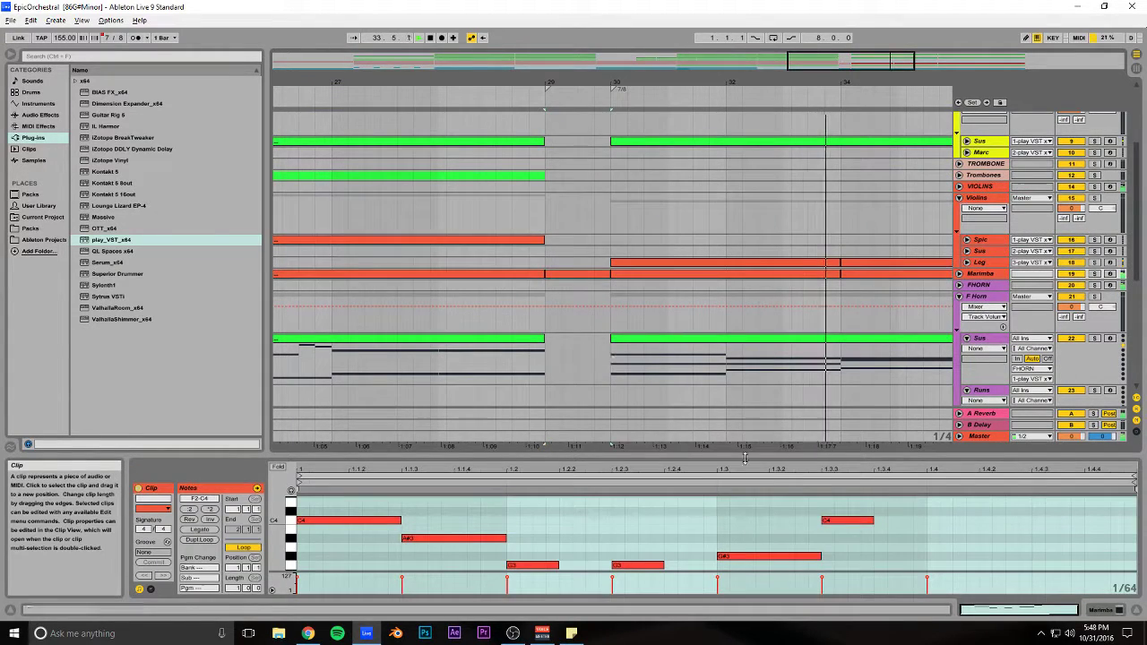
scroll(968, 536, "up", 5)
double_click(992, 537)
left_click_drag(1134, 530, 1054, 530)
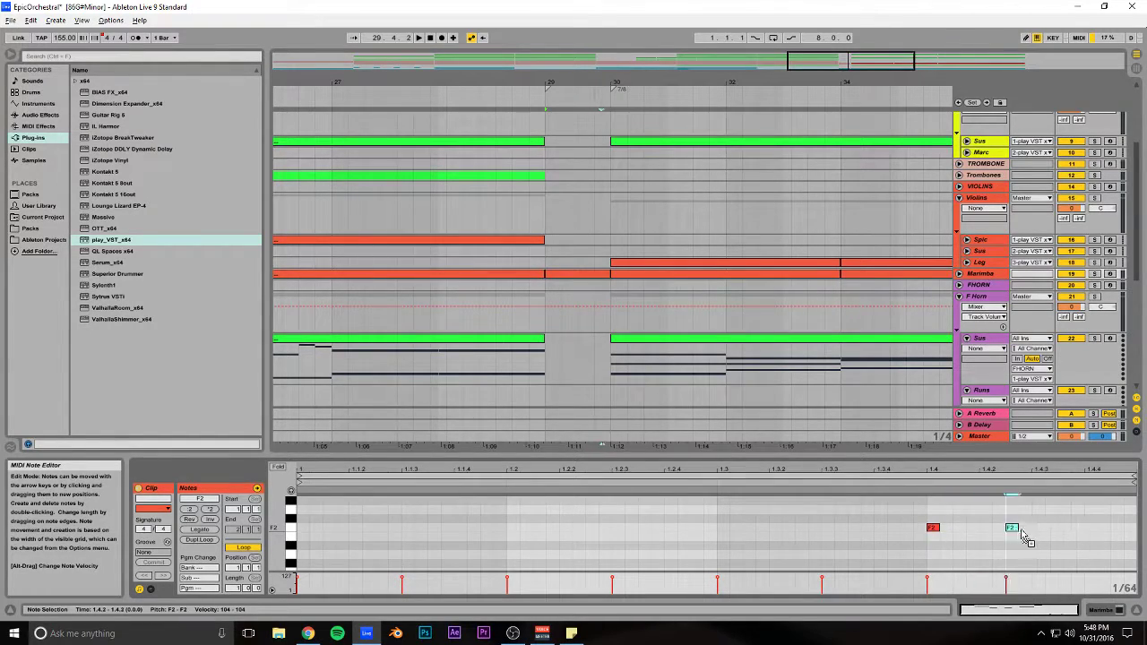
left_click(929, 514)
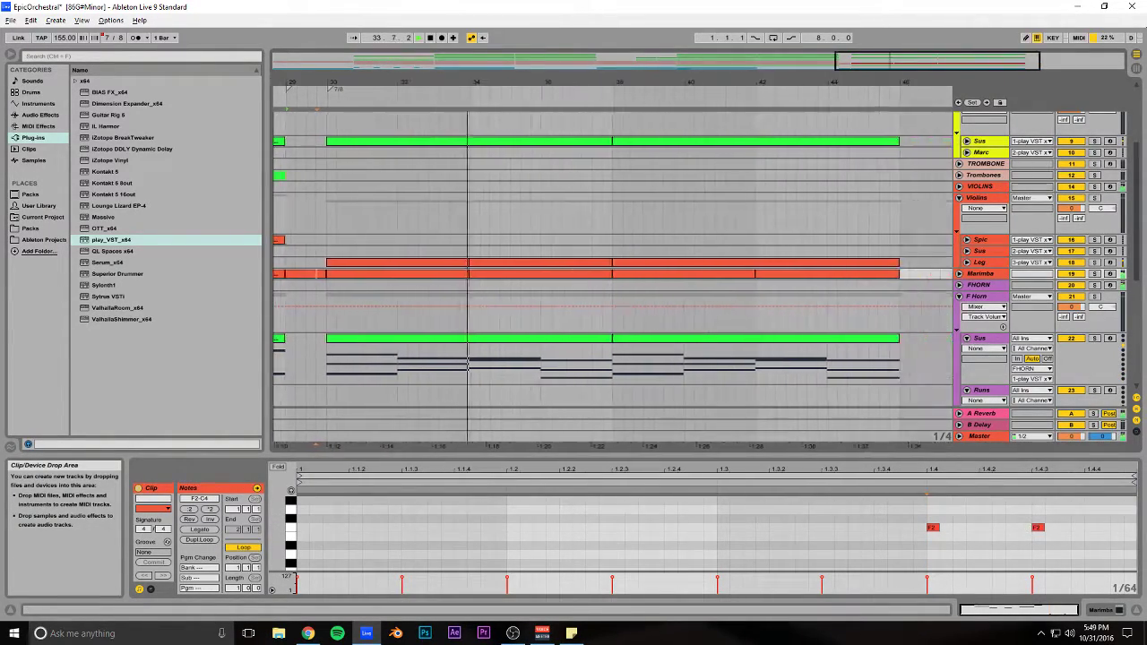
Step: Listen to the arrangement from bar 25 through the transition into the 7/8 section
left_click_drag(281, 82, 555, 36)
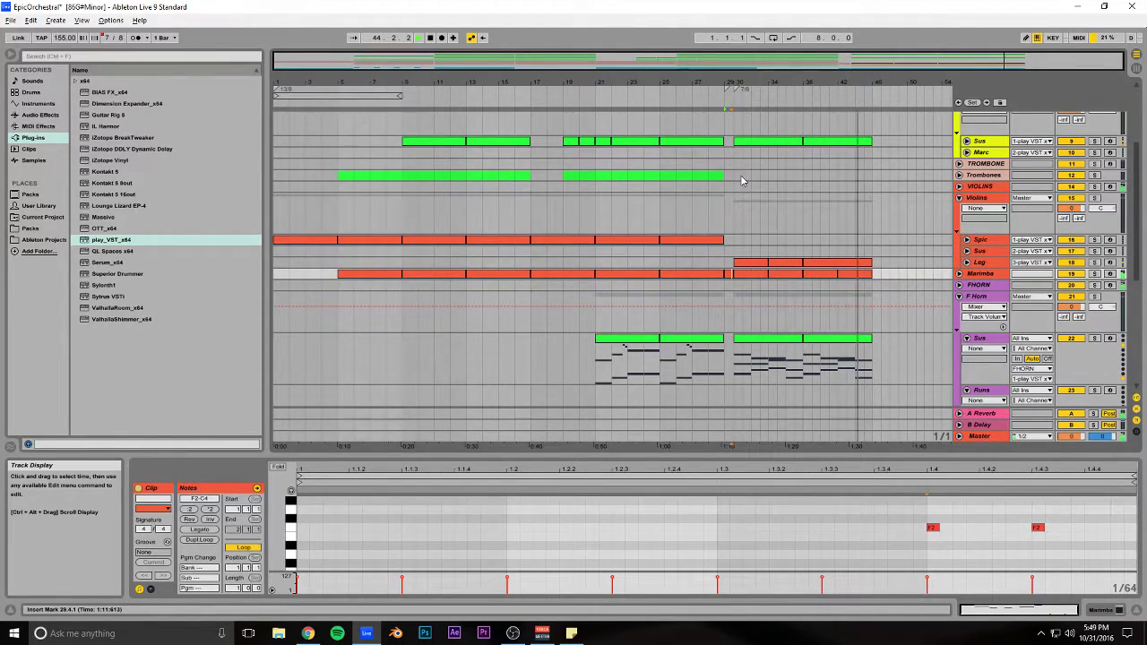
left_click(661, 123)
left_click_drag(757, 66, 825, 91)
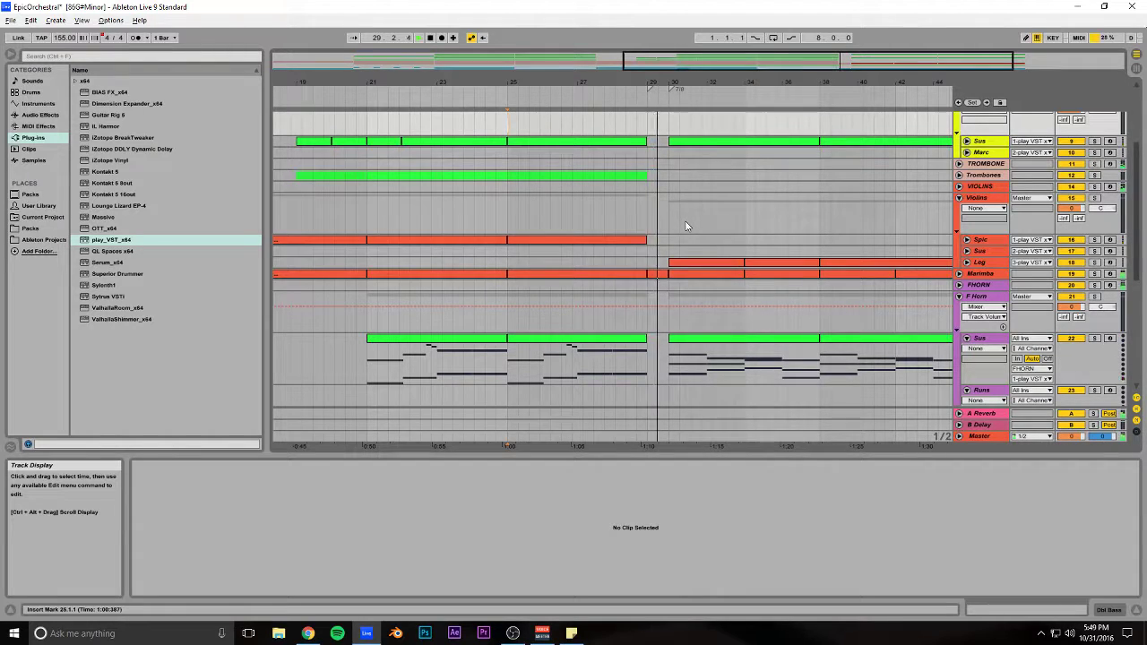
scroll(685, 224, "down", 6)
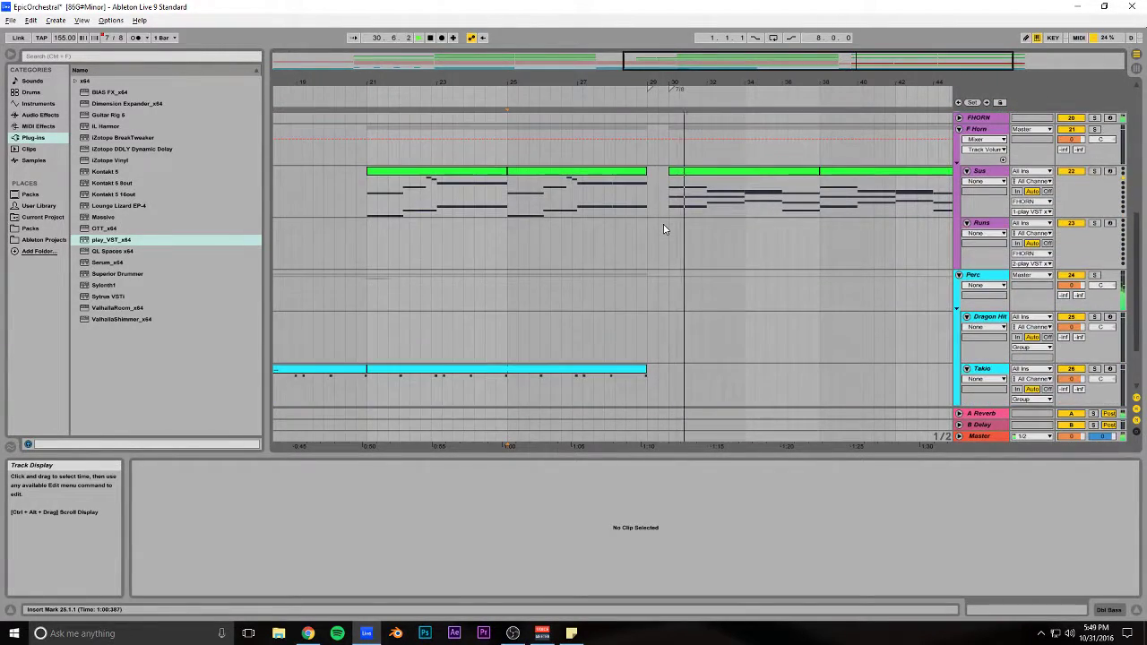
scroll(663, 228, "up", 2)
scroll(664, 340, "down", 4)
key("space")
left_click(663, 349)
key("Delete")
scroll(663, 310, "up", 1)
scroll(663, 309, "down", 1)
key("ctrl+z")
Step: Delete every note except the first C4 in the Marimba clip at bar 29 and lengthen it to 1.3
scroll(661, 309, "up", 4)
left_click(657, 285)
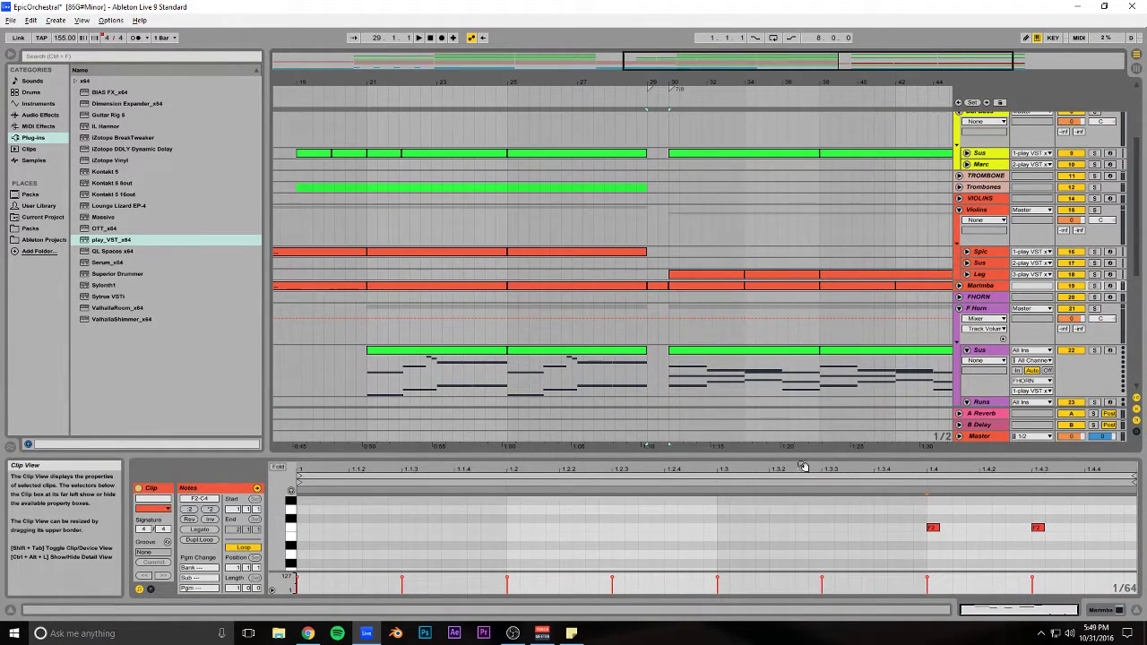
left_click_drag(803, 458, 807, 188)
left_click_drag(1080, 283, 469, 522)
key("Delete")
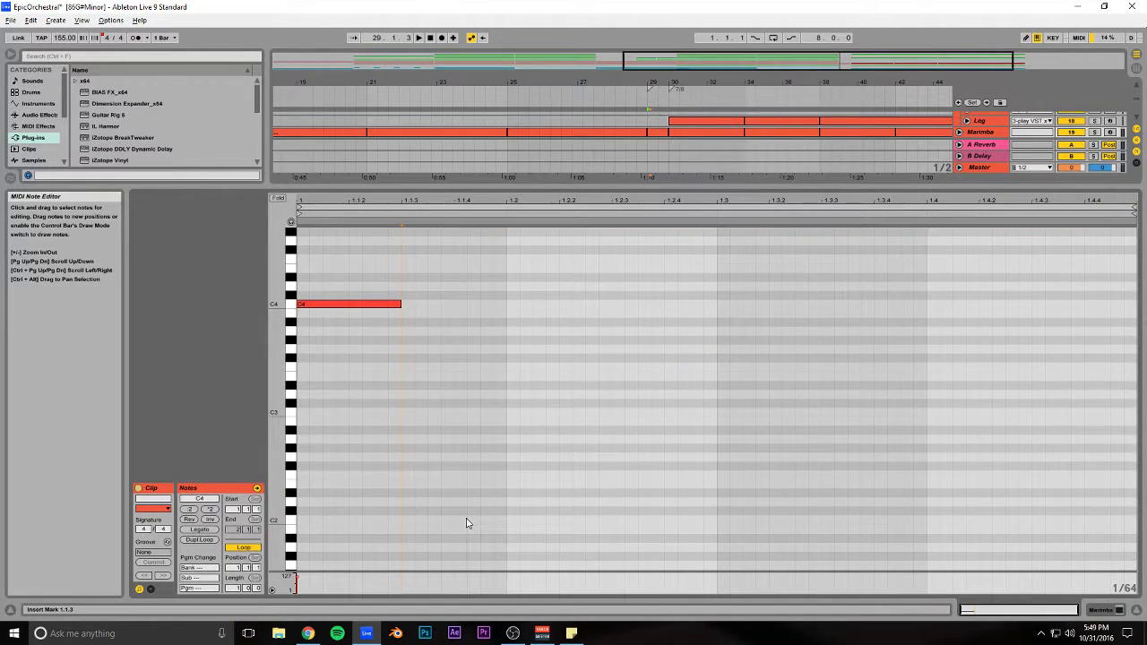
left_click(321, 306)
left_click_drag(401, 305, 716, 306)
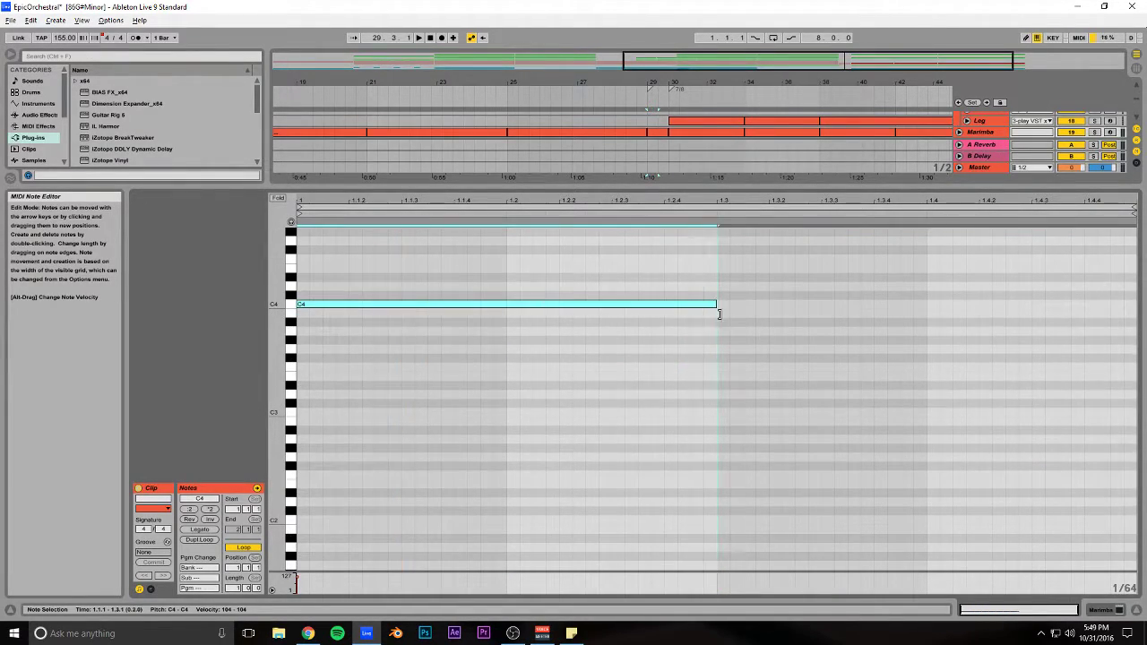
Step: Copy the C4 note up to D#4, G4, G#4 and A#4 to build a chord and play it
scroll(502, 395, "up", 3)
left_click_drag(318, 381, 316, 286)
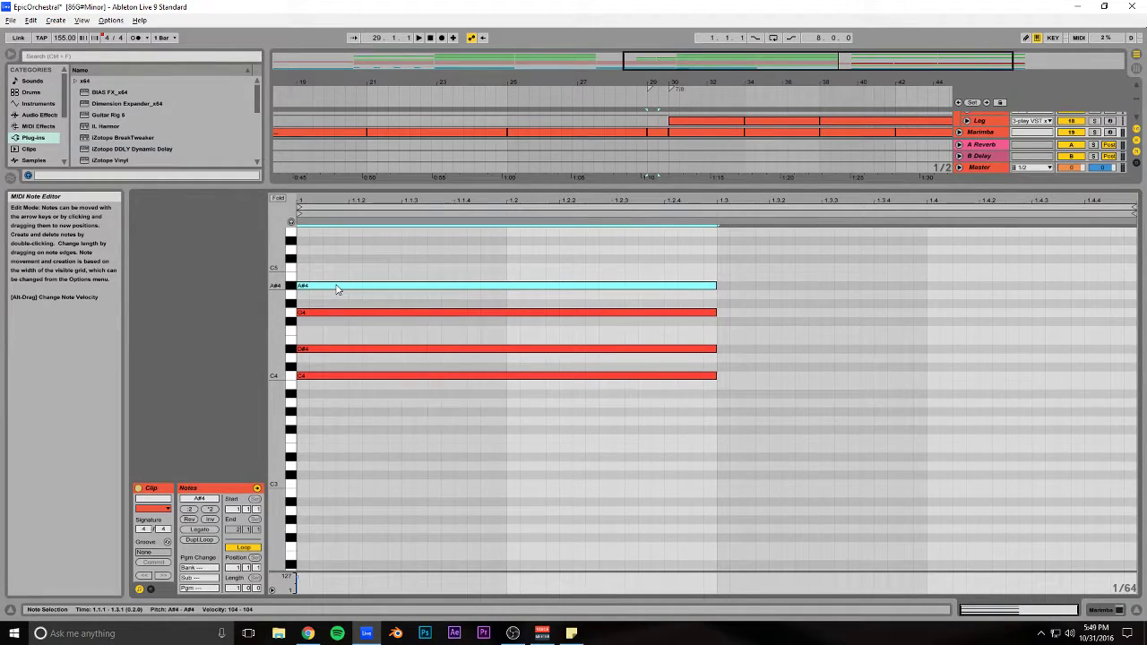
left_click_drag(337, 288, 336, 306)
key("space")
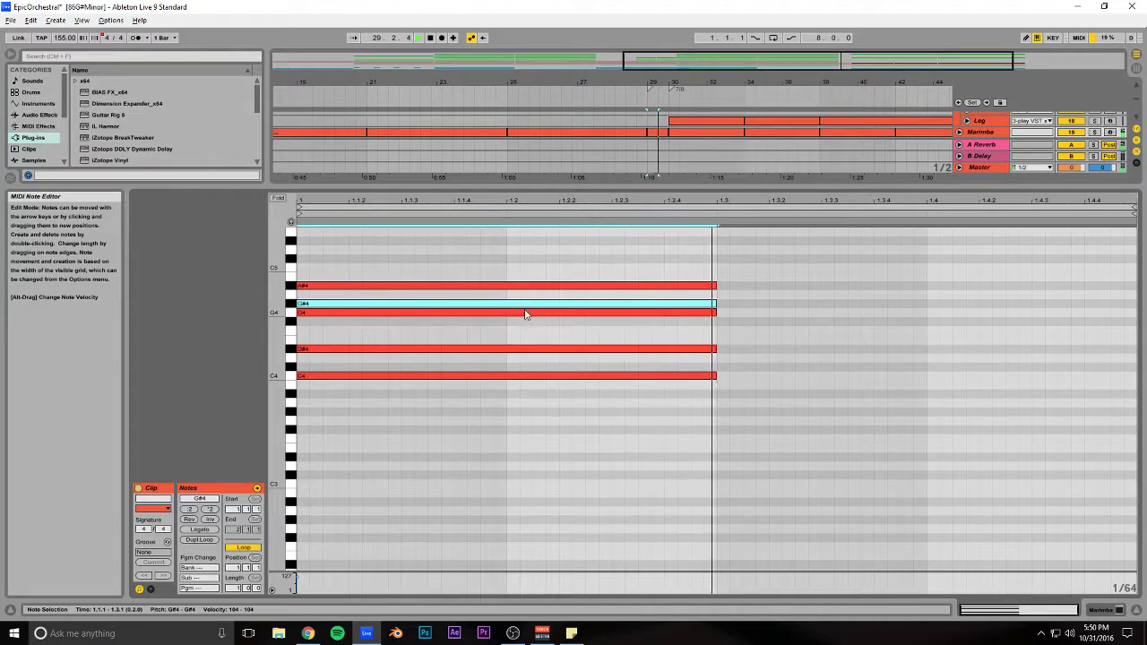
Step: Try a second Marimba chord of A#3, D4, F4, G4 and G#4 from 1.3 to 2, play it and delete it
scroll(686, 328, "up", 3)
left_click_drag(691, 335, 640, 481)
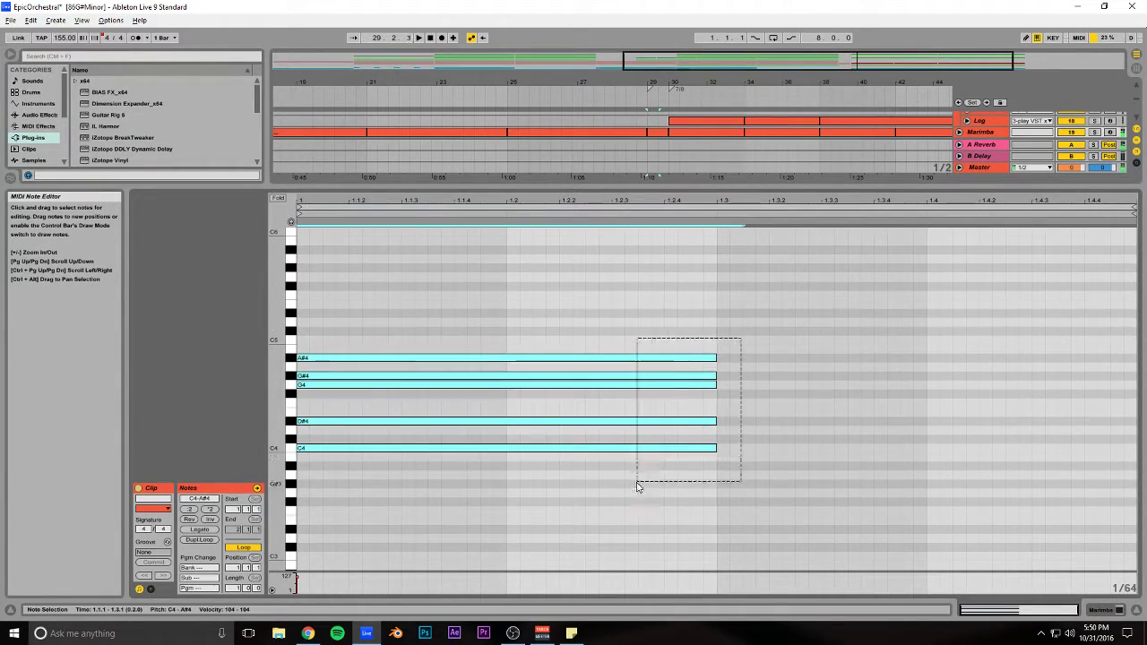
key("ctrl+d")
key("space")
left_click_drag(709, 425, 711, 379)
left_click(718, 429)
key("space")
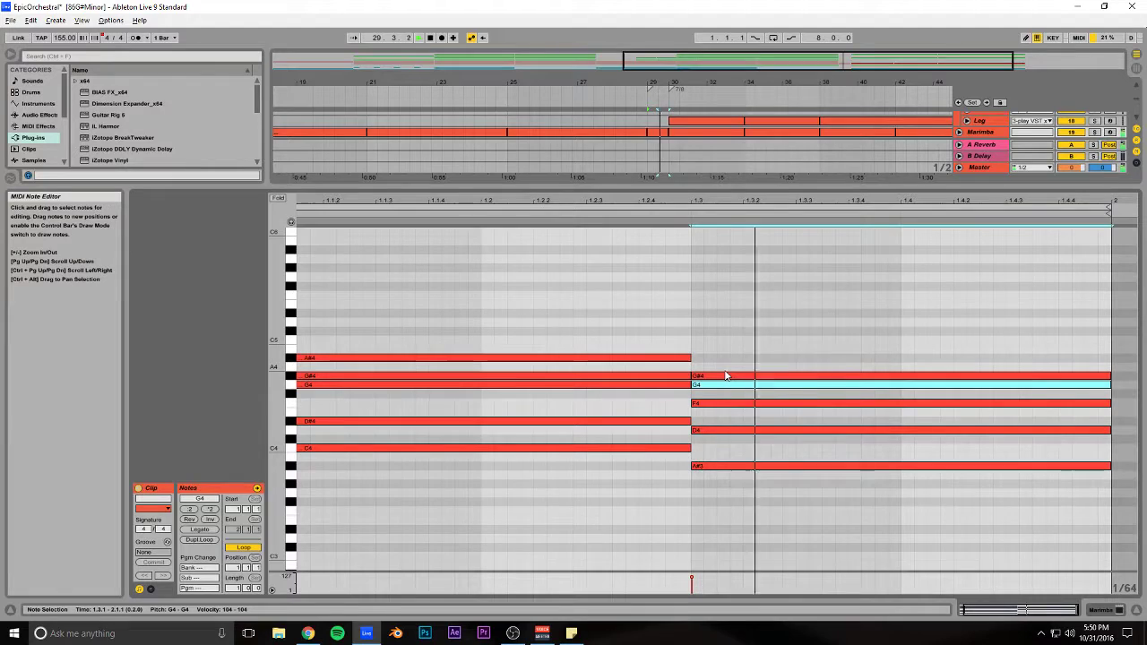
left_click_drag(779, 343, 762, 499)
key("Delete")
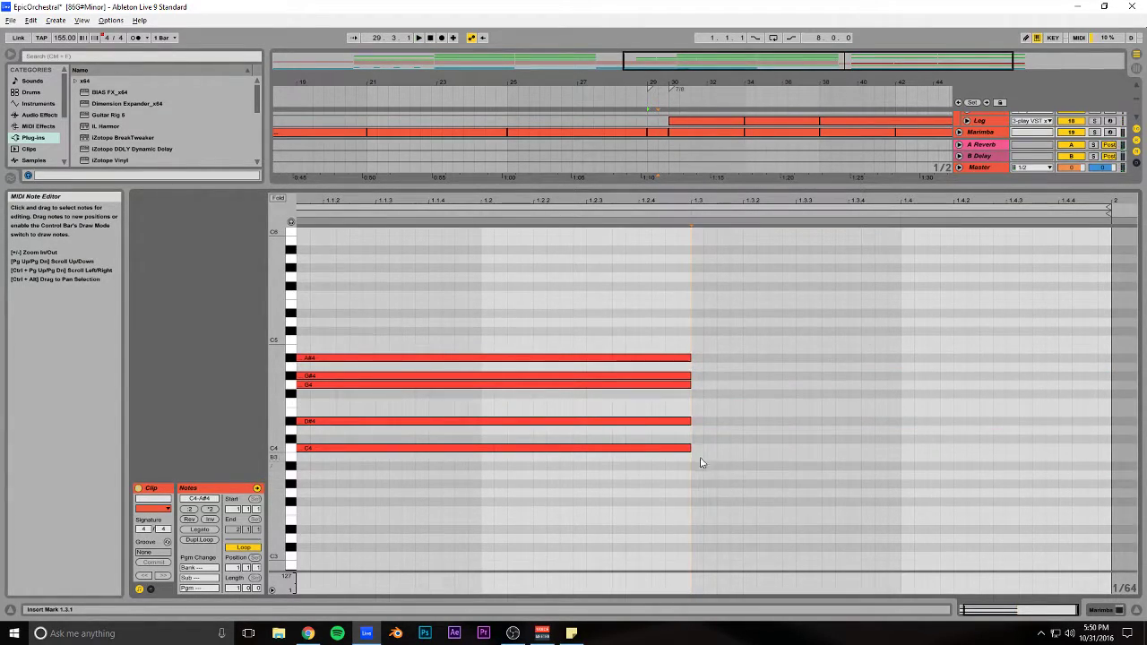
Step: Build a second Marimba chord of G3, B3, D4 and F4 from 1.3 to 2 and play it
double_click(695, 486)
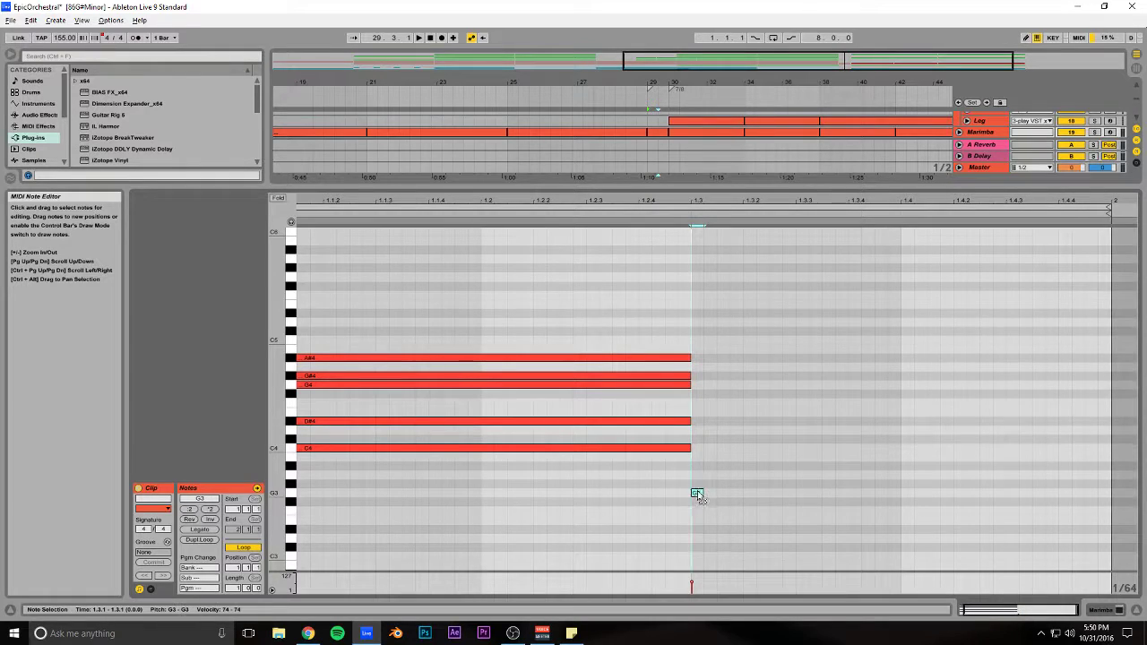
left_click_drag(698, 490, 1081, 507)
left_click_drag(743, 492, 743, 404, "ctrl")
key("space")
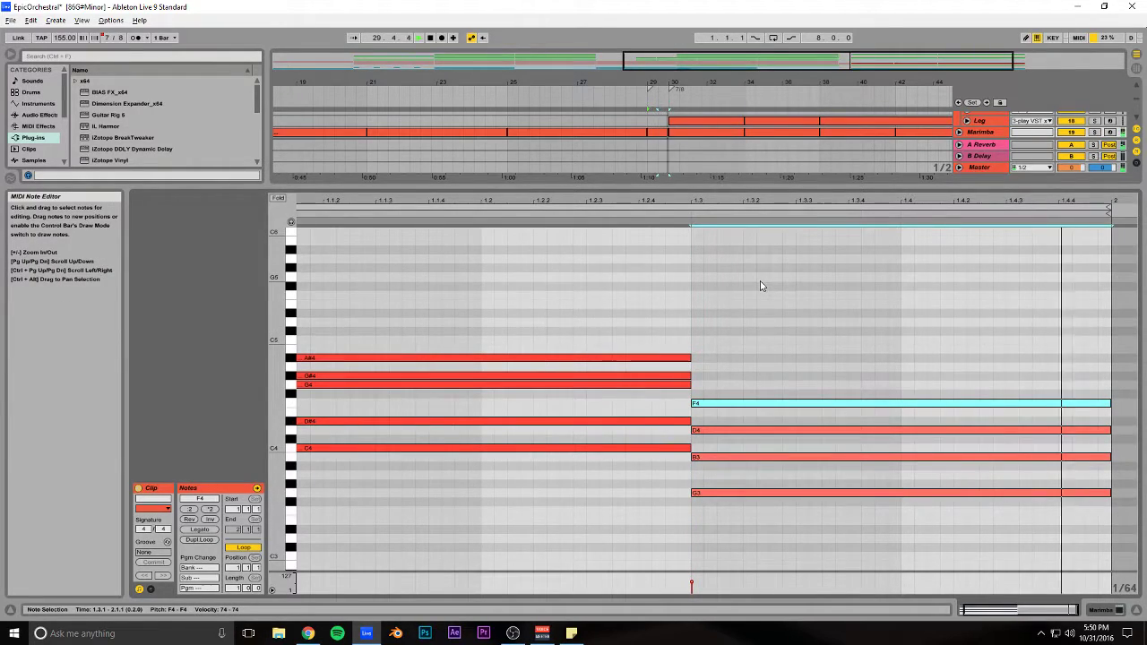
key("space")
Step: Lower the velocity of all notes in the Marimba clip, play the arrangement from bar 25 and save the project
key("ctrl+a")
left_click_drag(581, 448, 580, 489, "alt")
key("space")
left_click_drag(663, 189, 671, 417)
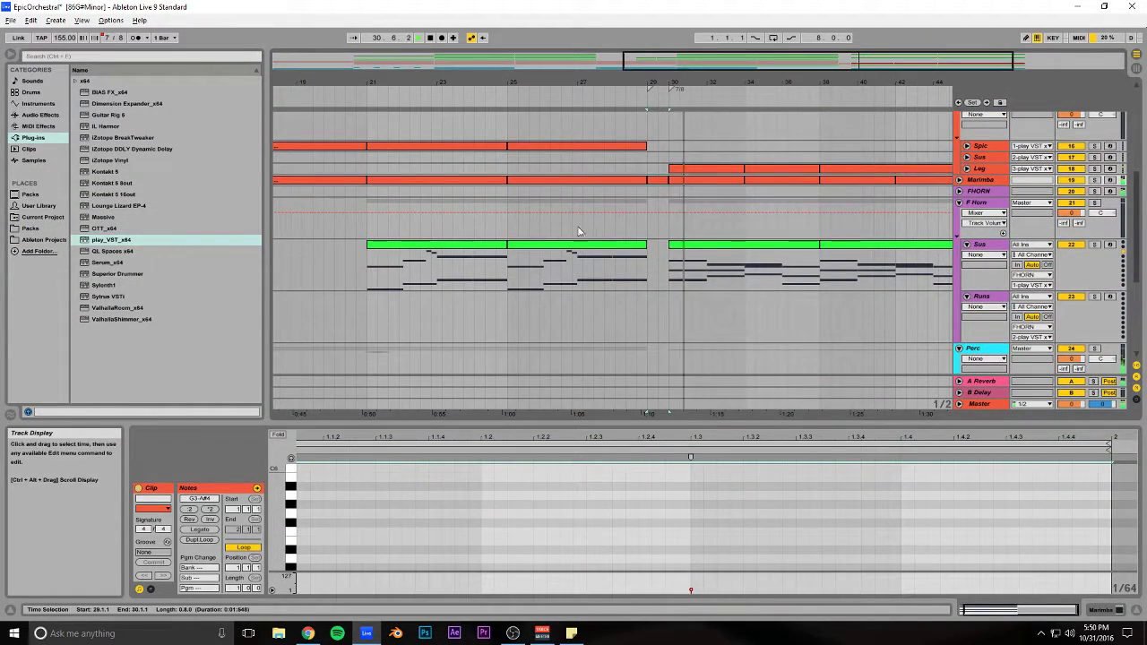
left_click(509, 224)
key("ctrl+s")
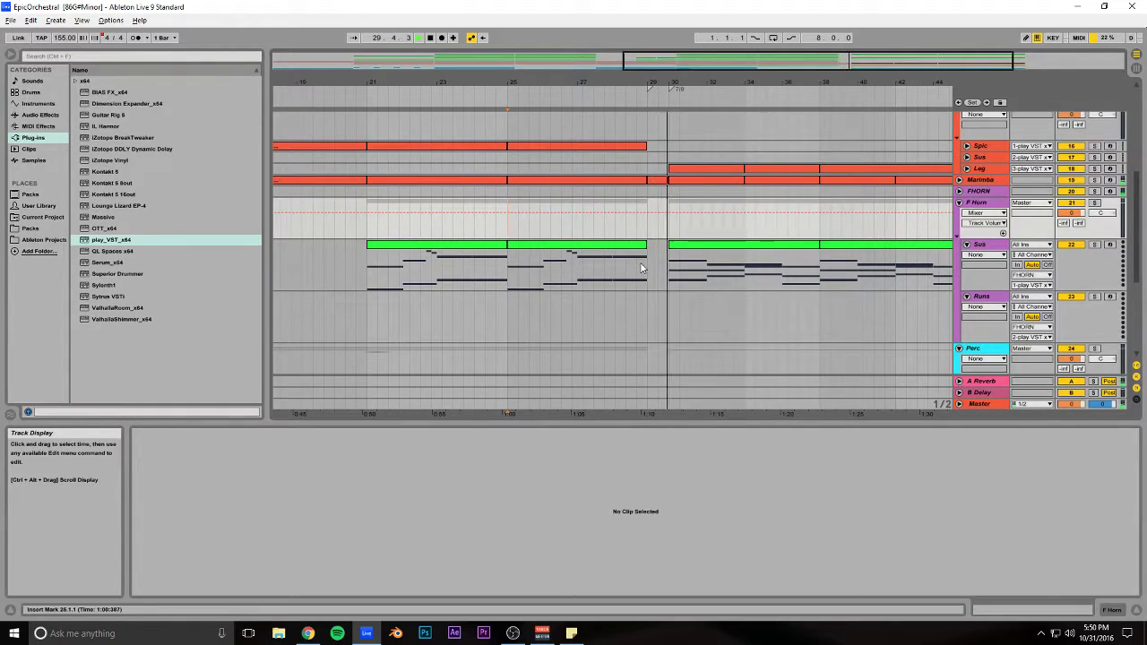
Step: Split the first Violins Leg clip at bar 31 and copy its one-bar opening to start at 29.1.3, ending at bar 30
scroll(641, 267, "up", 4)
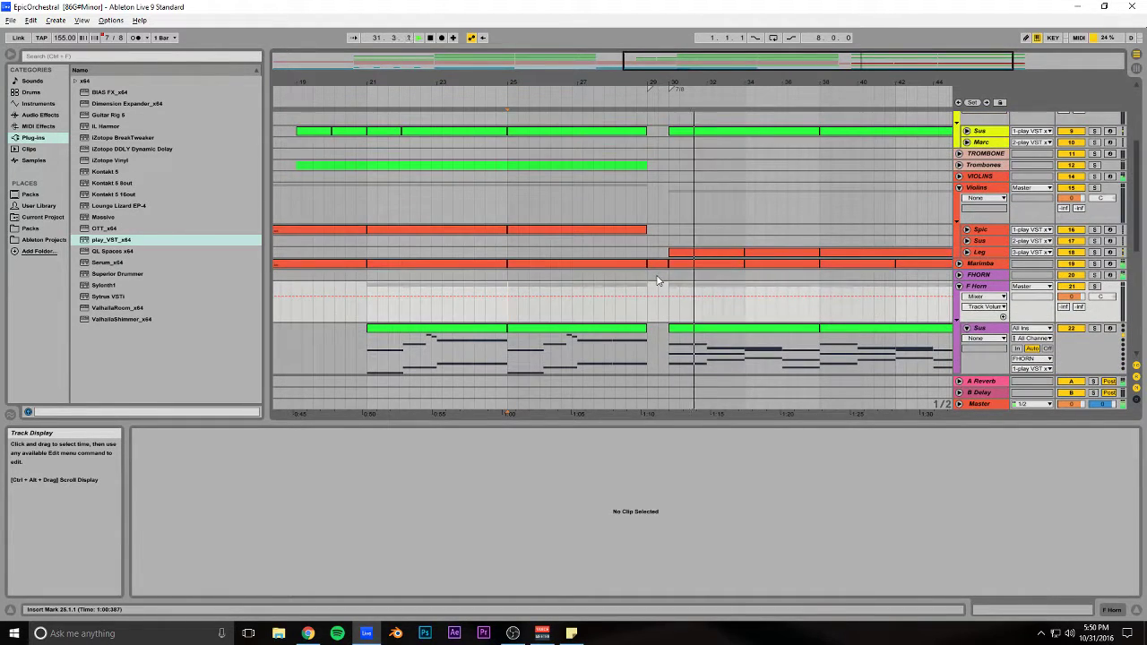
scroll(665, 283, "up", 5)
scroll(676, 282, "down", 6)
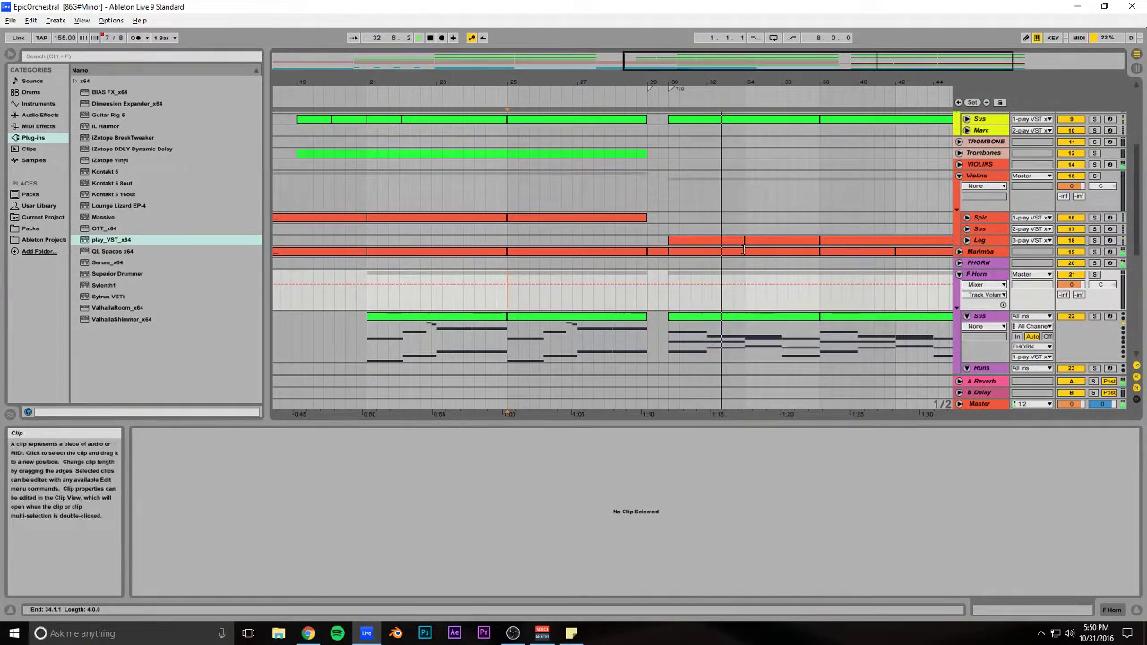
left_click_drag(752, 60, 847, 69)
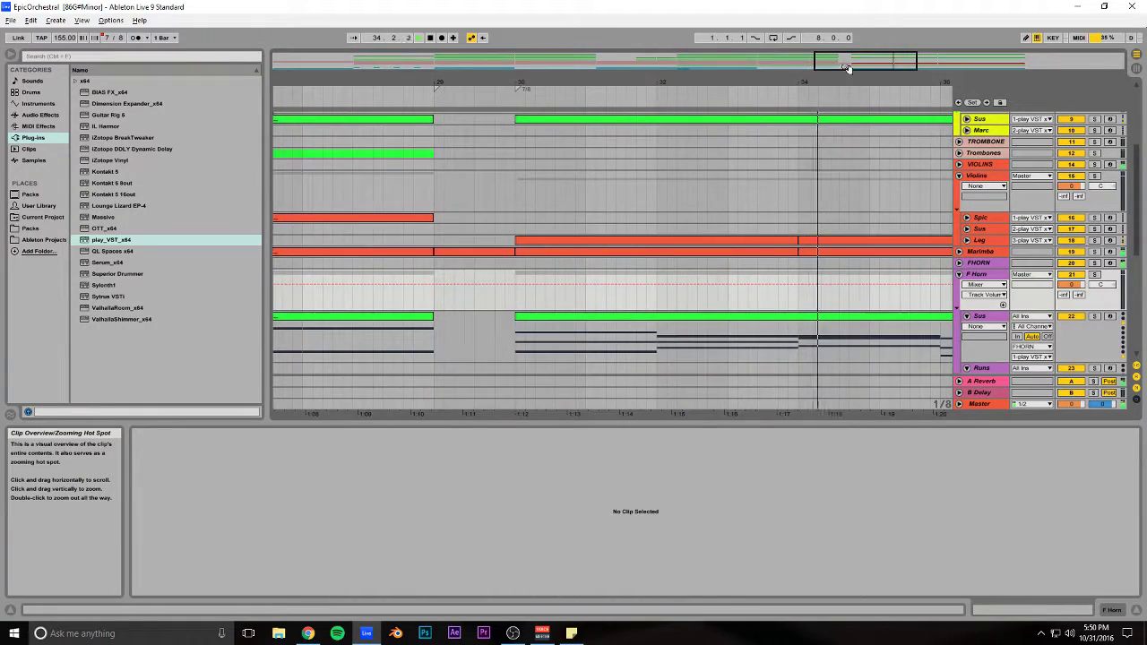
left_click(967, 241)
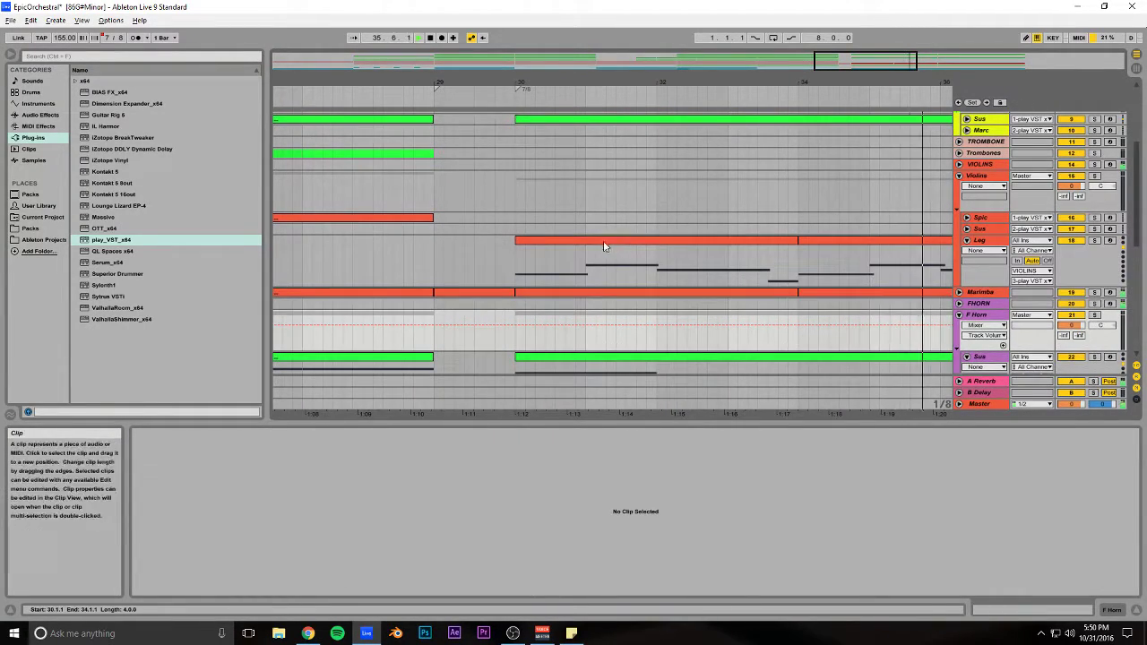
key("space")
left_click(586, 265)
key("ctrl+e")
left_click(573, 243)
left_click_drag(572, 242, 503, 251)
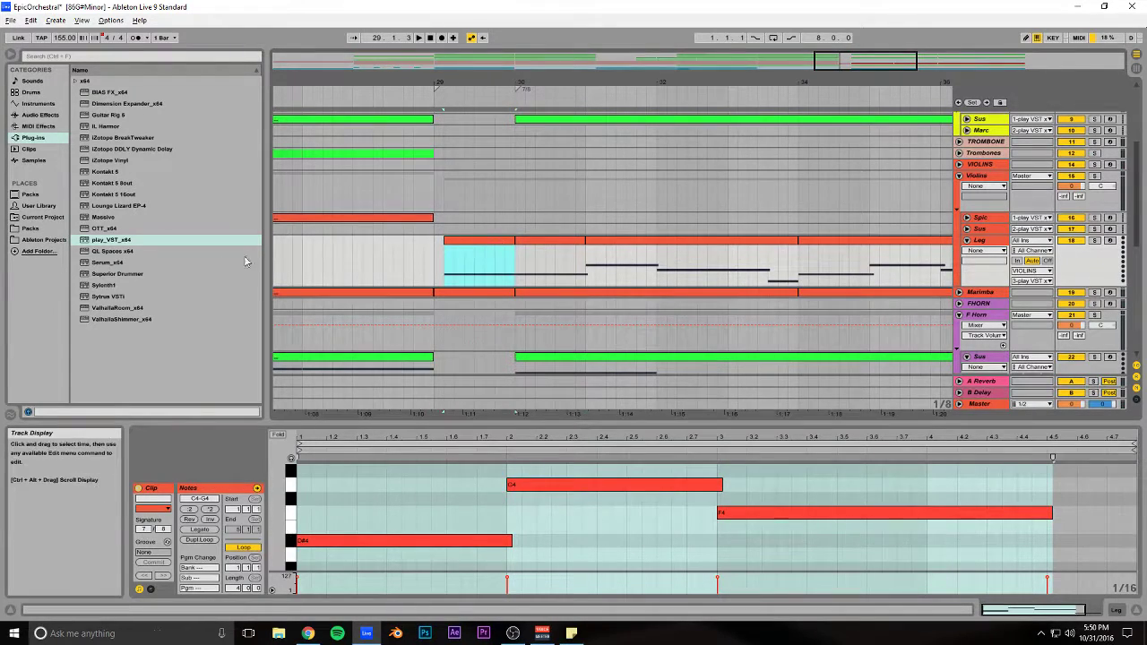
Step: Add the Utility audio effect to the VIOLINS track
left_click(40, 126)
left_click(42, 115)
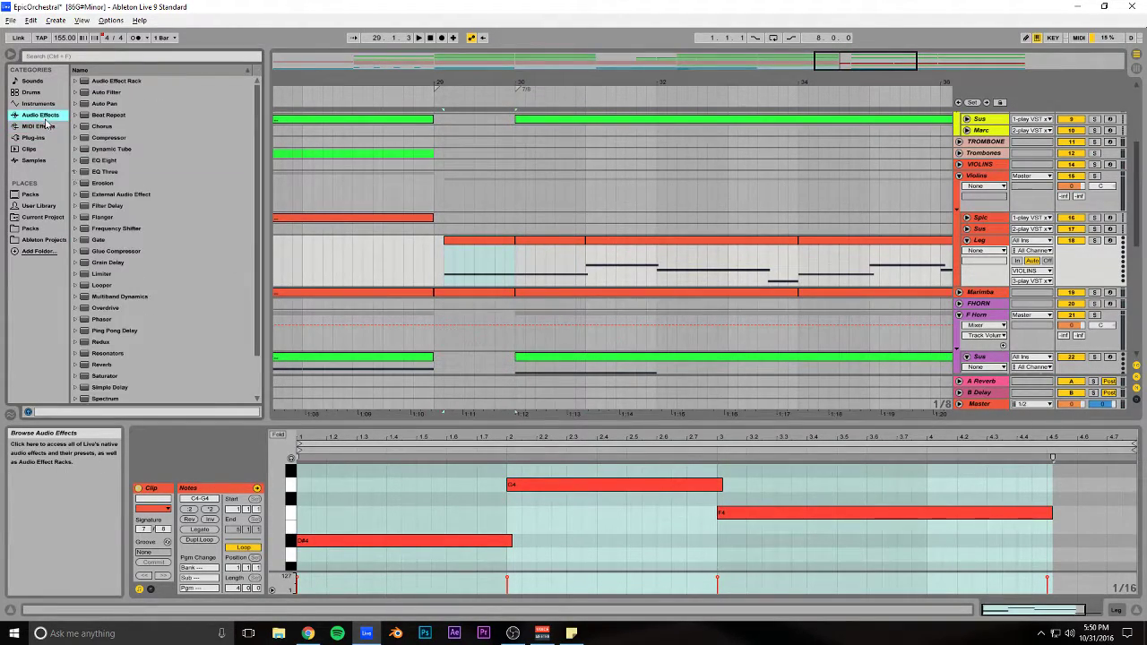
scroll(111, 393, "down", 2)
left_click(108, 374)
scroll(107, 381, "up", 2)
scroll(109, 385, "down", 2)
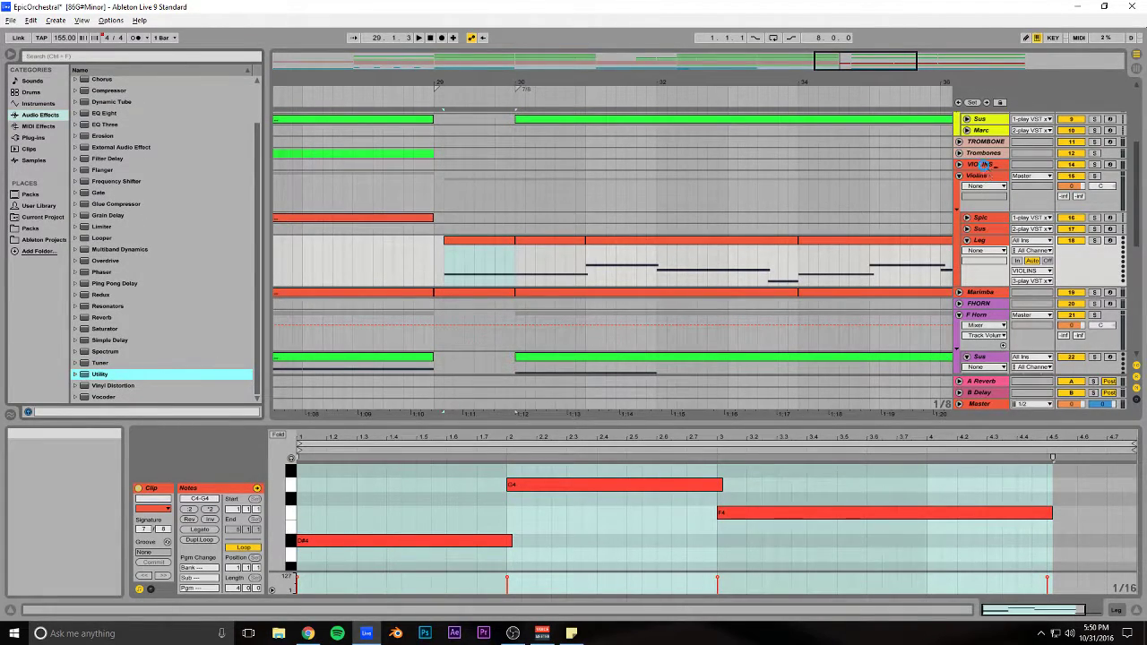
double_click(985, 166)
Step: Automate the VIOLINS Utility gain to drop to -35 dB at bar 29 and rise to 0 dB at bar 30, and play it
left_click(959, 165)
left_click(268, 524)
left_click(516, 191)
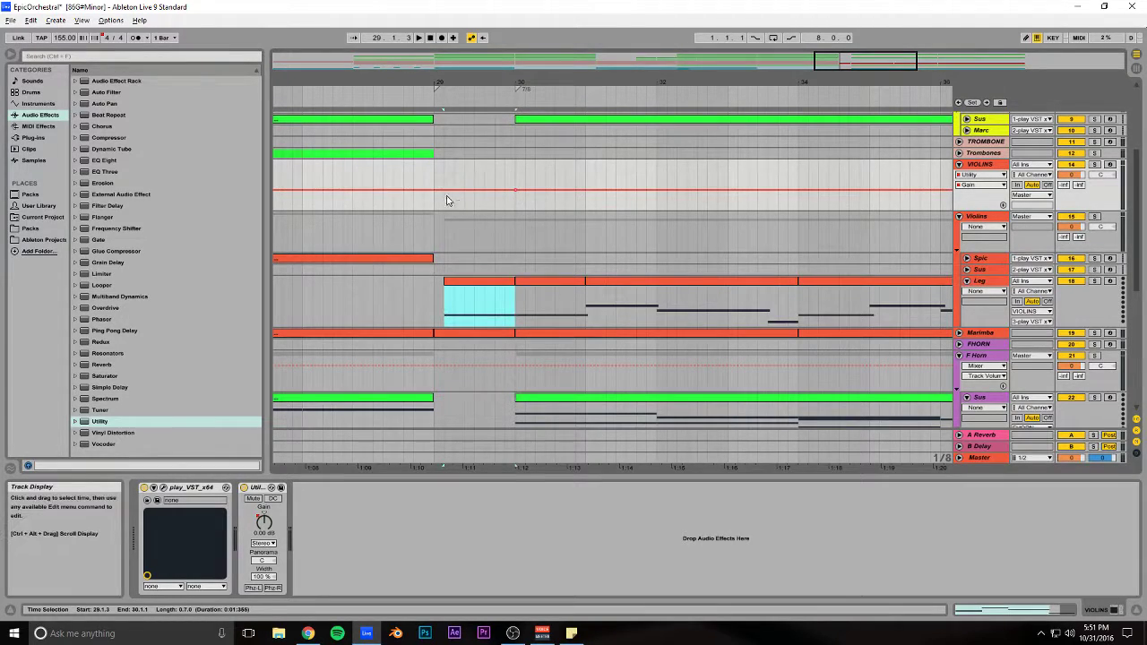
key("space")
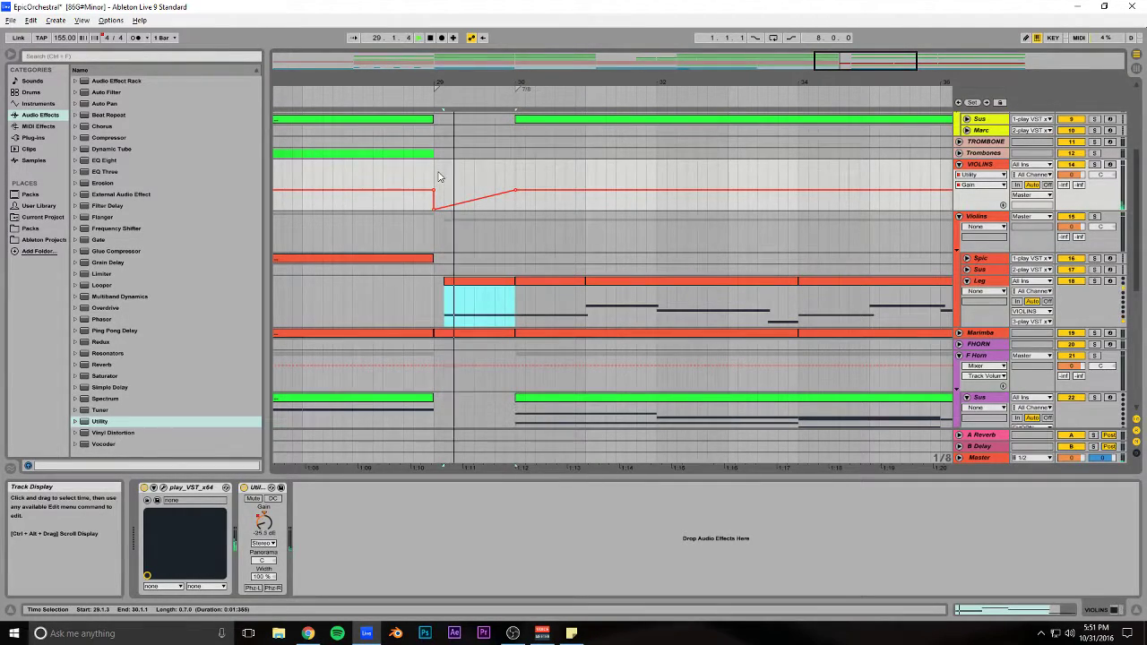
left_click(437, 177)
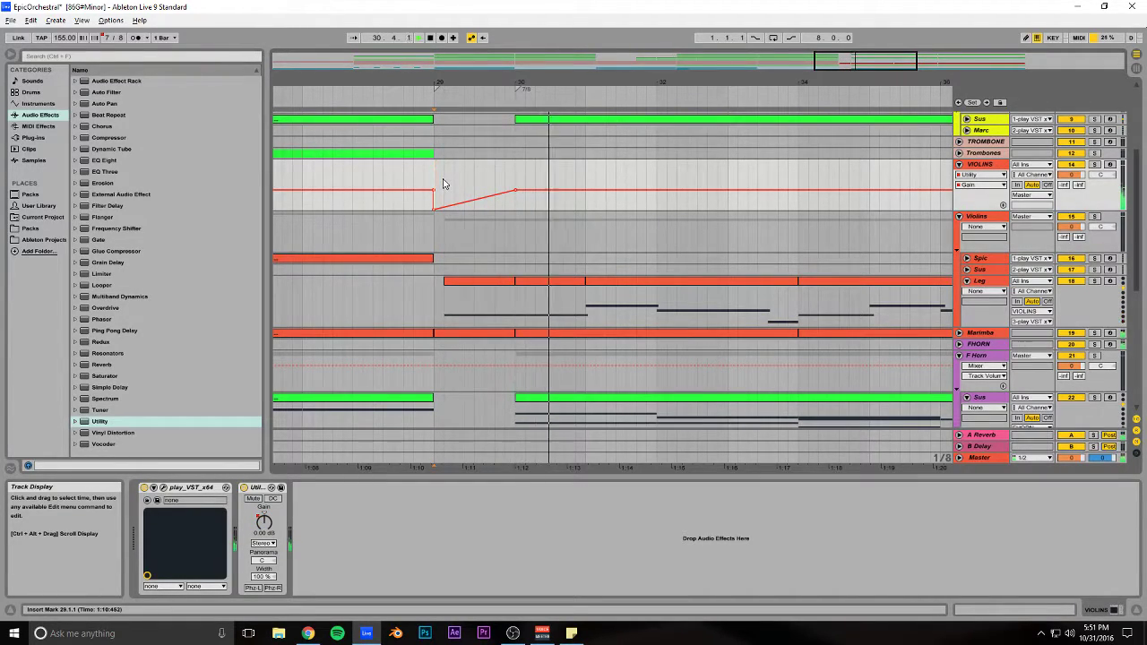
Step: Fill bar 29 of the Leg track with two clip pieces starting at 29.1.1 and 29.2.1, and listen from bar 29
mouse_move(492, 279)
left_mouse_down()
mouse_move(482, 280)
mouse_move(511, 282)
mouse_move(454, 284)
mouse_move(512, 282)
left_mouse_up()
key("space")
key("space")
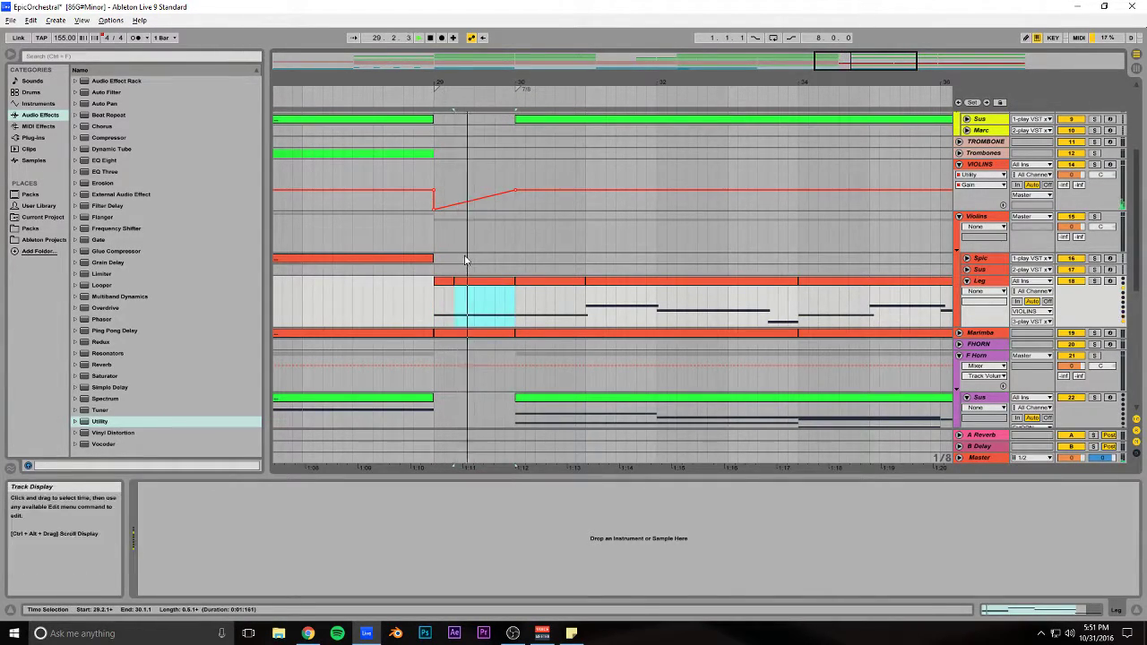
left_click(432, 234)
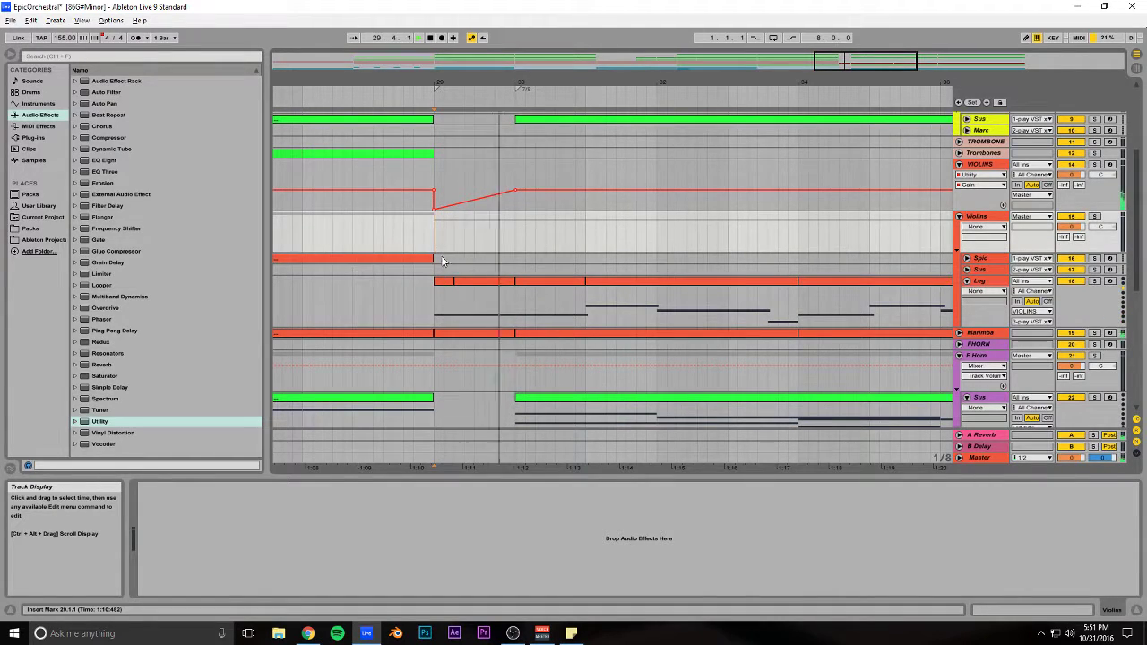
Step: Hold the VIOLINS gain at -35 dB until about 29.2, curve its rise to bar 30 and play the result
left_click_drag(456, 206, 456, 215)
key("space")
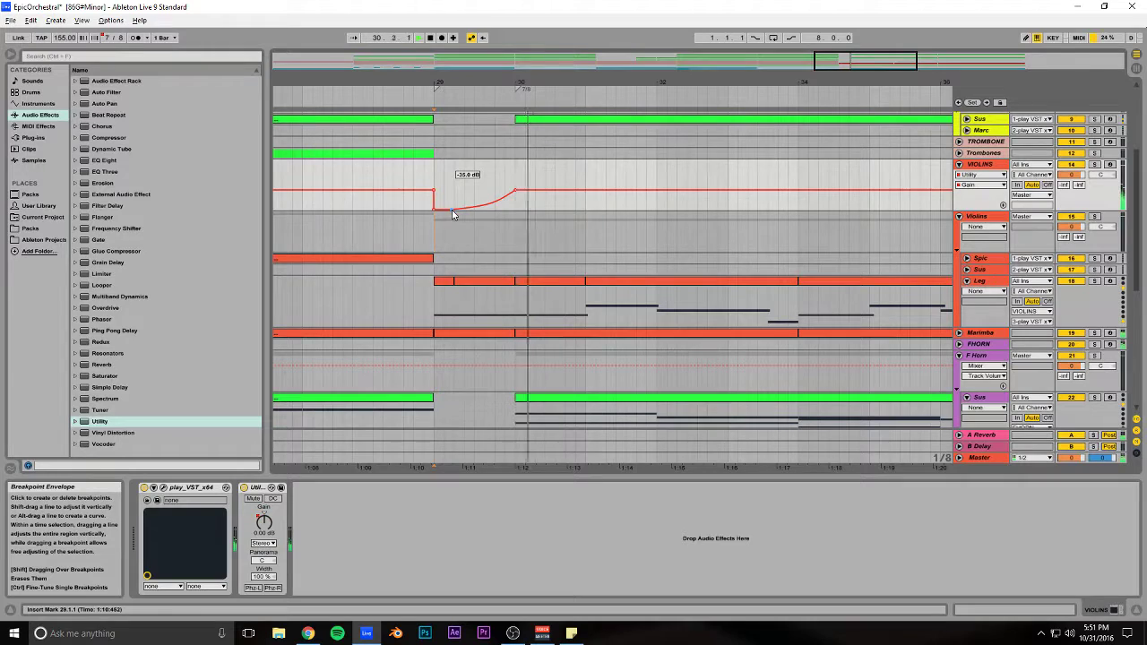
key("space")
key("space")
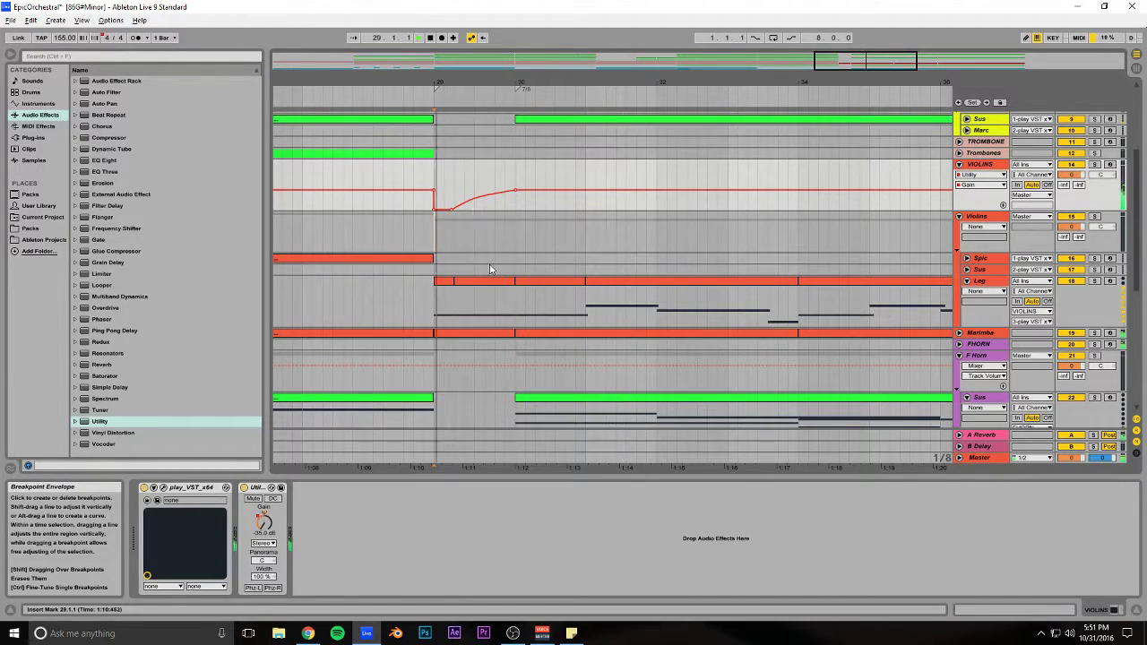
Step: Remove the second clip piece in bar 29 of the Leg track, extend the first piece over most of the bar and open it
left_click(448, 283)
key("Delete")
left_click_drag(485, 282, 466, 287)
double_click(465, 287)
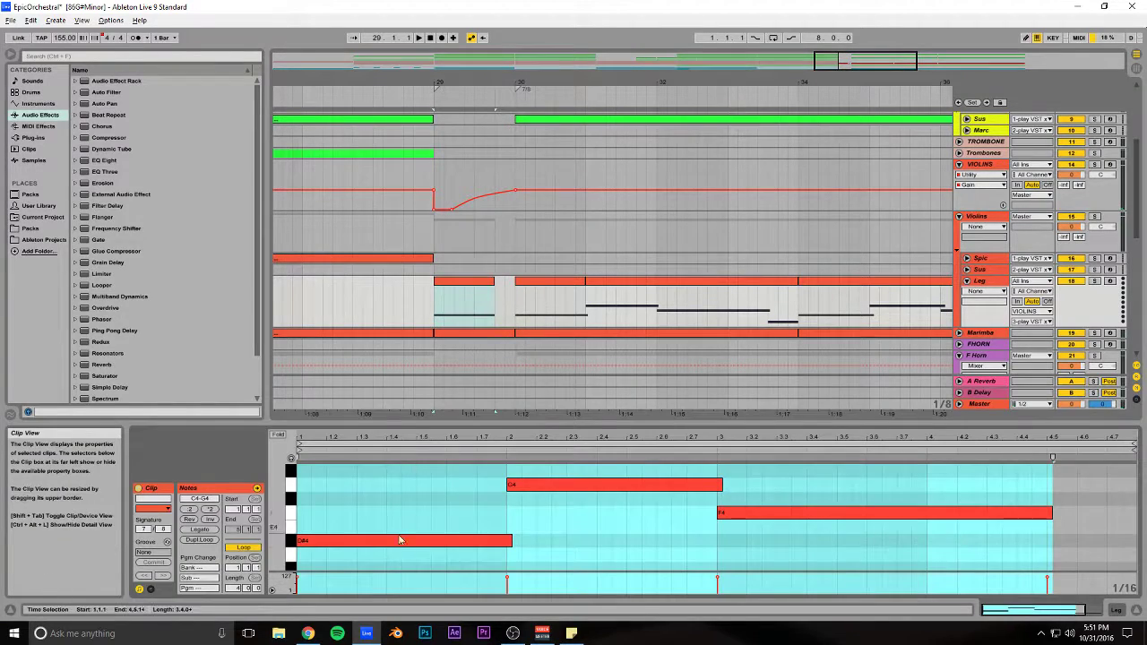
Step: Lengthen the clip's opening D#4 note to 3.1, delete the G4 note and raise the lengthened note to F4
left_click_drag(512, 540, 522, 539)
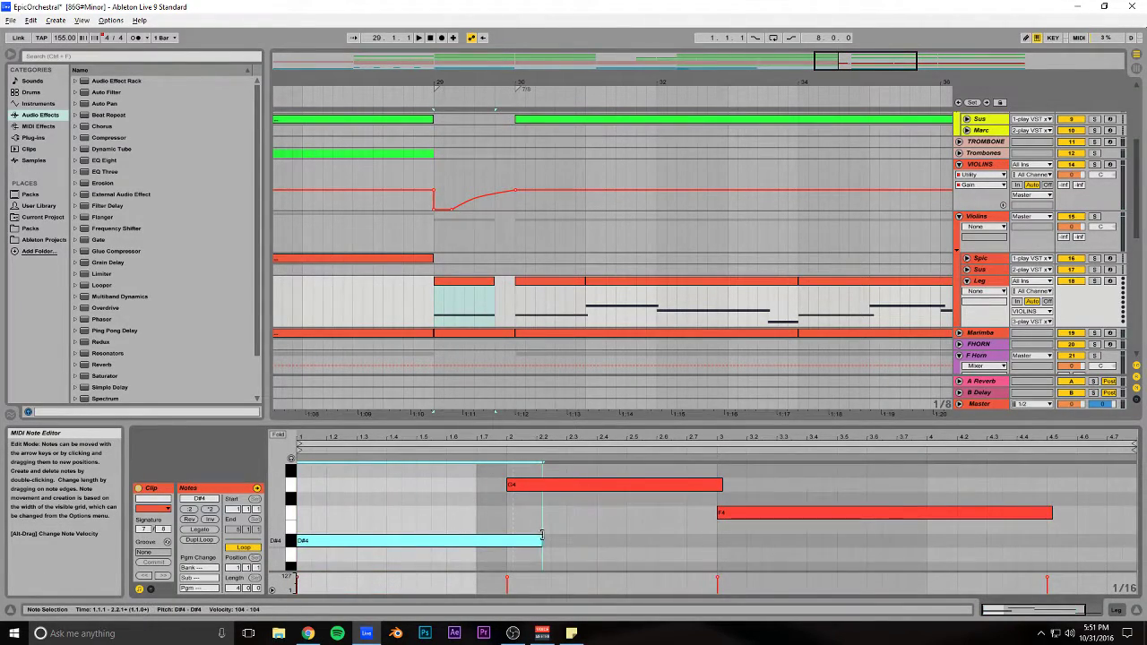
left_click_drag(591, 533, 716, 532)
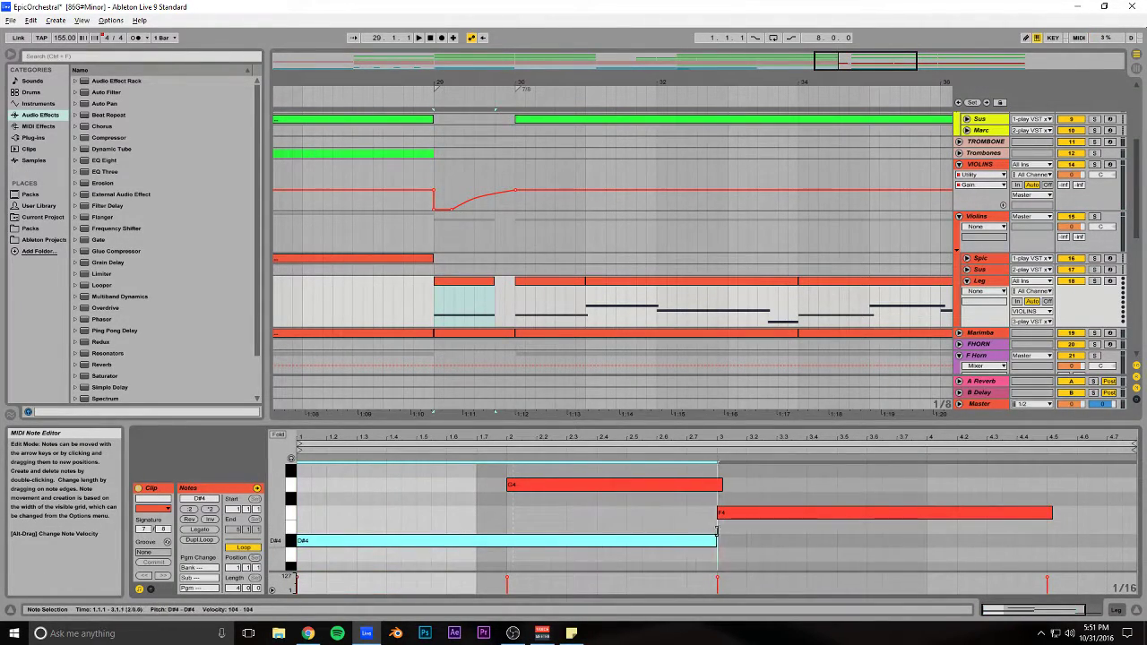
left_click(564, 484)
key("Delete")
left_click(368, 541)
left_click_drag(367, 541, 363, 514)
Step: Extend the bar 29 Leg clip to bar 30 and play the transition
key("space")
key("space")
left_click_drag(494, 281, 515, 282)
key("space")
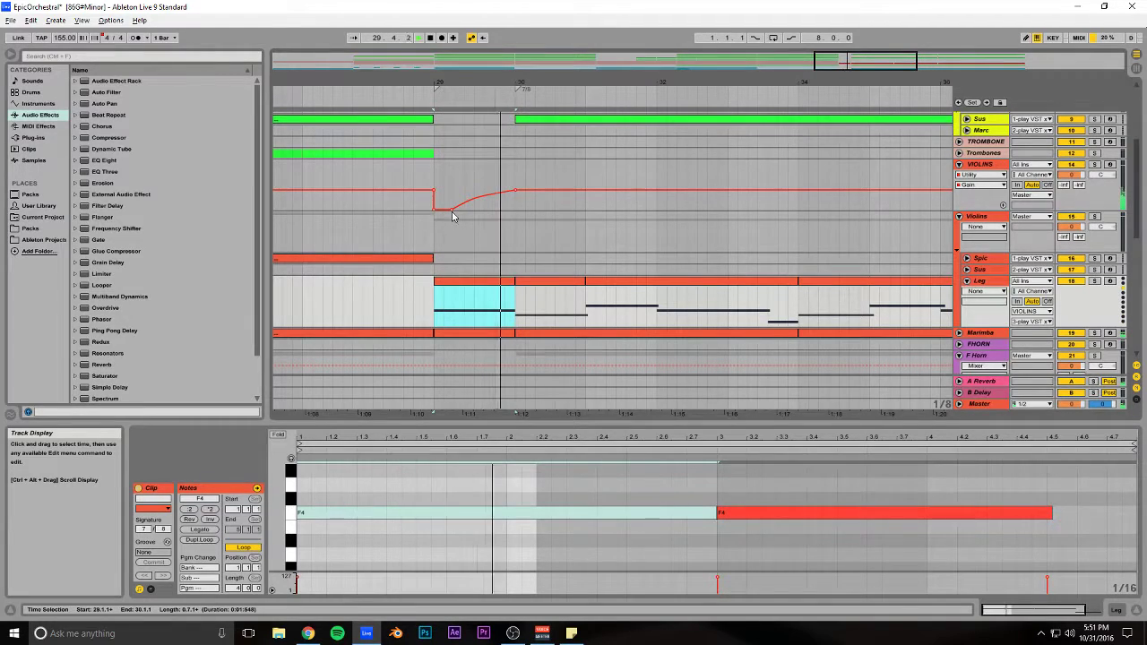
key("space")
Step: Remove the VIOLINS gain breakpoint near 29.2 so the curve rises directly from bar 29, play it and save the set
left_click(452, 210)
key("space")
left_click(432, 232)
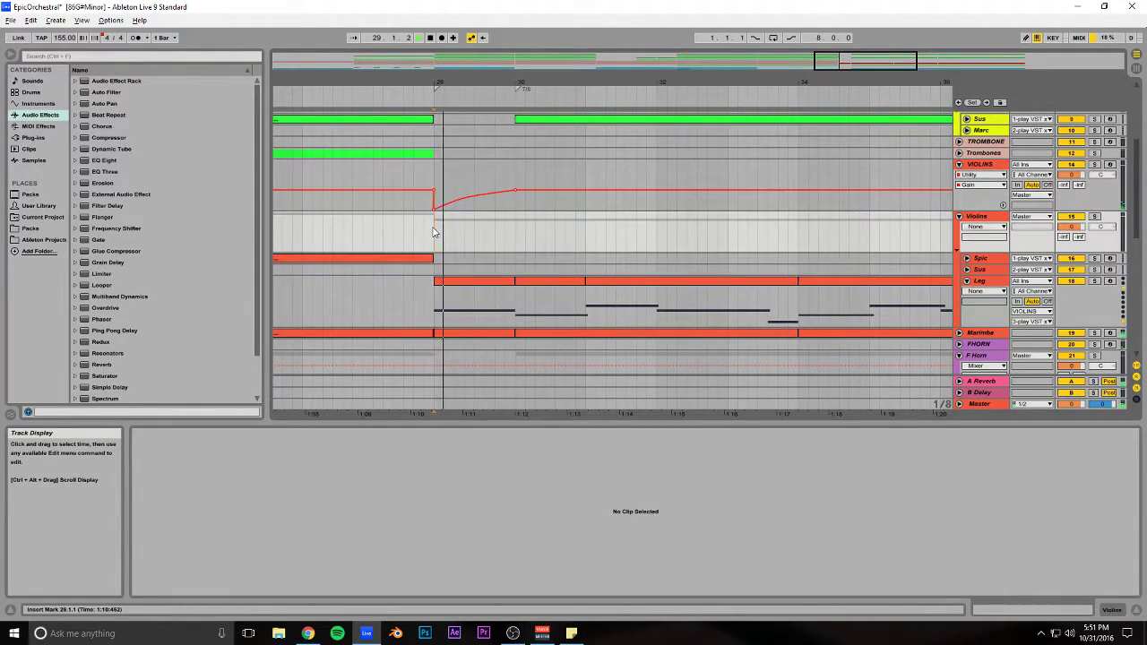
scroll(432, 232, "down", 2)
key("ctrl+s")
scroll(482, 248, "down", 2)
scroll(481, 247, "up", 6)
scroll(481, 249, "down", 4)
scroll(482, 255, "down", 4)
scroll(482, 252, "up", 10)
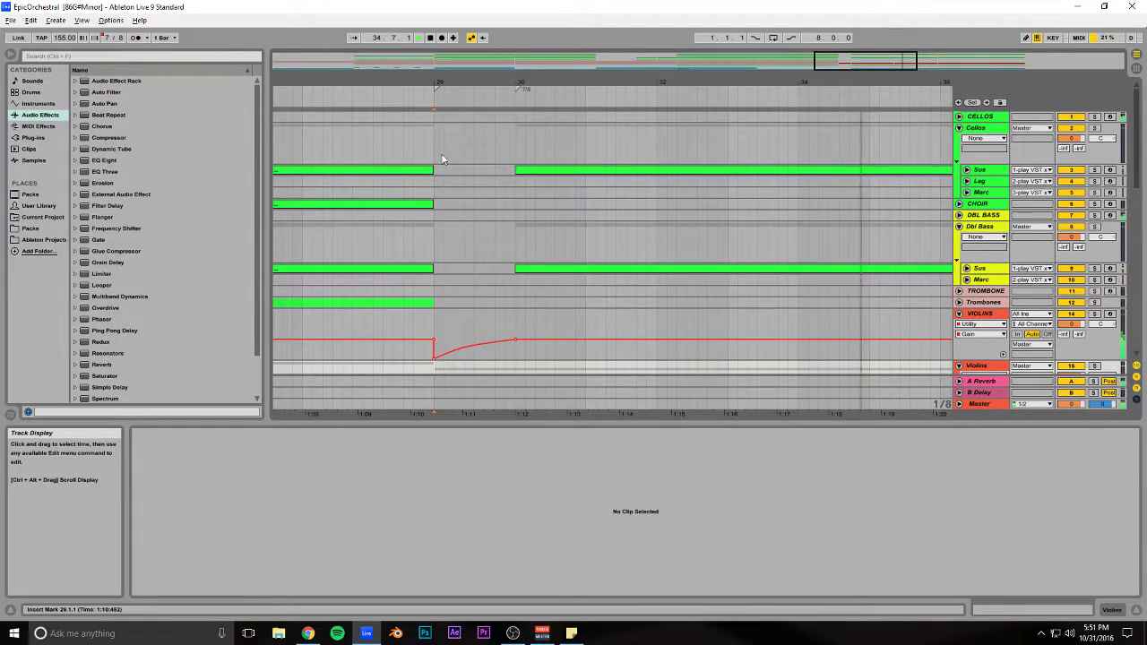
Step: Try a 5/4 time signature at bar 29 and a shifted 7/8 marker
right_click(436, 89)
left_click(448, 92)
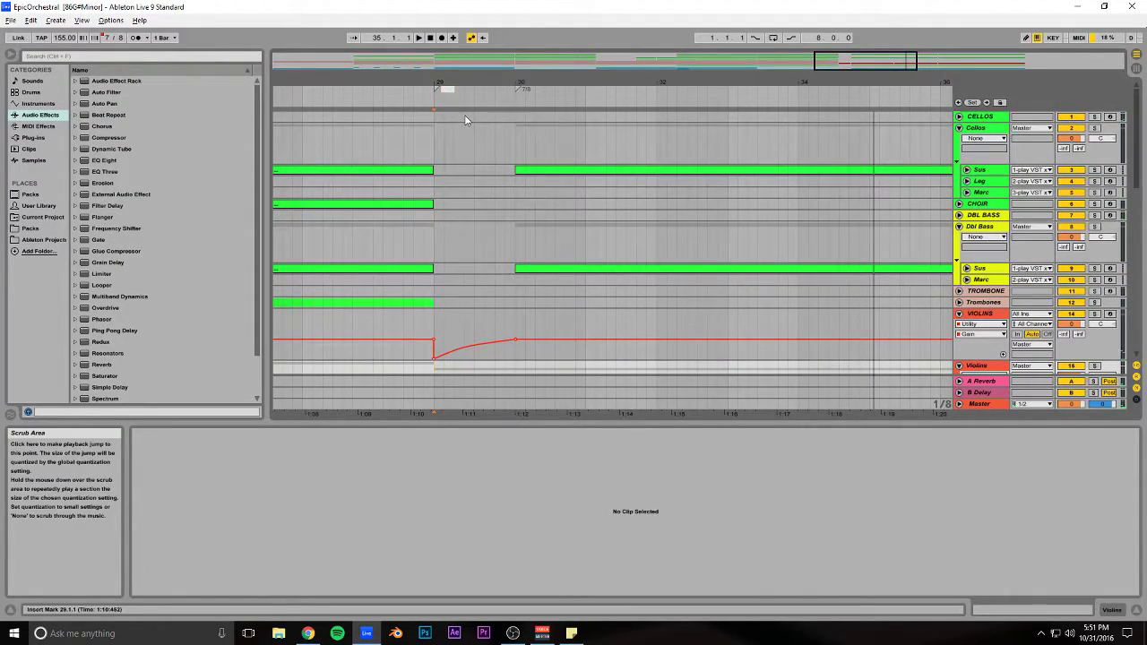
key("Return")
scroll(457, 191, "down", 5)
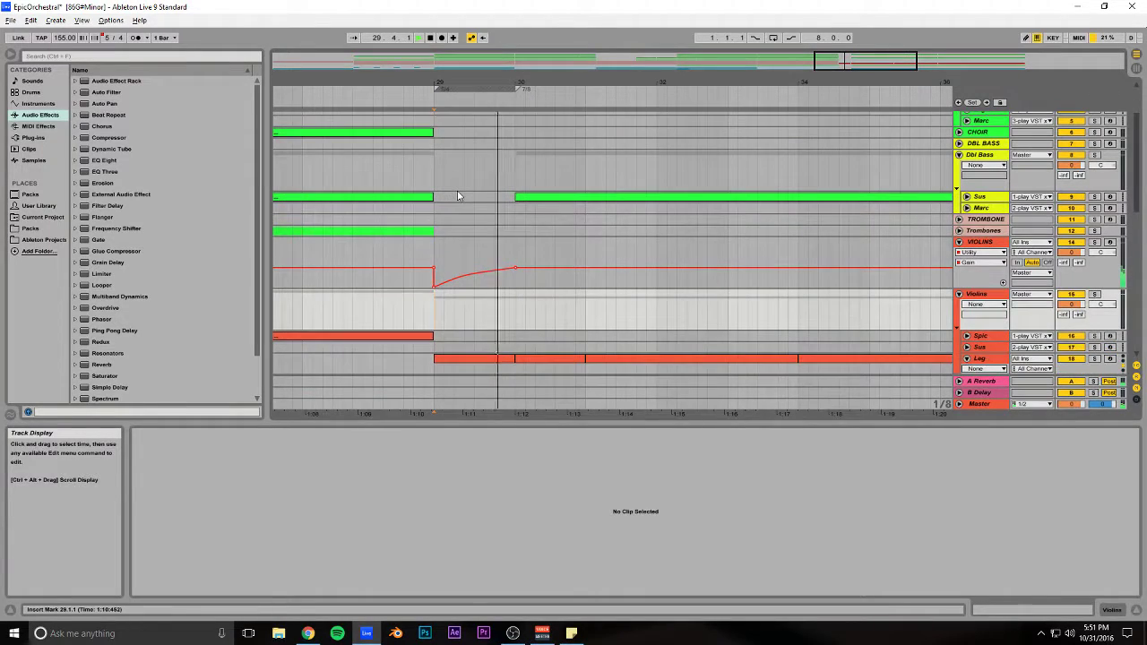
scroll(458, 194, "up", 5)
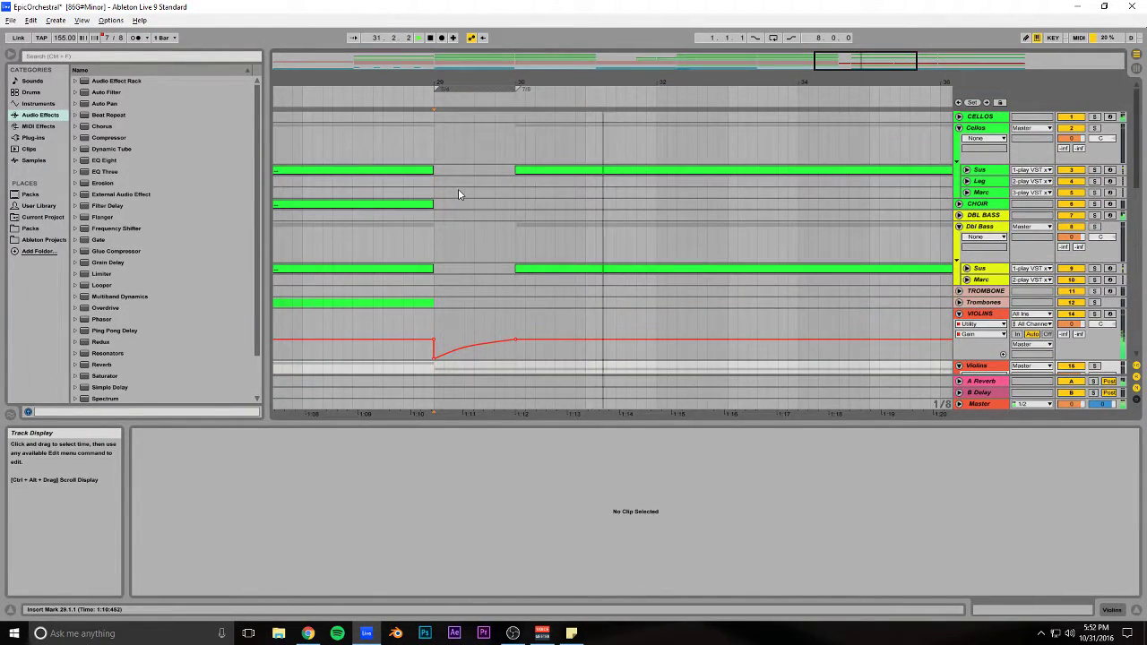
scroll(482, 183, "down", 5)
scroll(497, 233, "up", 5)
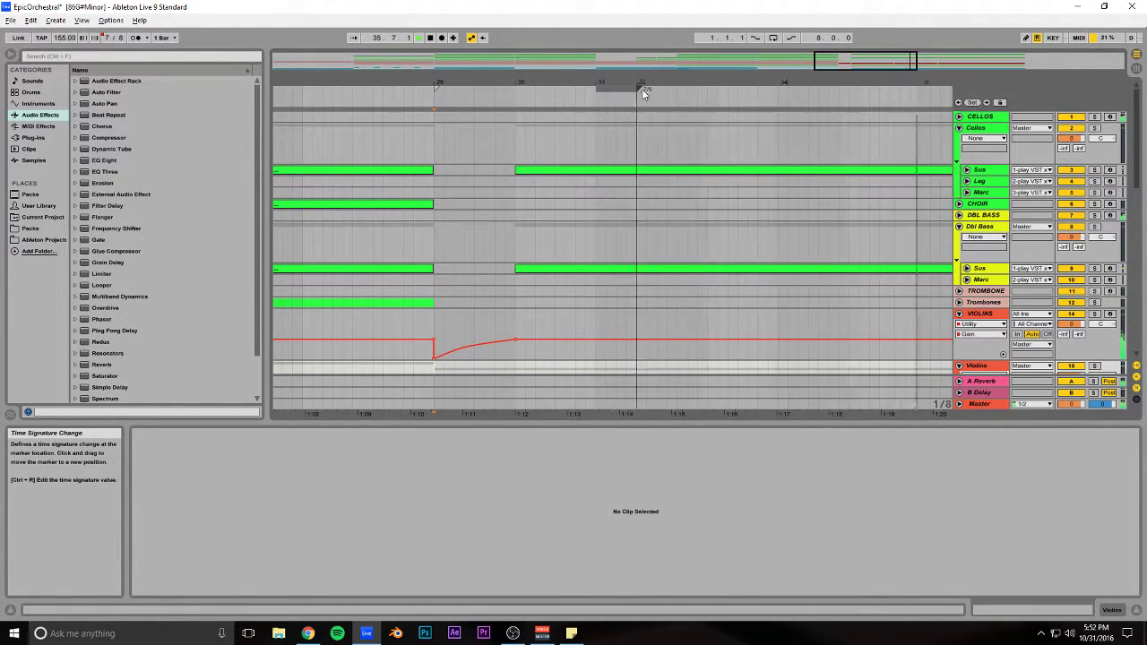
Step: Show the whole arrangement and listen through the 7/8 section
scroll(484, 188, "down", 5)
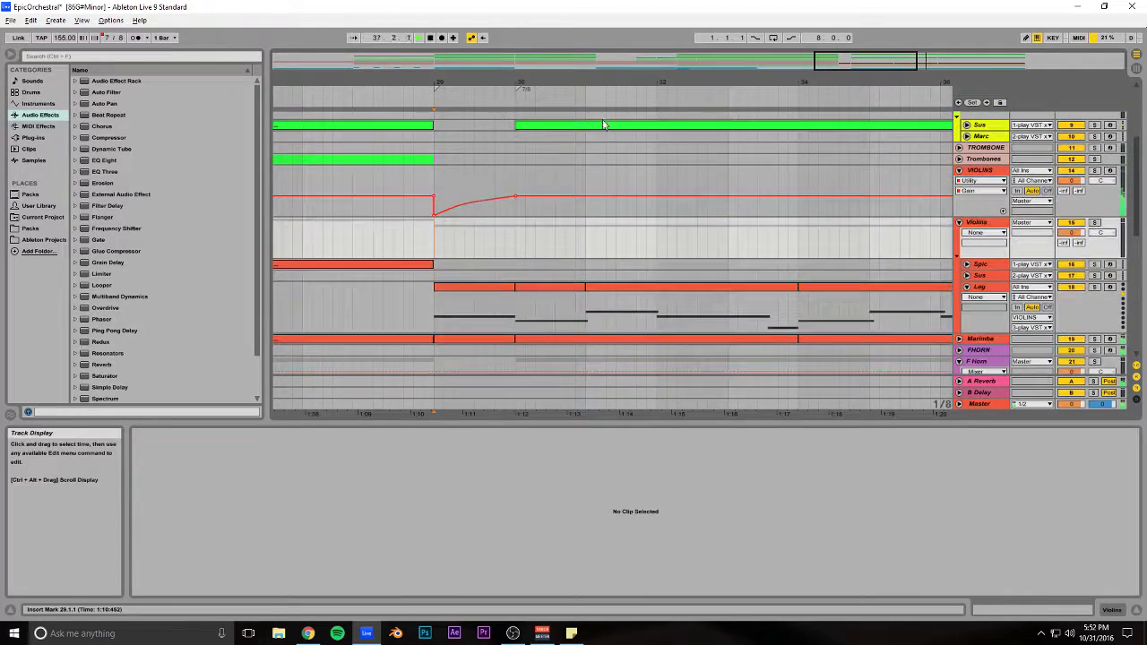
double_click(726, 66)
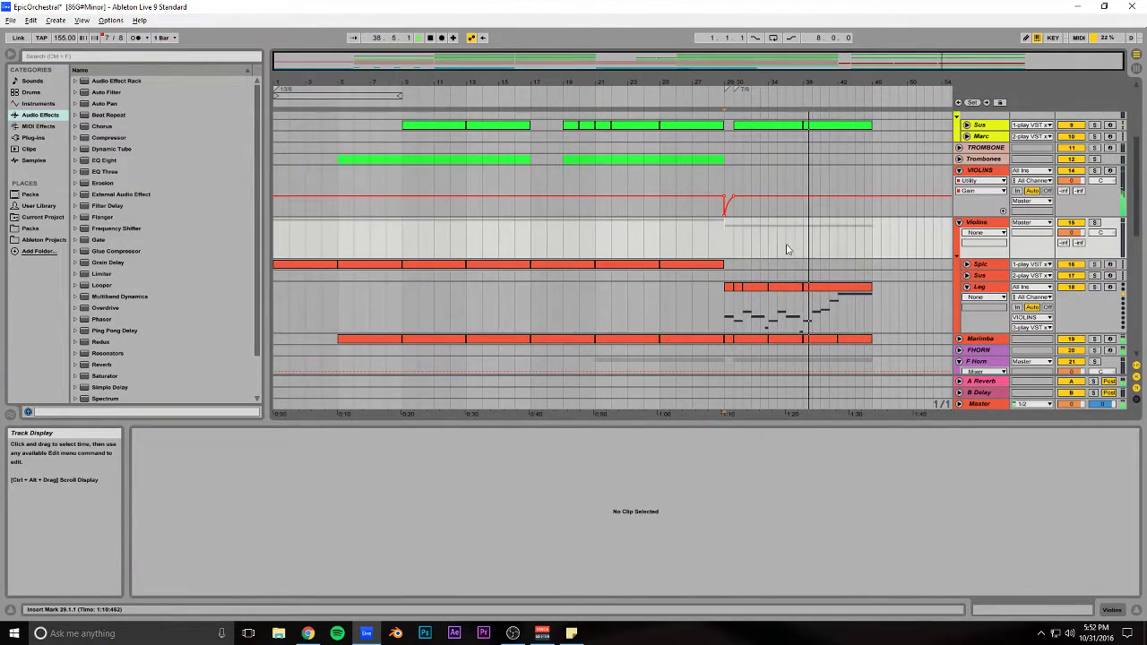
scroll(817, 262, "up", 3)
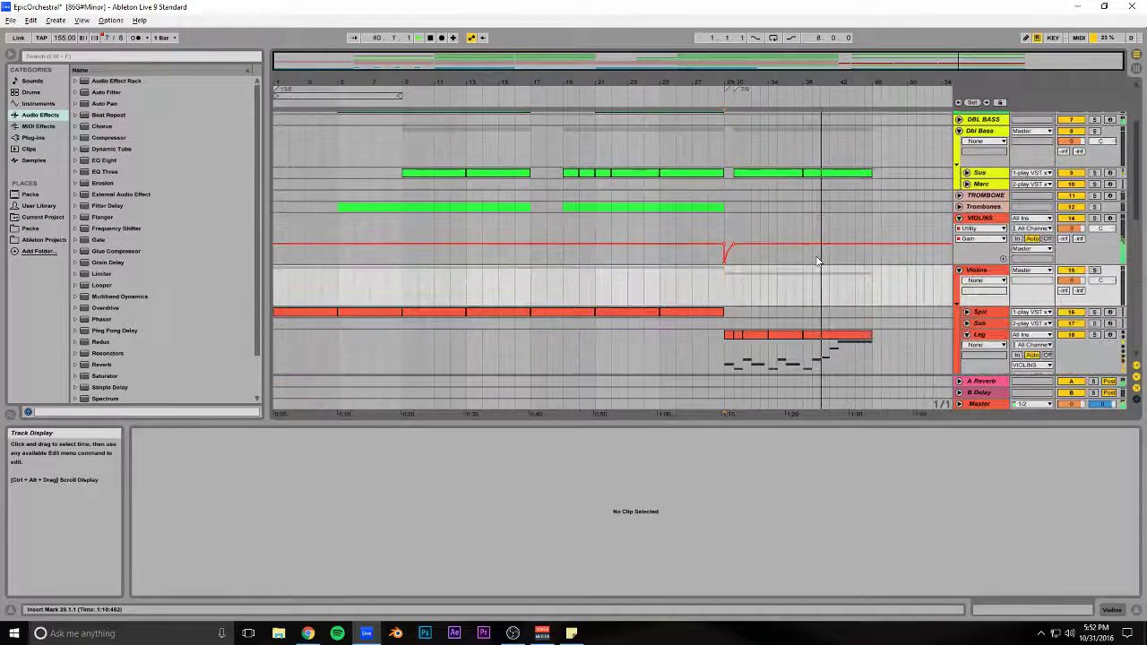
scroll(815, 271, "down", 5)
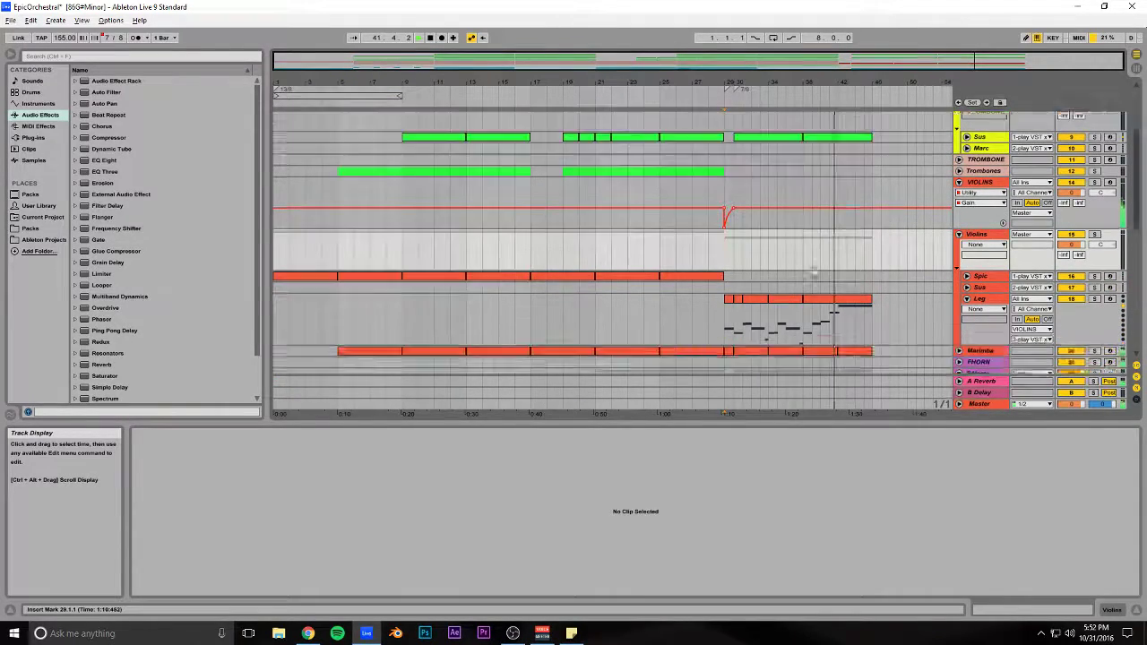
key("space")
Step: In the Leg clip starting around bar 38, lengthen G#4 to 4.5.1, start C5 at 4.5.1 and save the set
left_click(827, 251)
scroll(658, 489, "down", 3)
scroll(658, 488, "up", 2)
left_click(556, 527)
left_click(304, 529)
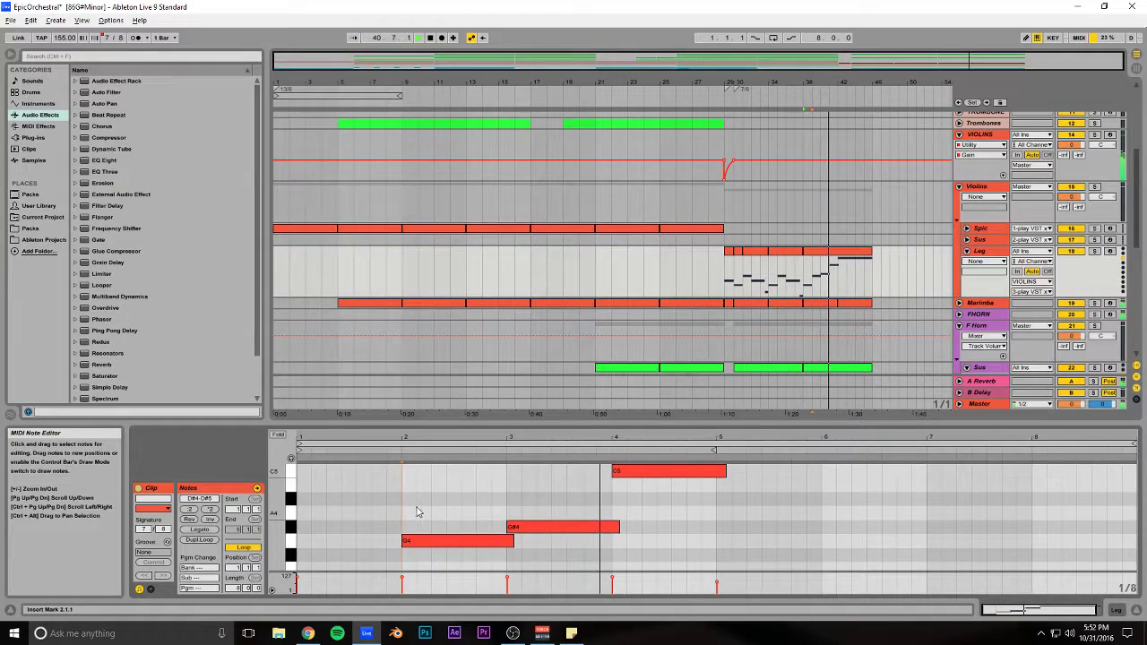
scroll(623, 556, "up", 1)
left_click_drag(618, 540, 696, 541)
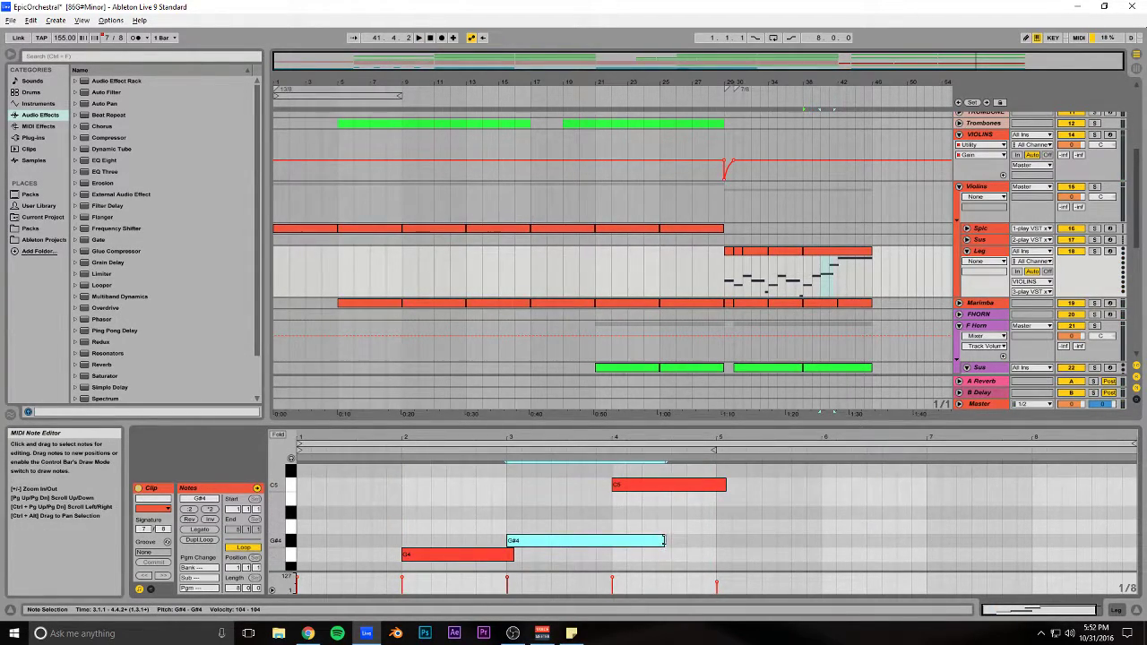
left_click_drag(656, 491, 715, 492)
left_click_drag(784, 488, 726, 490)
key("ctrl+s")
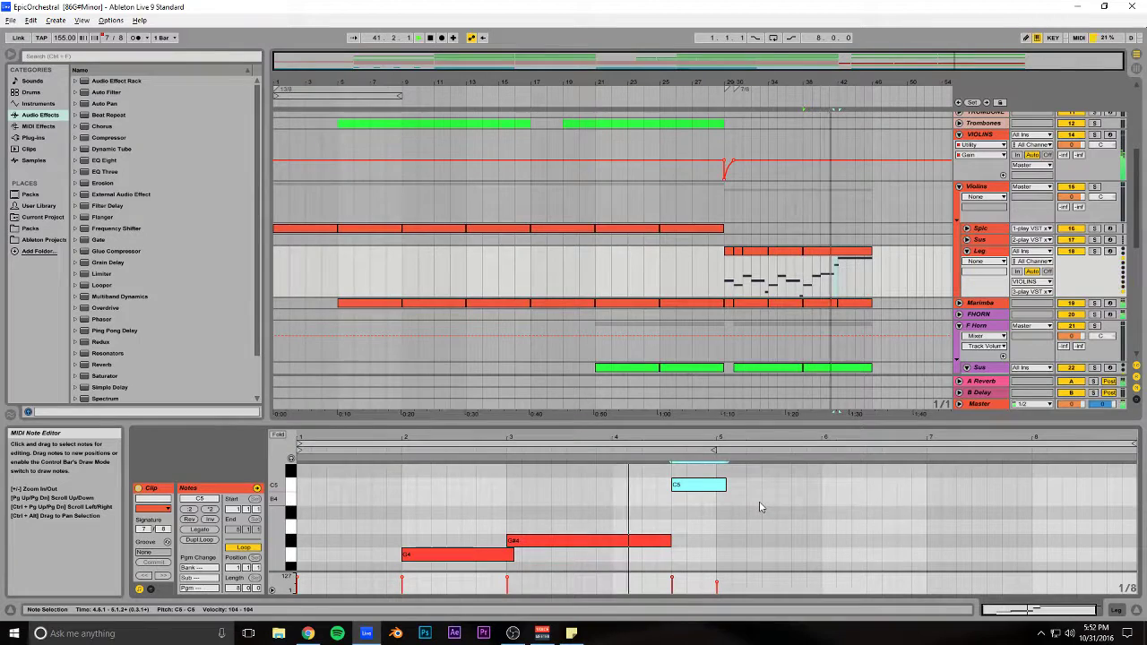
Step: Trim C5 to run from 4.6.1 to 5.1.1 and extend G#4 to just past 4.6.1
scroll(768, 520, "up", 1)
left_click_drag(699, 512, 714, 518)
left_click(615, 507)
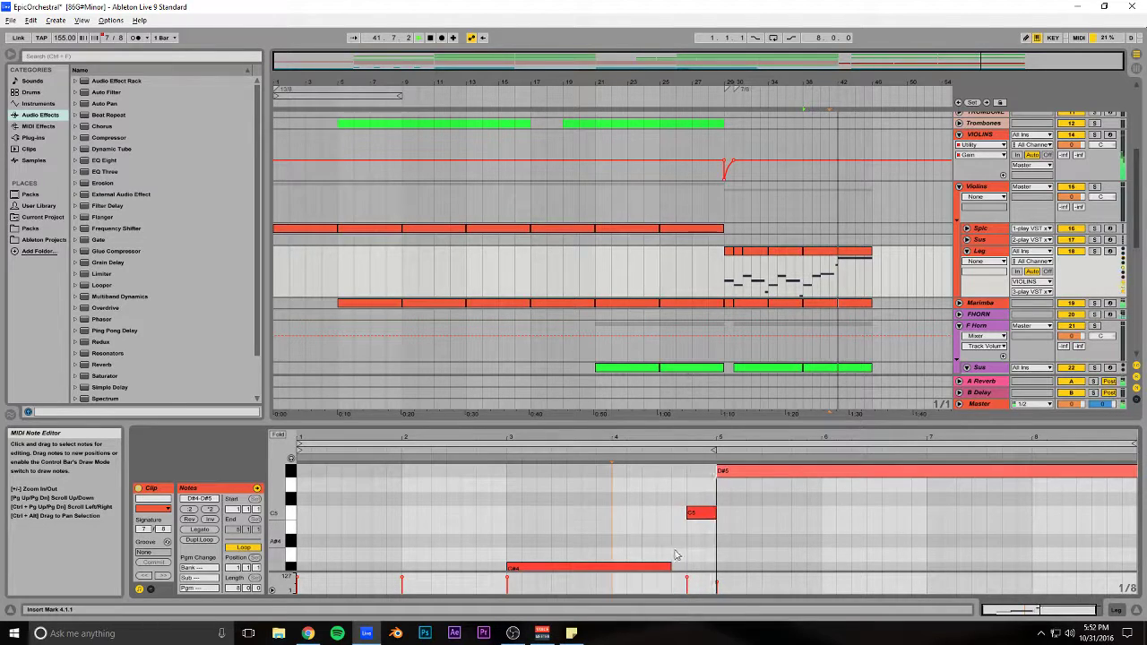
mouse_move(670, 567)
left_mouse_down()
mouse_move(716, 567)
mouse_move(688, 567)
left_mouse_up()
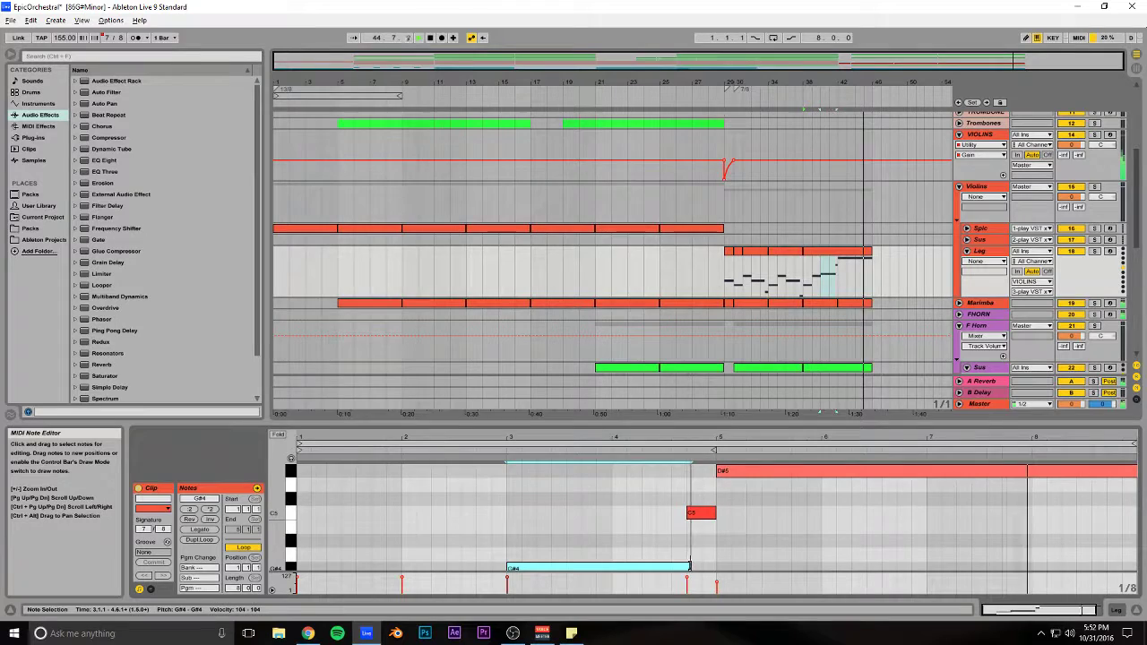
Step: Move C5 slightly earlier to about 4.5.2, extend its end to about 5.1.2 and play from 4.1.1
left_click(701, 513)
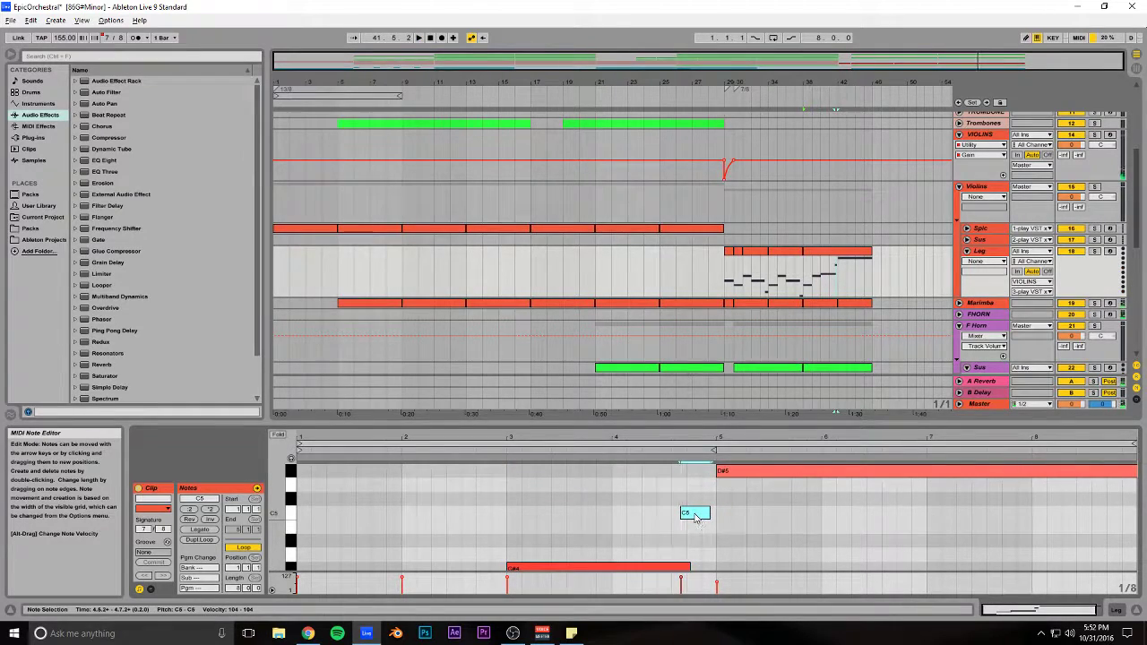
left_click_drag(708, 513, 725, 512)
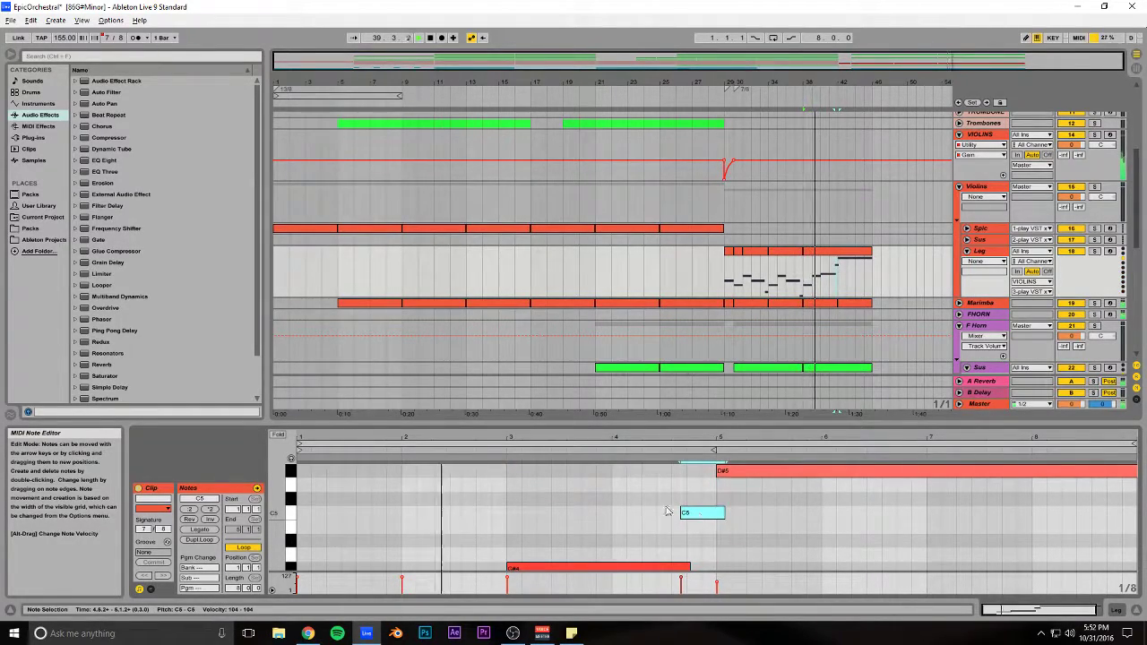
left_click(610, 501)
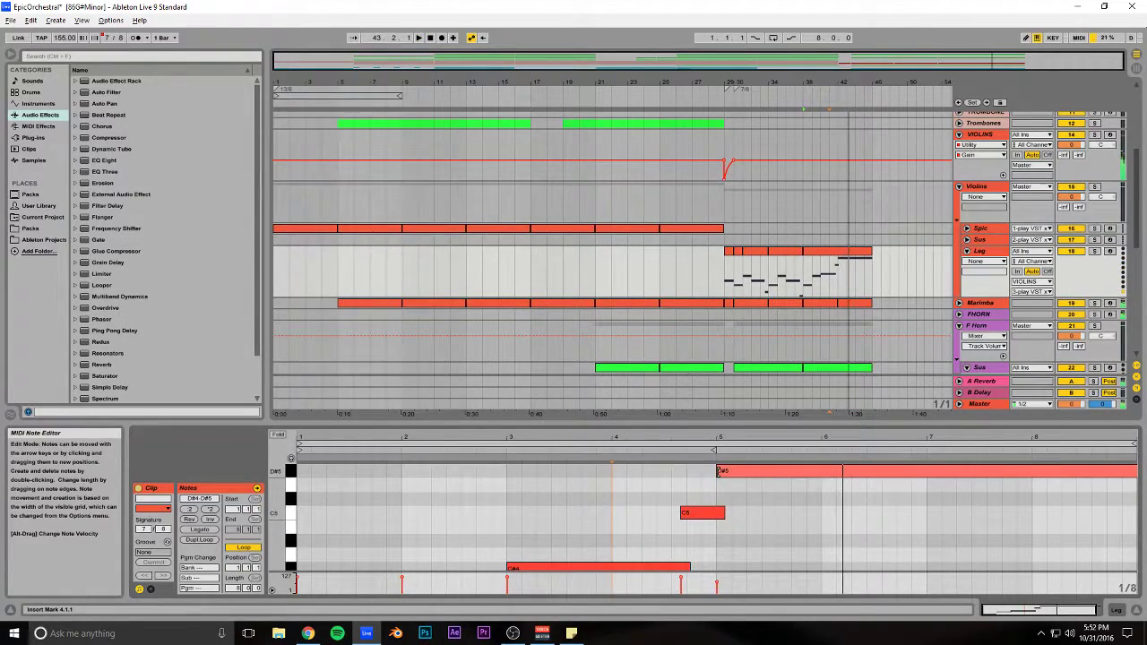
Step: Start the long D#5 note slightly earlier at about 4.7.1 and the G4 note at about 1.7.1
left_click_drag(718, 471, 713, 472)
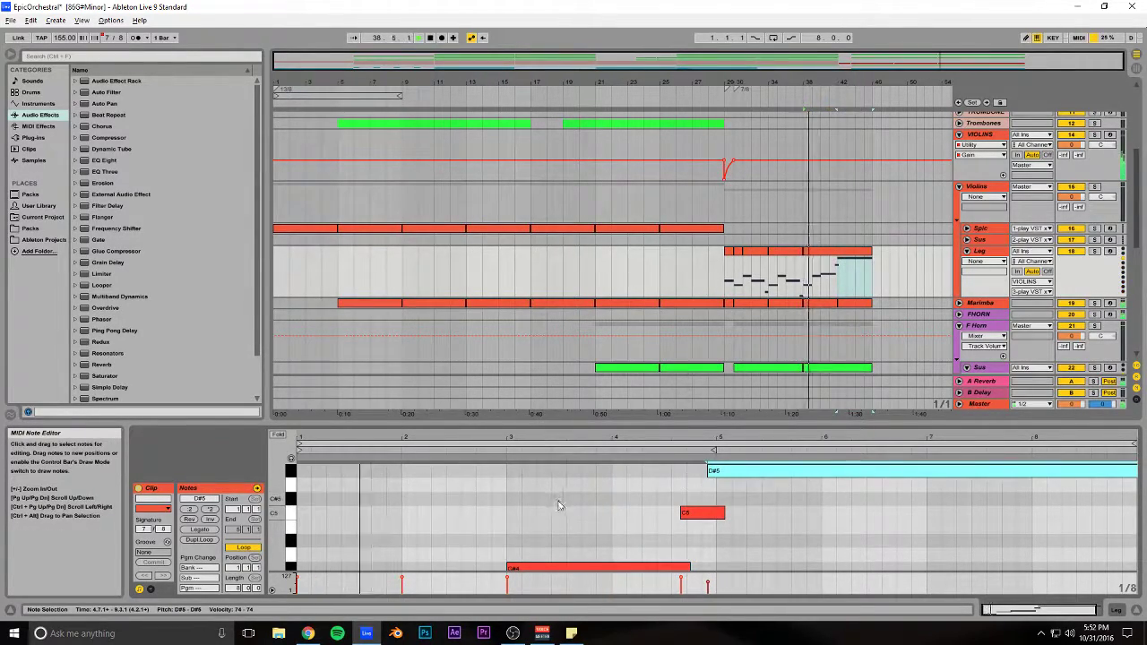
scroll(509, 513, "down", 2)
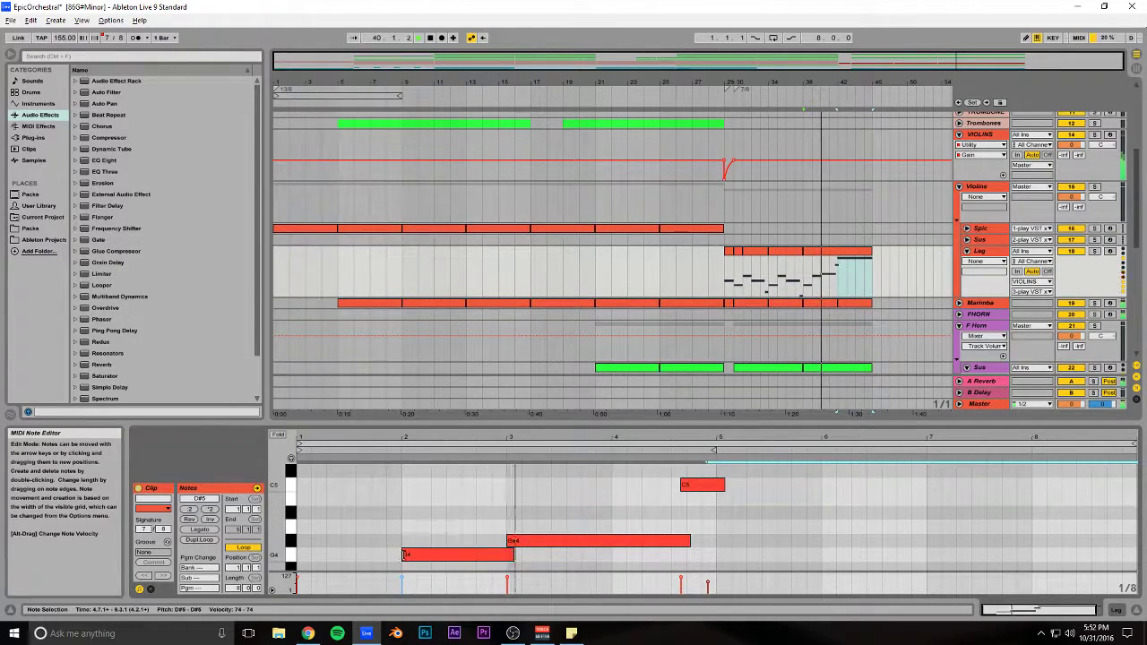
left_click(404, 555)
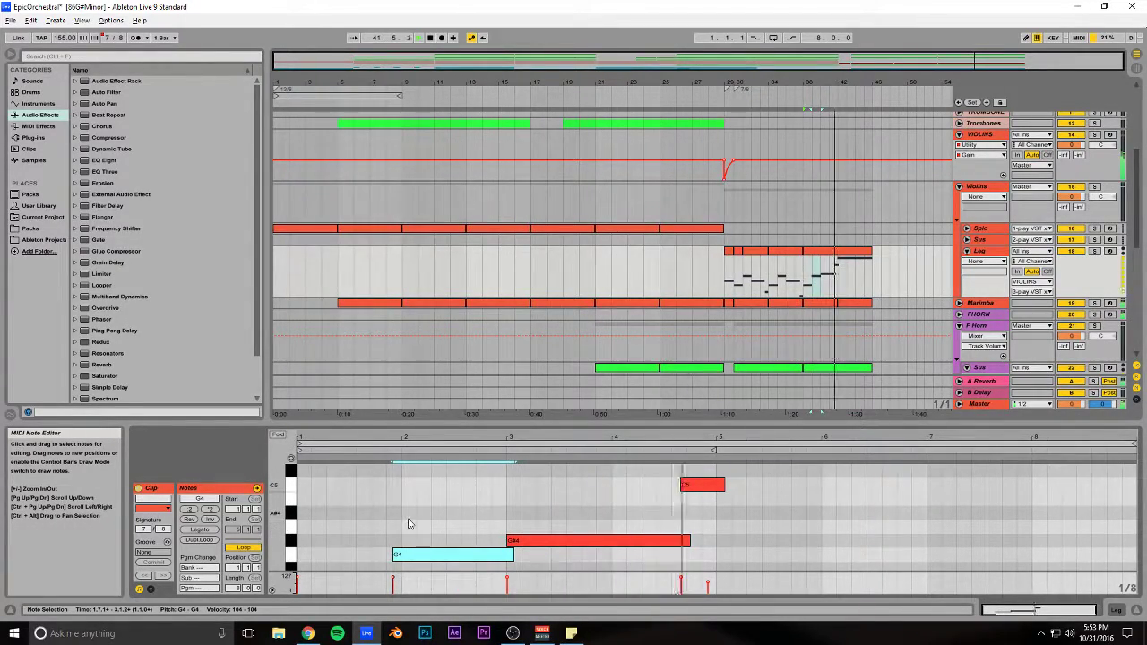
Step: Hide the clip's note editor to enlarge the arrangement and save the set
scroll(591, 510, "up", 2)
scroll(630, 498, "down", 2)
scroll(630, 498, "up", 4)
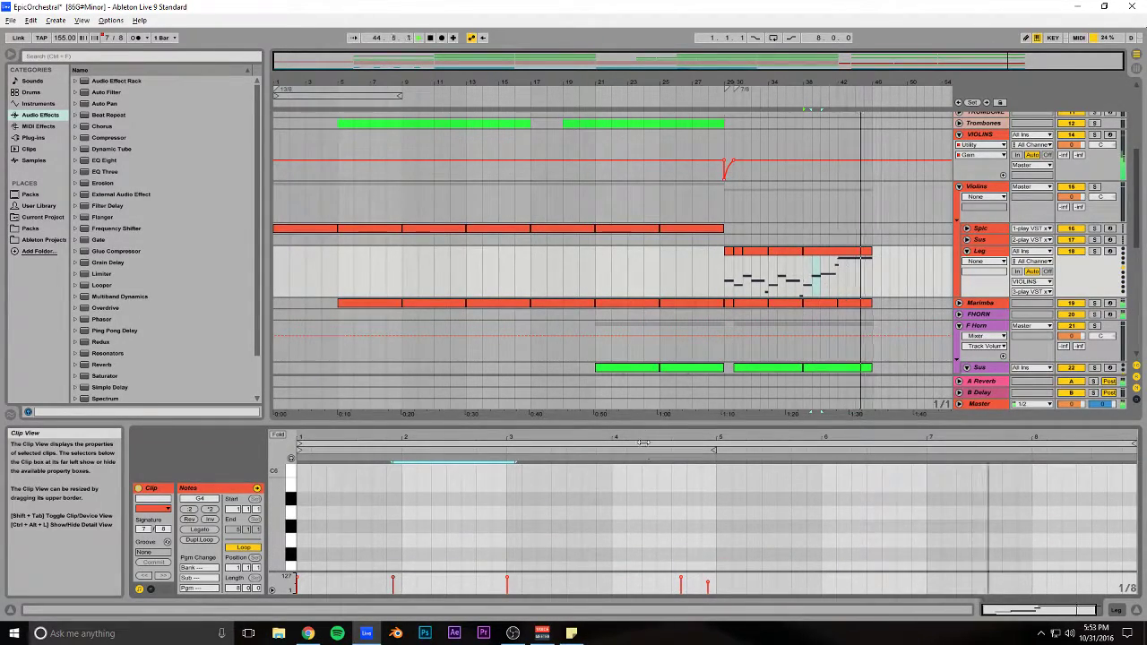
left_click_drag(652, 423, 672, 466)
key("ctrl+s")
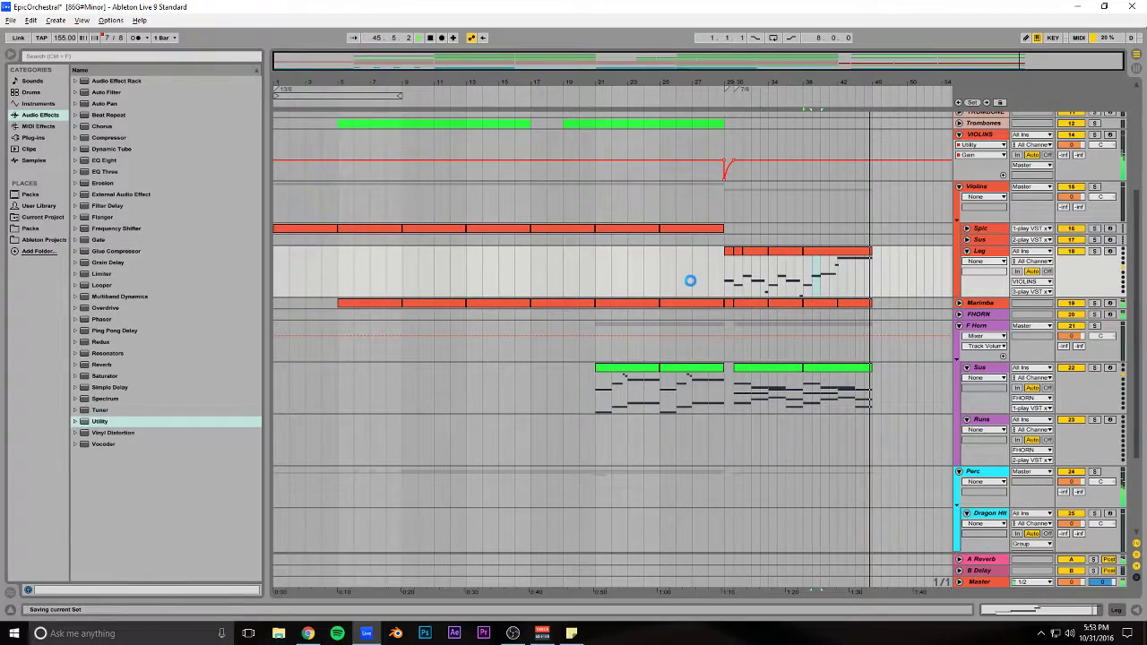
scroll(696, 279, "up", 5)
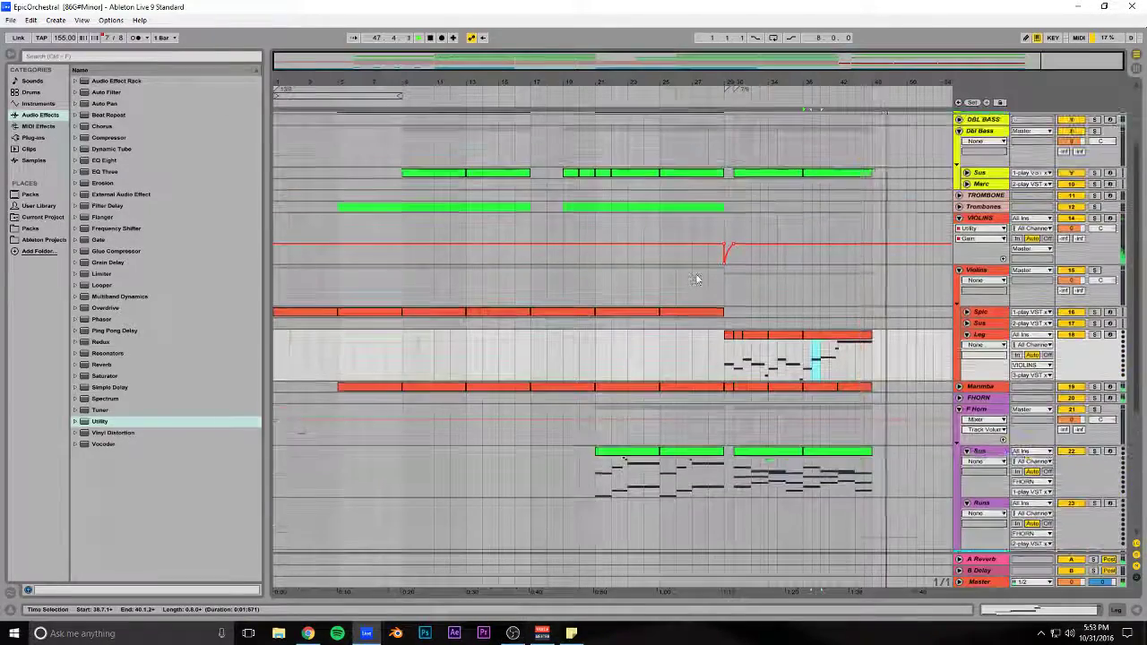